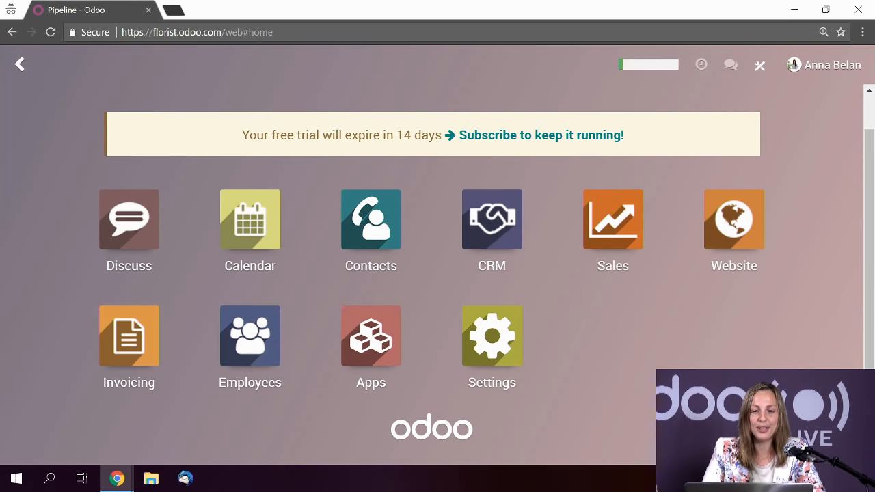
# - Browse the Sales quotations and the products available for sale, then return to the apps home screen
pyautogui.click(609, 243)
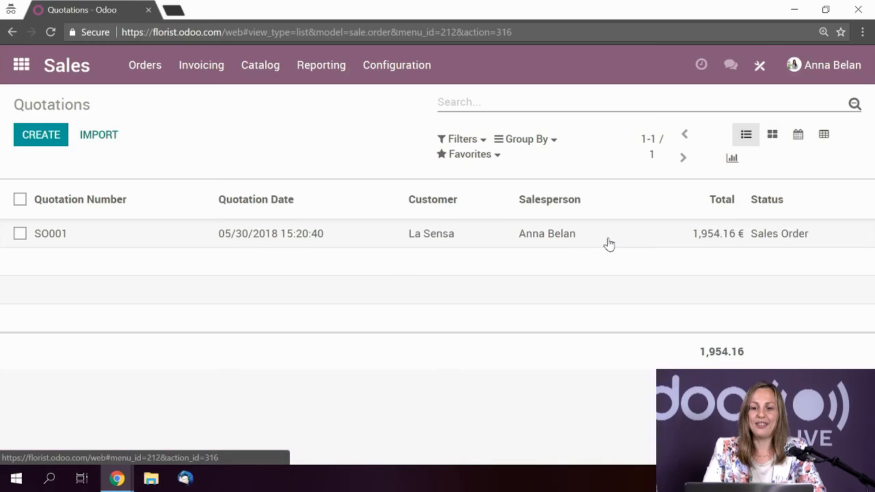
pyautogui.click(272, 77)
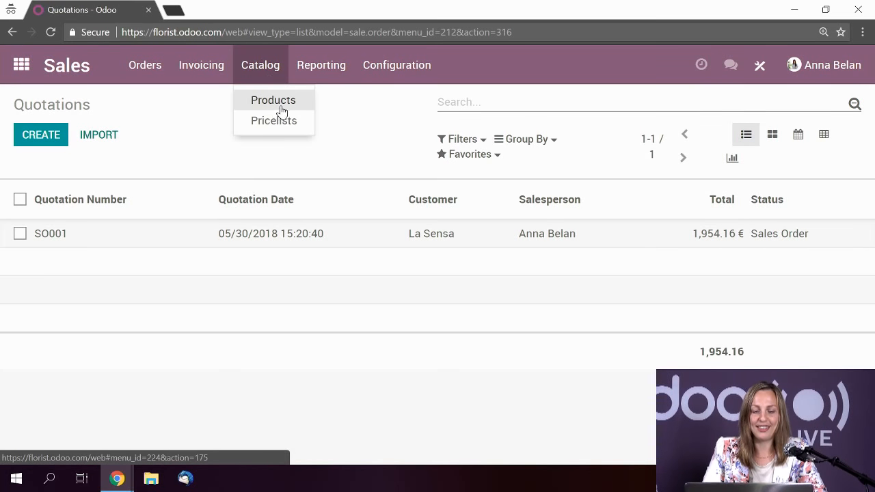
pyautogui.click(280, 109)
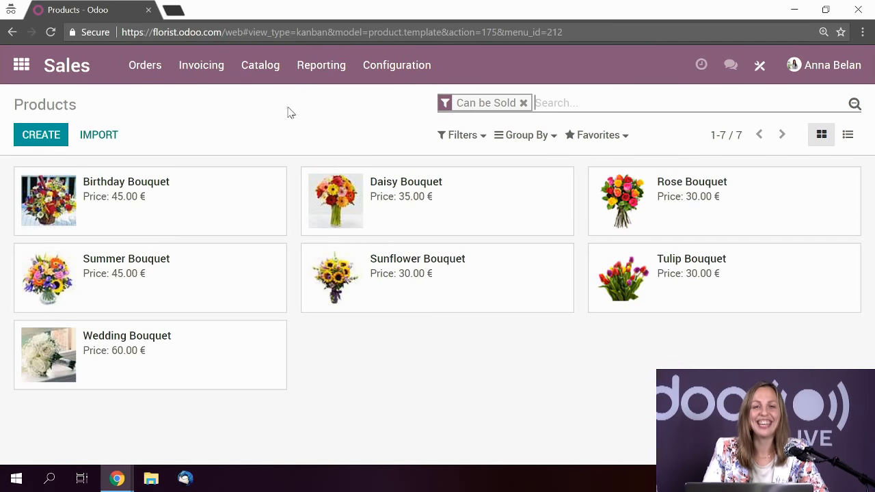
pyautogui.click(22, 65)
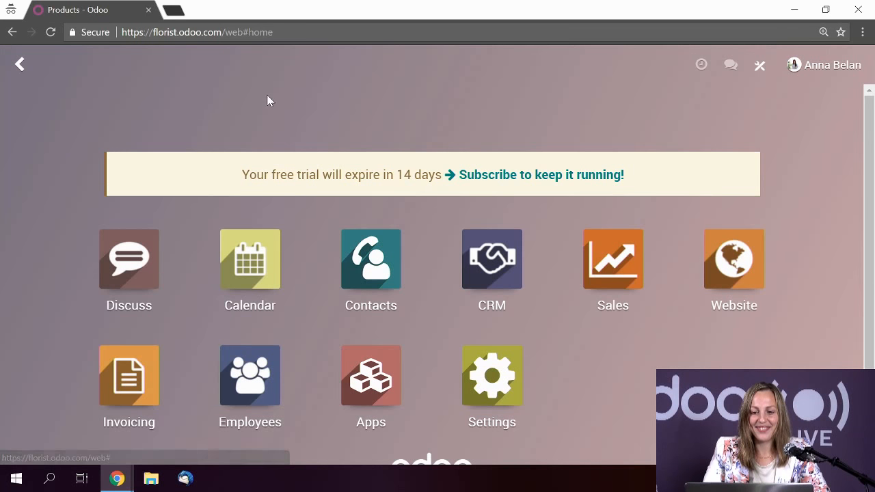
pyautogui.scroll(-1, 478, 205)
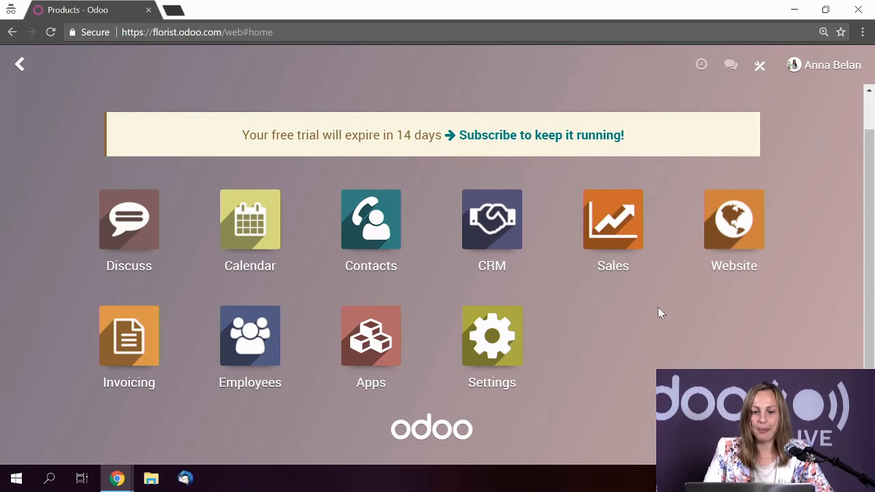
# - In the CRM pipeline, add a new stage column named 'Negotiation' after Won
pyautogui.click(496, 233)
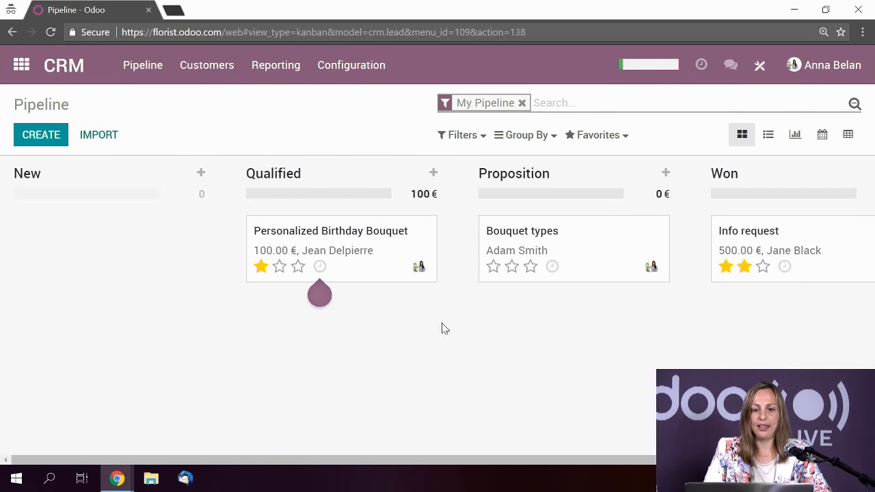
pyautogui.moveTo(366, 459)
pyautogui.mouseDown()
pyautogui.moveTo(434, 459)
pyautogui.moveTo(354, 458)
pyautogui.mouseUp()
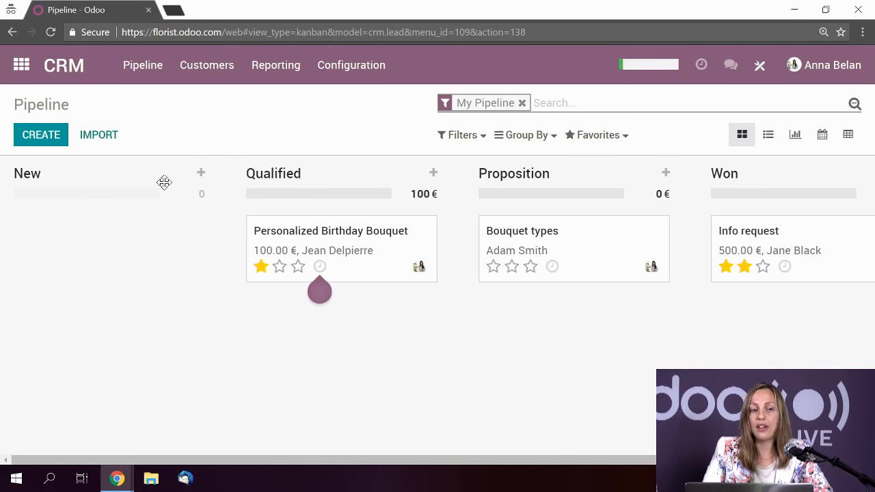
pyautogui.moveTo(182, 179)
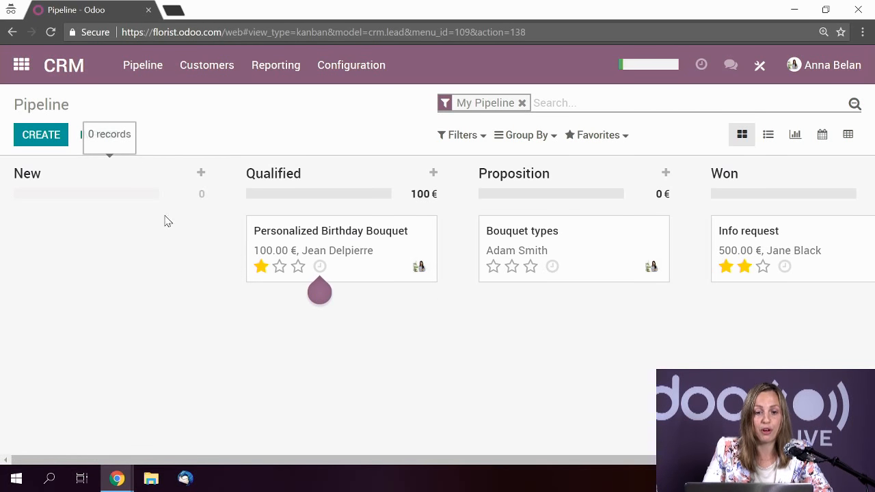
pyautogui.moveTo(536, 461); pyautogui.dragTo(660, 463)
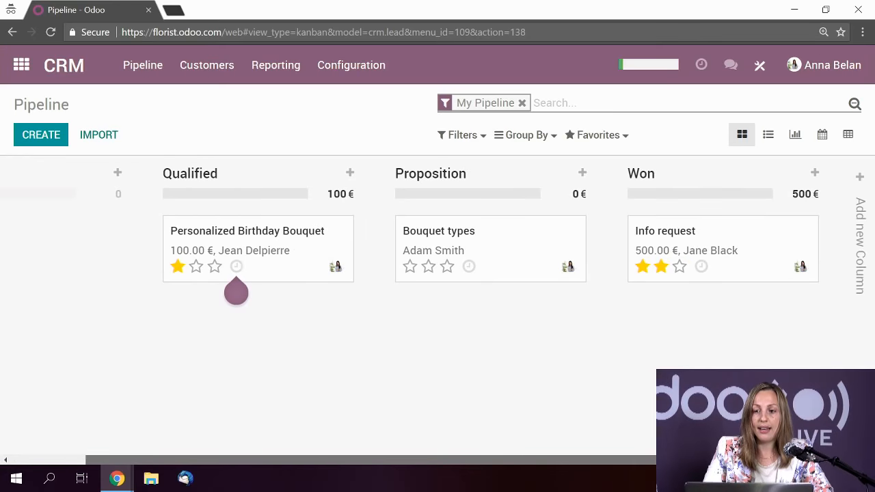
pyautogui.click(858, 179)
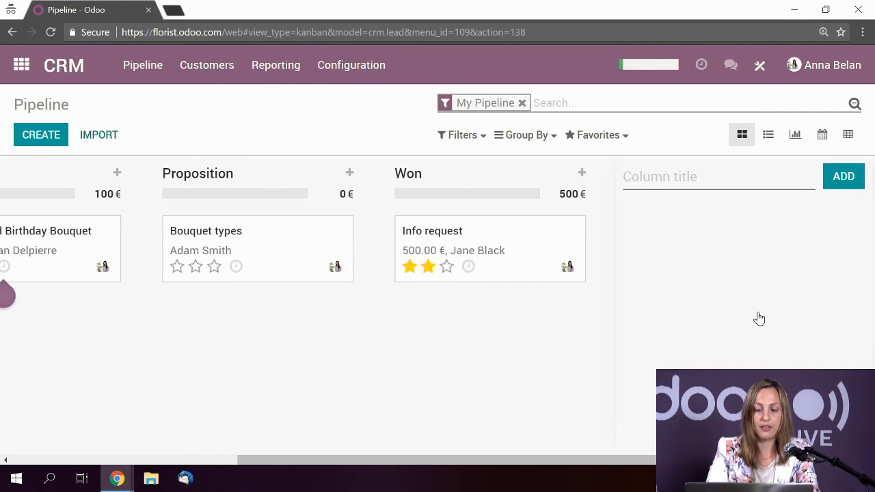
pyautogui.write('Ne')
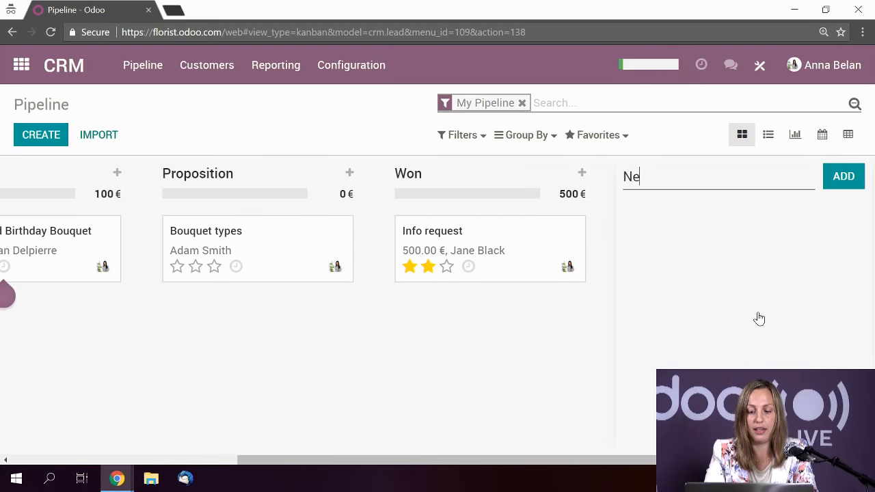
pyautogui.write('gotiatio')
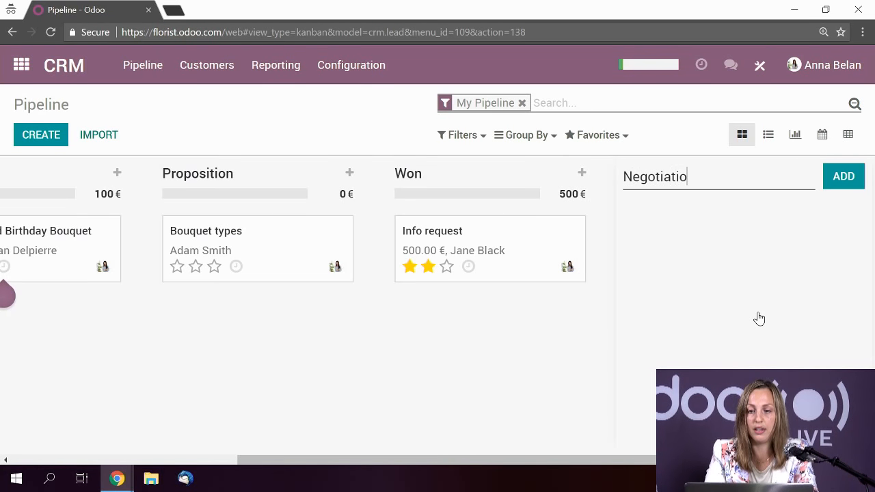
pyautogui.write('n')
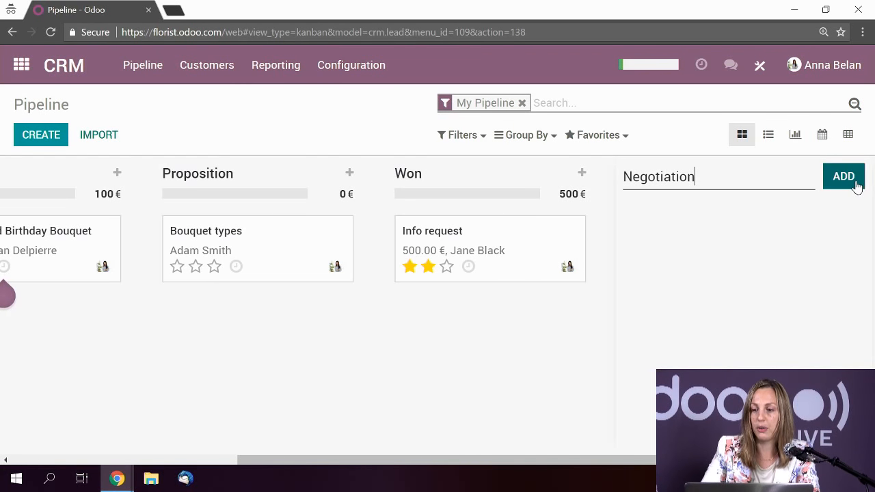
pyautogui.click(856, 185)
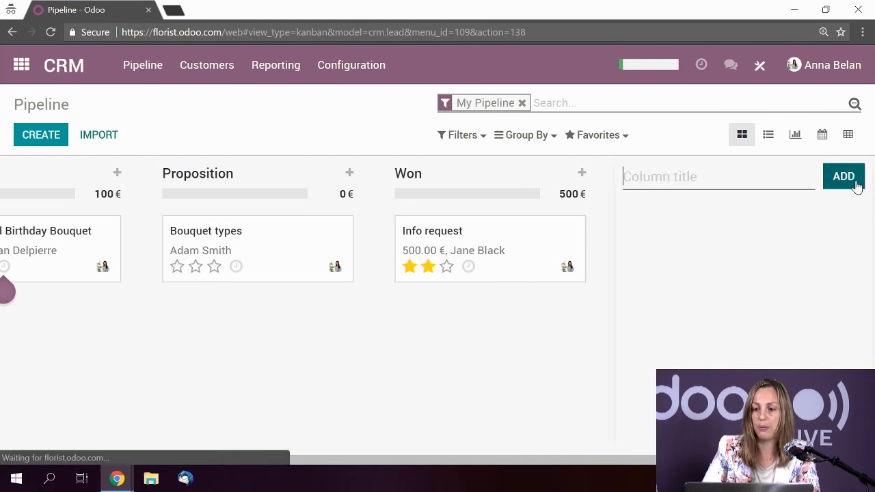
pyautogui.click(527, 468)
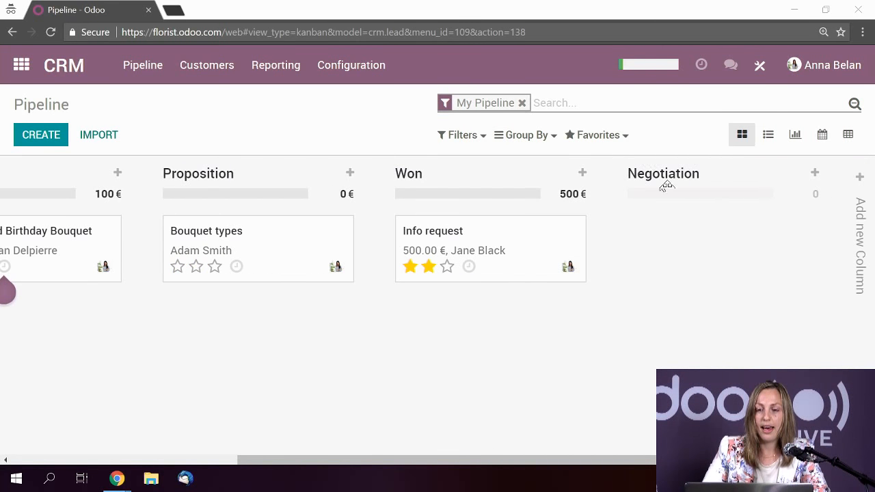
# - Move the Negotiation stage column ahead of Won on the pipeline board
pyautogui.moveTo(664, 175); pyautogui.dragTo(666, 212)
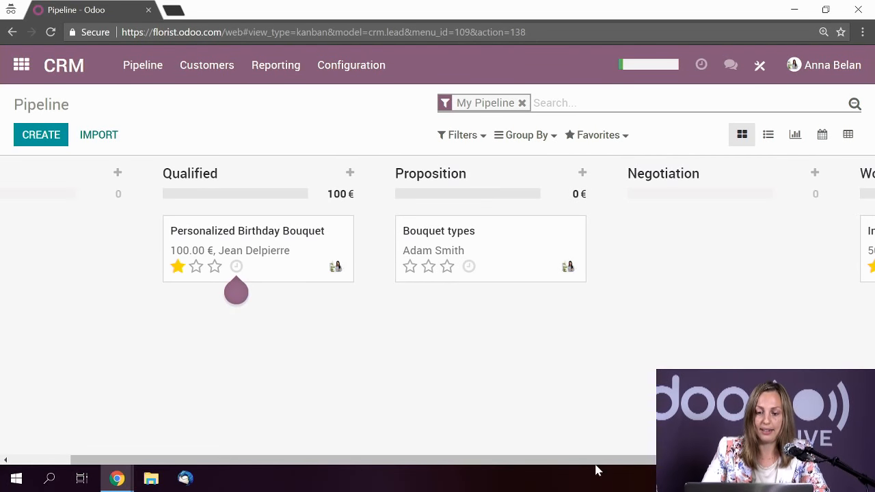
pyautogui.moveTo(596, 471); pyautogui.dragTo(455, 428)
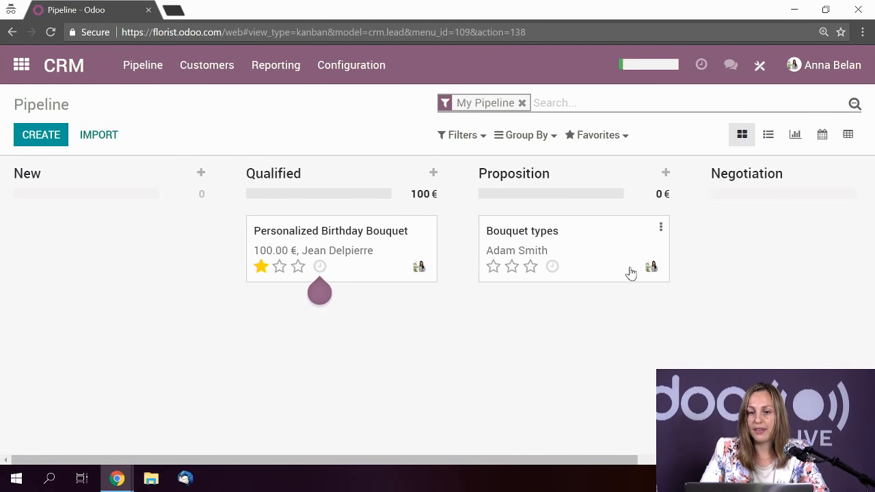
pyautogui.moveTo(590, 467); pyautogui.dragTo(737, 465)
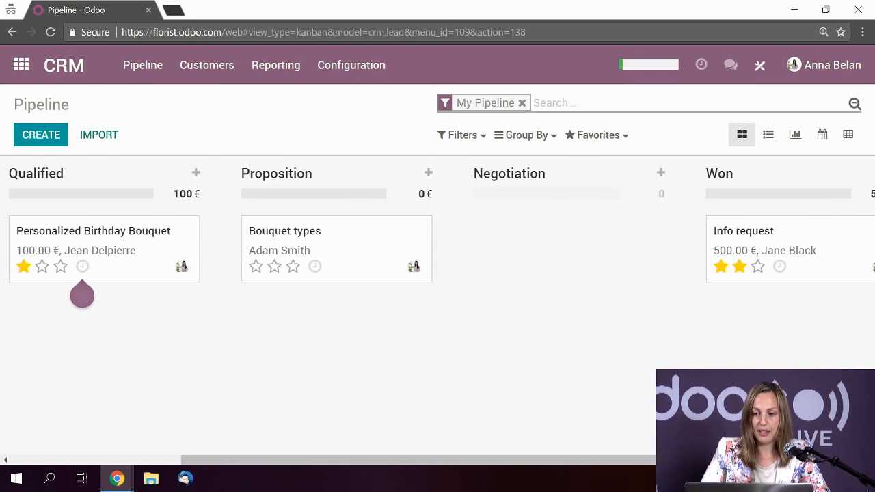
pyautogui.moveTo(531, 441); pyautogui.dragTo(365, 276)
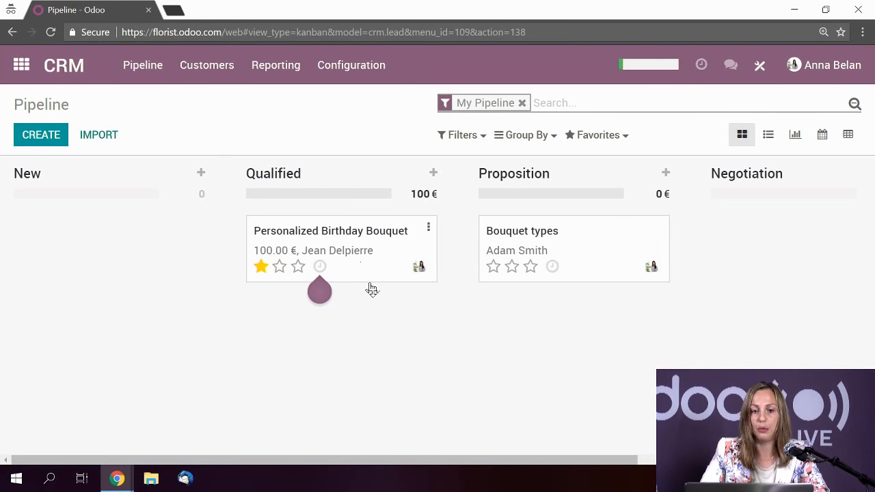
# - Move Personalized Birthday Bouquet into Negotiation and switch the pipeline to list view
pyautogui.moveTo(356, 274); pyautogui.dragTo(623, 350)
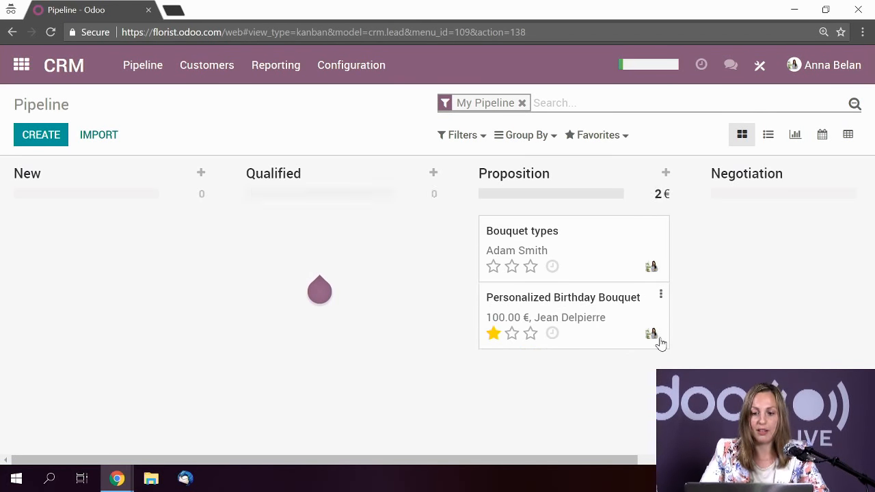
pyautogui.moveTo(646, 284); pyautogui.dragTo(857, 221)
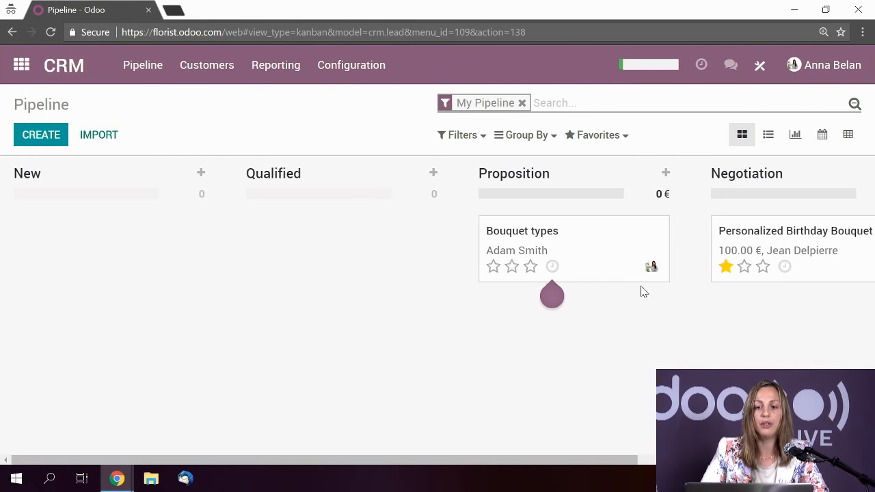
pyautogui.click(769, 140)
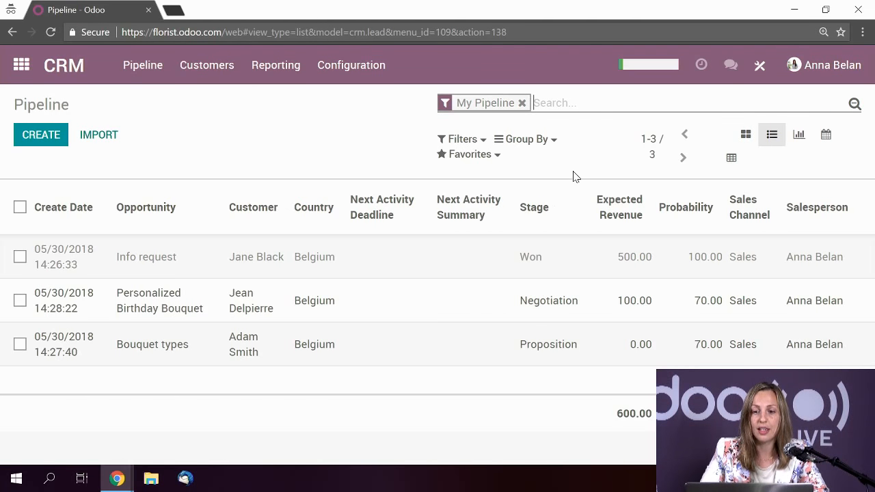
# - Group the opportunity list by Country and expand the Belgium group
pyautogui.click(555, 141)
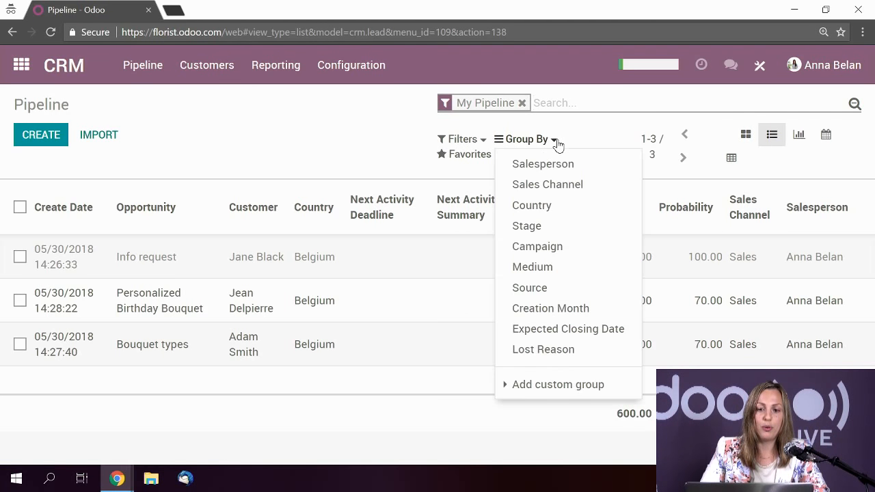
pyautogui.click(536, 204)
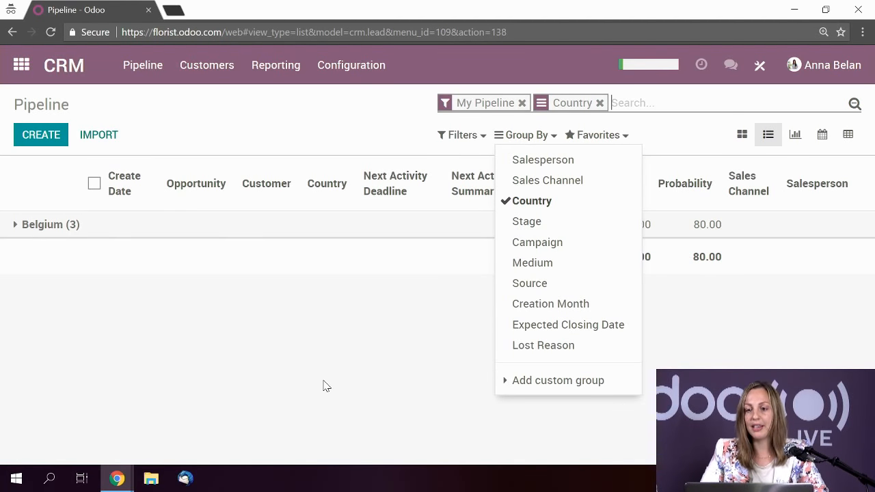
pyautogui.click(17, 234)
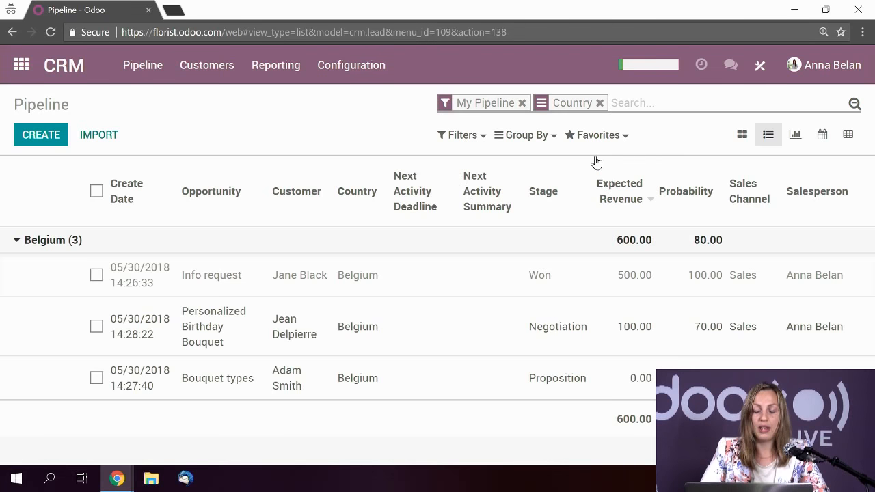
# - Look at the Filters menu's custom filter option, then close it without applying any filter
pyautogui.click(477, 136)
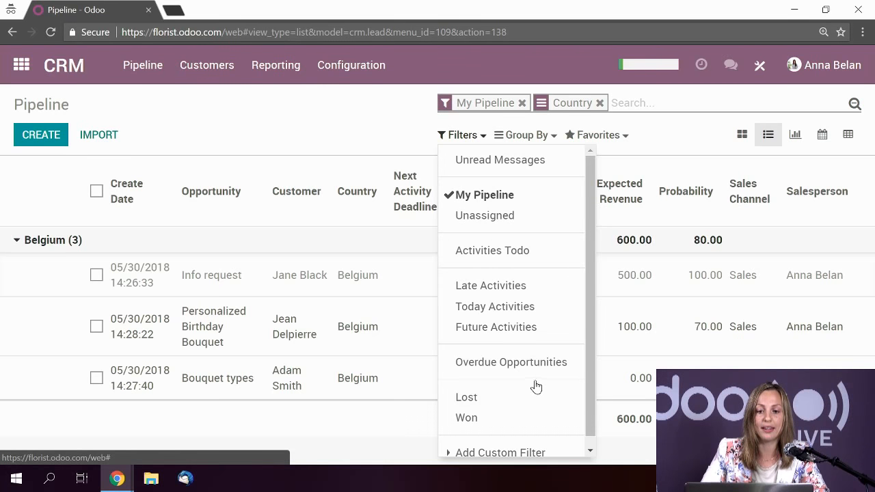
pyautogui.scroll(-1, 518, 438)
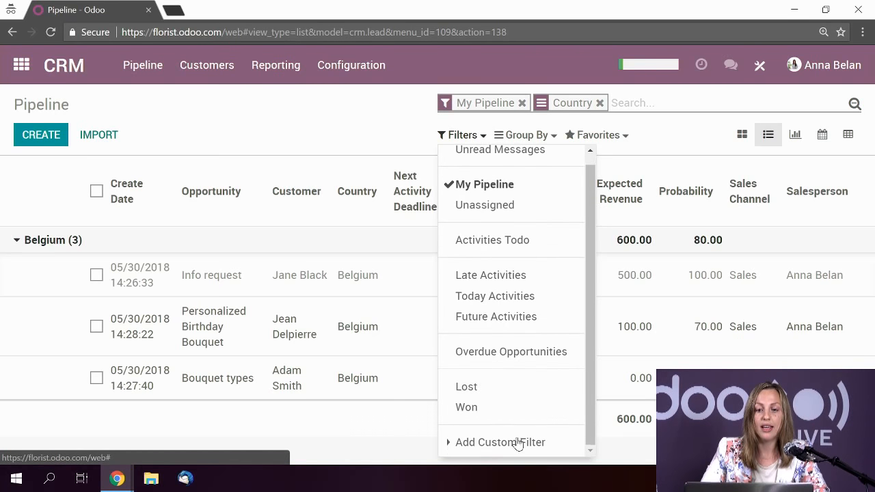
pyautogui.click(573, 432)
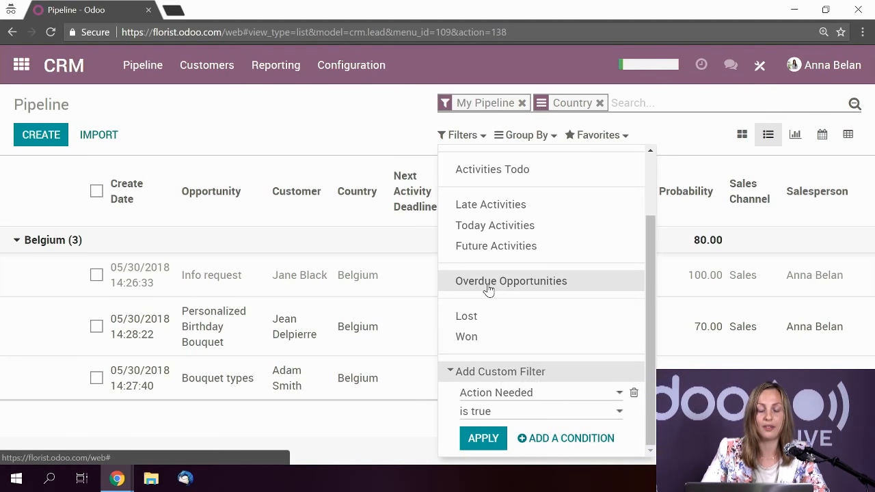
pyautogui.click(311, 134)
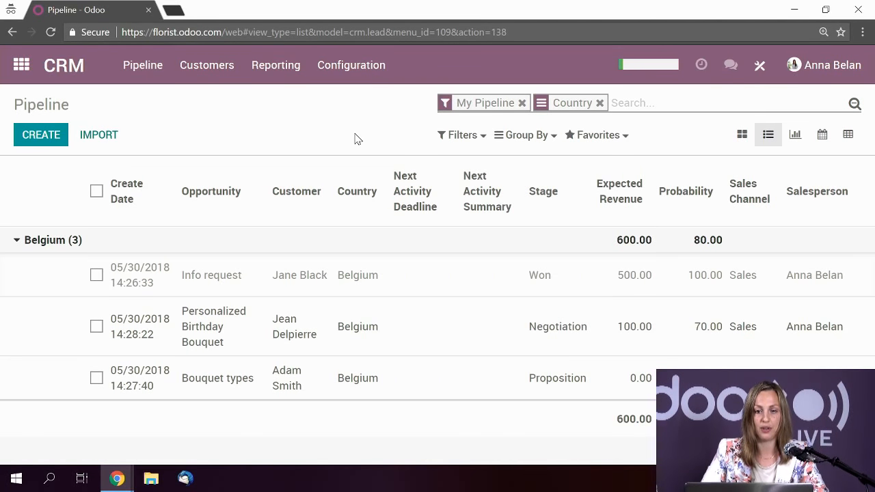
pyautogui.click(144, 72)
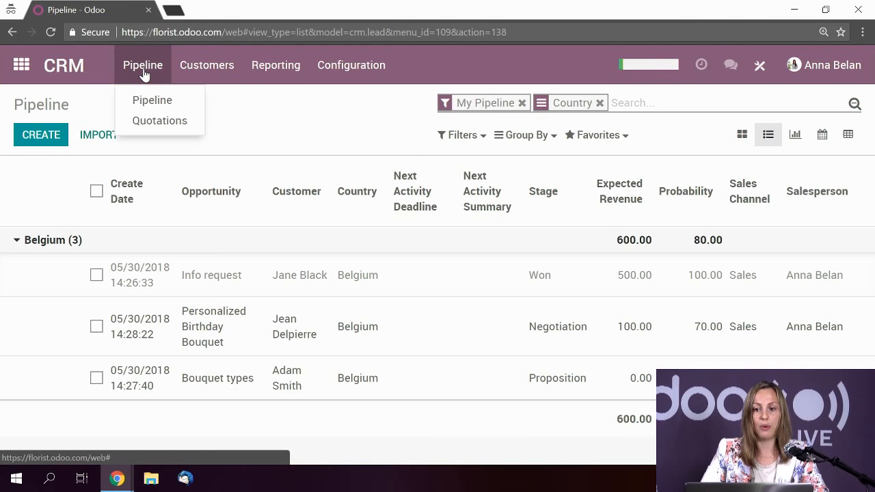
# - Return to the Pipeline stage board and start a new opportunity
pyautogui.click(145, 100)
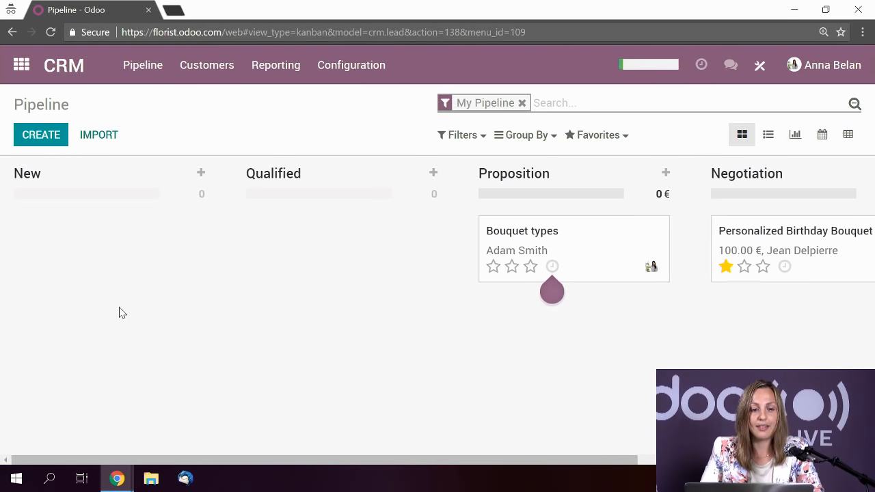
pyautogui.click(40, 141)
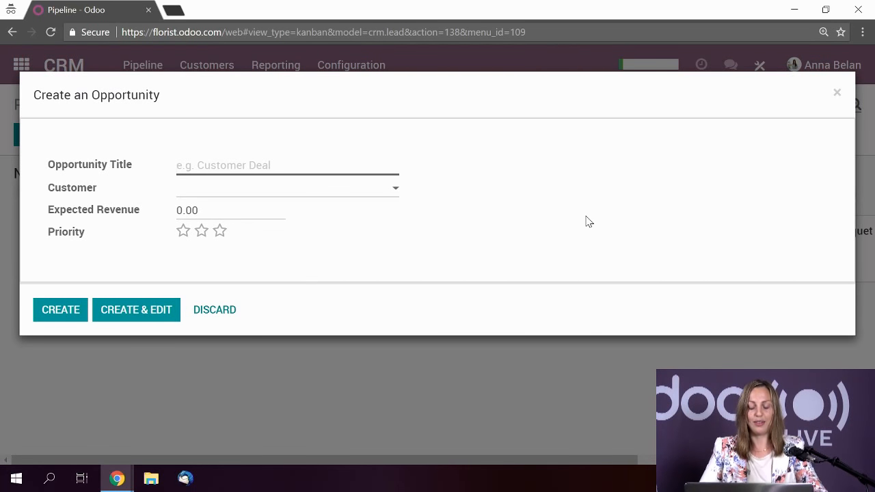
# - Title the new opportunity 'Personalized wedding bouquet'
pyautogui.write('Persona')
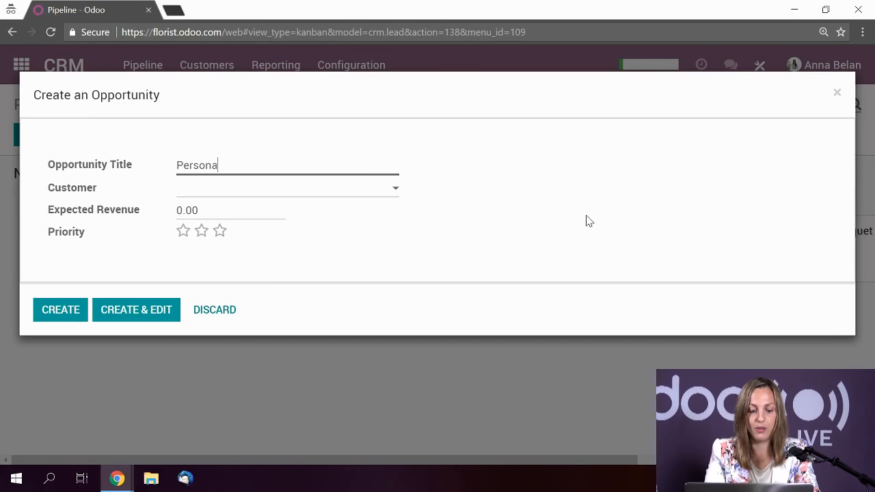
pyautogui.write('izes')
pyautogui.press('BackSpace')
pyautogui.write('d')
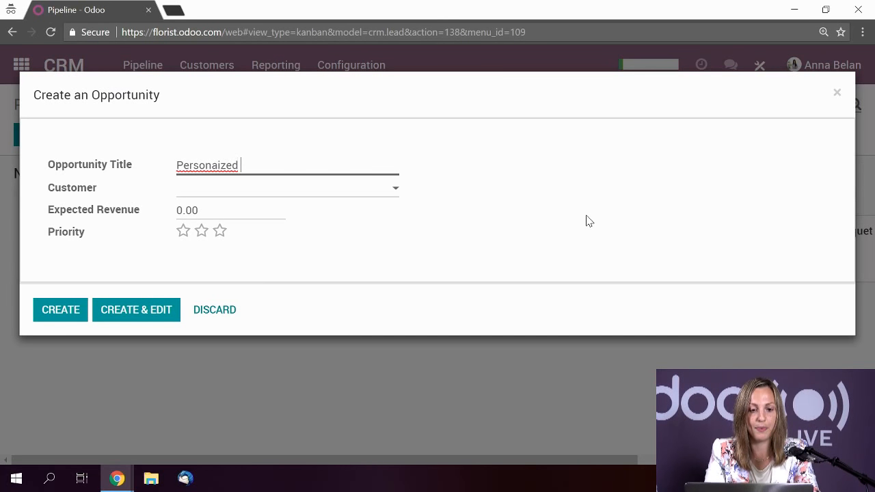
pyautogui.press('BackSpace')
pyautogui.press('BackSpace')
pyautogui.press('BackSpace')
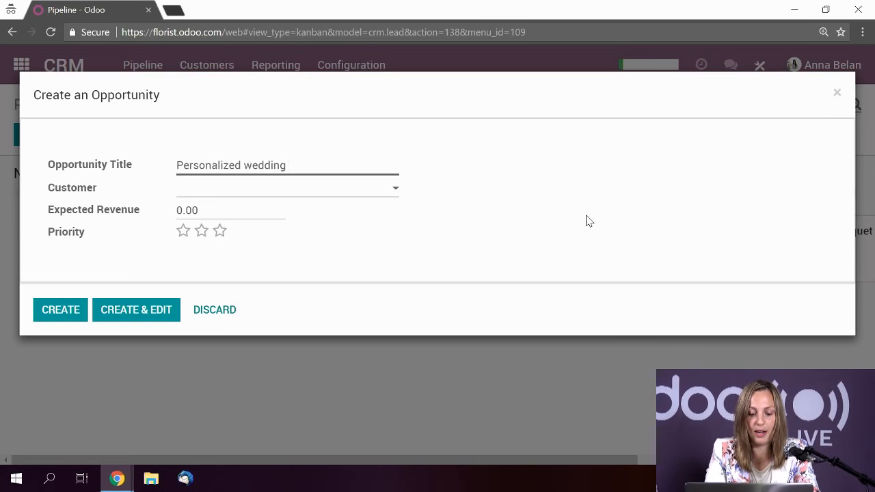
pyautogui.write('et')
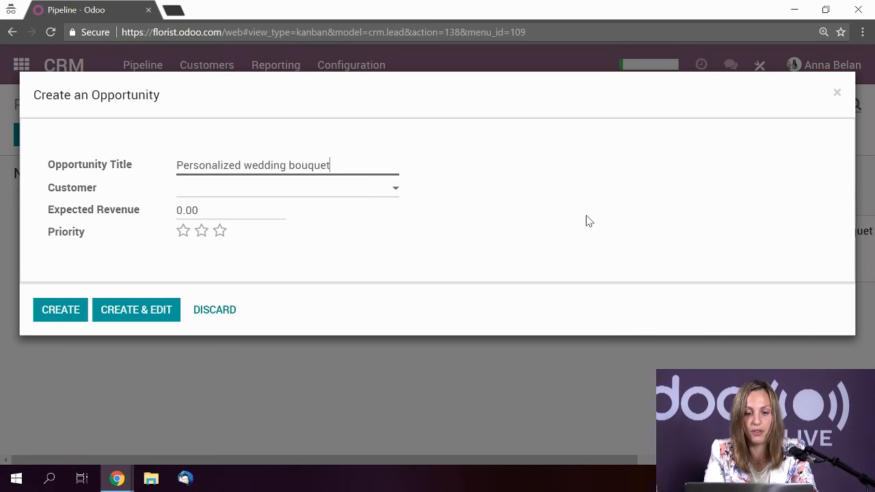
# - Create a new customer from the typed name in the Customer field and review their details
pyautogui.click(199, 197)
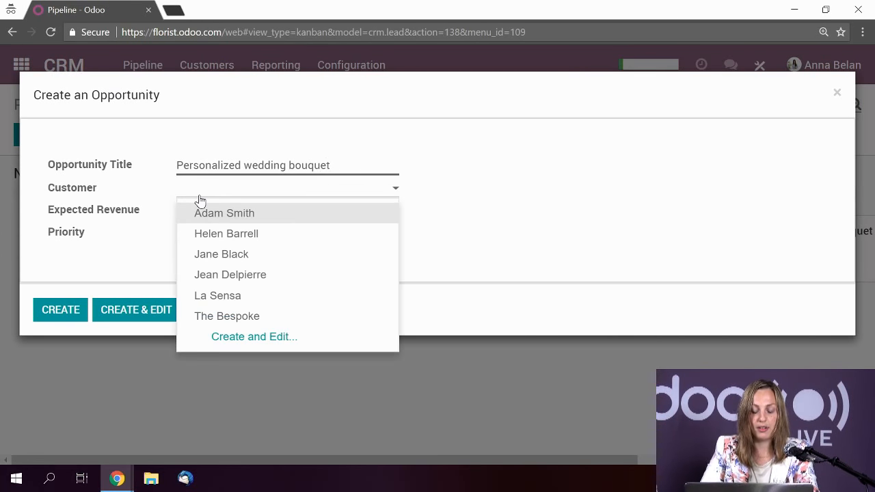
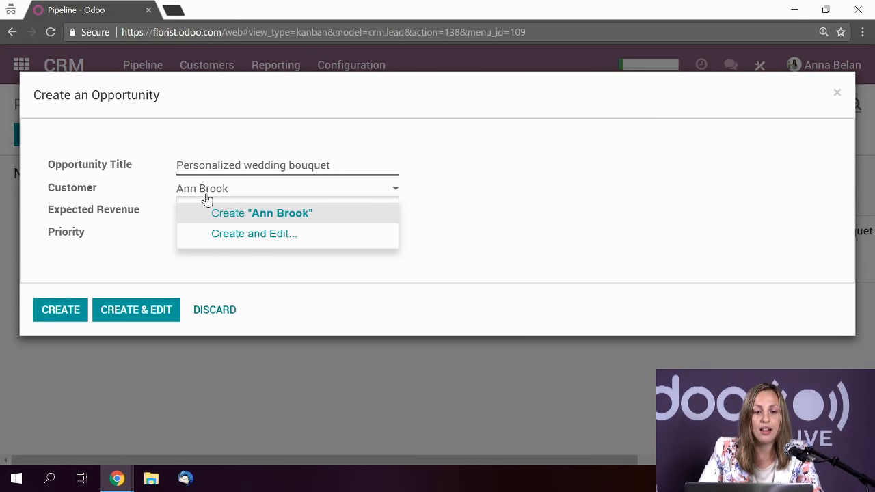
pyautogui.click(288, 219)
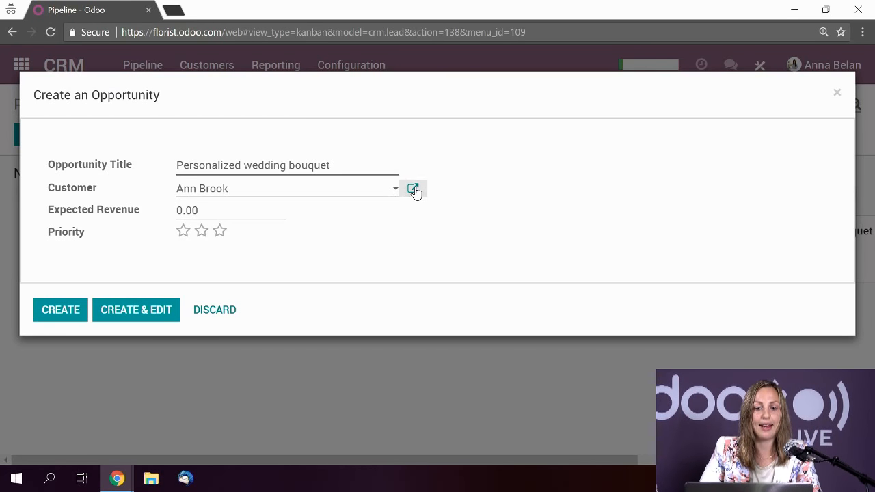
pyautogui.click(414, 190)
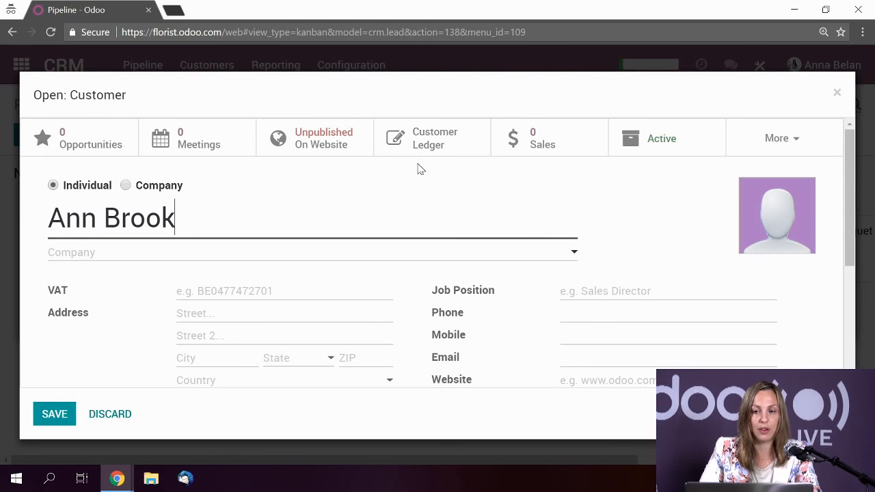
pyautogui.scroll(-3, 643, 190)
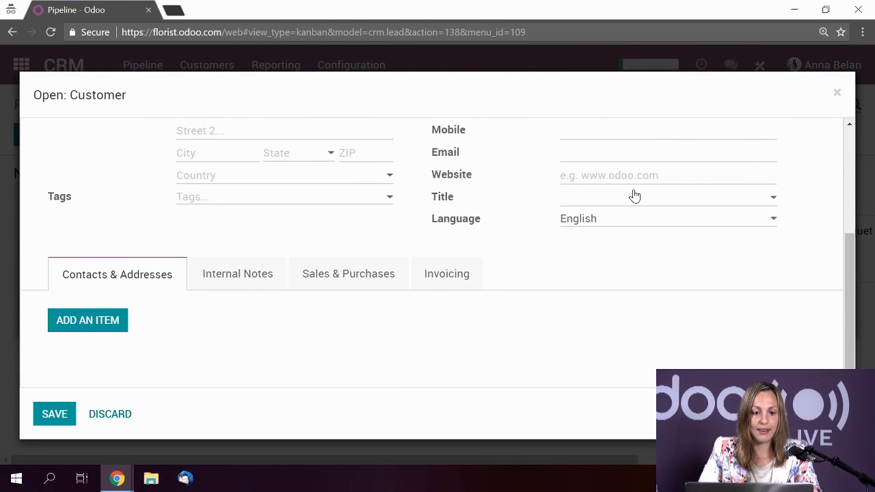
pyautogui.scroll(3, 635, 196)
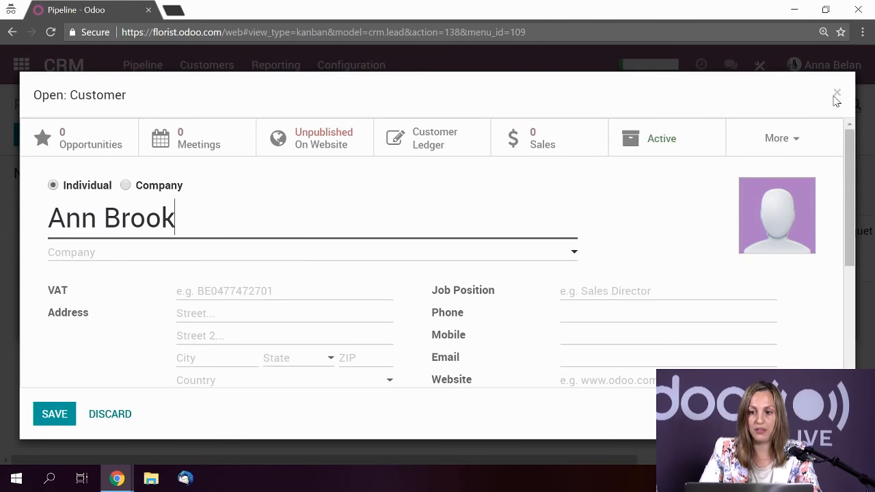
pyautogui.click(837, 94)
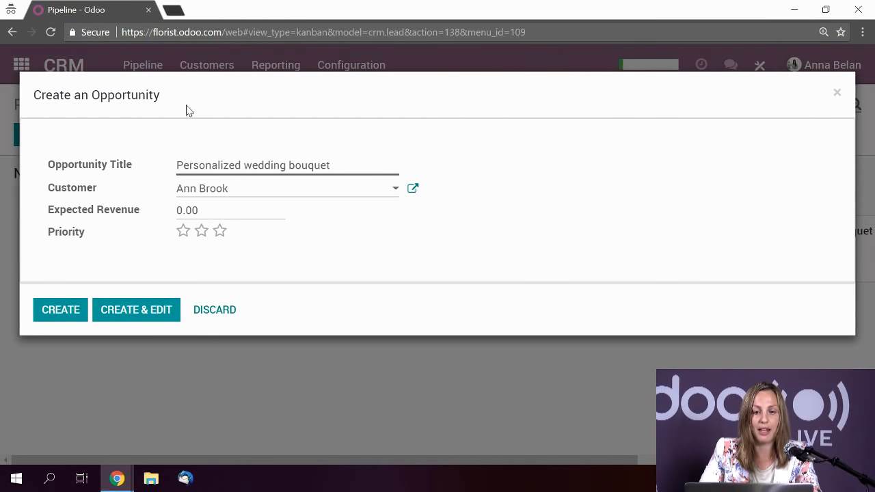
# - Set expected revenue to 100 and priority to two stars, then create the opportunity
pyautogui.click(204, 214)
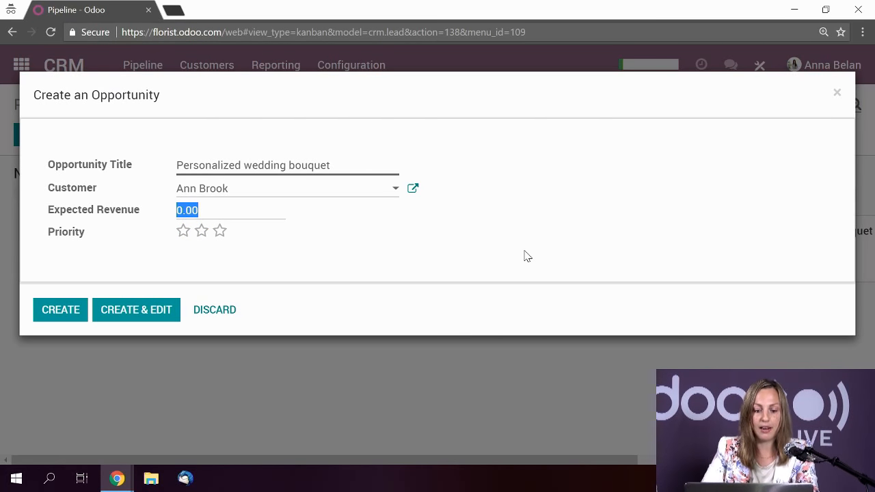
pyautogui.write('1')
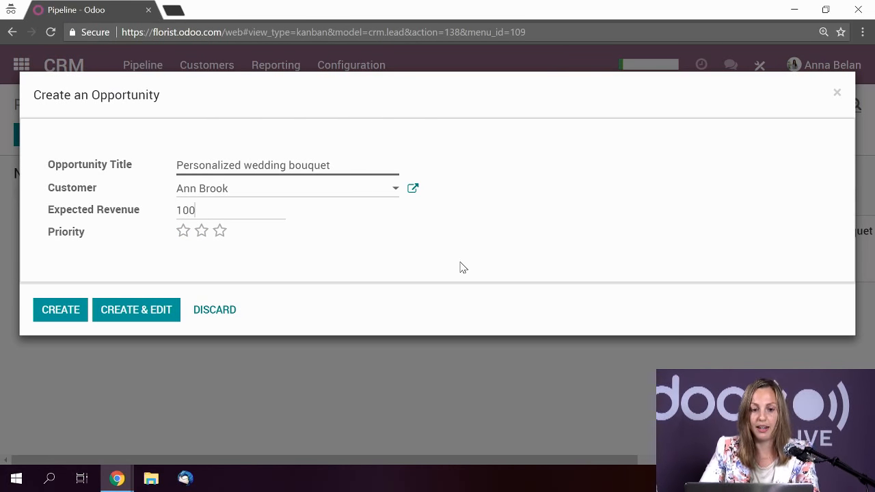
pyautogui.click(202, 235)
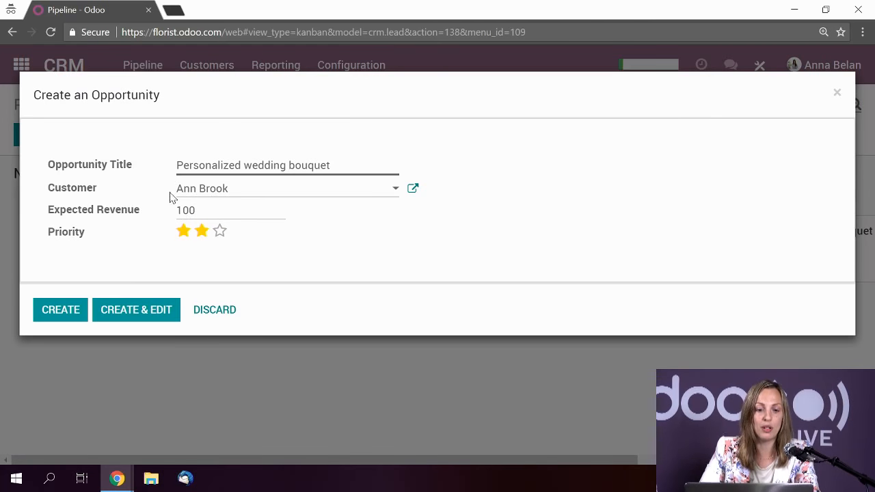
pyautogui.click(219, 230)
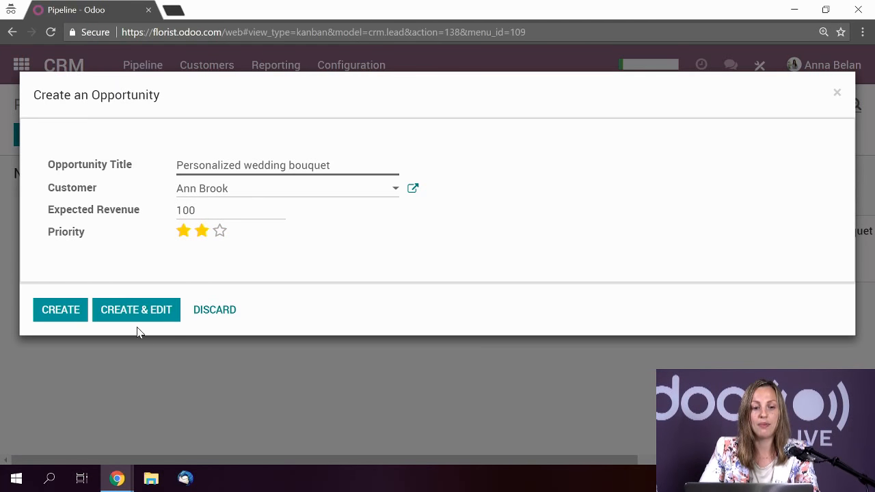
pyautogui.click(61, 312)
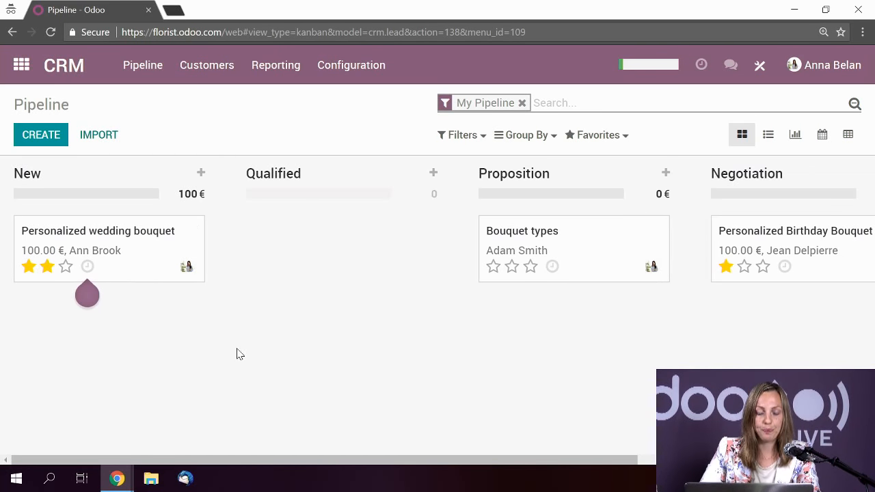
# - Review the Personalized wedding bouquet opportunity's form, then go to the Customers list
pyautogui.click(146, 258)
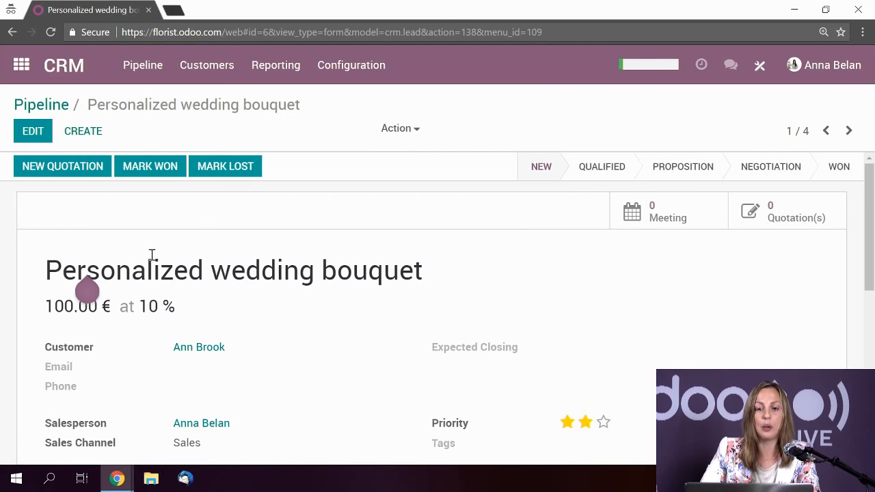
pyautogui.scroll(-1, 345, 336)
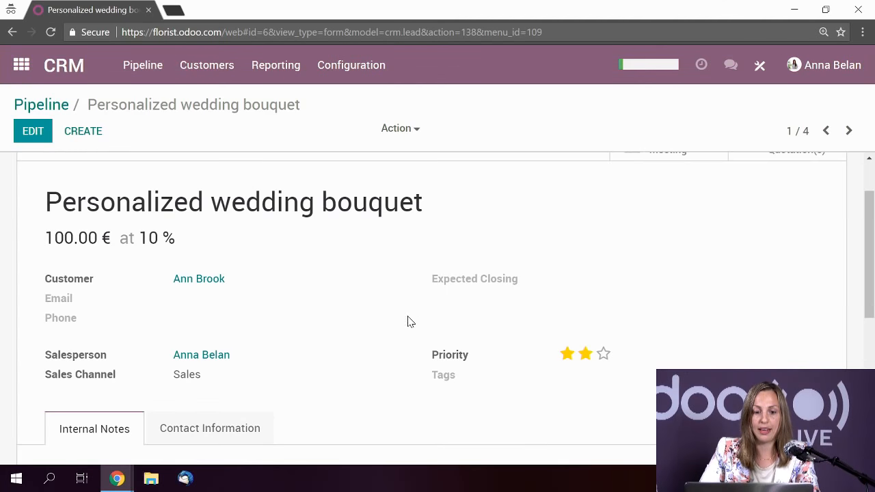
pyautogui.scroll(-1, 406, 320)
pyautogui.scroll(1, 357, 276)
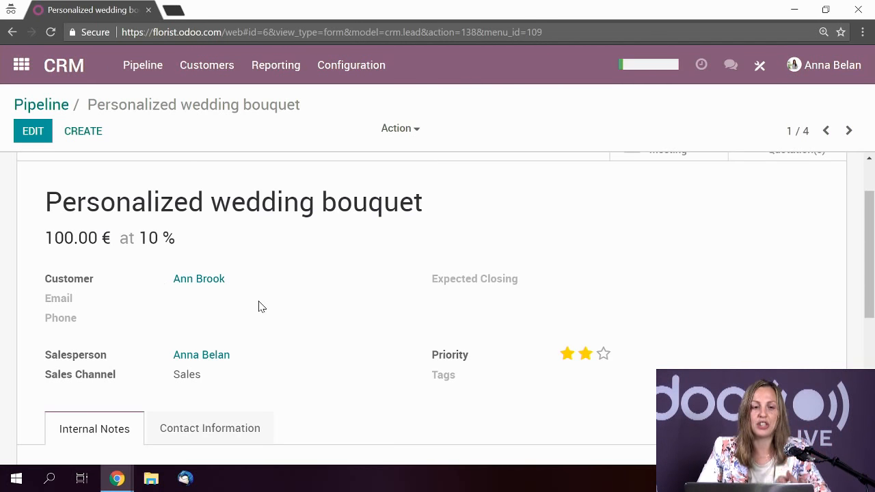
pyautogui.click(215, 68)
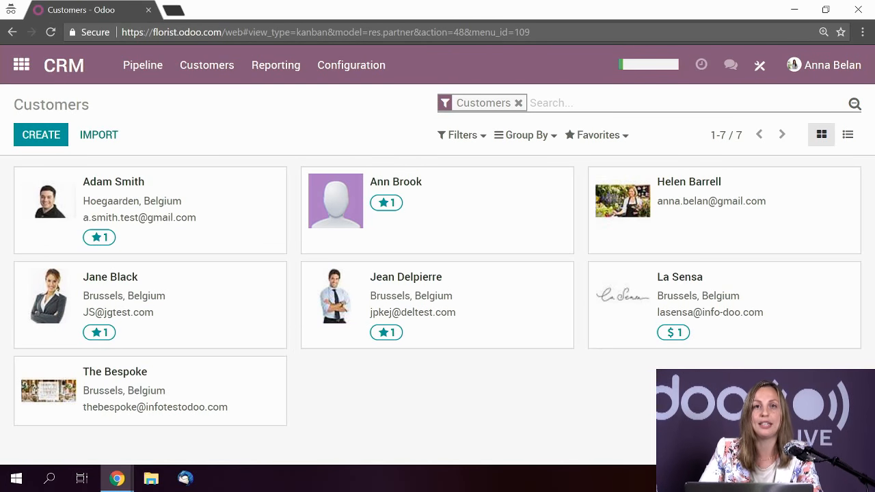
# - Edit the new customer's record and set the country to Belgium
pyautogui.click(461, 215)
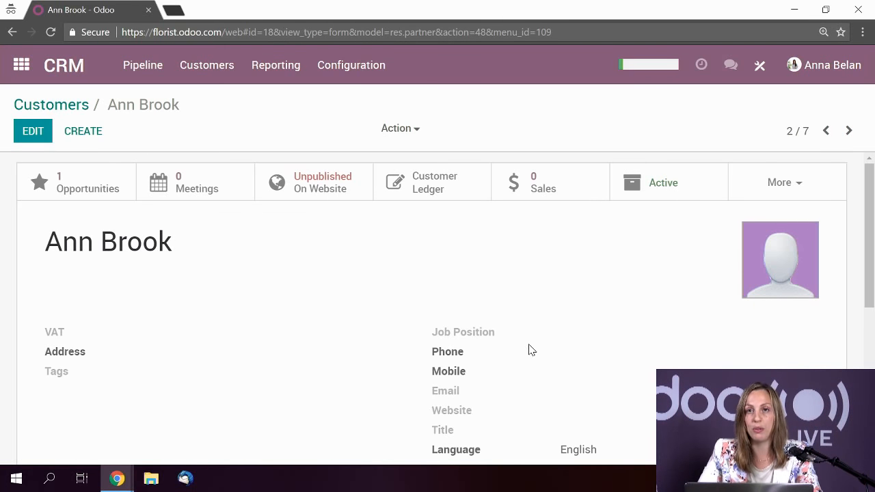
pyautogui.click(33, 137)
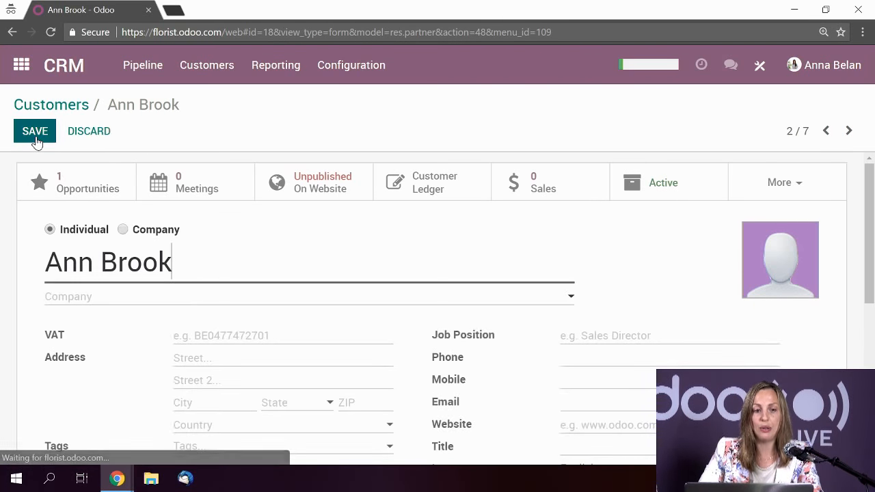
pyautogui.scroll(-1, 450, 253)
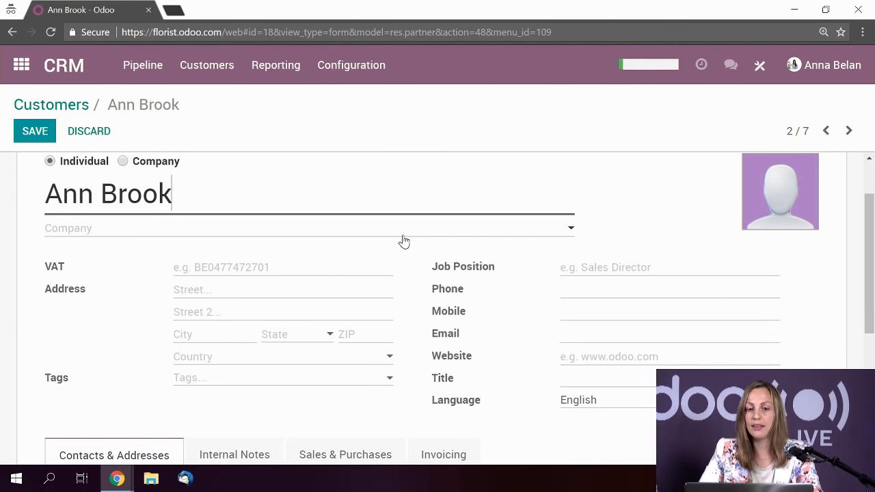
pyautogui.scroll(1, 403, 240)
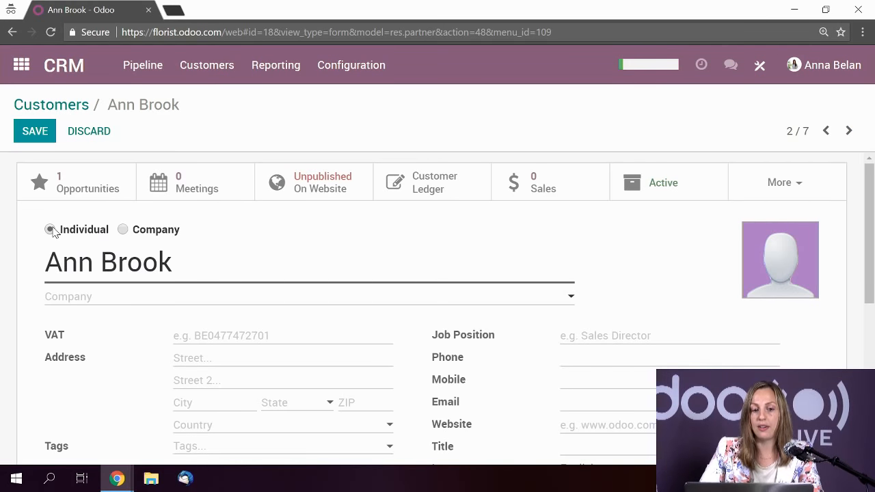
pyautogui.scroll(-1, 200, 276)
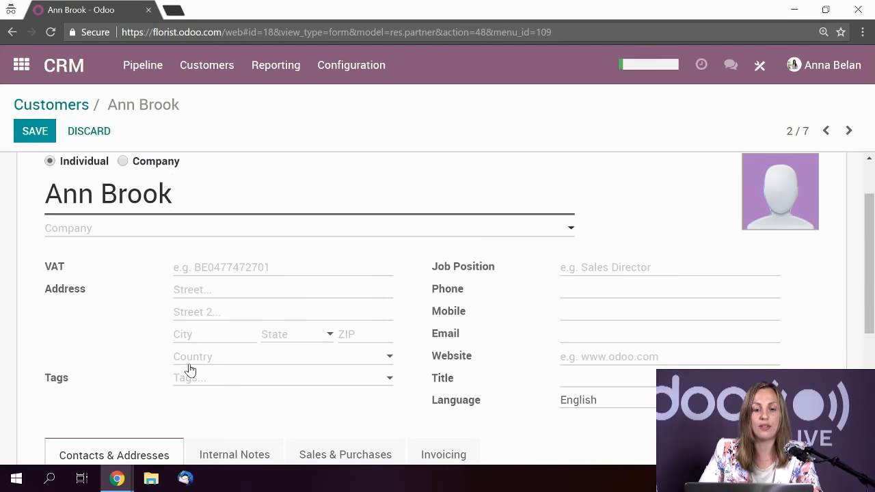
pyautogui.click(211, 360)
pyautogui.write('belg')
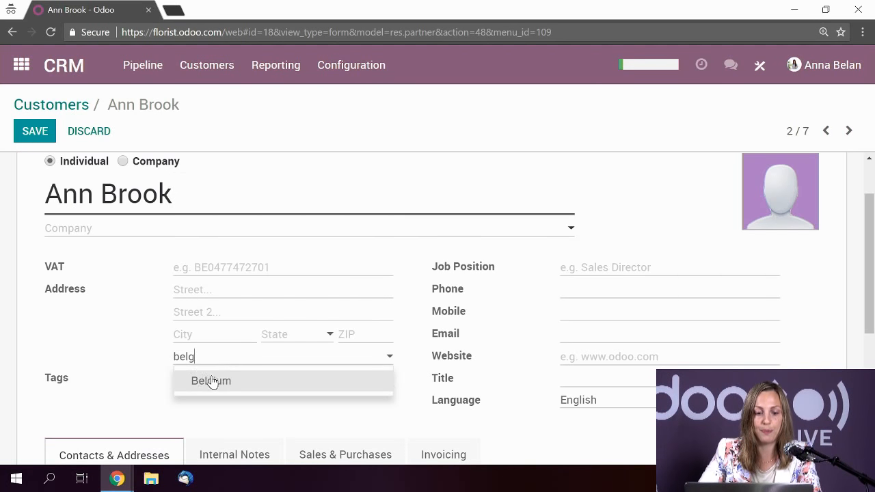
pyautogui.click(212, 381)
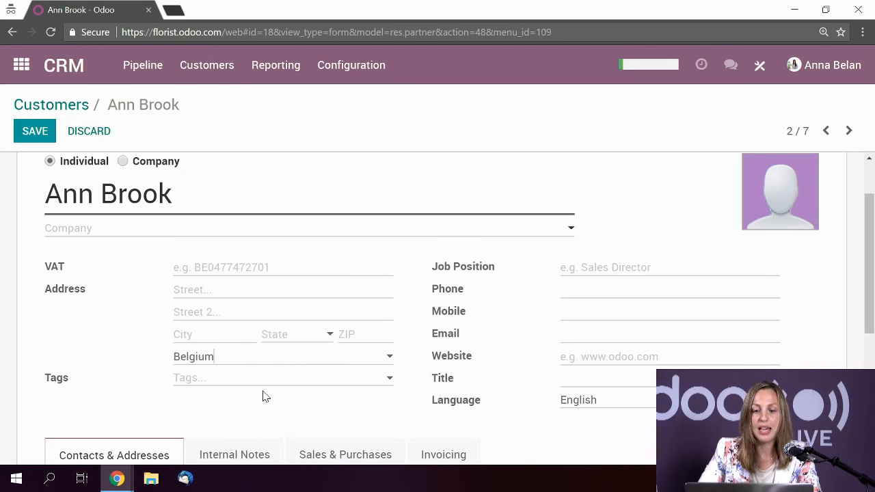
# - Enter the customer's phone number and e-mail address
pyautogui.click(587, 292)
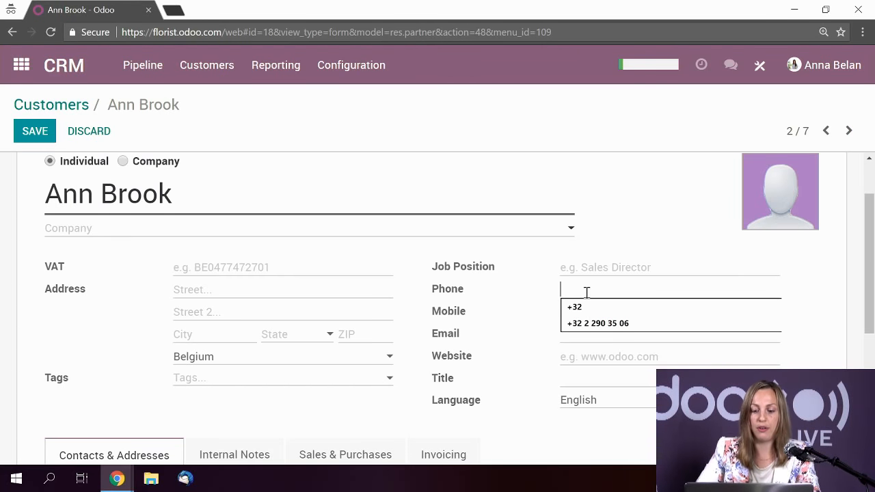
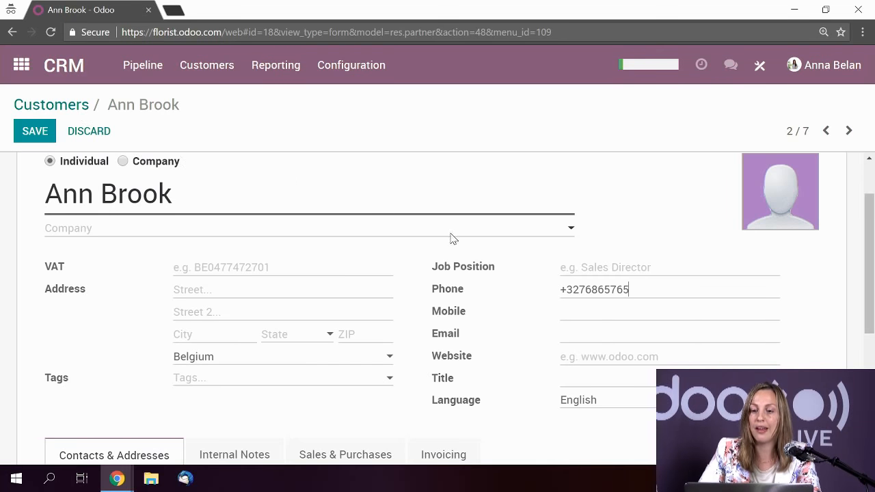
pyautogui.click(580, 335)
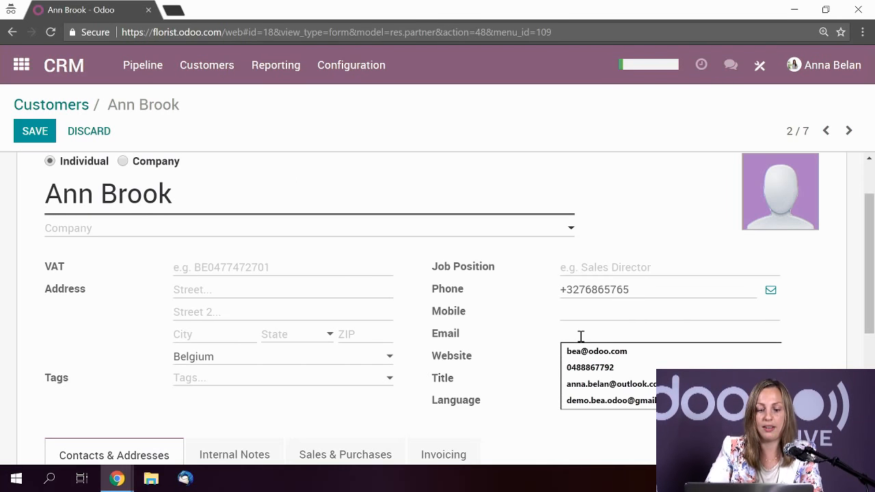
pyautogui.write('a.')
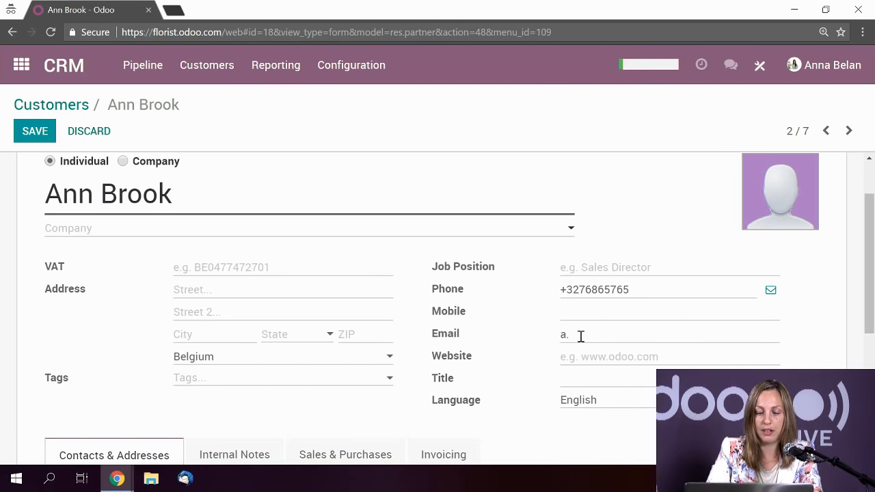
pyautogui.write('brook')
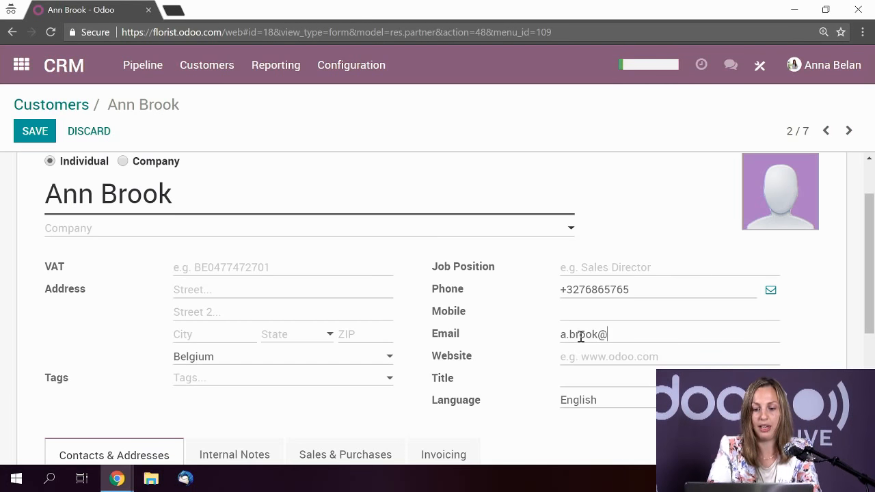
pyautogui.write('@test.')
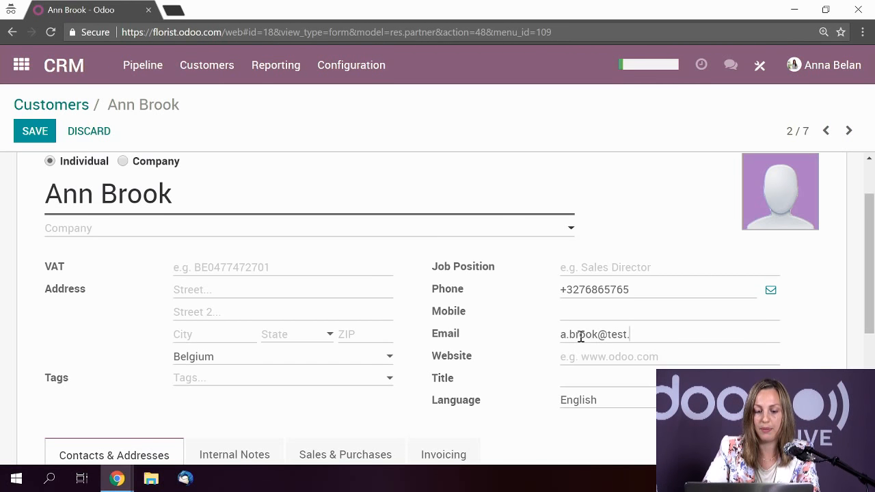
pyautogui.write('com')
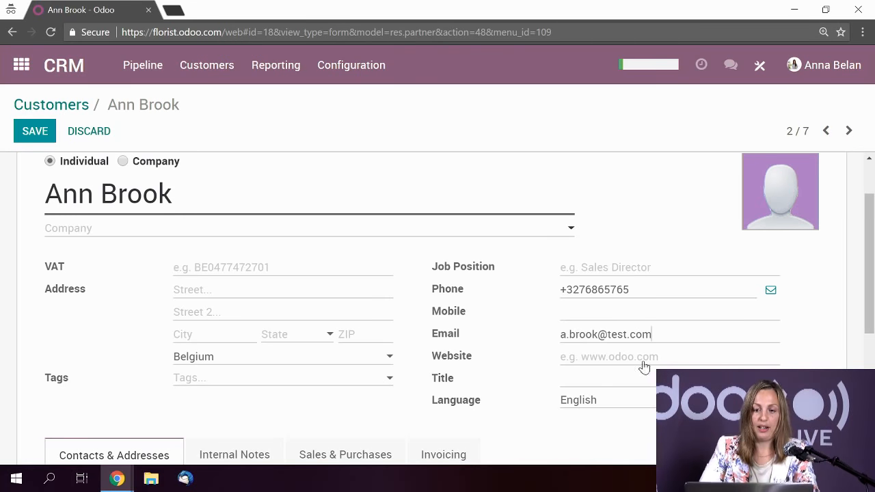
pyautogui.scroll(-1, 561, 313)
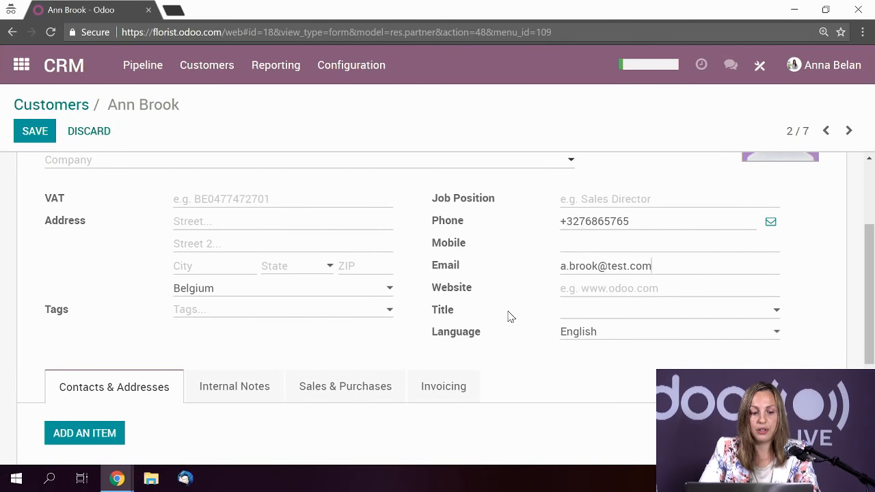
pyautogui.scroll(1, 509, 316)
pyautogui.scroll(-2, 433, 292)
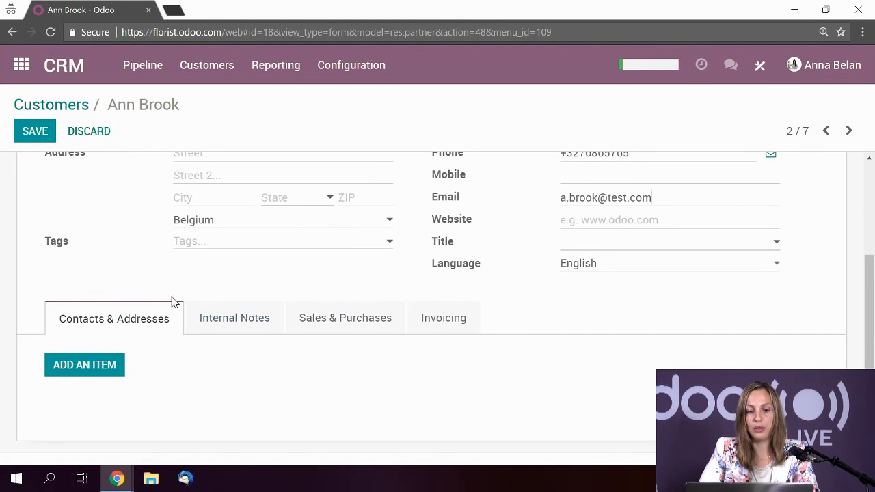
pyautogui.scroll(2, 172, 302)
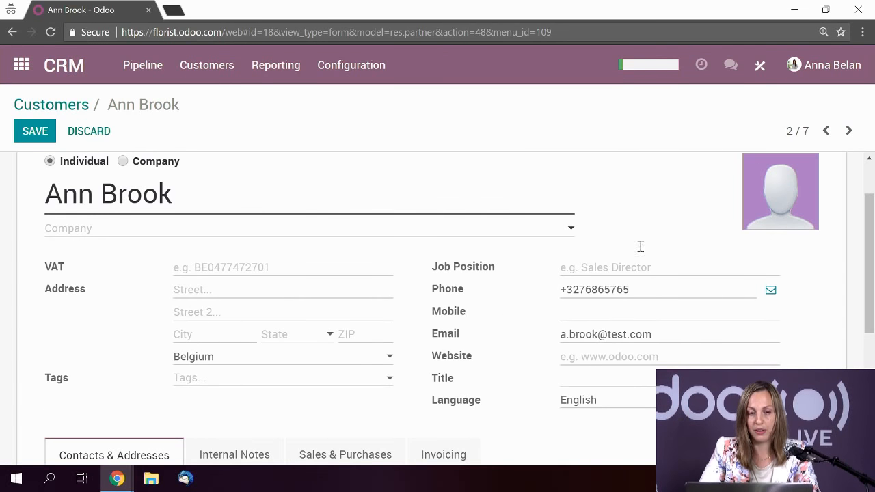
pyautogui.scroll(-3, 306, 272)
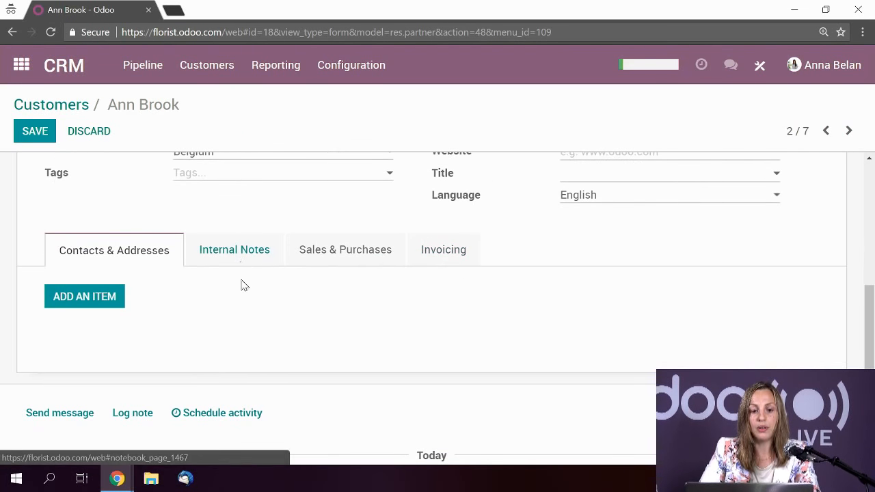
pyautogui.scroll(4, 242, 293)
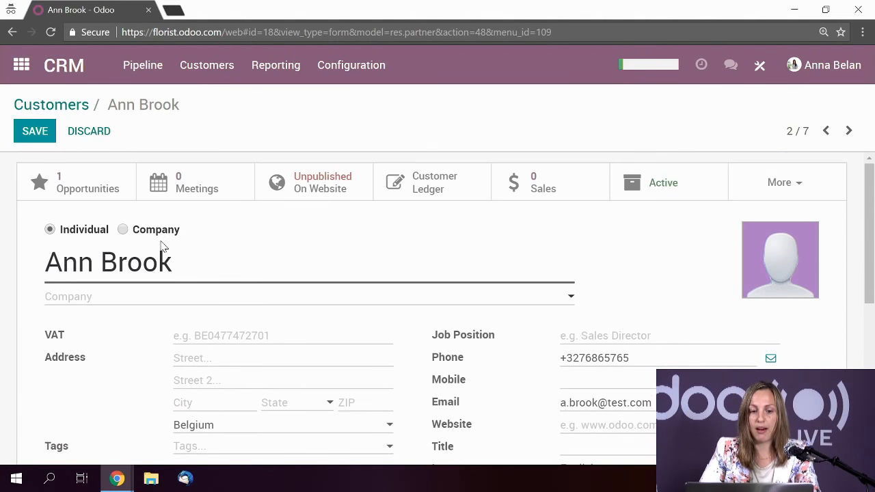
pyautogui.scroll(-3, 164, 246)
pyautogui.click(85, 367)
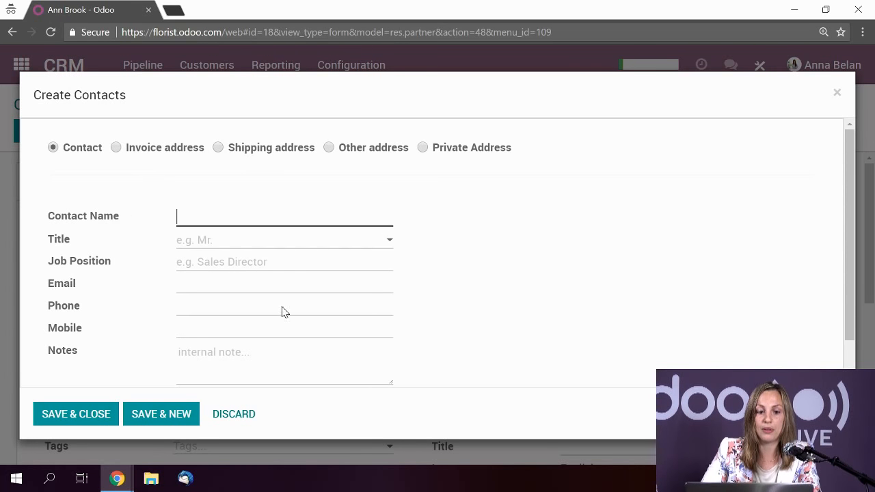
pyautogui.click(837, 93)
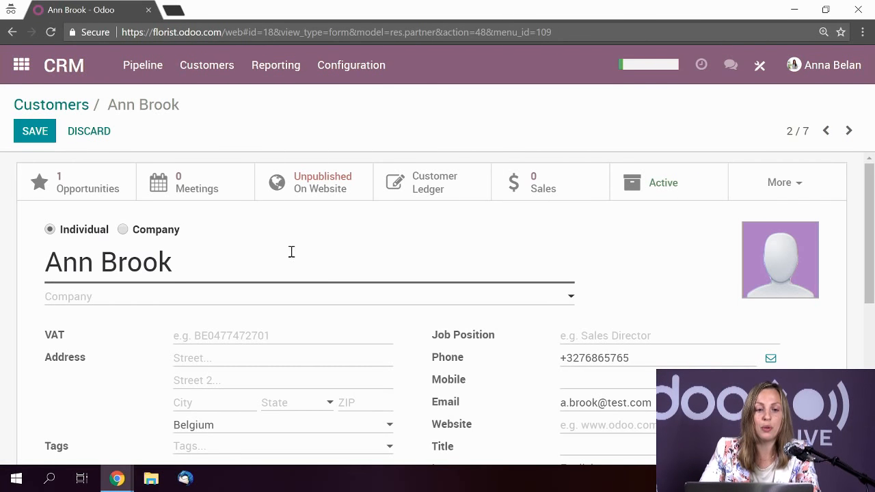
pyautogui.scroll(-1, 293, 256)
pyautogui.scroll(-2, 296, 260)
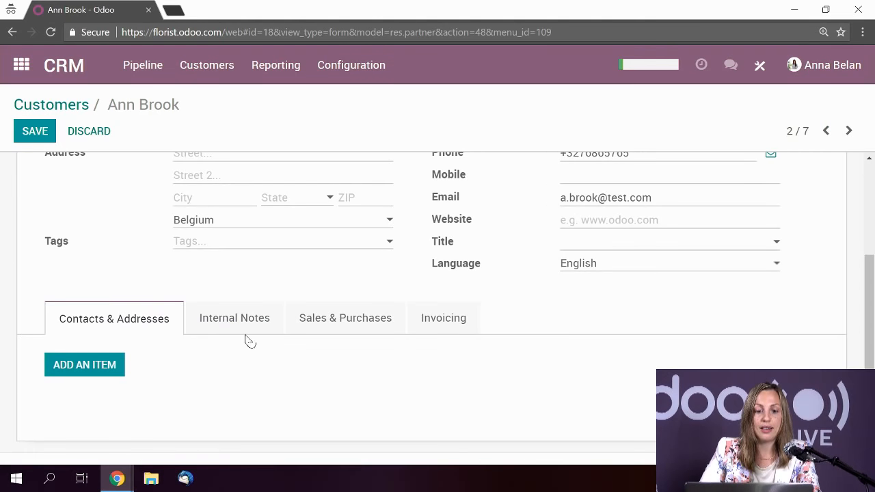
# - View the customer's Internal Notes and then the Sales & Purchases tab
pyautogui.click(234, 326)
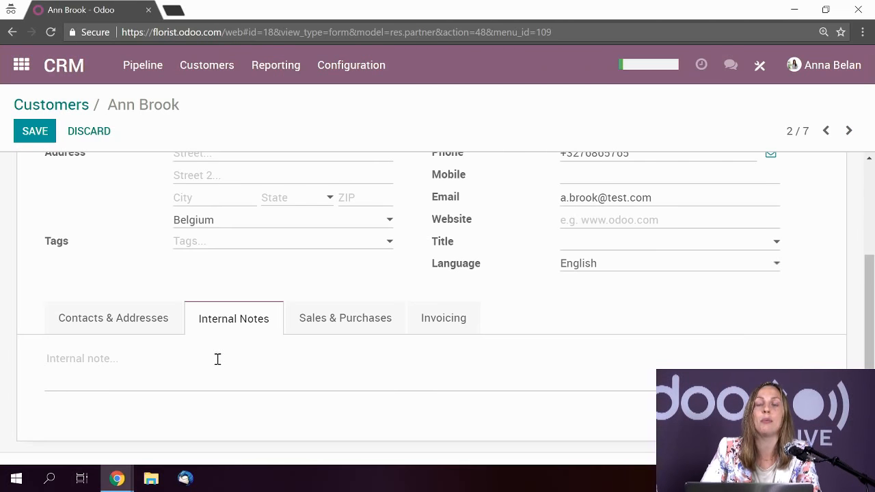
pyautogui.click(328, 325)
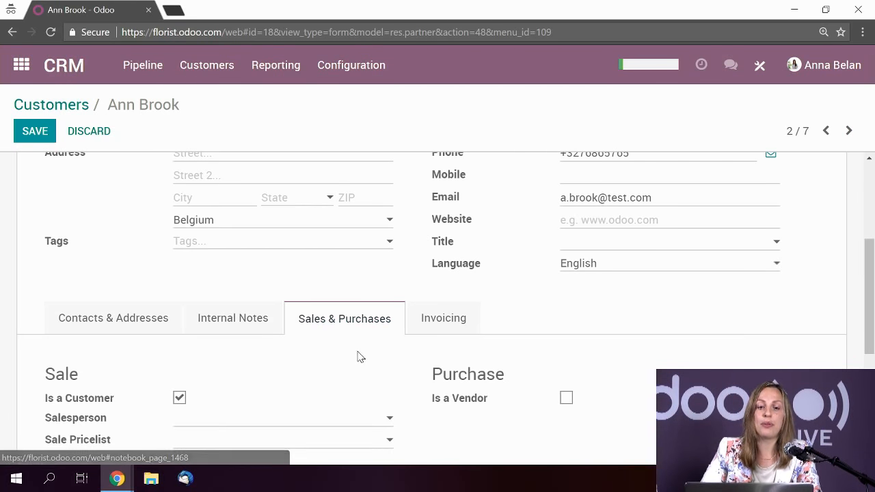
pyautogui.scroll(-2, 369, 357)
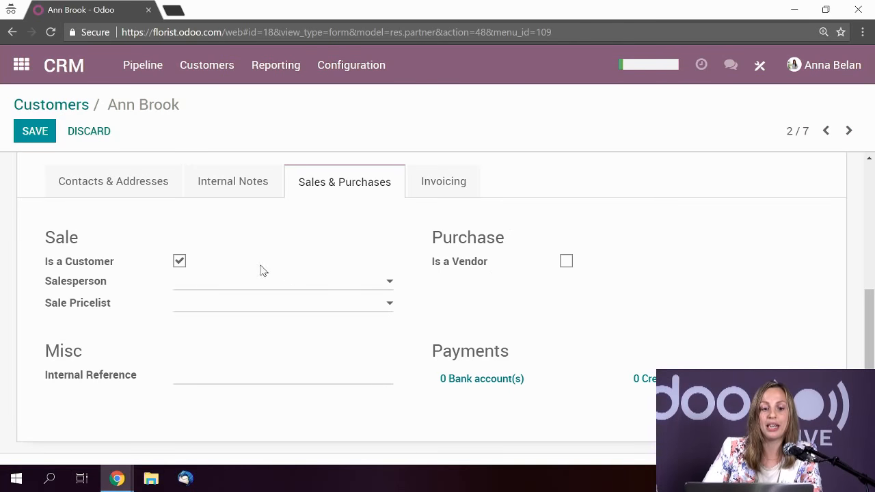
pyautogui.click(566, 269)
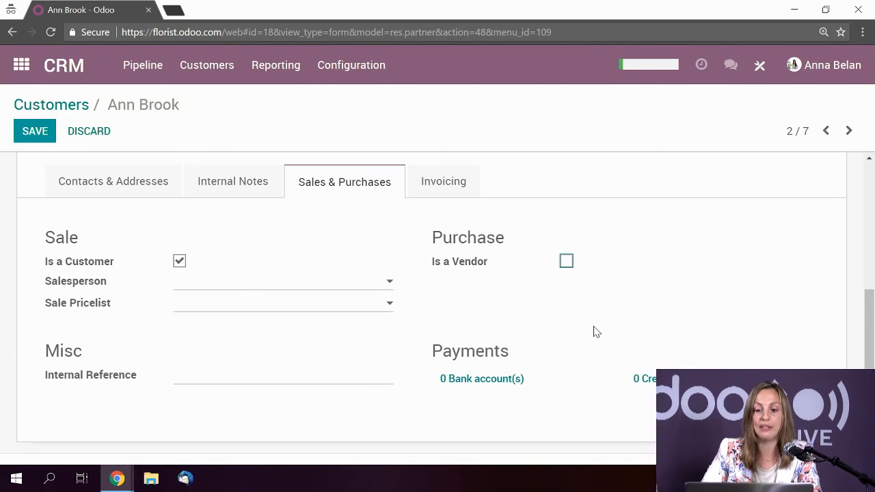
pyautogui.scroll(-1, 598, 335)
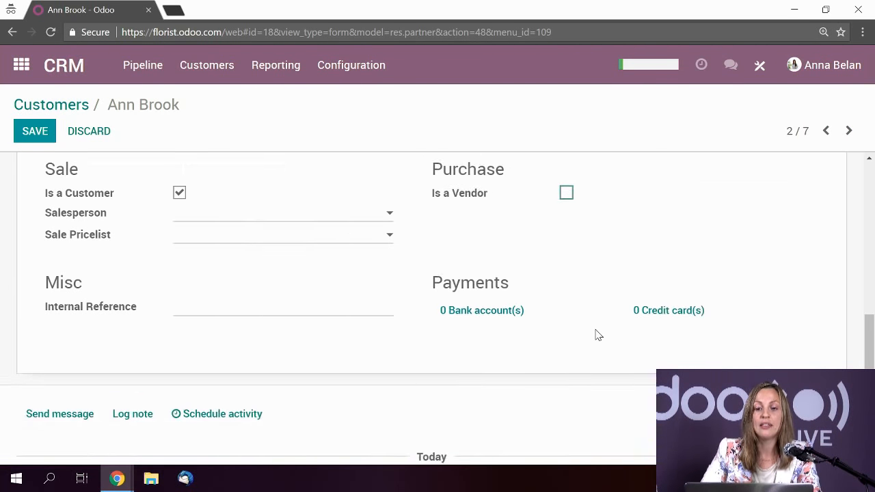
# - Check the Salesperson and Sale Pricelist choices without picking any, then view the Invoicing settings
pyautogui.click(279, 220)
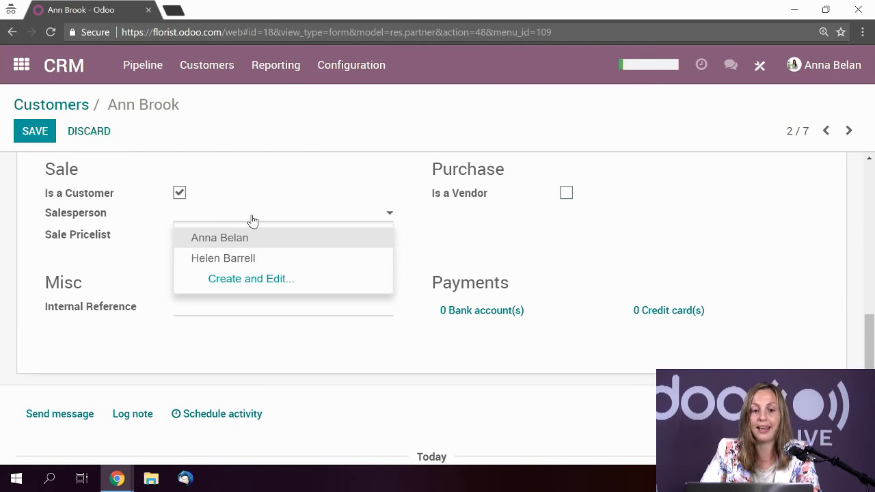
pyautogui.click(252, 220)
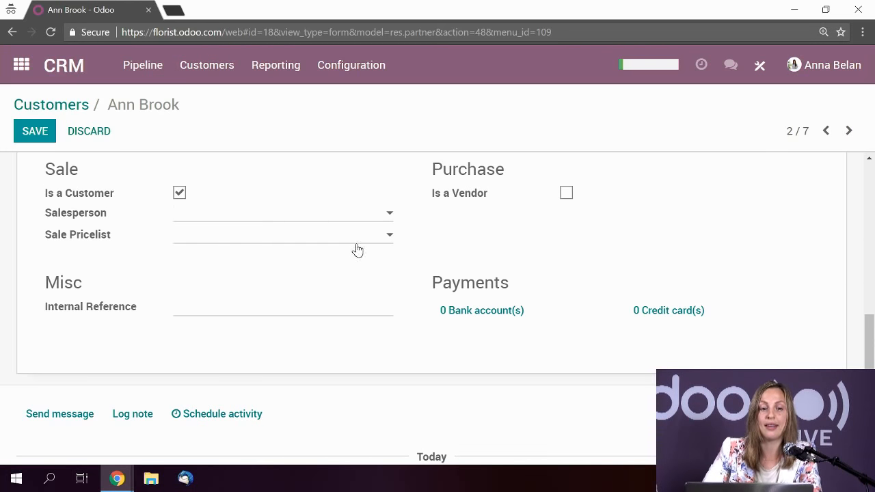
pyautogui.click(235, 242)
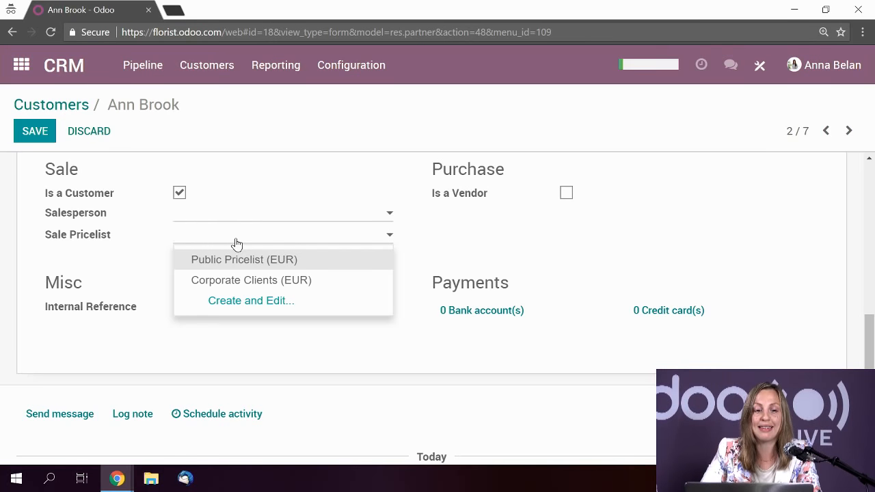
pyautogui.click(235, 244)
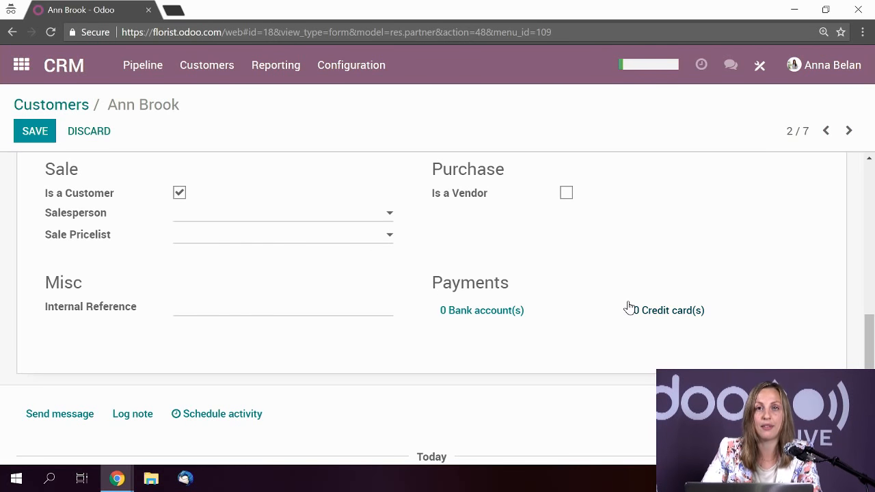
pyautogui.scroll(1, 579, 302)
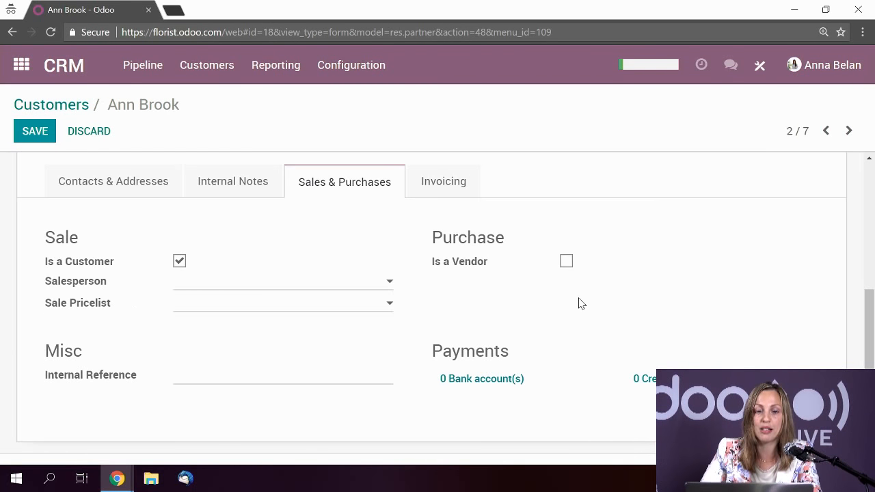
pyautogui.scroll(1, 410, 306)
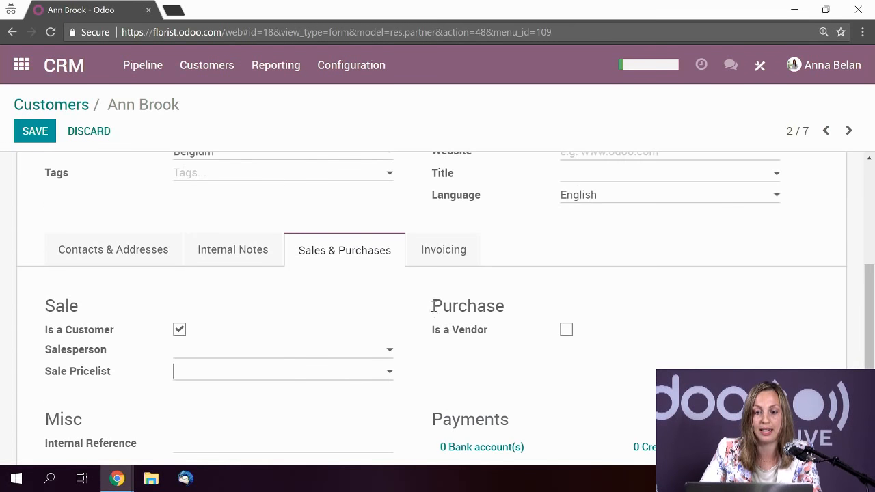
pyautogui.click(443, 252)
# - Check the Fiscal Position and Payment Terms options, leaving both unset
pyautogui.scroll(-1, 633, 300)
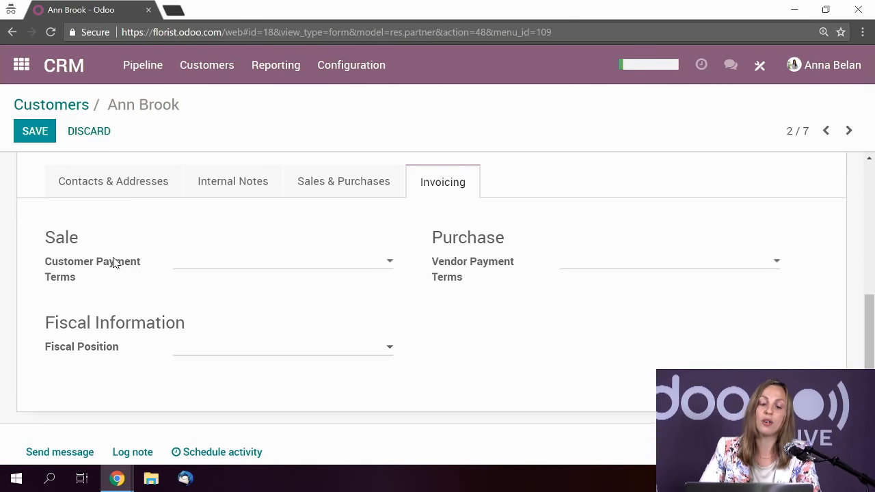
pyautogui.click(254, 350)
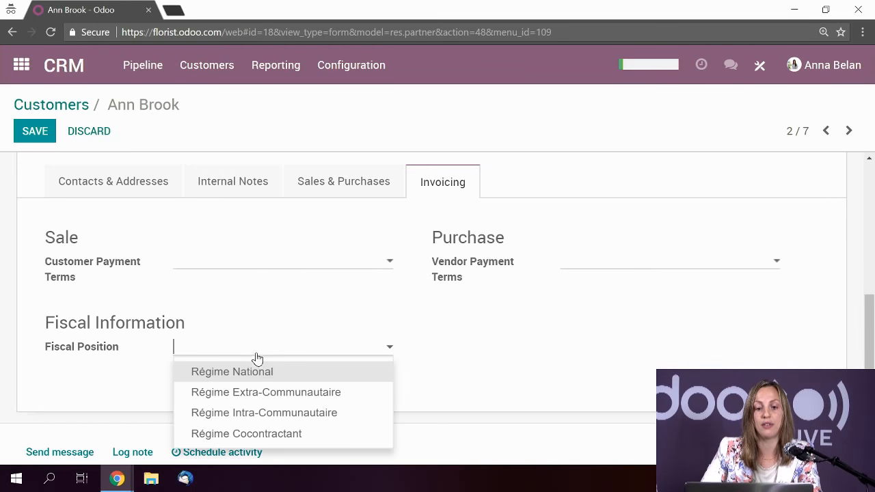
pyautogui.click(561, 349)
pyautogui.click(303, 268)
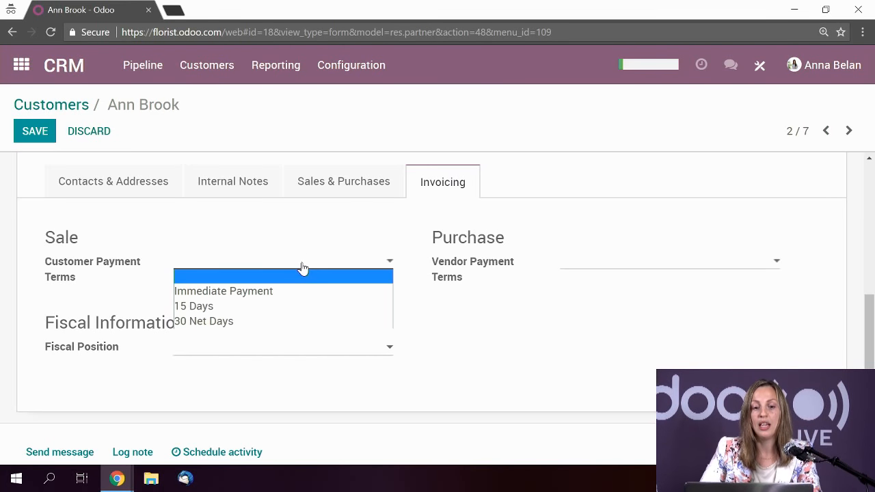
pyautogui.click(540, 328)
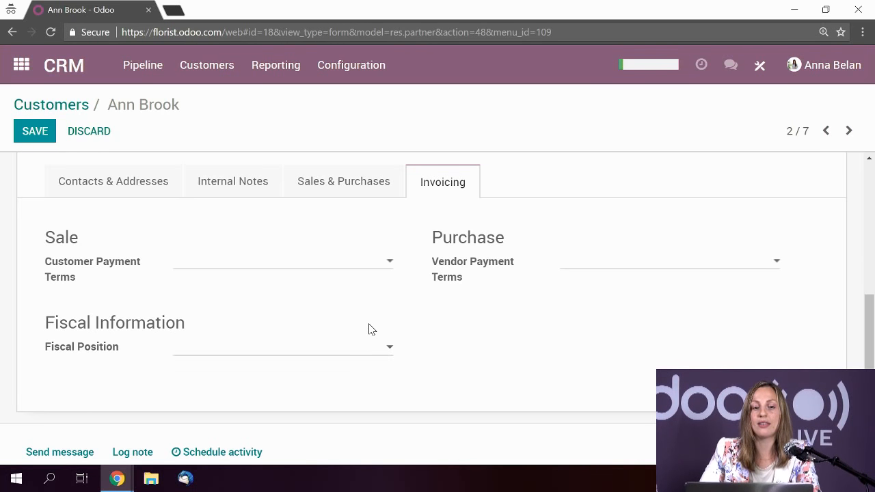
pyautogui.click(289, 352)
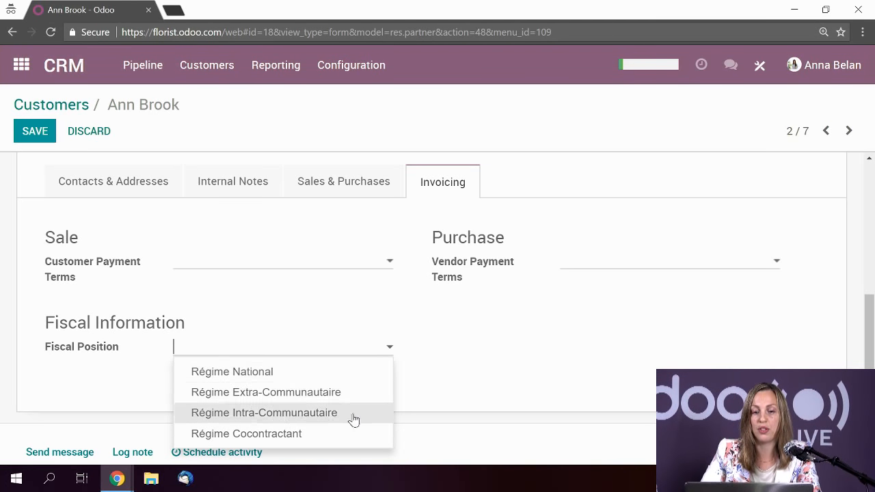
pyautogui.click(478, 365)
# - Save the customer record and return to the CRM pipeline
pyautogui.scroll(3, 477, 362)
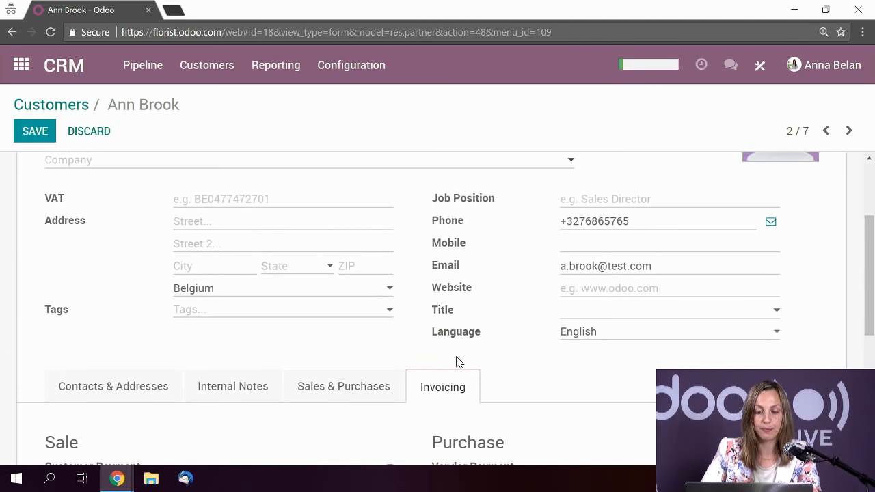
pyautogui.scroll(2, 449, 289)
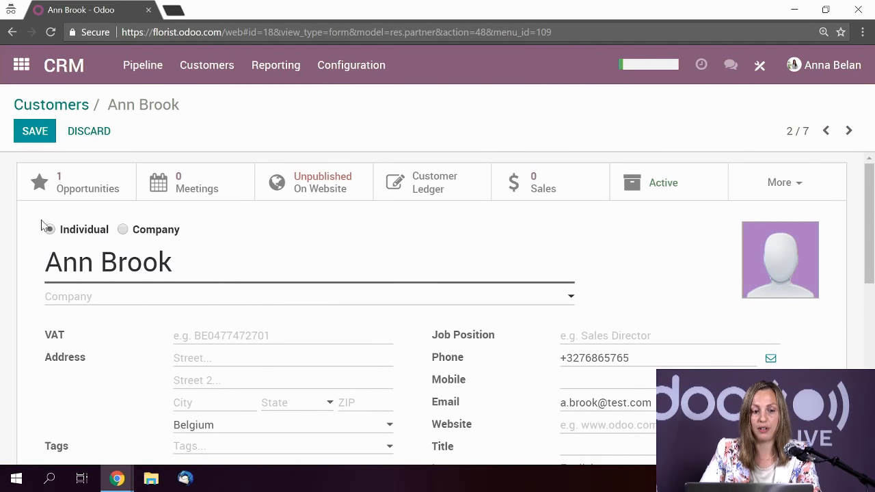
pyautogui.click(25, 139)
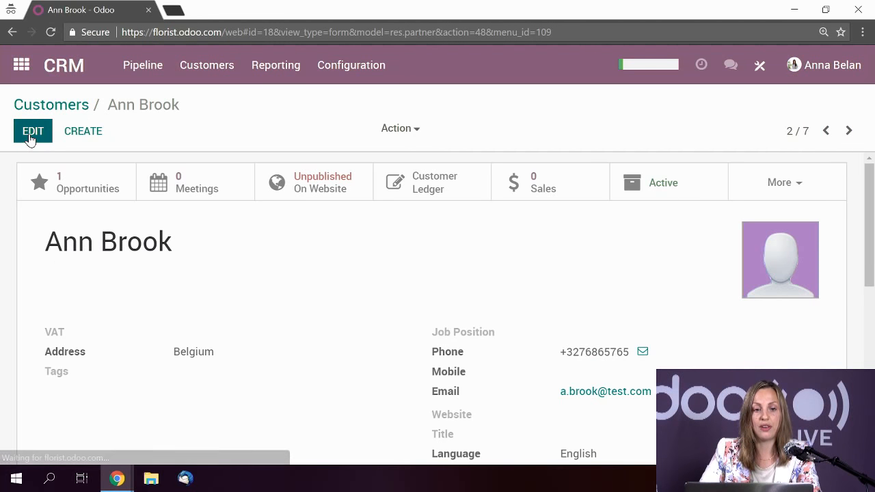
pyautogui.click(58, 73)
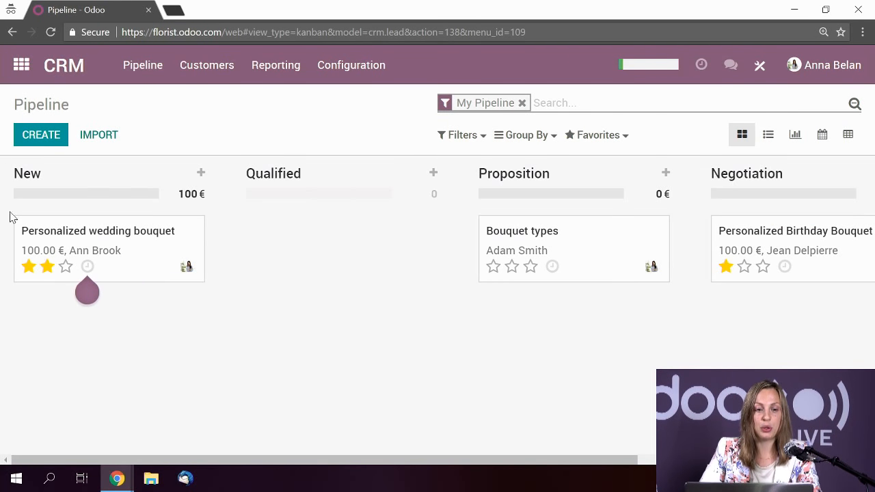
# - Keep the wedding bouquet priority at two stars and open the opportunity
pyautogui.click(28, 266)
pyautogui.click(46, 266)
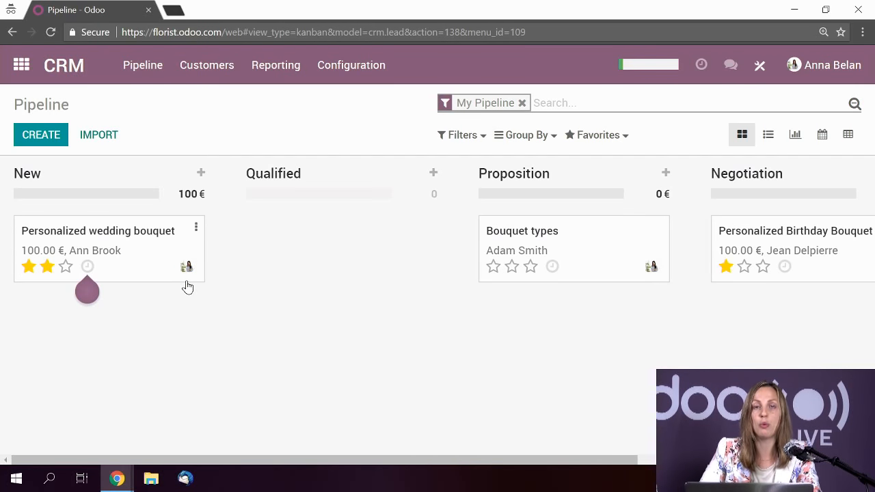
pyautogui.click(151, 262)
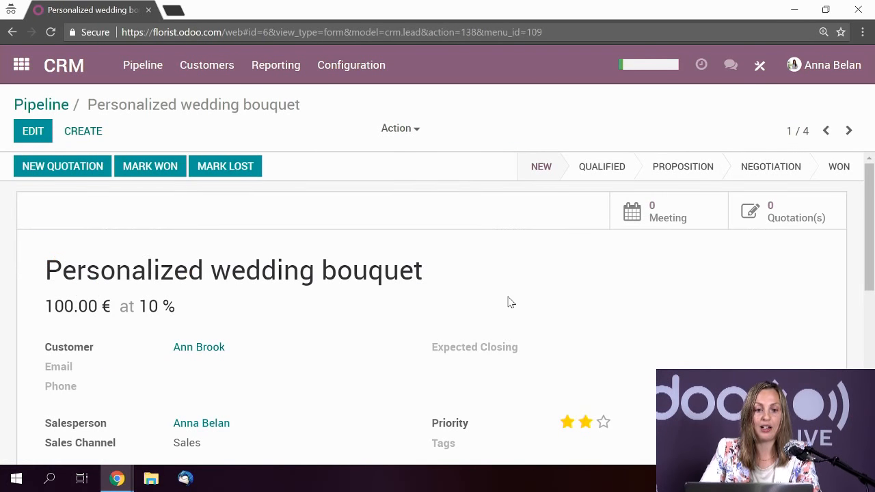
pyautogui.scroll(-1, 510, 303)
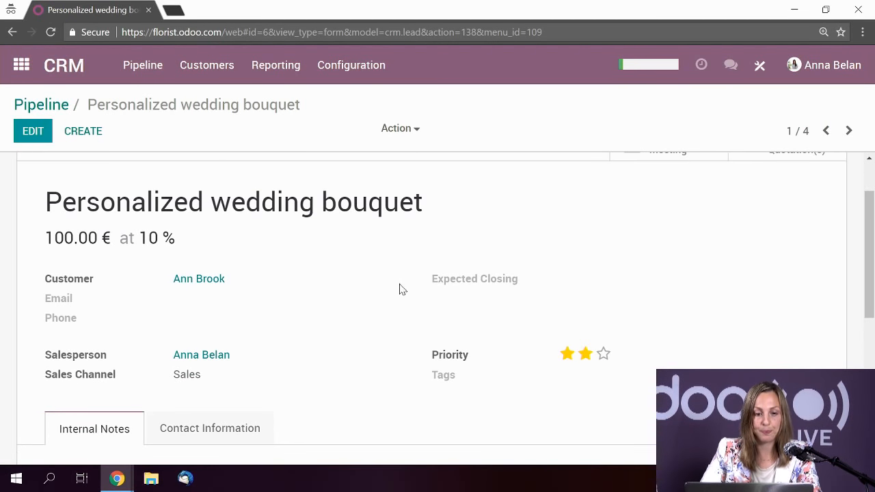
pyautogui.scroll(-2, 393, 280)
pyautogui.scroll(3, 390, 277)
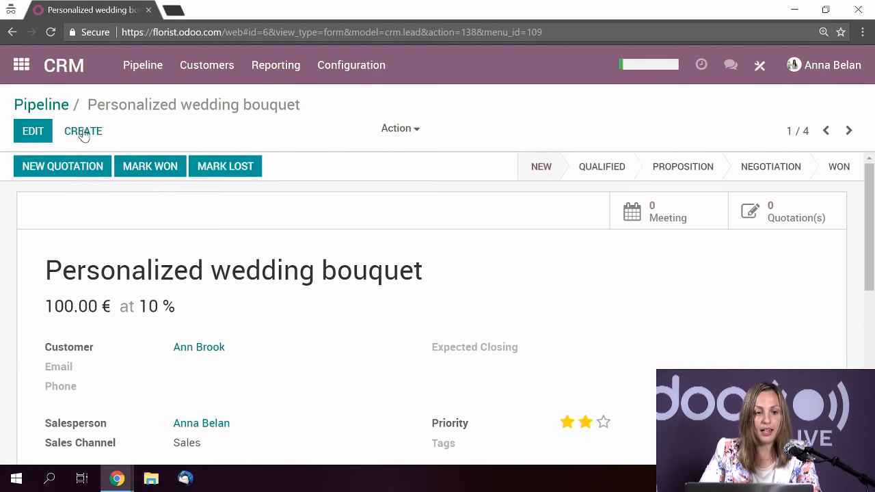
# - Copy the customer's e-mail from their record into the opportunity's Email field and save it
pyautogui.click(33, 135)
pyautogui.scroll(-2, 171, 287)
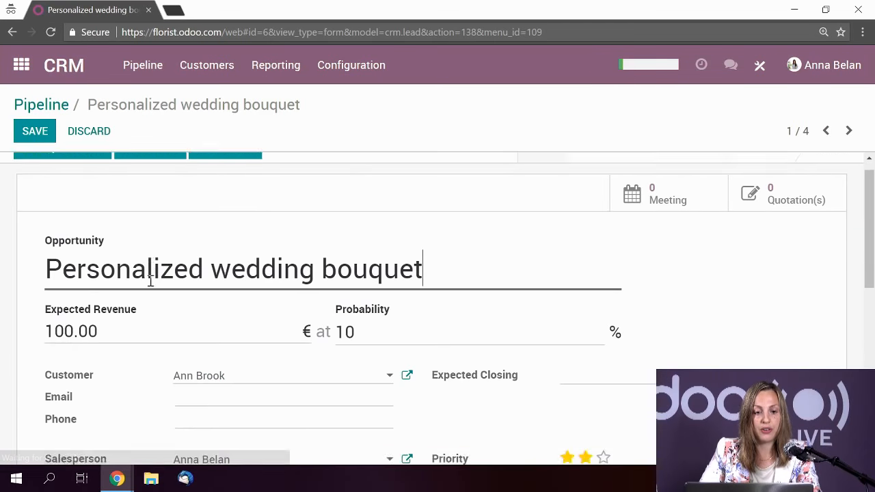
pyautogui.click(281, 277)
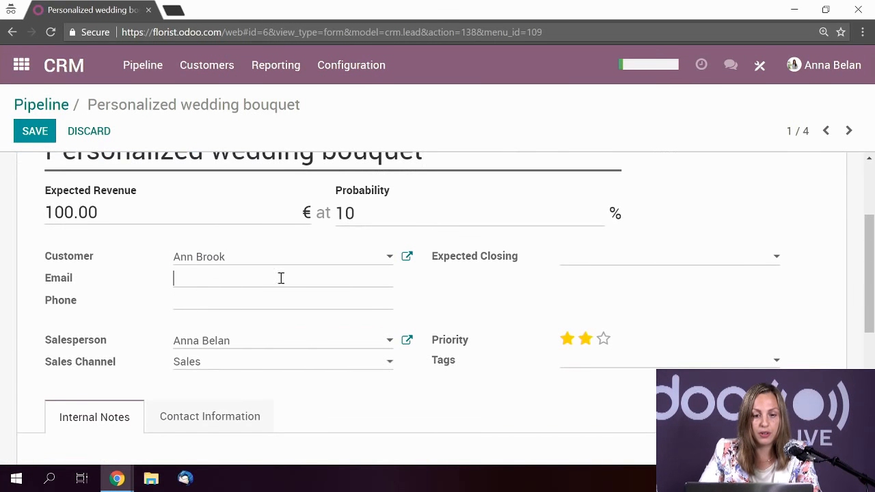
pyautogui.click(408, 259)
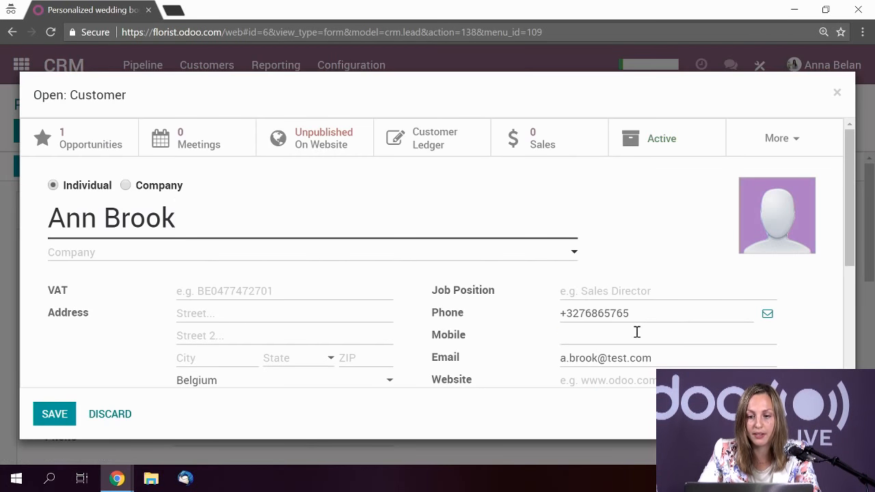
pyautogui.moveTo(660, 358); pyautogui.dragTo(530, 360)
pyautogui.hotkey('ctrl', 'c')
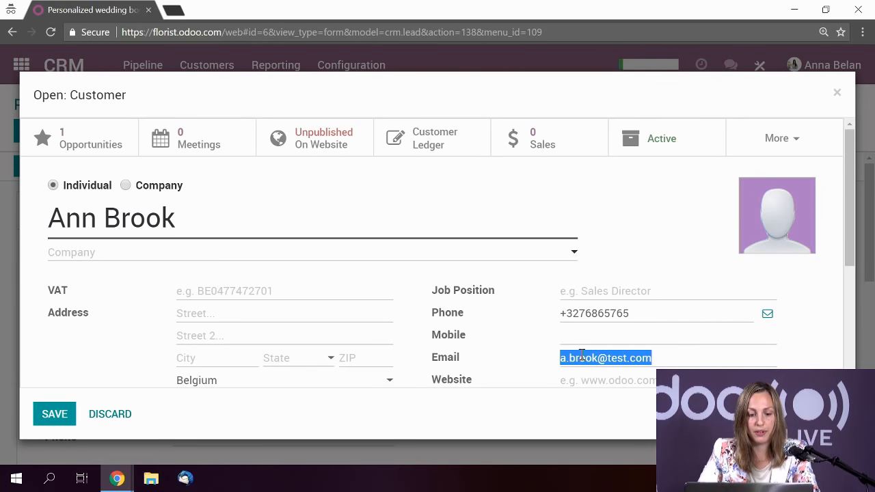
pyautogui.click(837, 93)
pyautogui.scroll(-2, 212, 328)
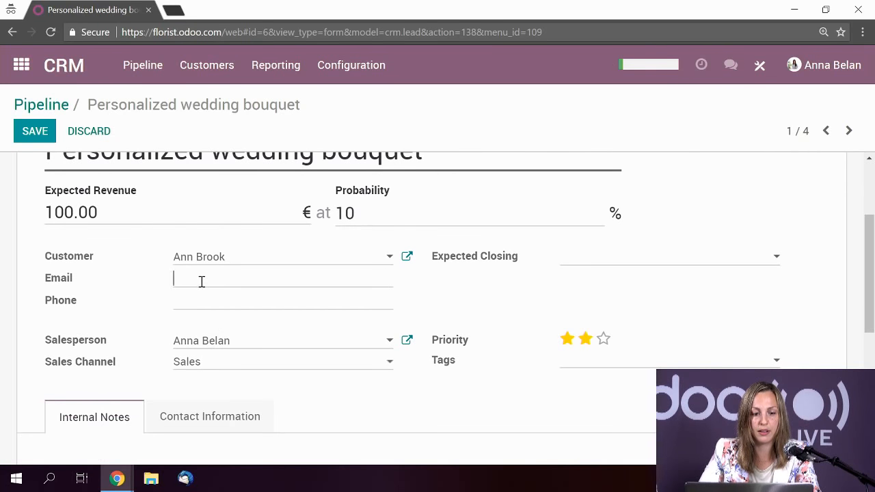
pyautogui.hotkey('ctrl', 'v')
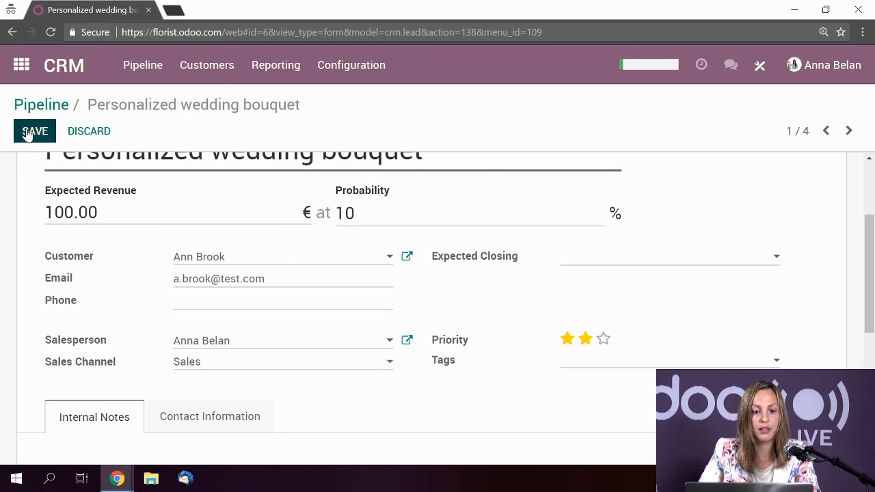
pyautogui.click(33, 130)
pyautogui.scroll(-1, 369, 288)
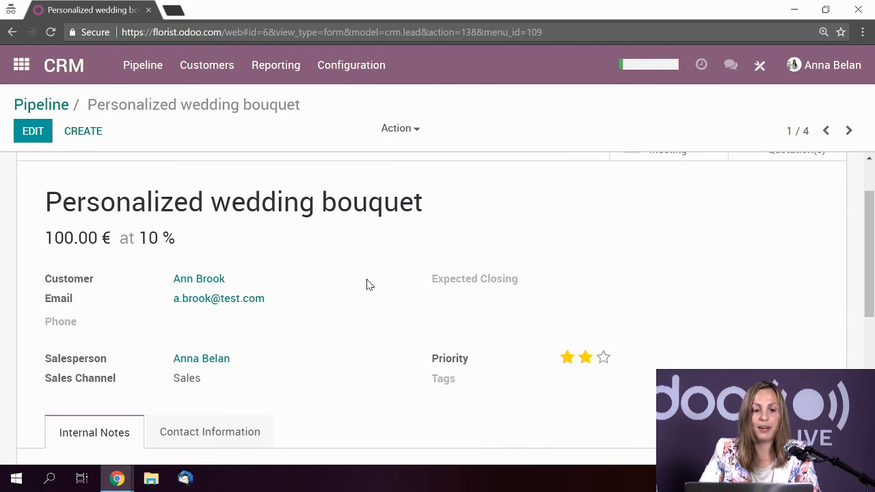
pyautogui.scroll(-3, 367, 281)
pyautogui.scroll(3, 368, 281)
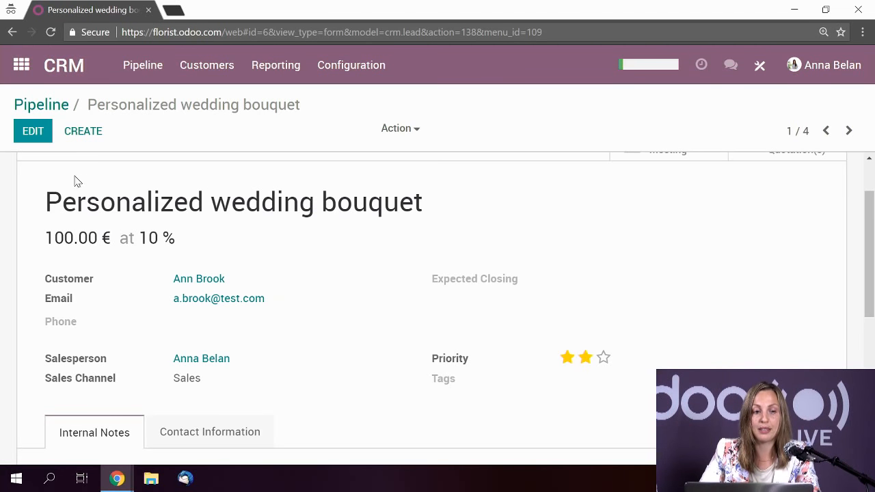
# - Enter a short note in the opportunity's Internal Notes tab and save
pyautogui.click(31, 131)
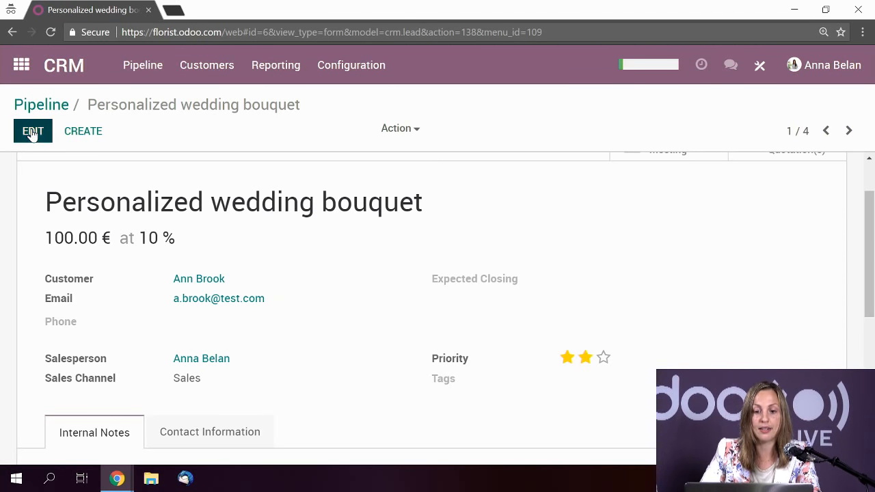
pyautogui.scroll(-2, 435, 397)
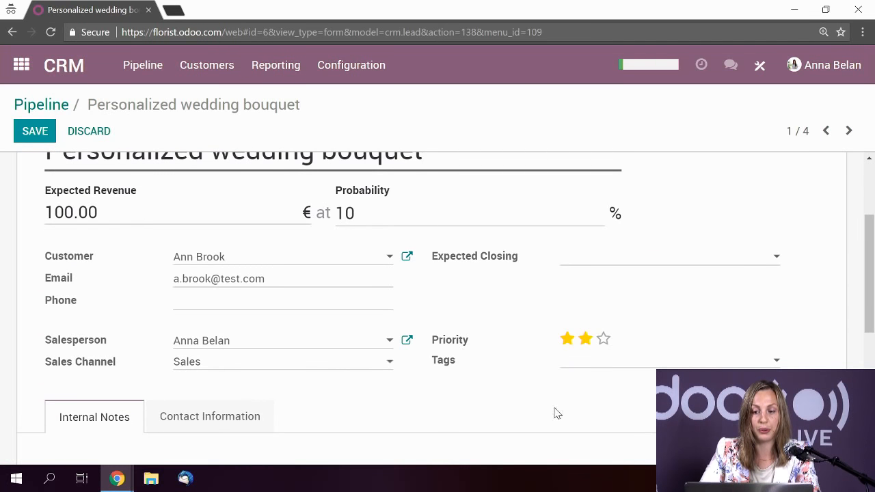
pyautogui.scroll(-4, 406, 287)
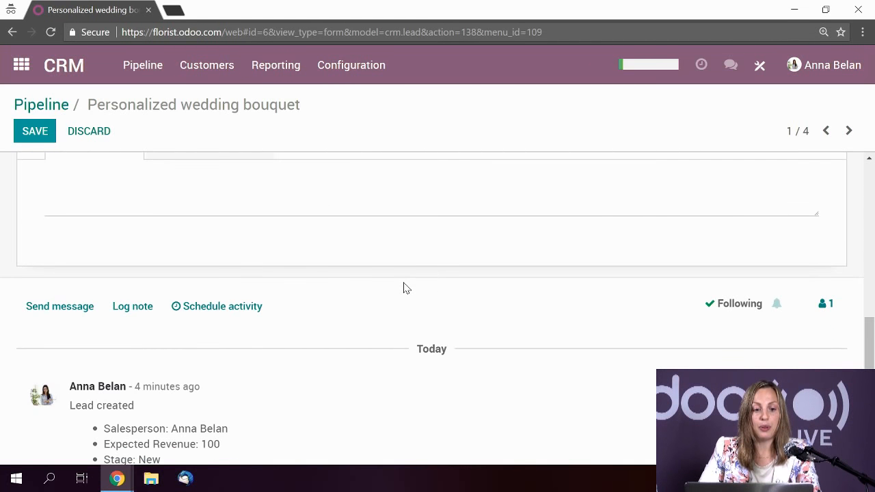
pyautogui.scroll(-1, 404, 288)
pyautogui.scroll(4, 479, 296)
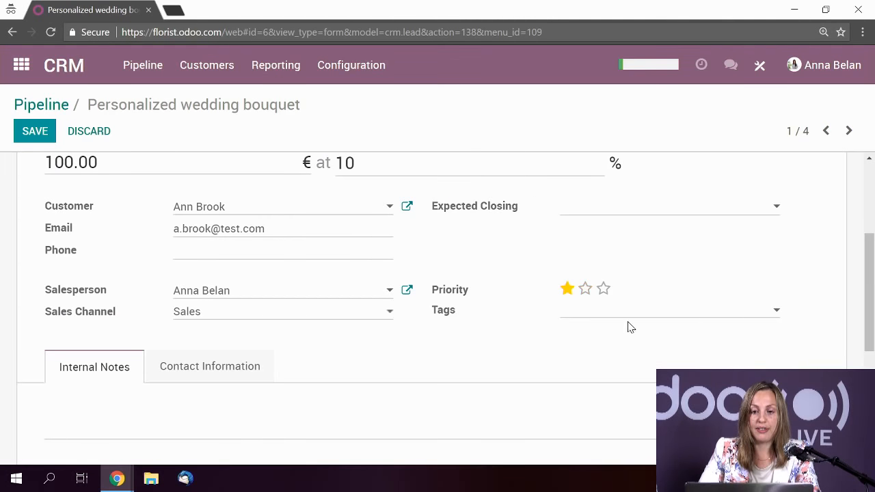
pyautogui.scroll(-2, 612, 326)
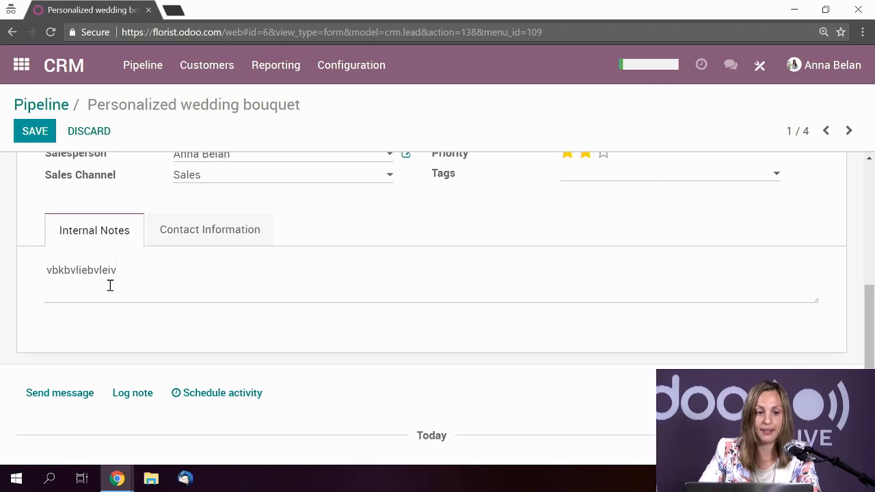
pyautogui.click(38, 134)
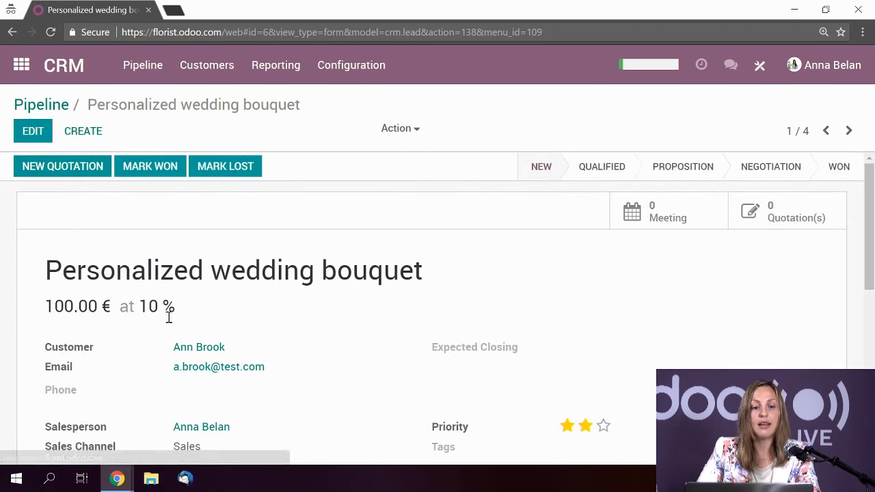
# - Review the opportunity's Contact Information and Internal Notes tabs
pyautogui.scroll(-3, 178, 342)
pyautogui.click(200, 297)
pyautogui.scroll(-2, 324, 304)
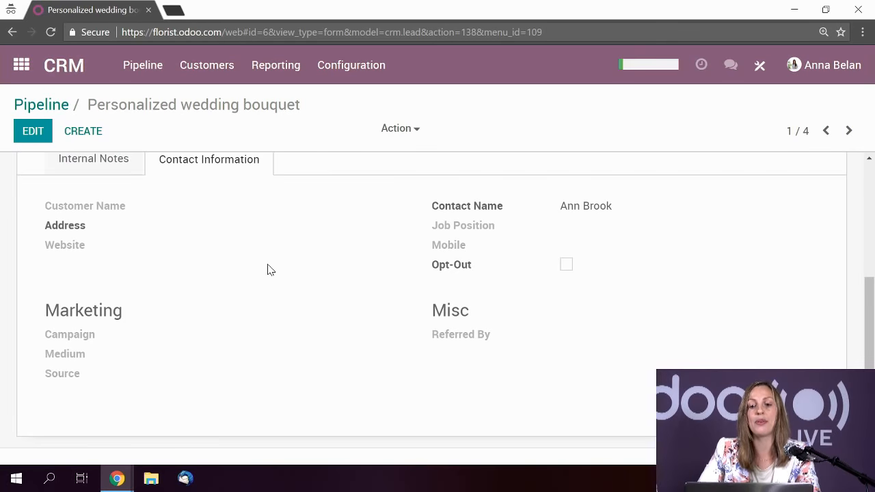
pyautogui.scroll(2, 226, 287)
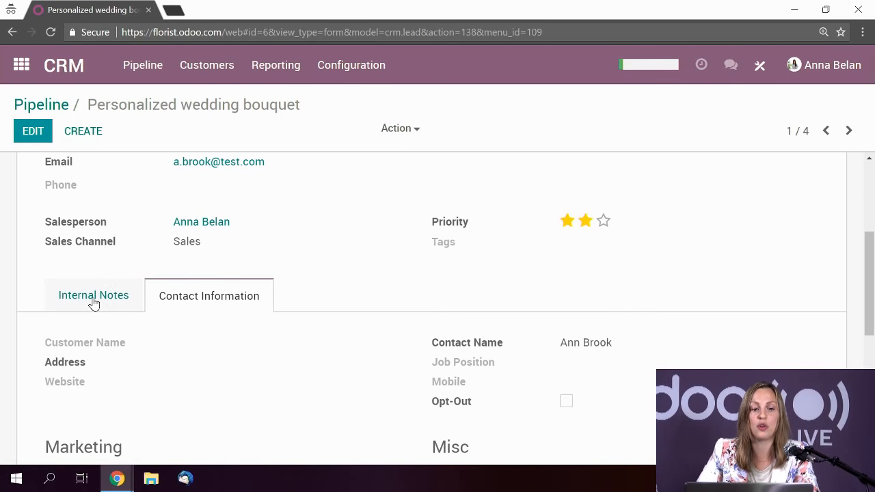
pyautogui.click(93, 296)
pyautogui.scroll(2, 242, 303)
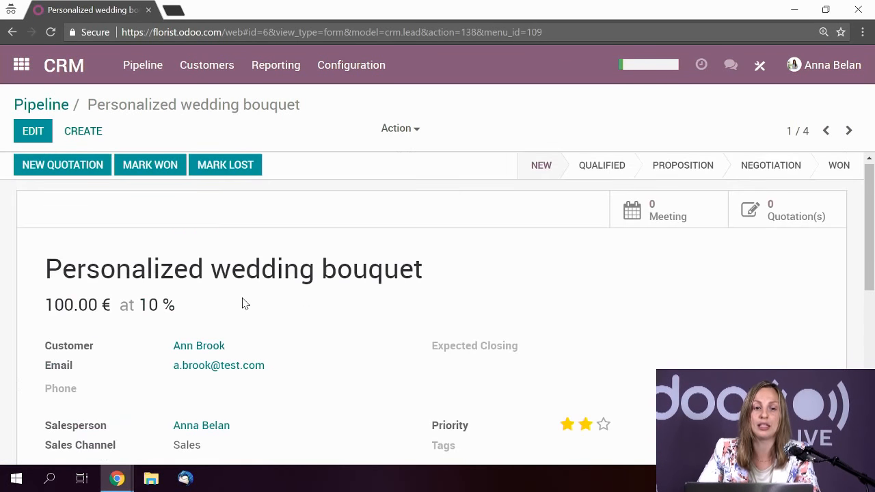
pyautogui.scroll(-4, 277, 322)
pyautogui.scroll(-2, 281, 323)
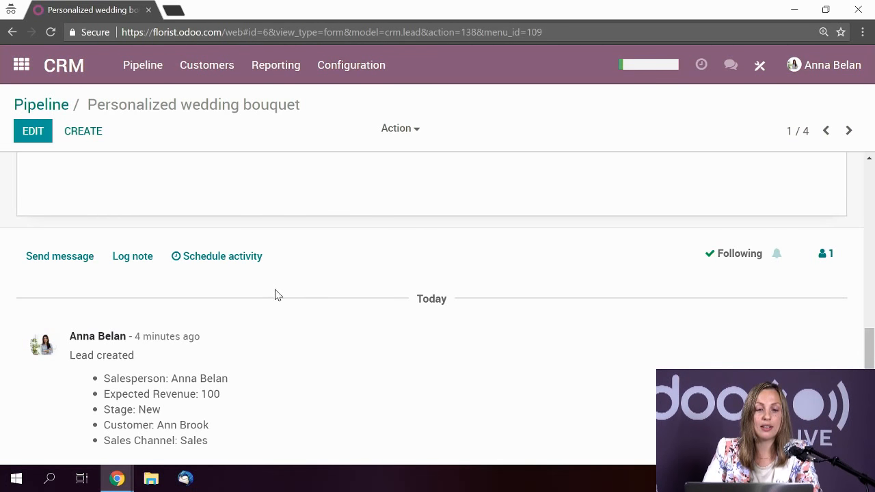
# - Schedule a Call activity due May 31 with the note 'to discuss details'
pyautogui.click(246, 257)
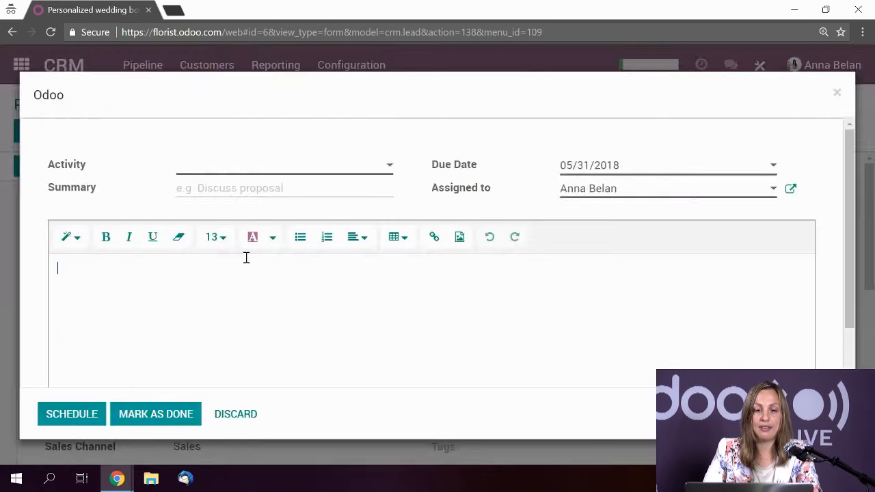
pyautogui.click(342, 170)
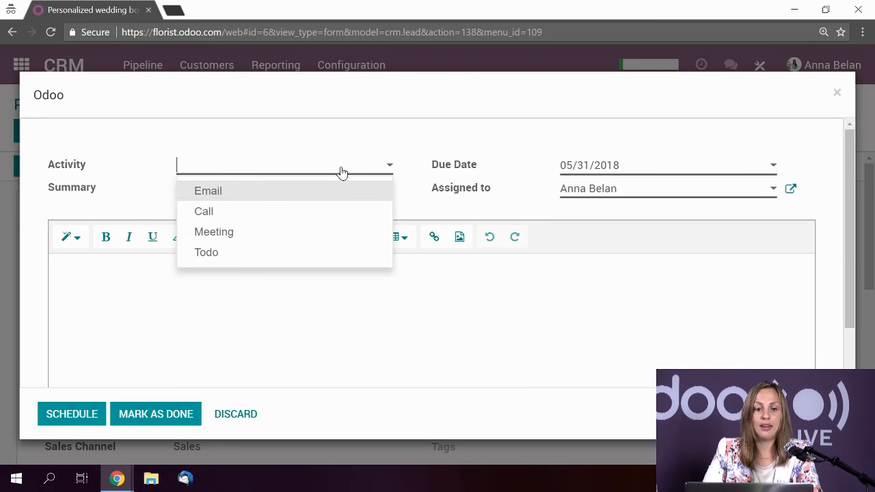
pyautogui.click(205, 212)
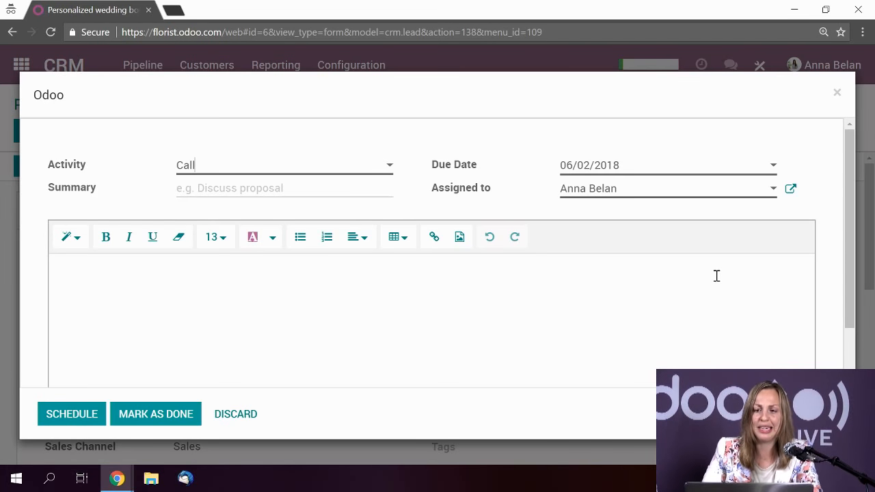
pyautogui.click(624, 174)
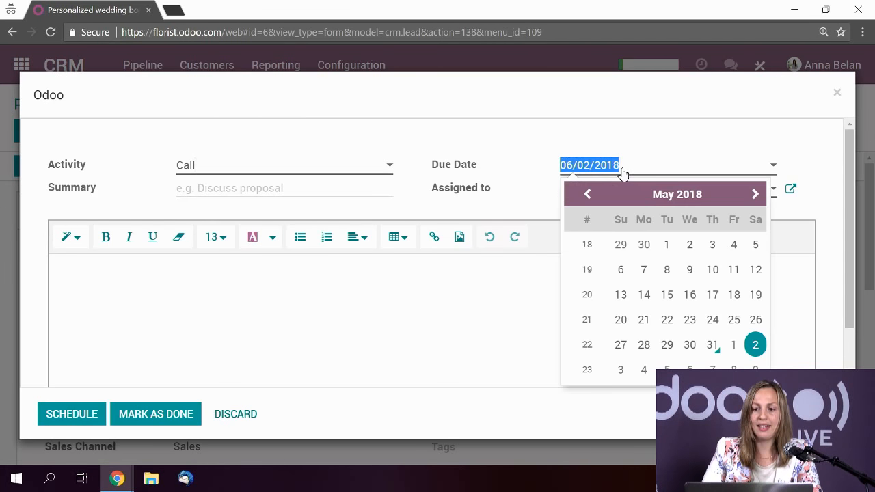
pyautogui.click(712, 345)
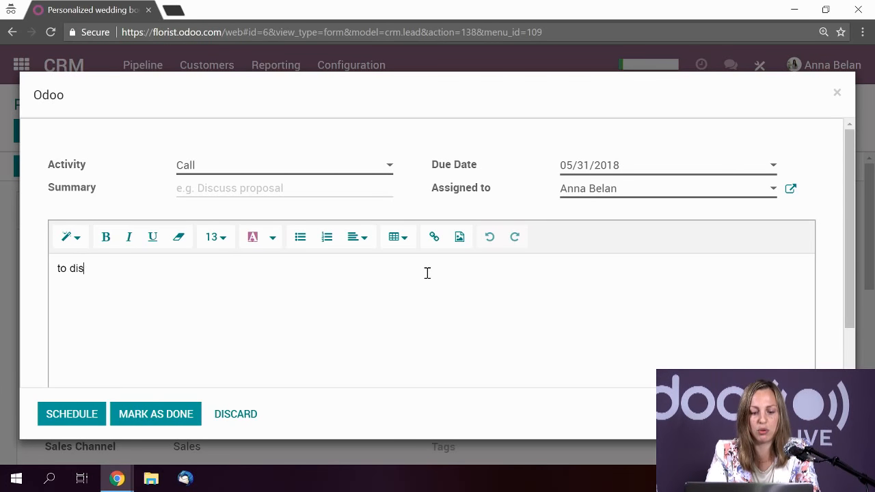
pyautogui.write('details')
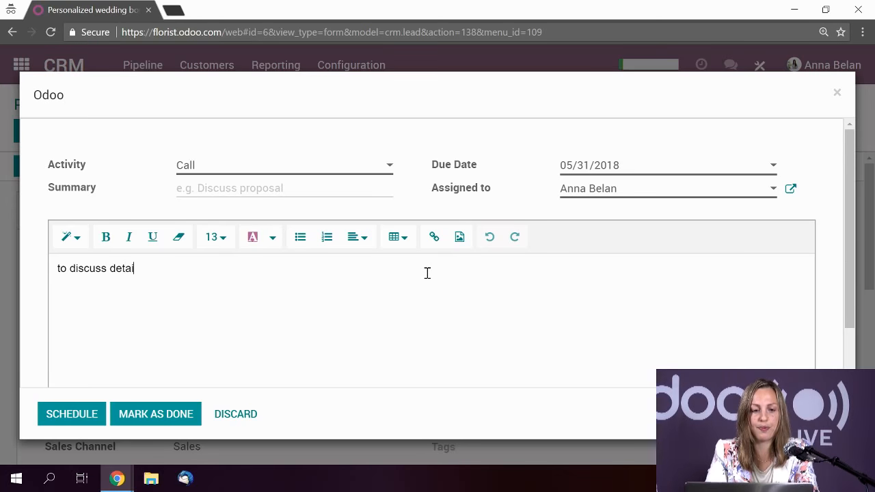
pyautogui.click(71, 415)
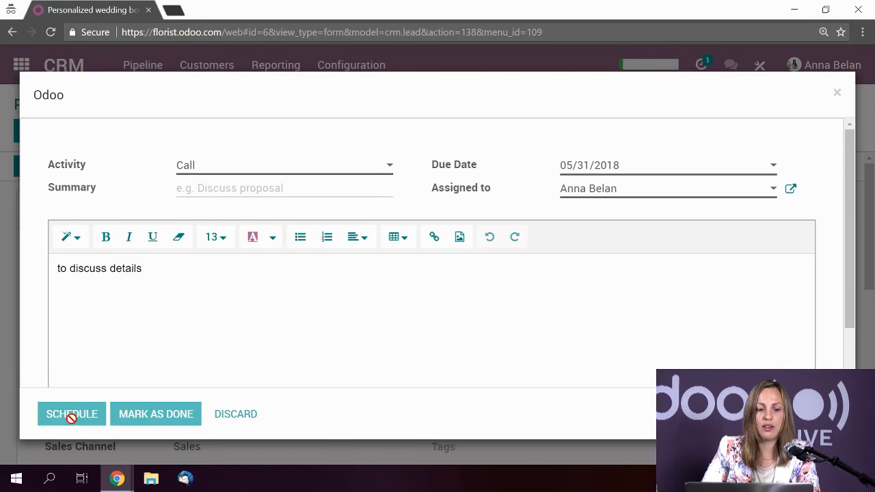
pyautogui.scroll(-4, 233, 362)
pyautogui.scroll(-2, 258, 353)
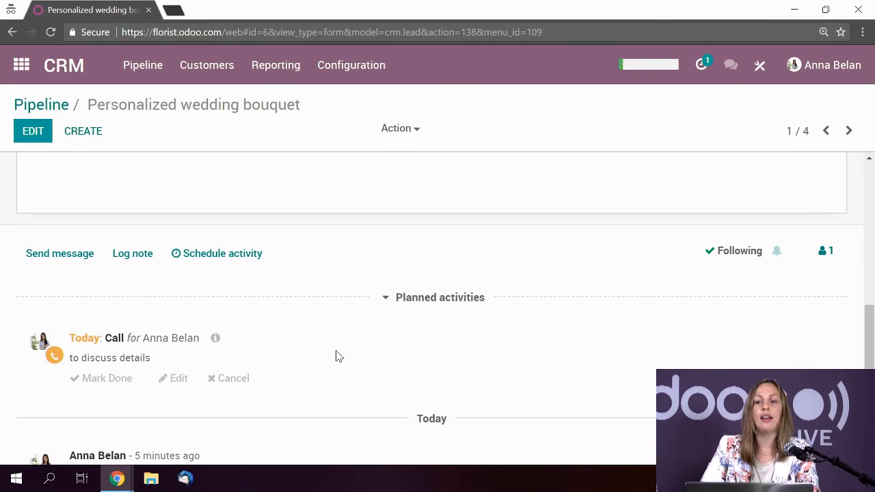
# - Open the Personalized wedding bouquet lead from the activities due today
pyautogui.scroll(1, 230, 365)
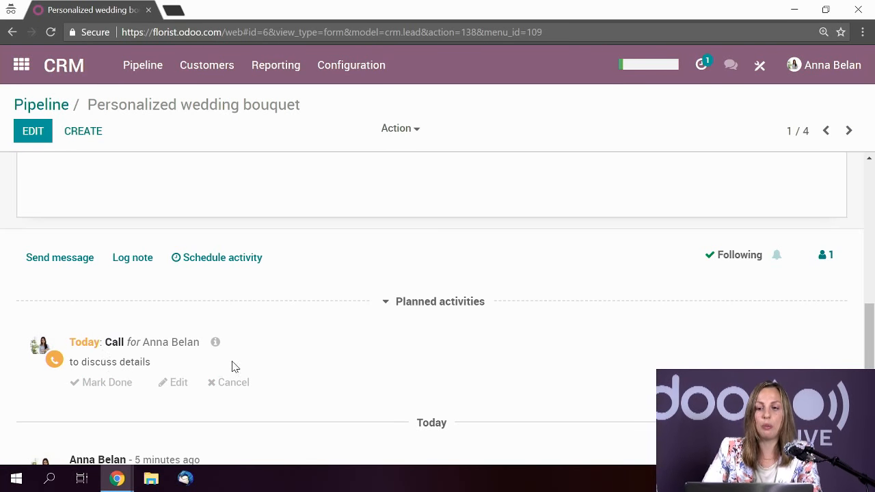
pyautogui.click(703, 68)
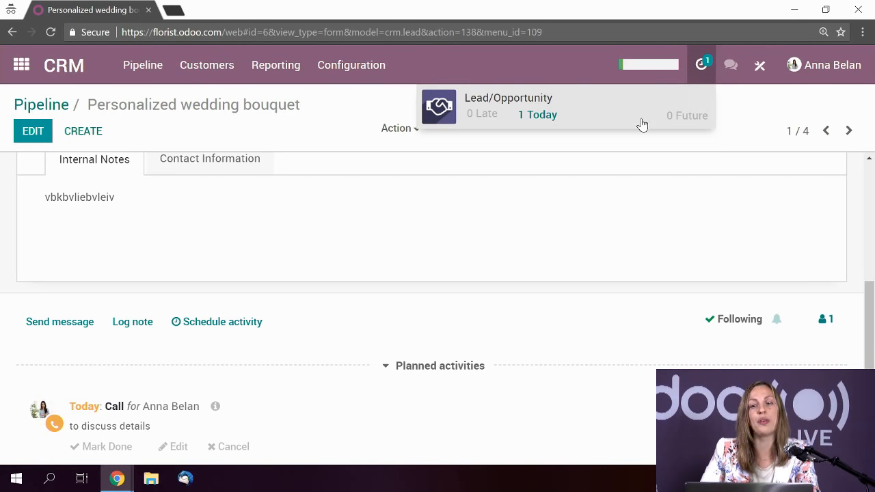
pyautogui.click(530, 114)
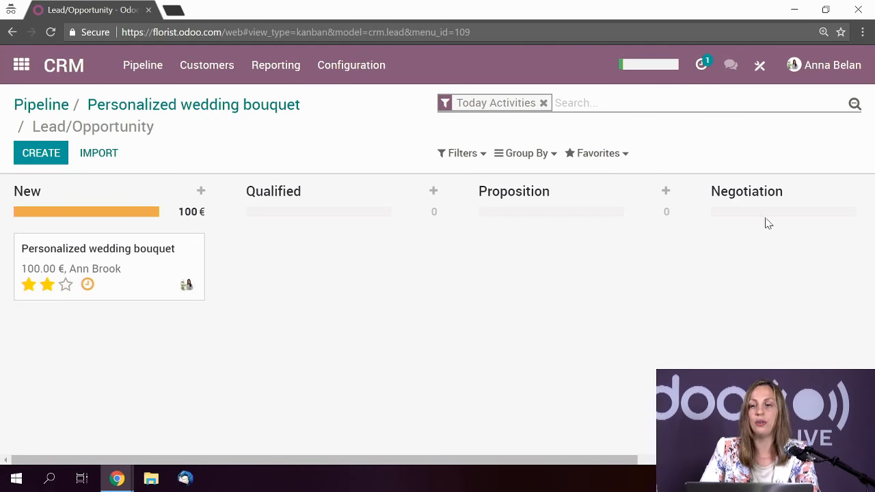
pyautogui.click(145, 287)
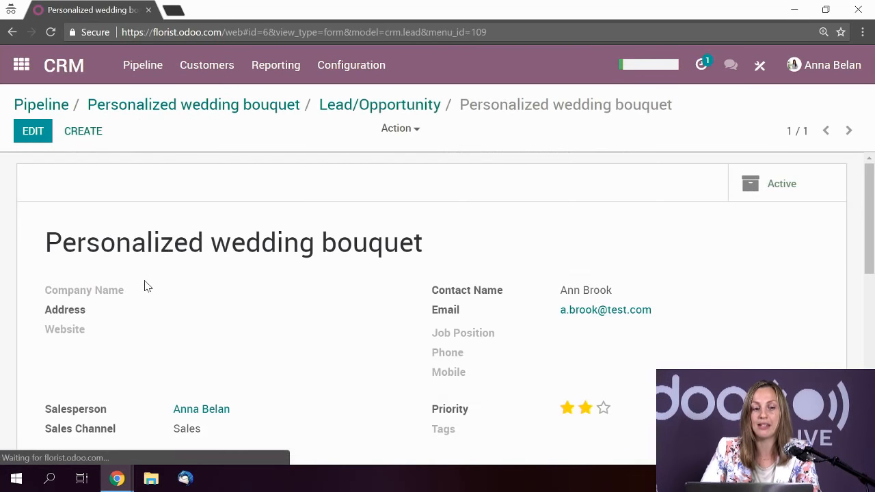
# - Mark the planned call done with the feedback 'discussed'
pyautogui.scroll(-7, 241, 299)
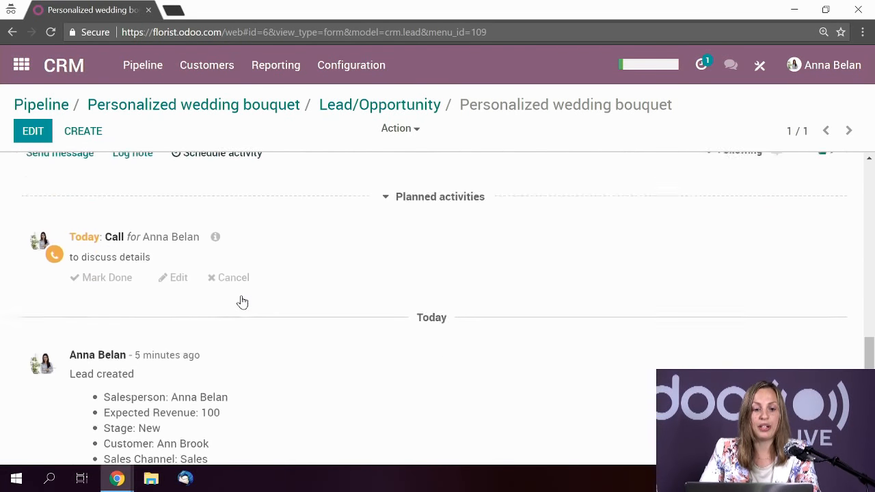
pyautogui.scroll(2, 422, 309)
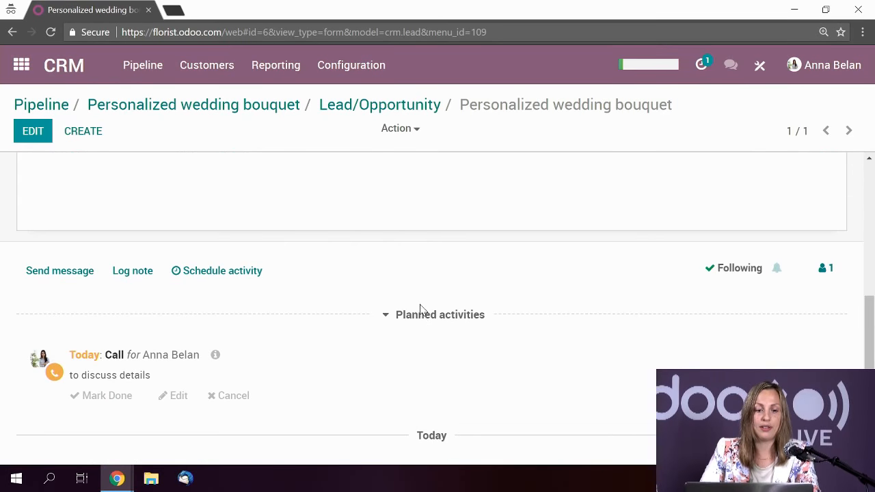
pyautogui.scroll(-2, 226, 312)
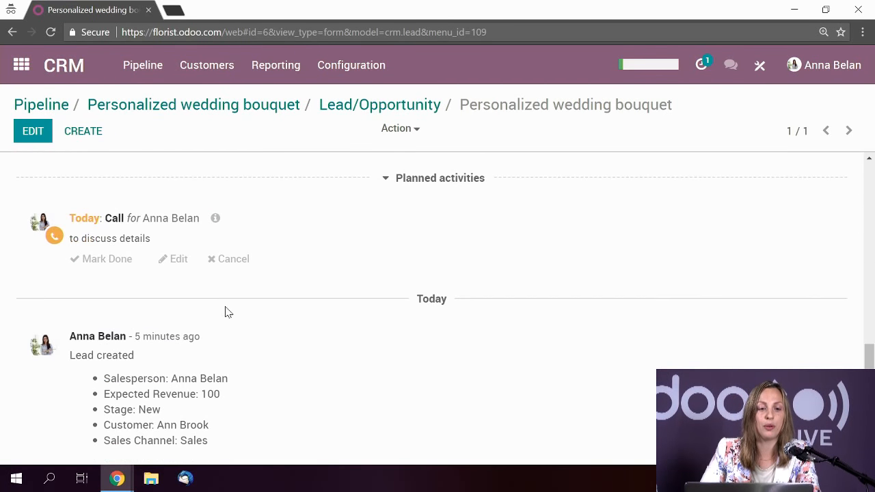
pyautogui.click(116, 260)
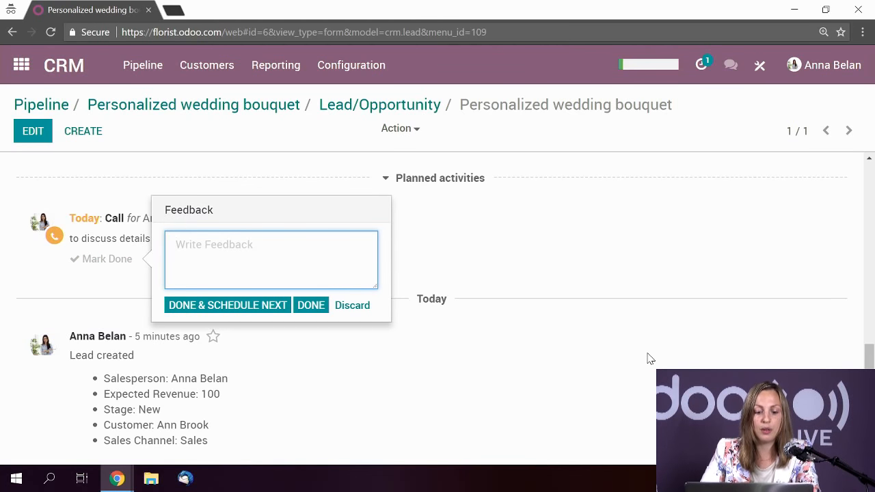
pyautogui.write('discussed')
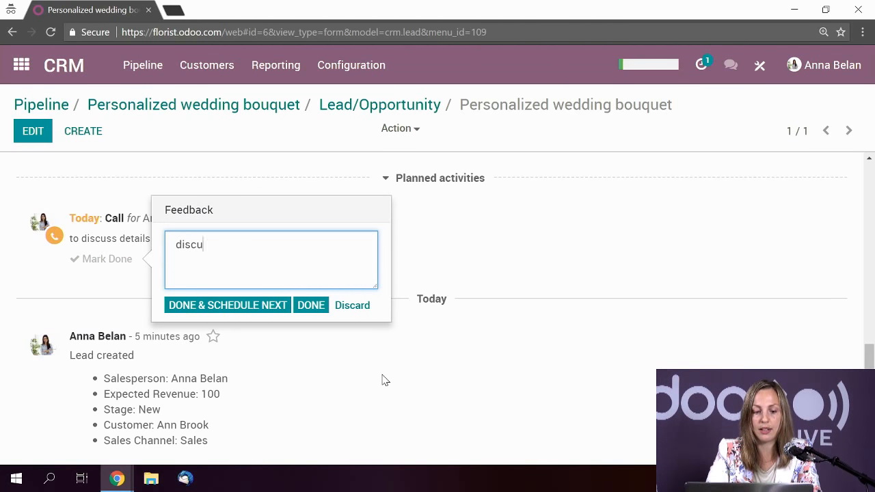
pyautogui.click(321, 307)
pyautogui.scroll(2, 321, 306)
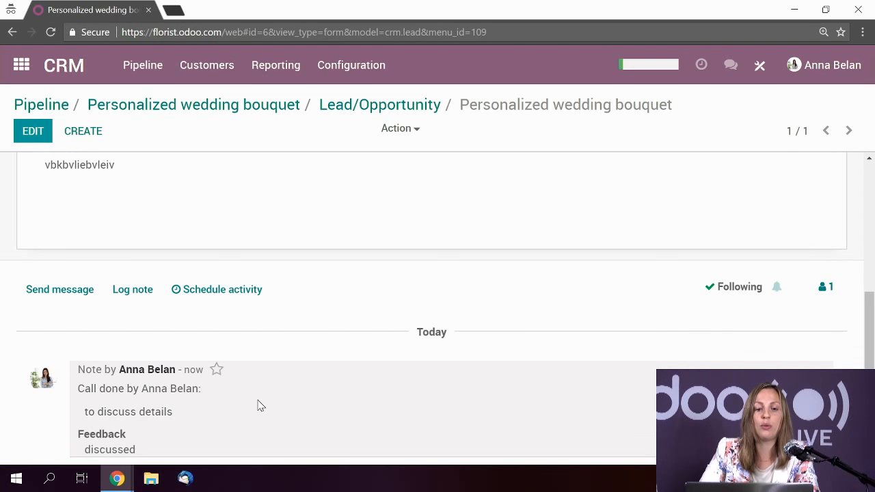
pyautogui.click(259, 302)
pyautogui.click(301, 167)
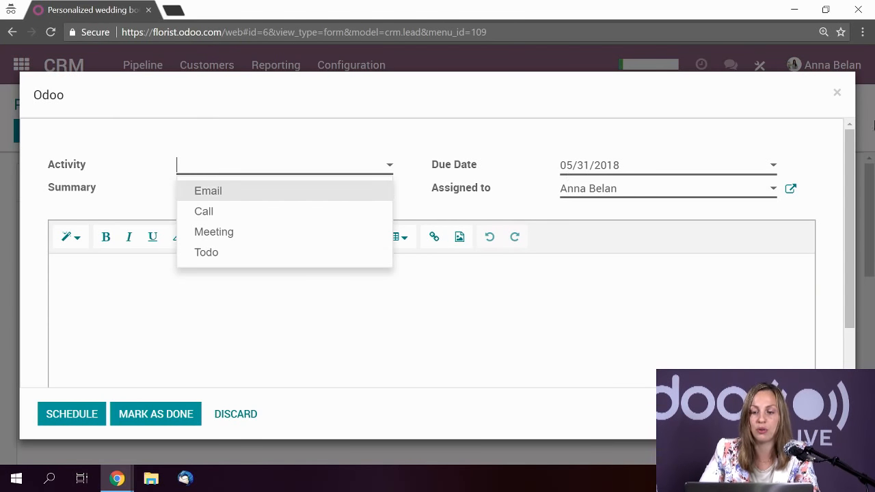
pyautogui.click(838, 94)
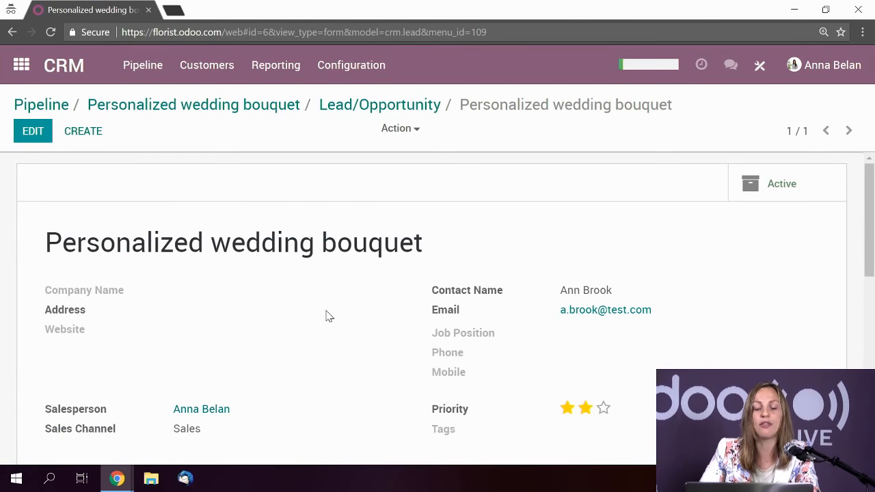
pyautogui.scroll(-3, 326, 316)
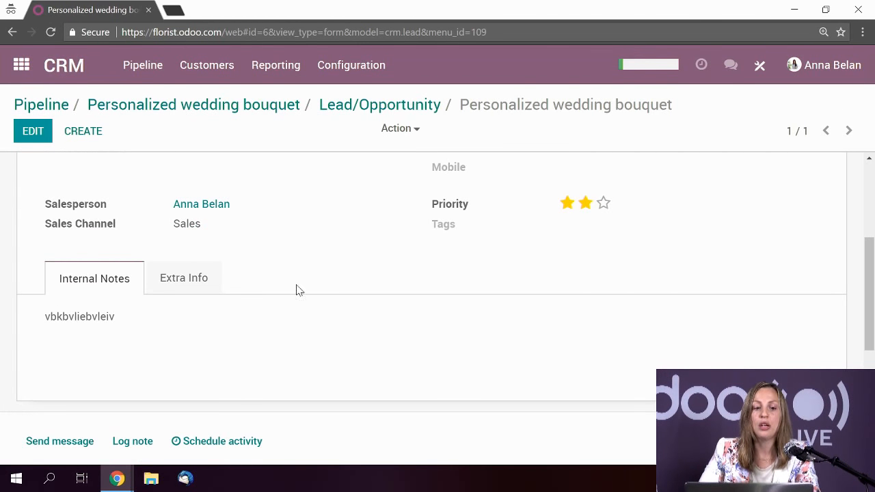
pyautogui.scroll(-2, 345, 346)
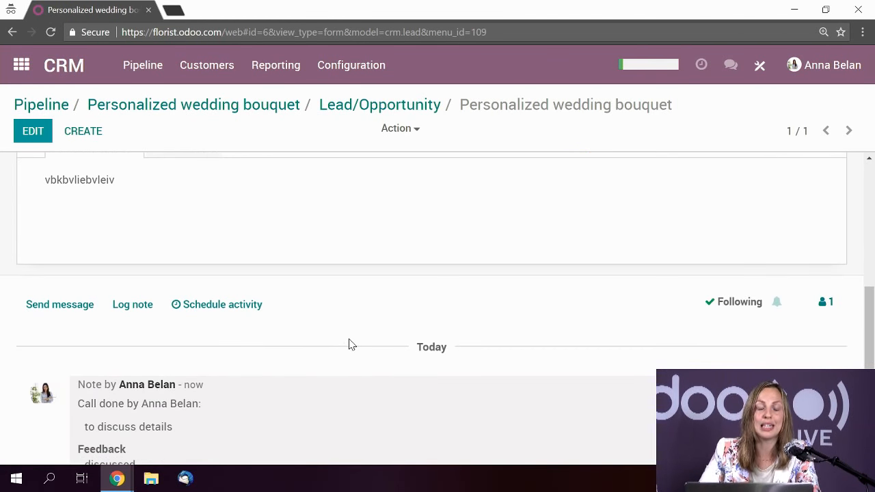
pyautogui.scroll(4, 351, 344)
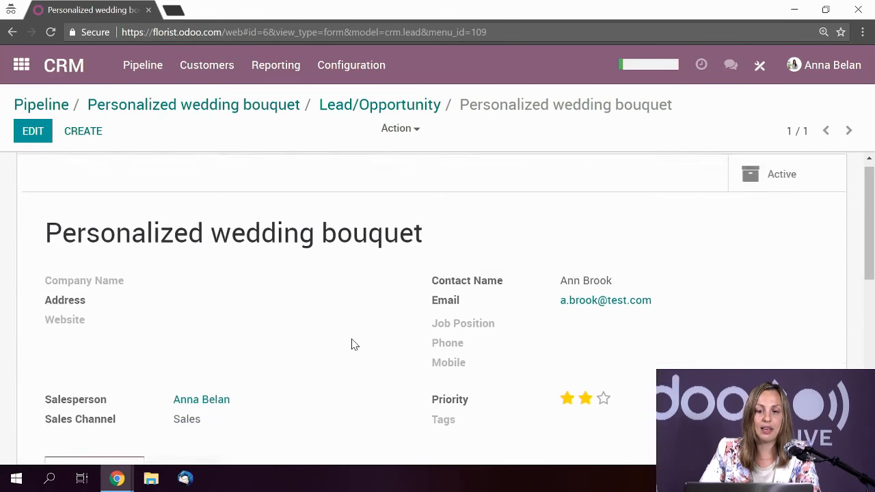
pyautogui.scroll(-4, 369, 334)
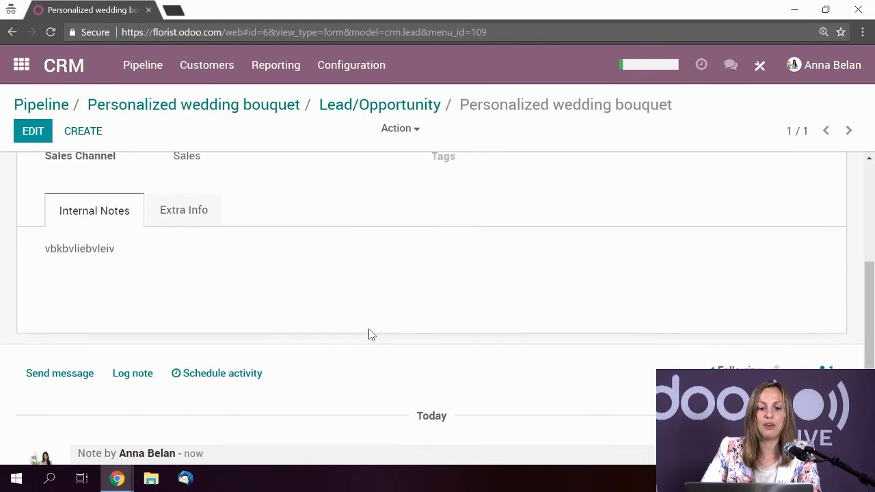
pyautogui.scroll(-1, 370, 334)
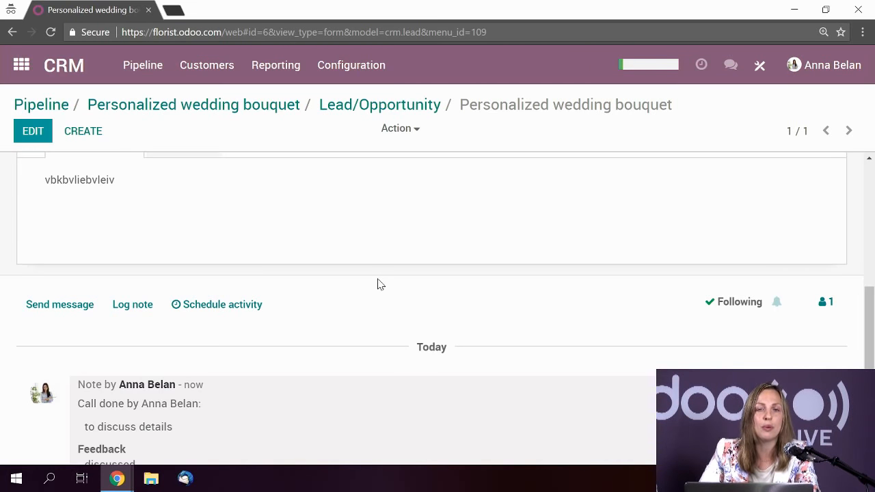
# - Start a message to the lead's followers in the full composer and view the templates
pyautogui.click(43, 312)
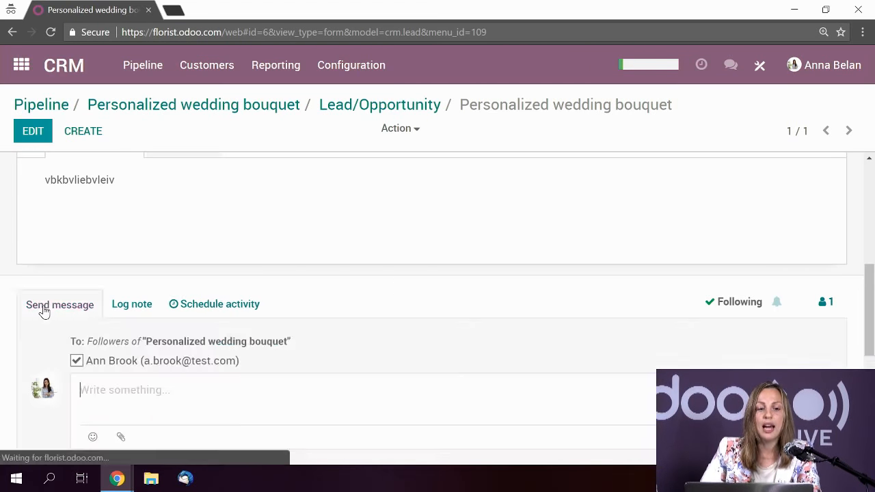
pyautogui.scroll(-2, 191, 376)
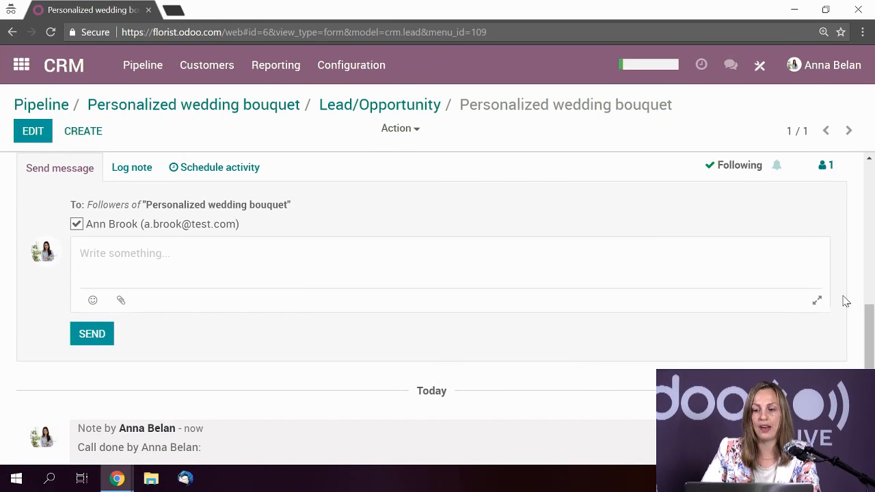
pyautogui.click(817, 300)
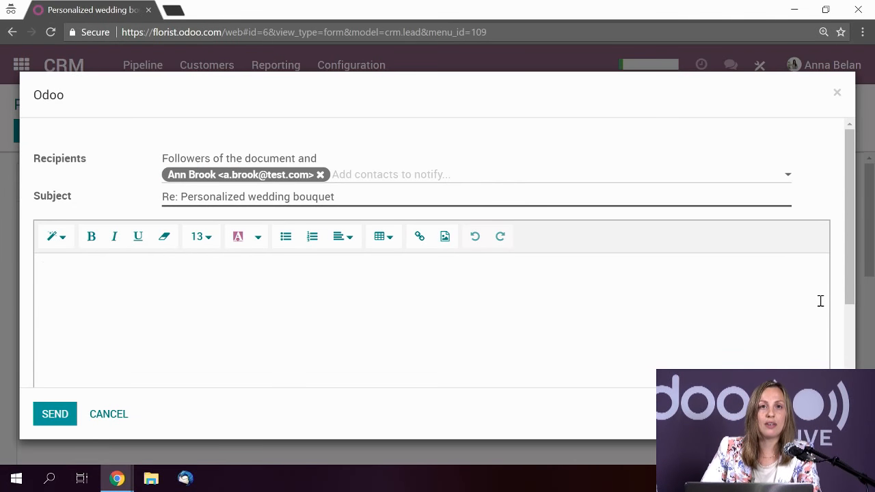
pyautogui.scroll(-3, 656, 303)
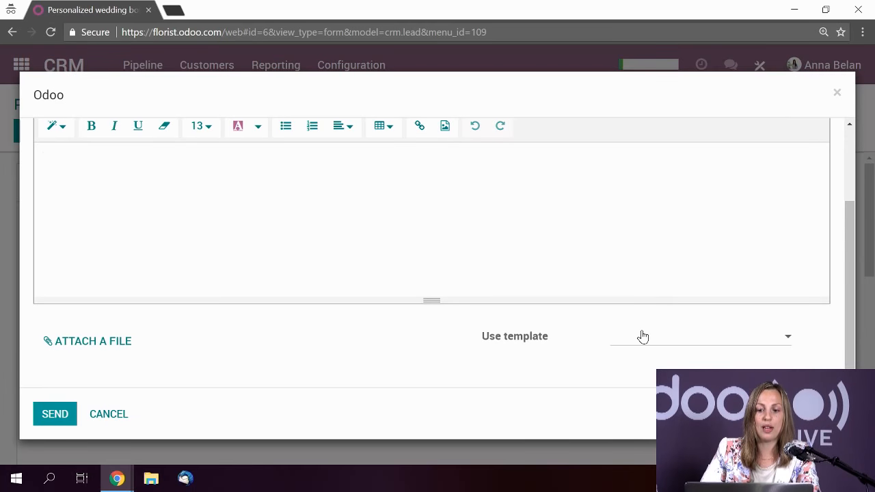
pyautogui.click(663, 344)
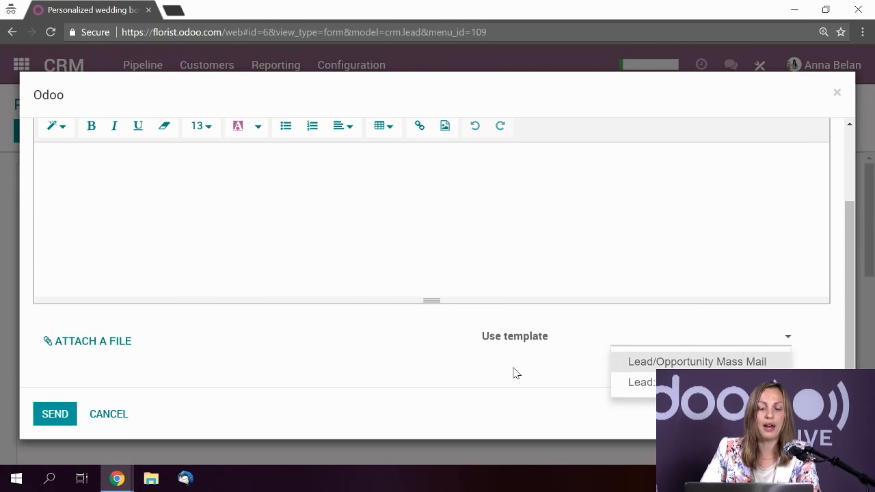
pyautogui.scroll(2, 362, 314)
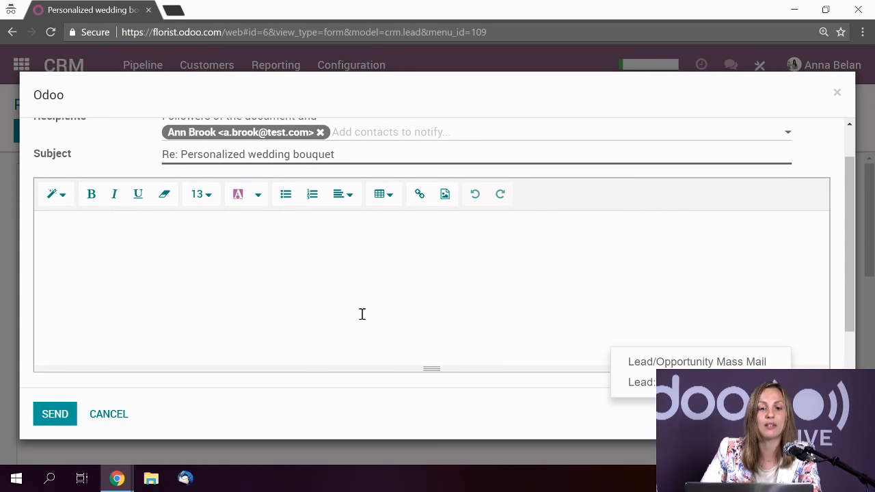
# - Correct 'catlog' to 'catalog', add 'Regards,' on a new line, and send the reply
pyautogui.click(246, 300)
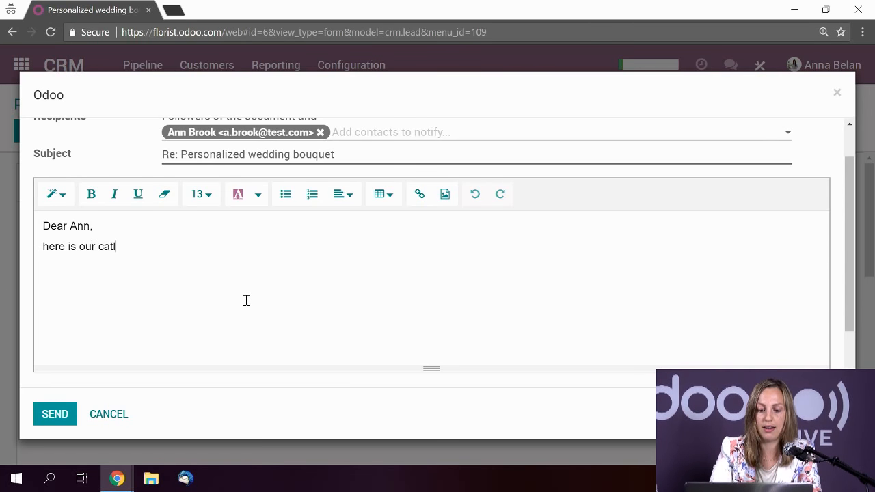
pyautogui.write('og.')
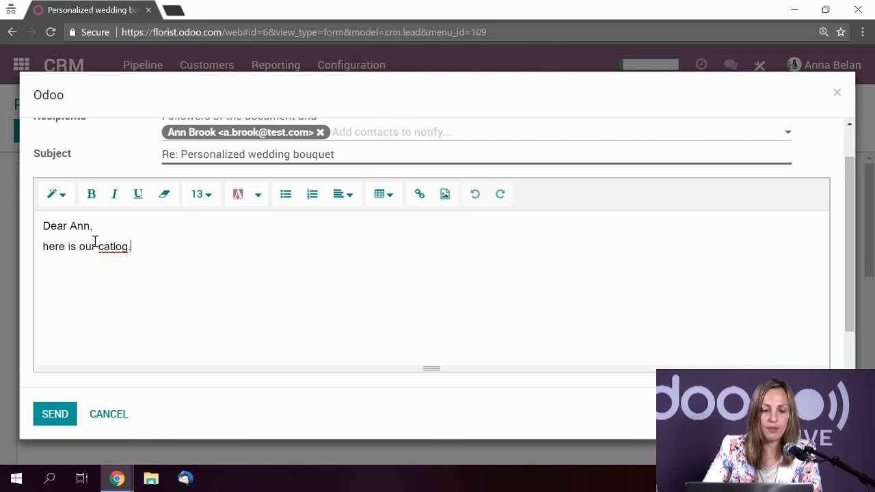
pyautogui.rightClick(123, 246)
pyautogui.click(156, 254)
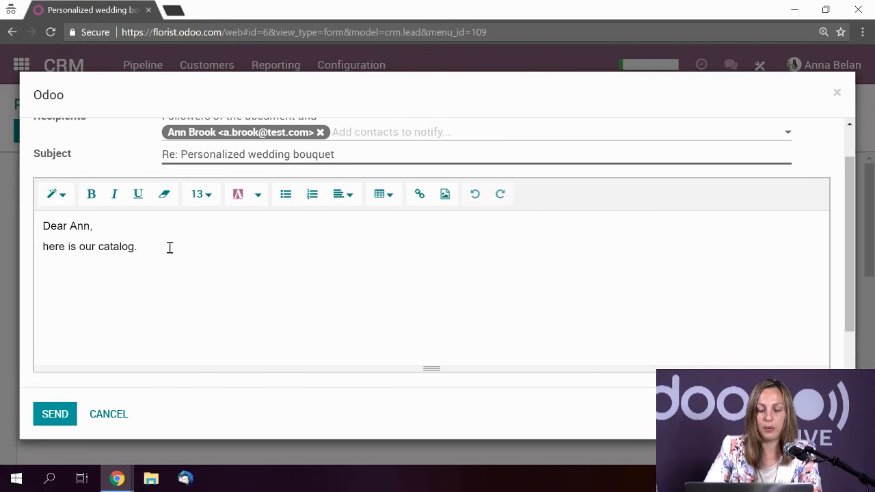
pyautogui.write('Regard')
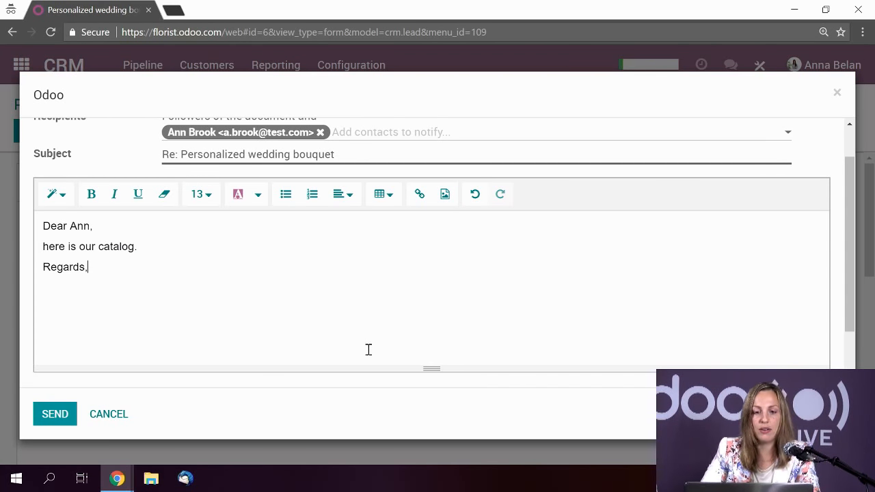
pyautogui.write('s,')
pyautogui.scroll(1, 368, 349)
pyautogui.click(50, 414)
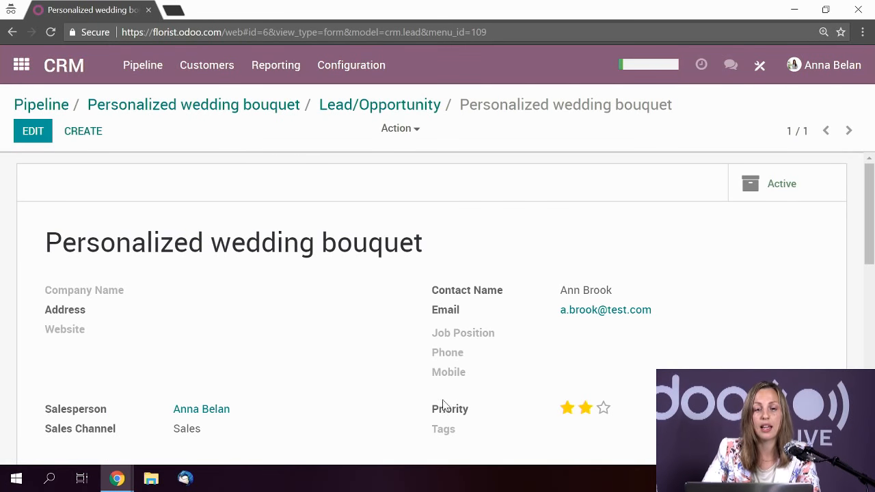
pyautogui.scroll(-1, 306, 294)
pyautogui.scroll(-5, 306, 294)
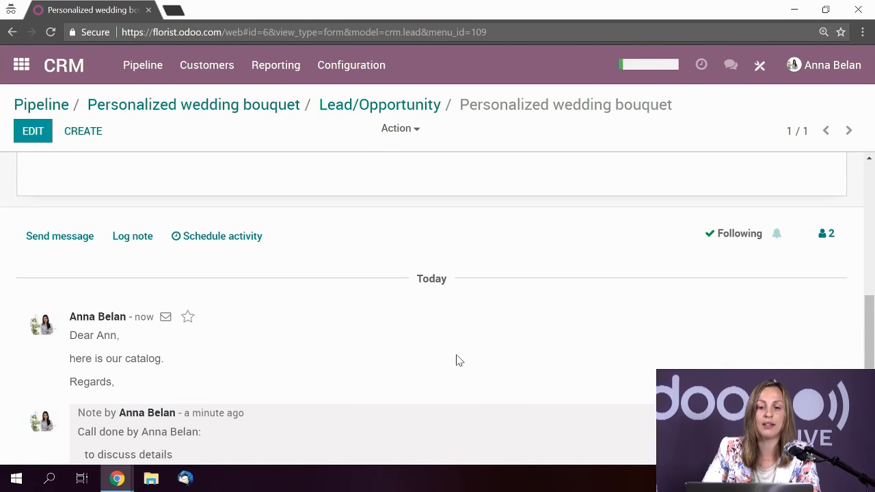
pyautogui.scroll(-1, 455, 360)
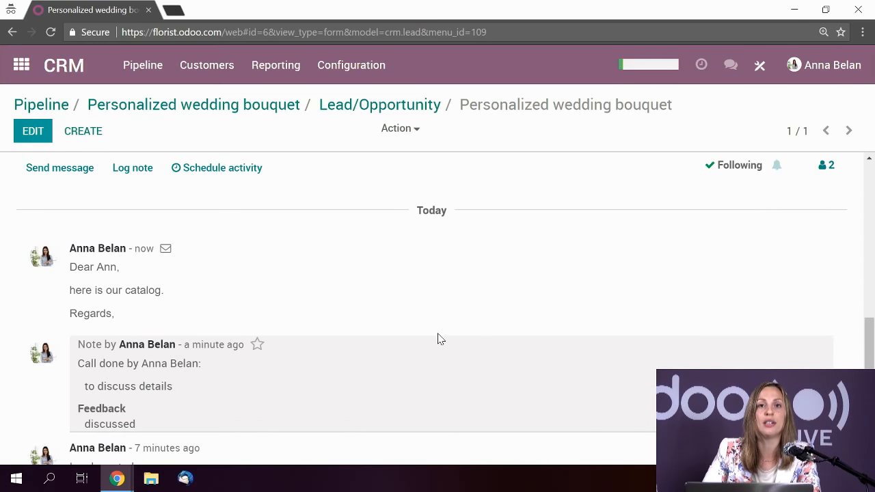
pyautogui.scroll(-1, 446, 351)
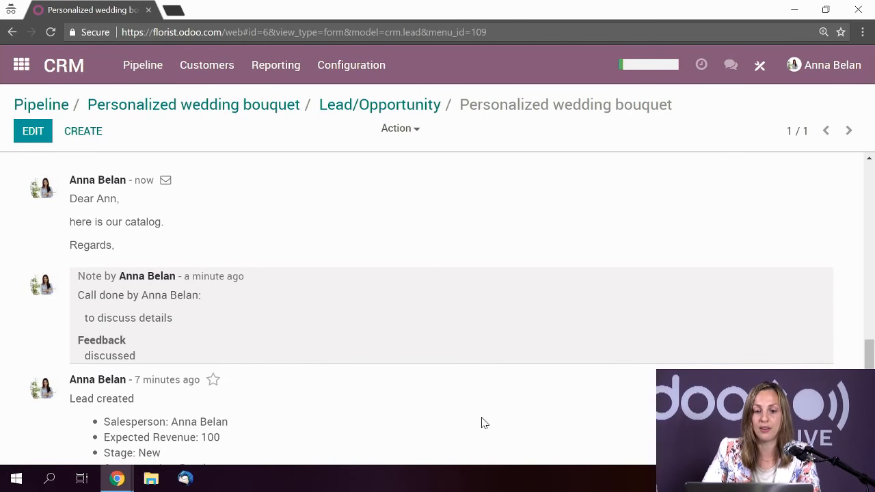
pyautogui.scroll(2, 482, 414)
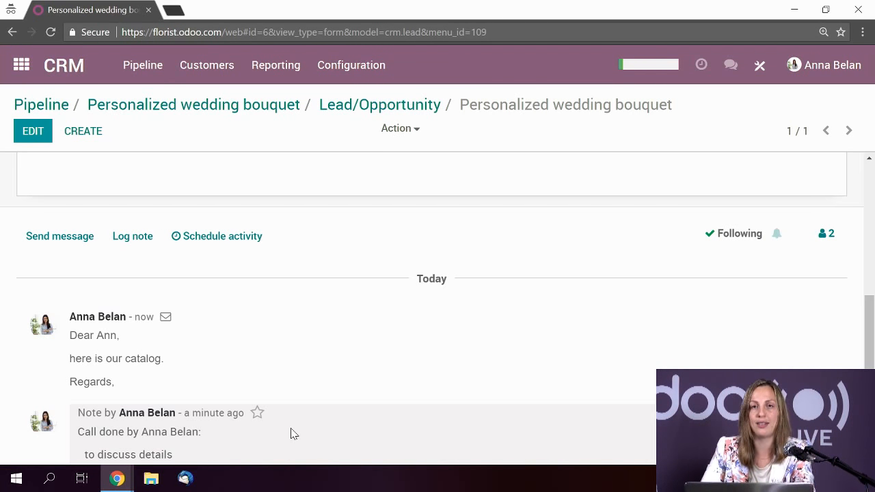
pyautogui.scroll(1, 240, 395)
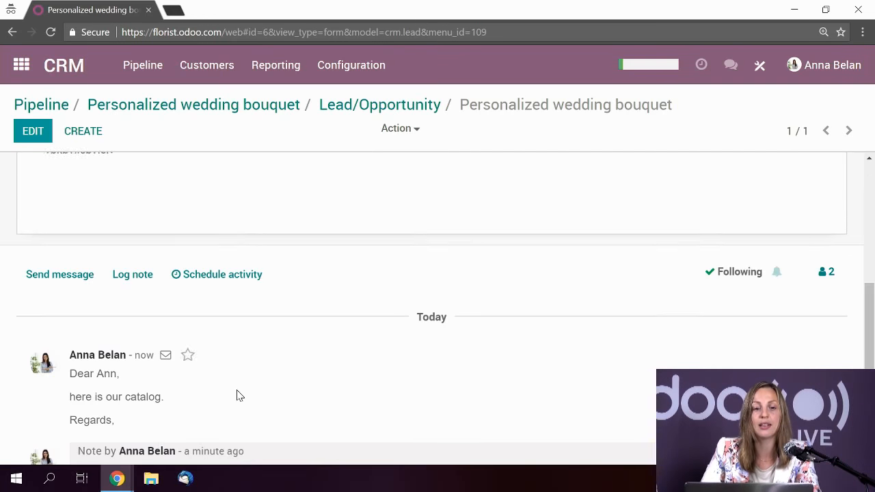
pyautogui.scroll(3, 305, 398)
pyautogui.scroll(2, 355, 371)
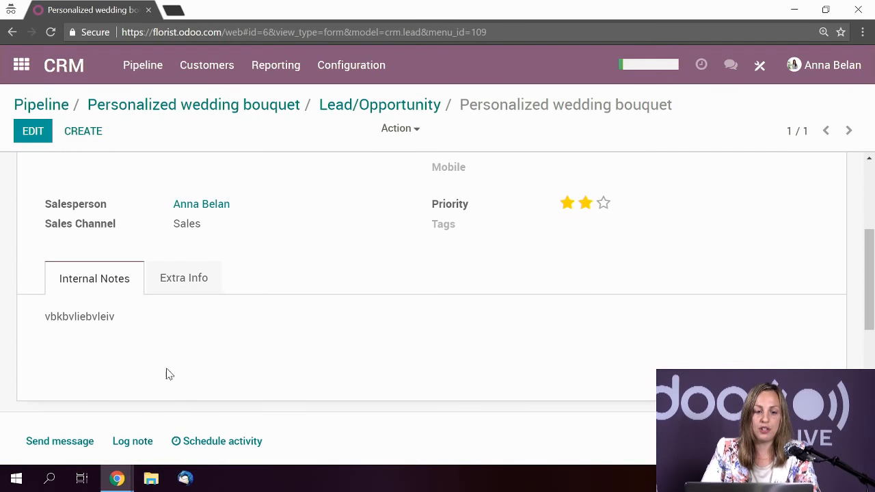
pyautogui.scroll(-2, 169, 374)
# - Log a note @-mentioning a colleague: 'could you please have a look at....'
pyautogui.click(131, 307)
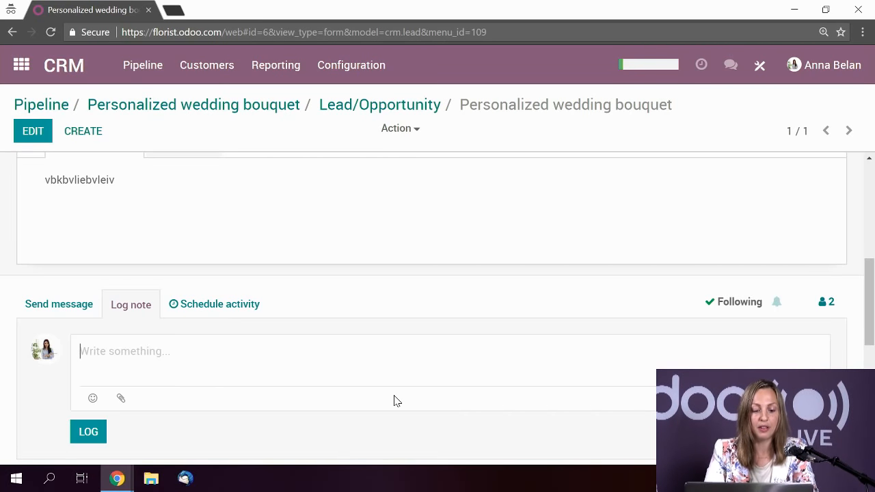
pyautogui.write('@')
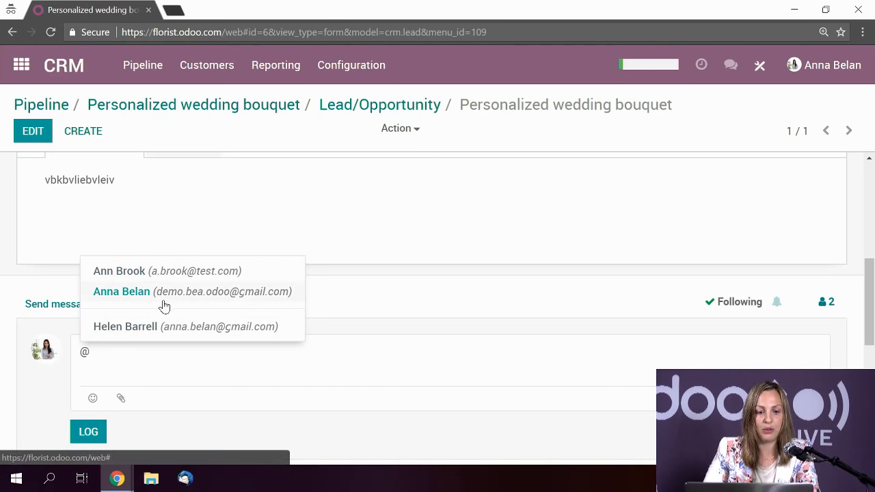
pyautogui.click(127, 328)
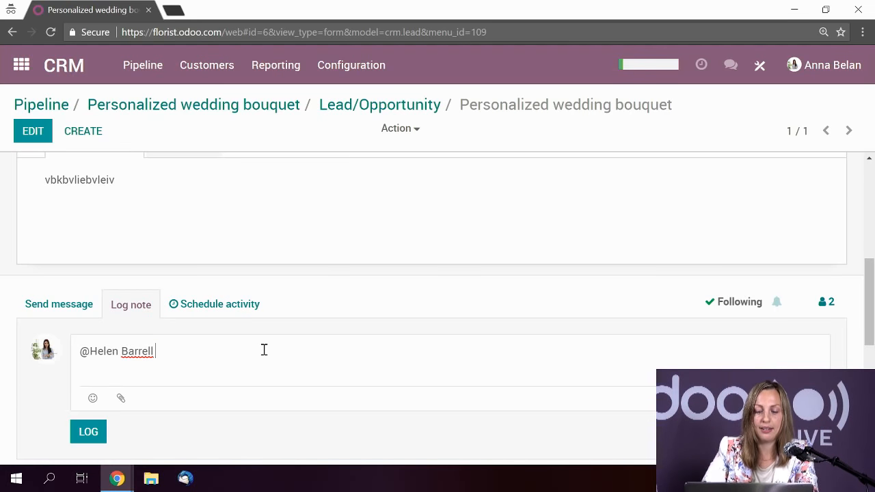
pyautogui.write(', could')
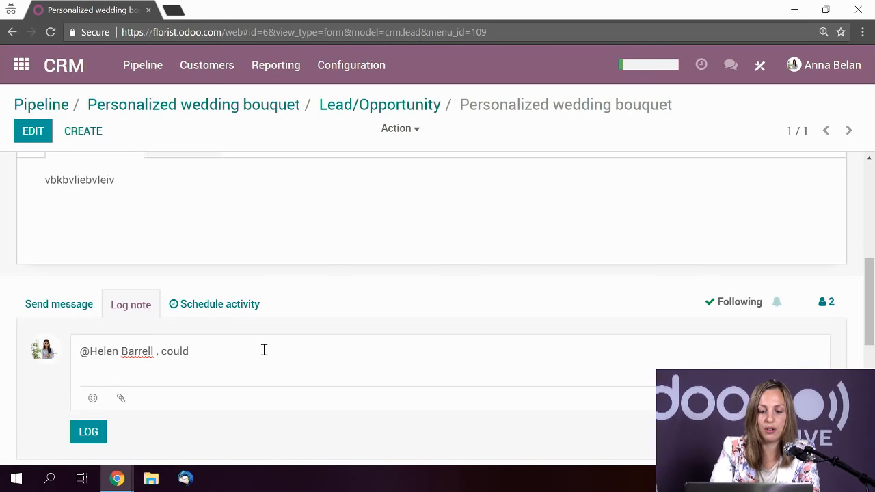
pyautogui.write(' you please have a look at....')
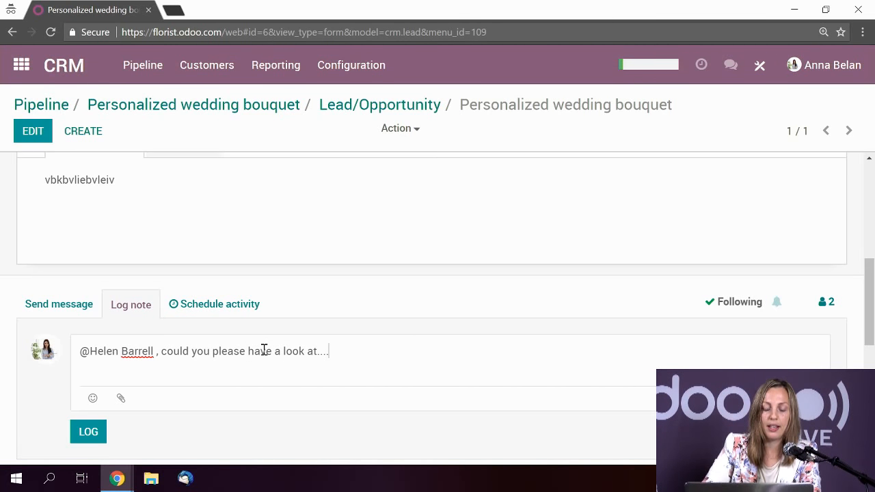
pyautogui.click(82, 432)
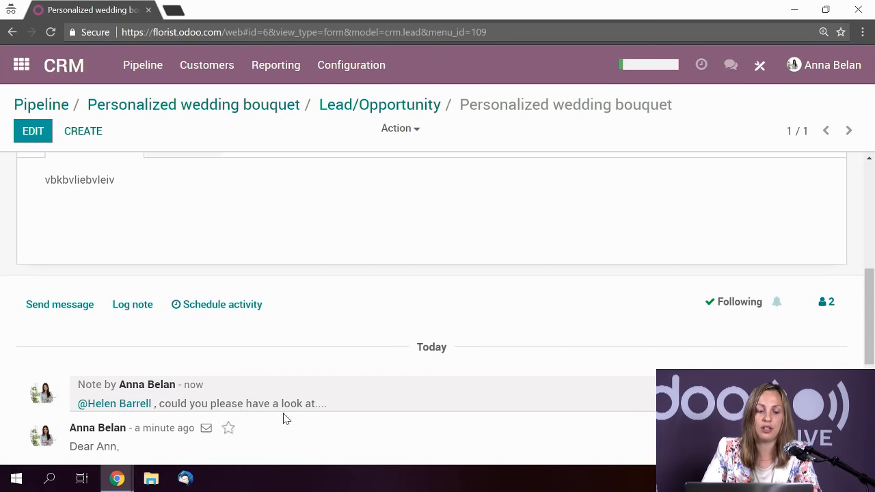
pyautogui.scroll(1, 209, 340)
pyautogui.scroll(1, 210, 340)
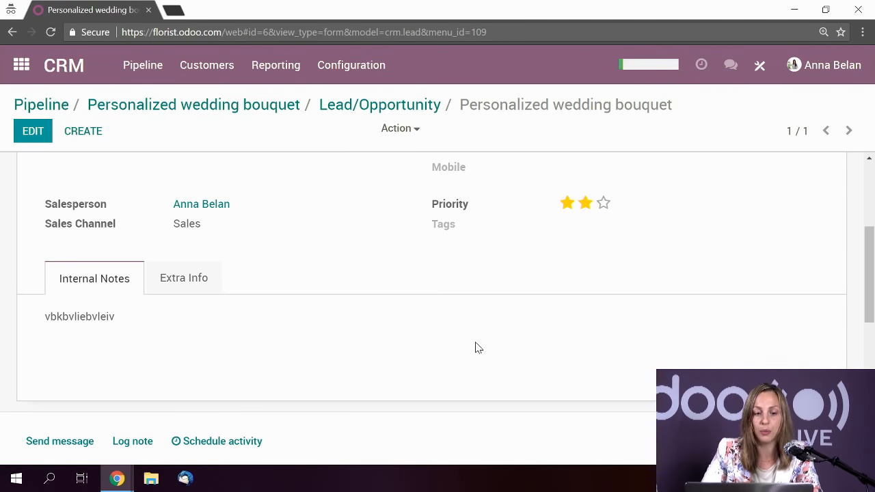
pyautogui.scroll(-2, 376, 404)
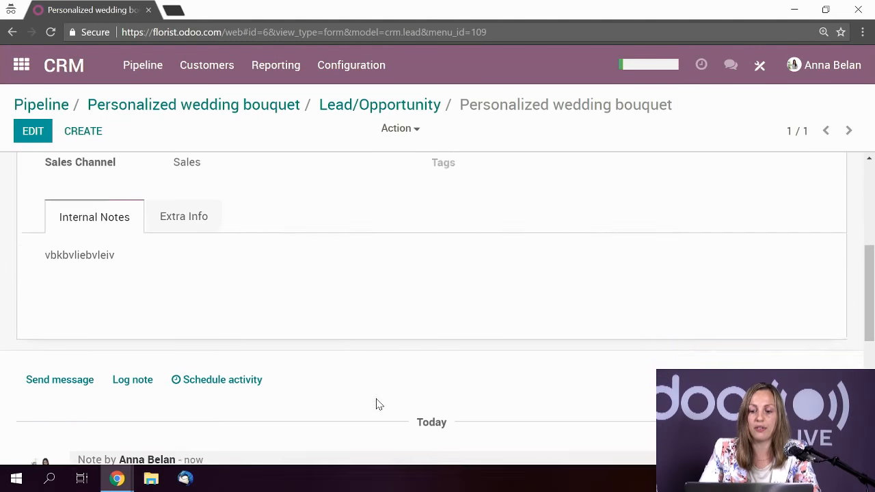
pyautogui.click(828, 309)
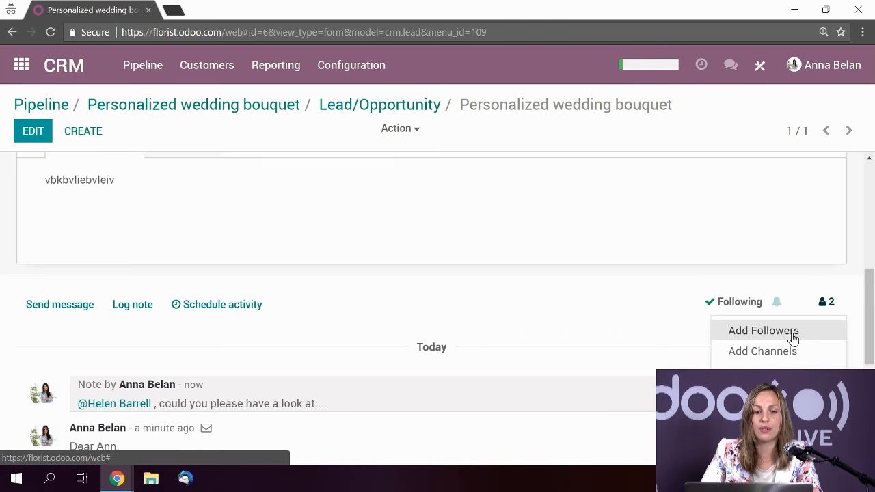
pyautogui.scroll(1, 497, 270)
pyautogui.scroll(4, 497, 270)
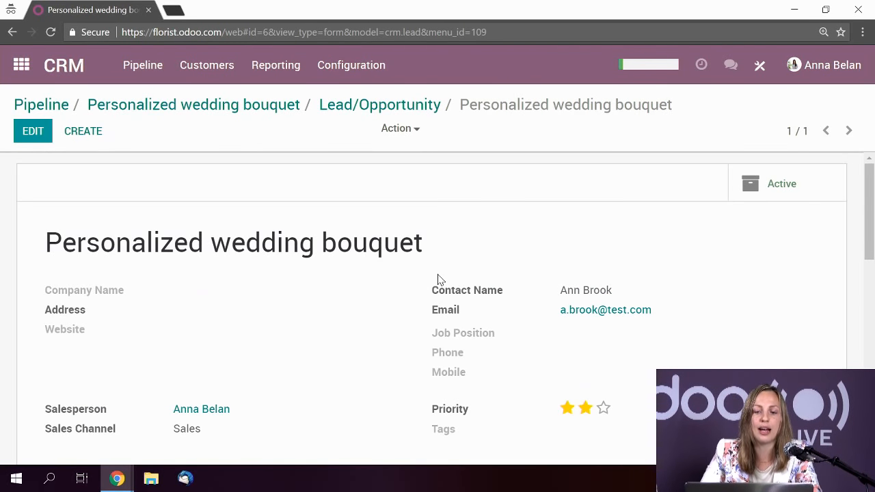
pyautogui.scroll(-3, 423, 272)
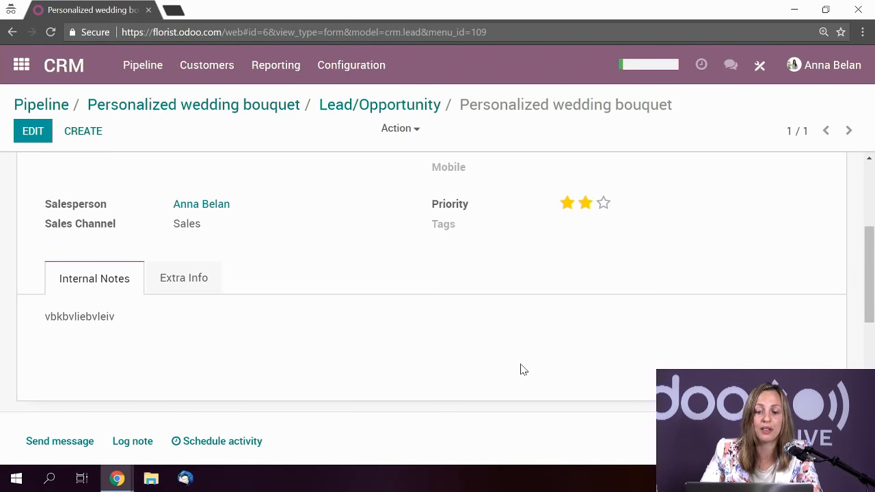
pyautogui.scroll(-1, 520, 370)
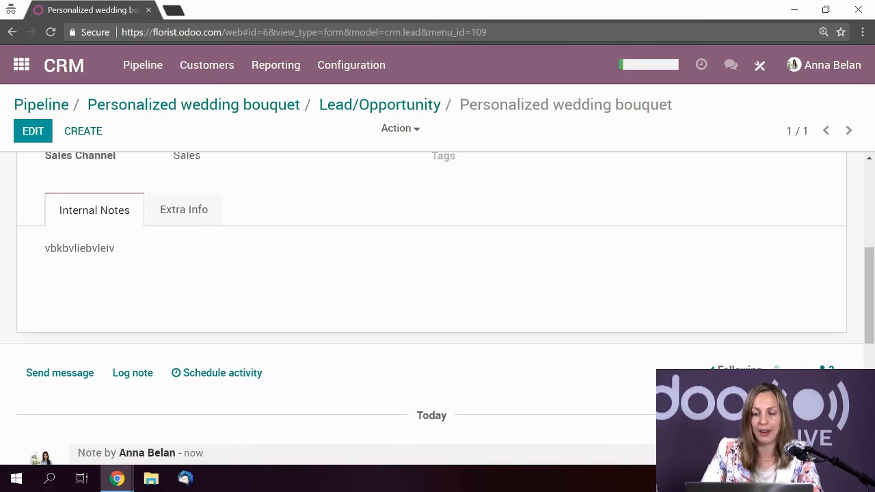
pyautogui.scroll(-4, 514, 326)
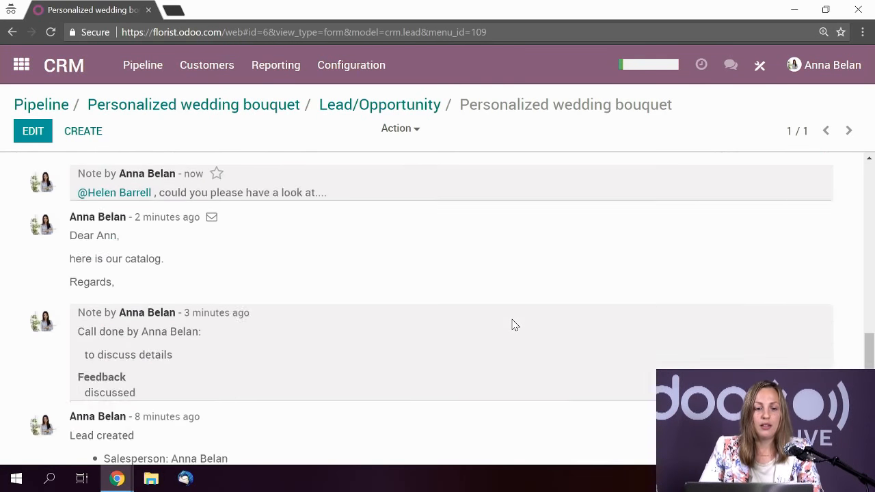
pyautogui.scroll(3, 514, 325)
pyautogui.scroll(5, 514, 325)
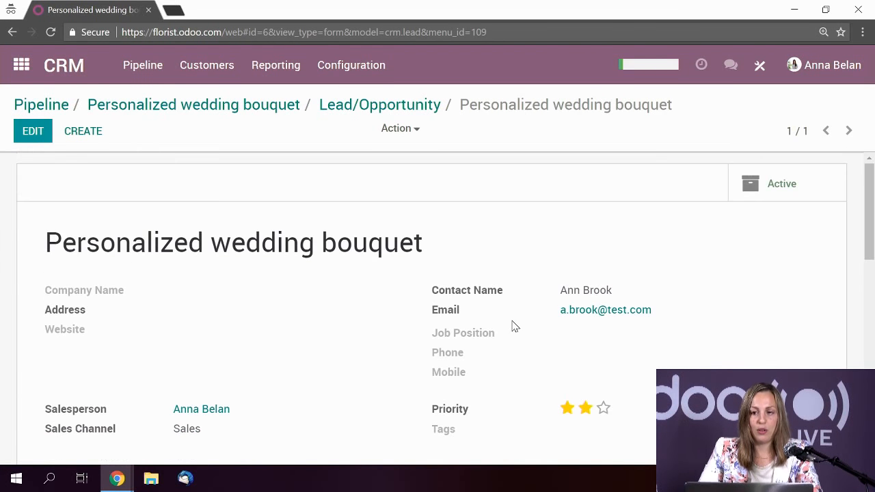
# - In Pipeline > Pipeline, drag the Personalized wedding bouquet card from New to Qualified
pyautogui.click(152, 65)
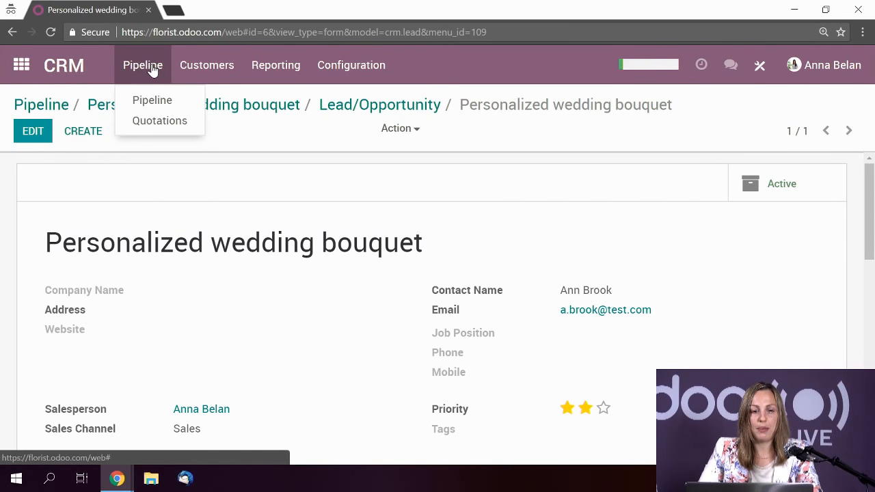
pyautogui.click(152, 100)
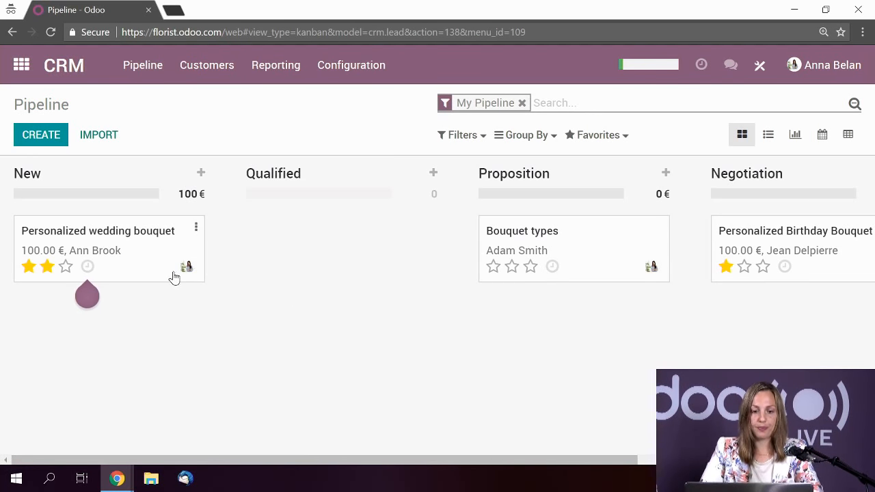
pyautogui.moveTo(150, 260); pyautogui.dragTo(355, 239)
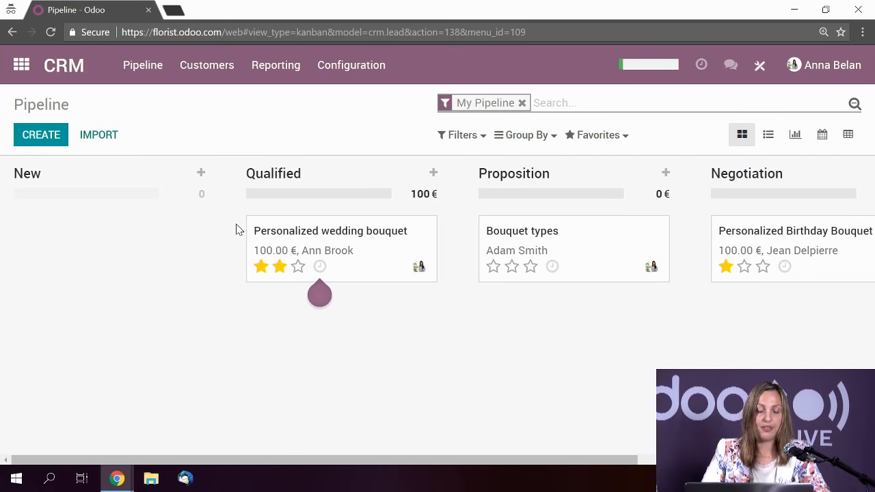
# - Open the Website app and go to the public Florist website
pyautogui.click(22, 67)
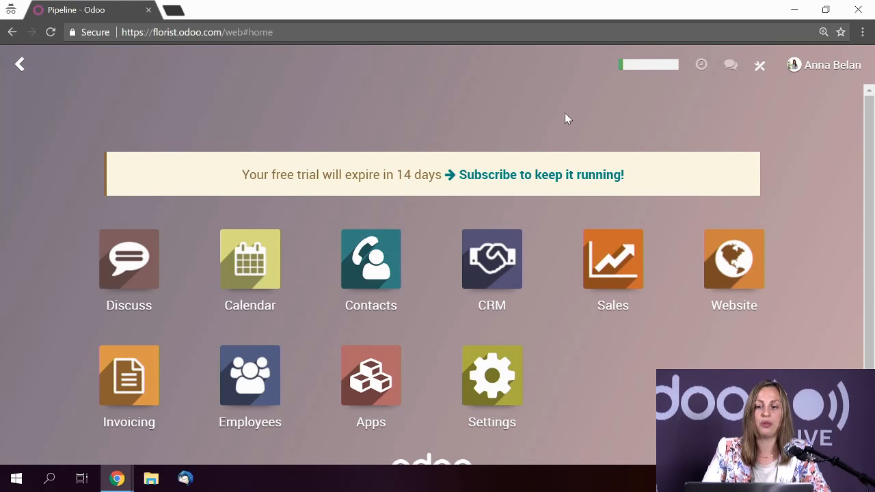
pyautogui.click(731, 281)
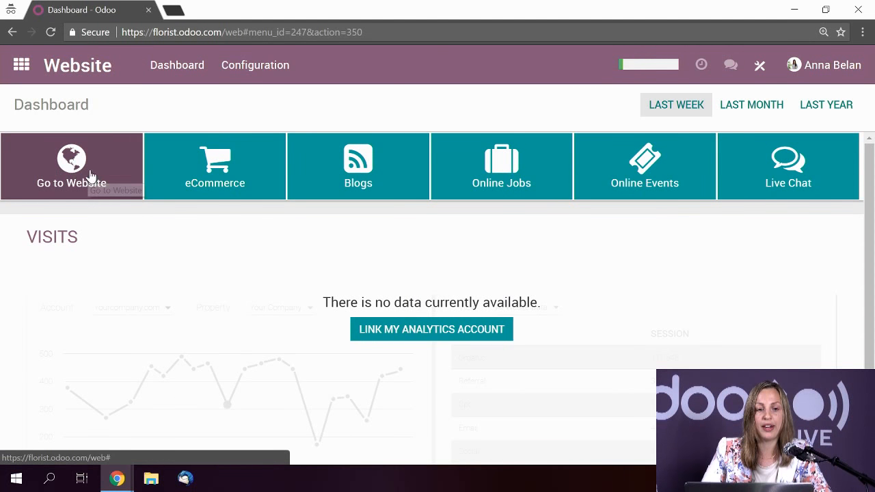
pyautogui.click(87, 175)
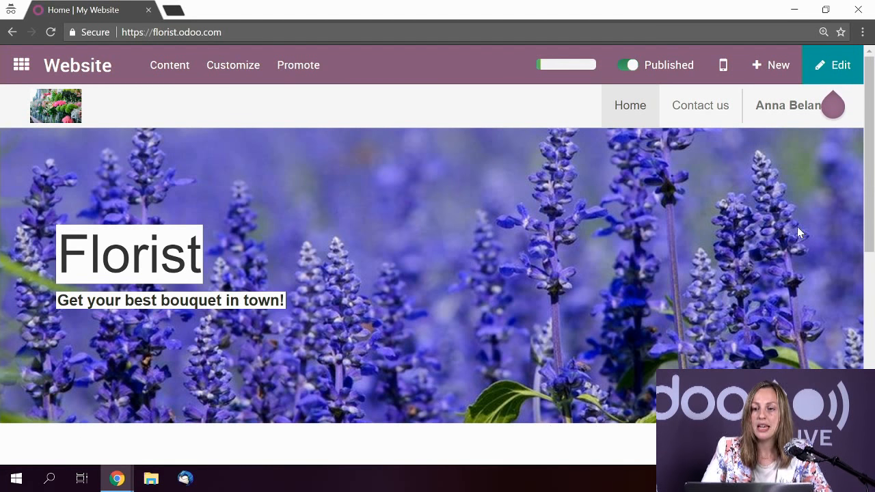
# - On the Contact us page, enter the visitor's name, e-mail address and company Gifts
pyautogui.click(714, 117)
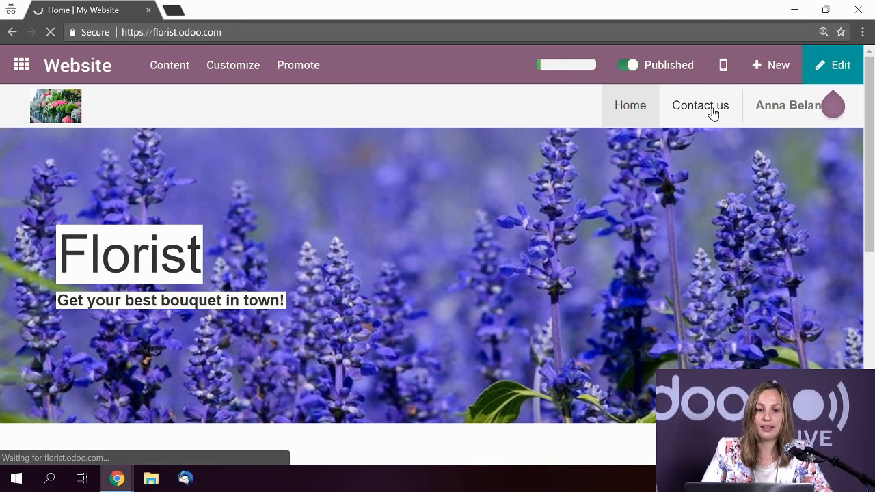
pyautogui.scroll(-2, 565, 262)
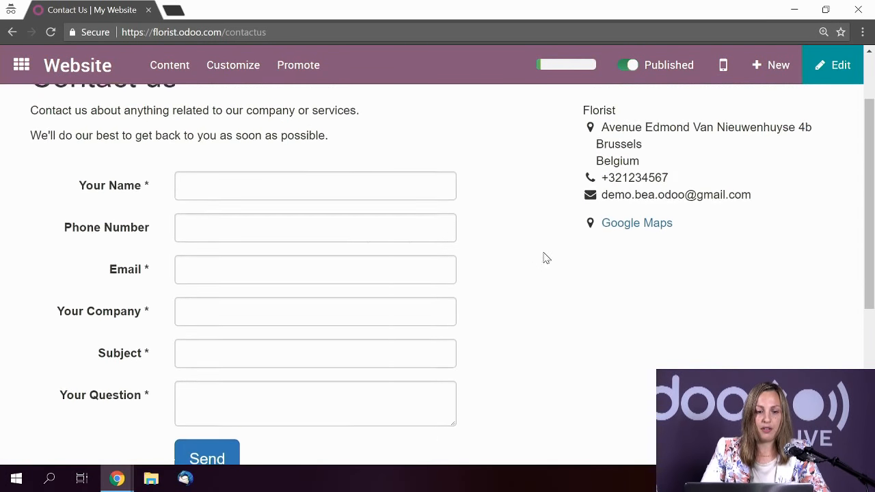
pyautogui.click(384, 206)
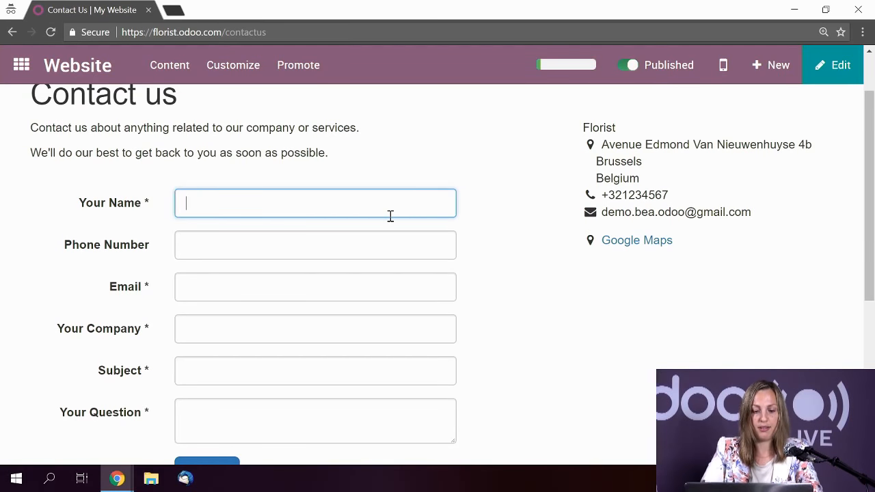
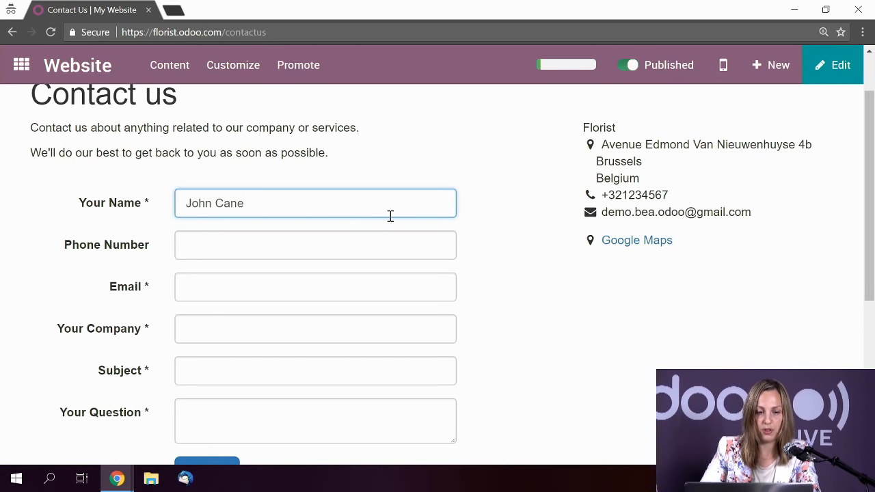
pyautogui.click(234, 288)
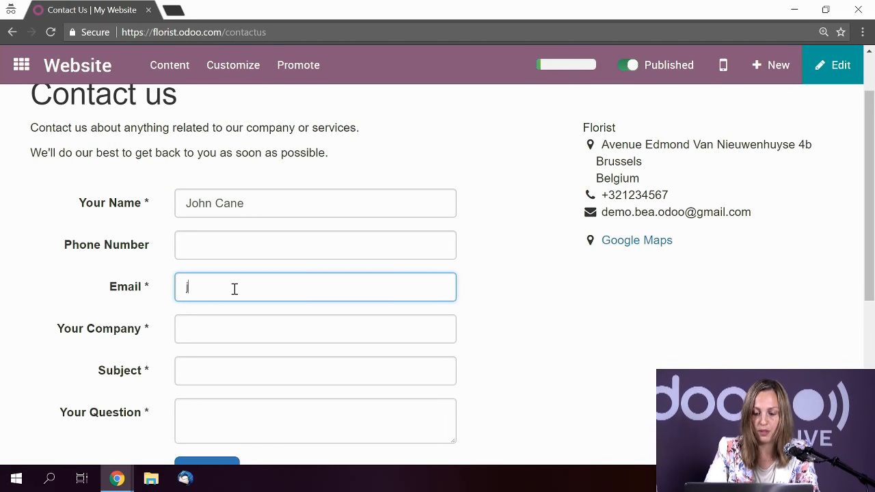
pyautogui.write('j.cane')
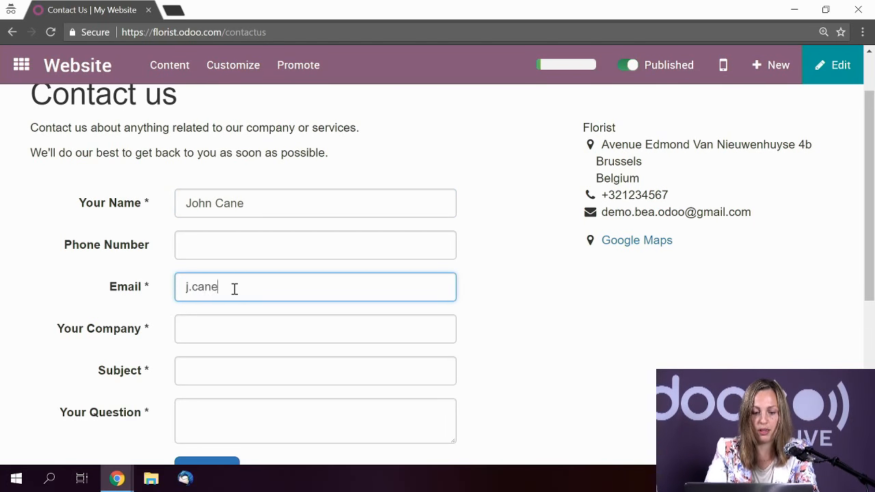
pyautogui.write('@test')
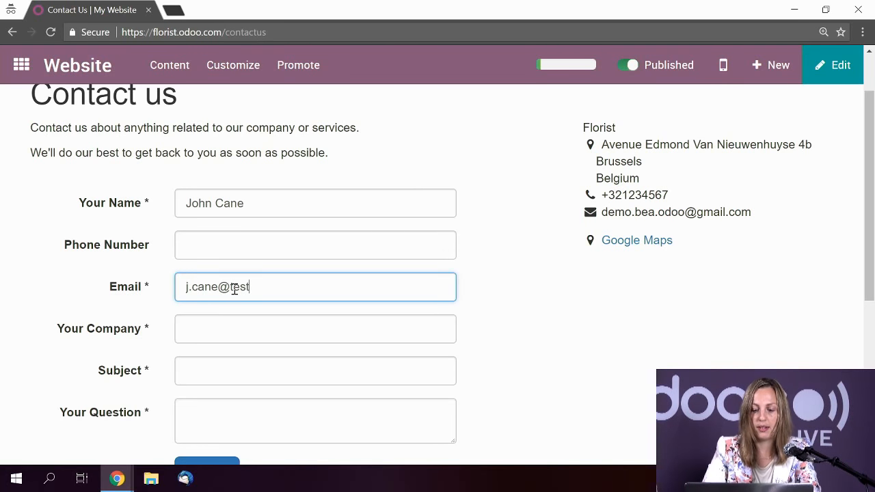
pyautogui.write('.com')
pyautogui.click(237, 330)
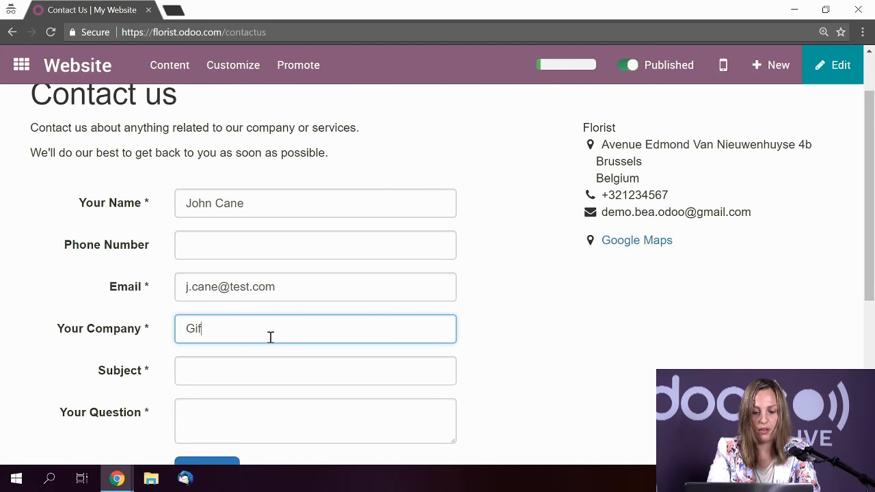
pyautogui.scroll(-1, 271, 337)
# - Add subject 'Birthday bouquet' and the question, send the form, and return to the apps home
pyautogui.click(260, 305)
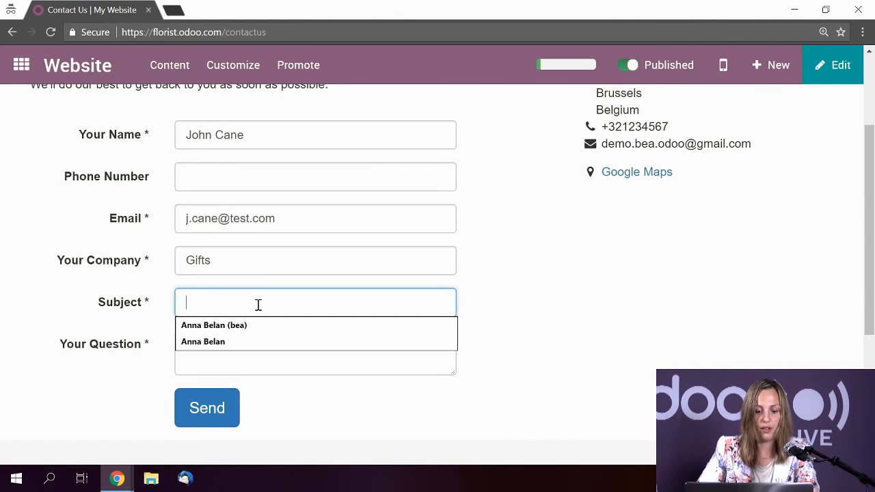
pyautogui.write('B')
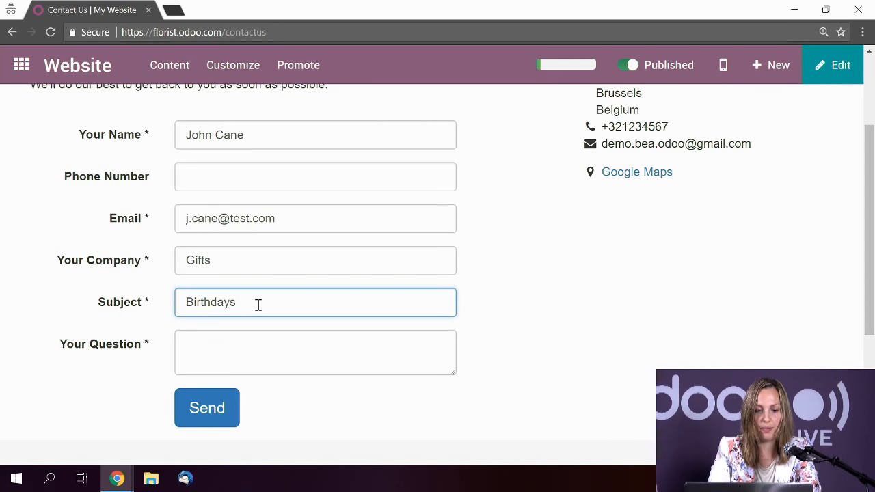
pyautogui.write('irthday bouquet')
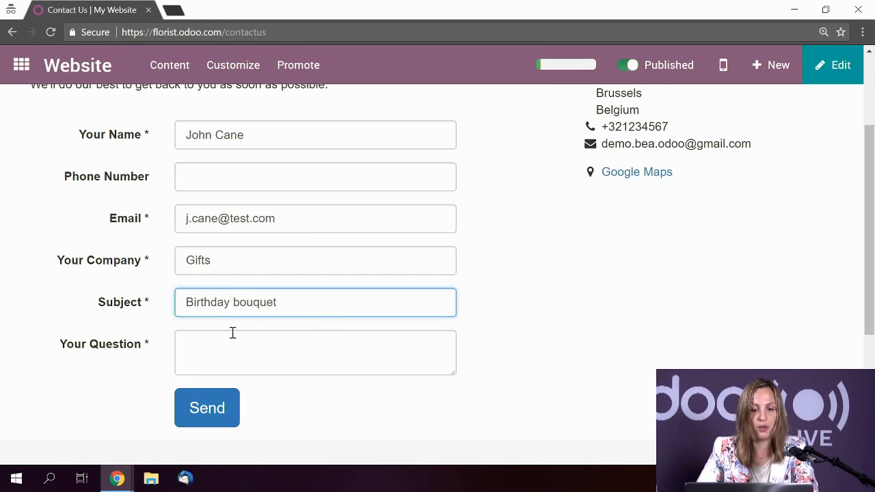
pyautogui.click(219, 345)
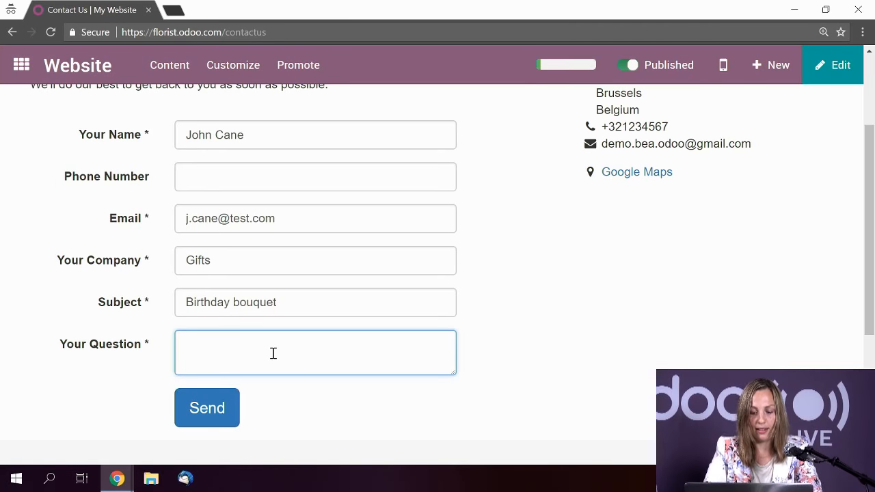
pyautogui.write('Could ')
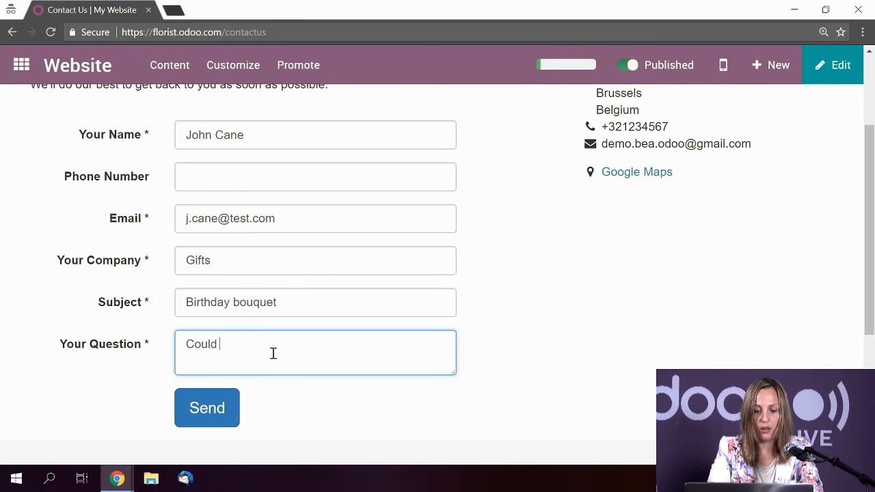
pyautogui.write('you please contact me....')
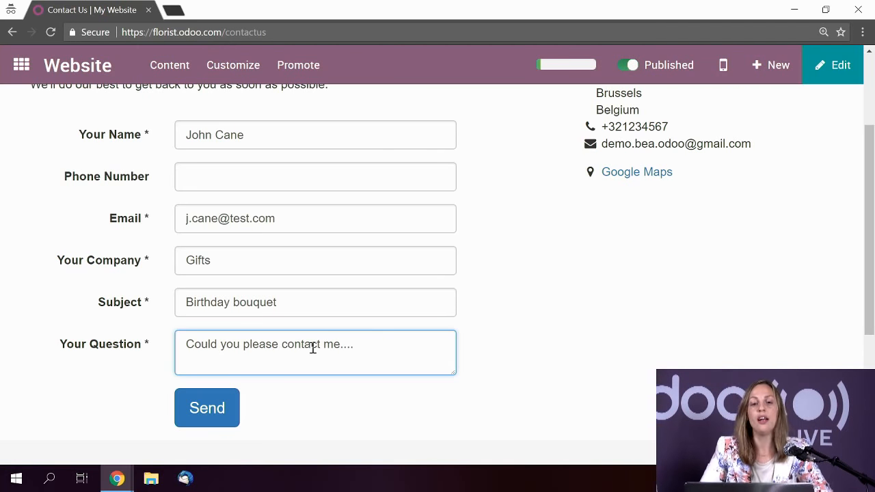
pyautogui.scroll(3, 355, 349)
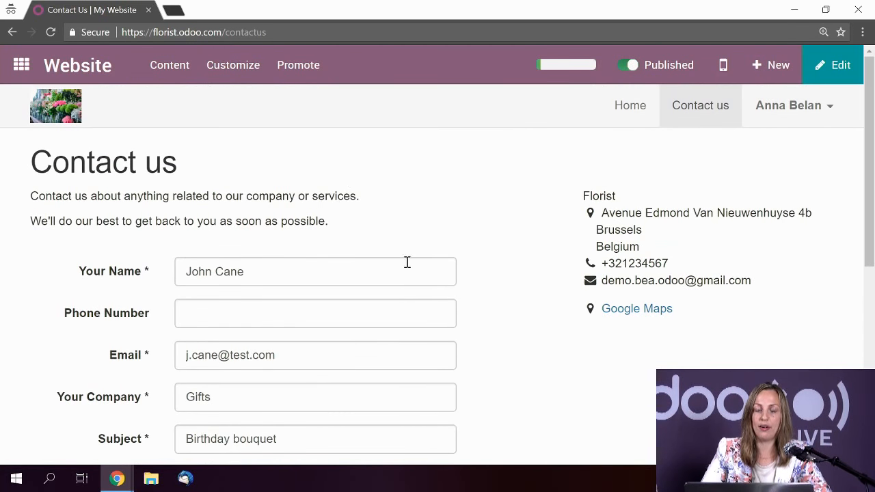
pyautogui.scroll(-3, 441, 266)
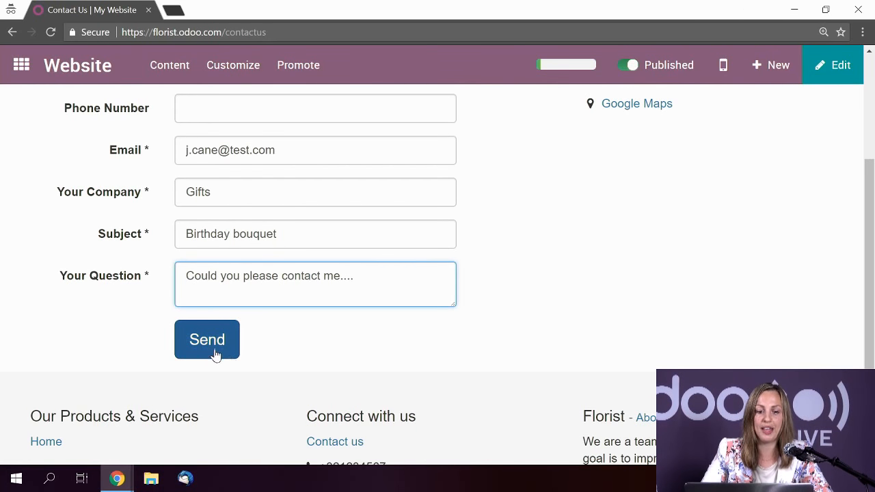
pyautogui.click(209, 347)
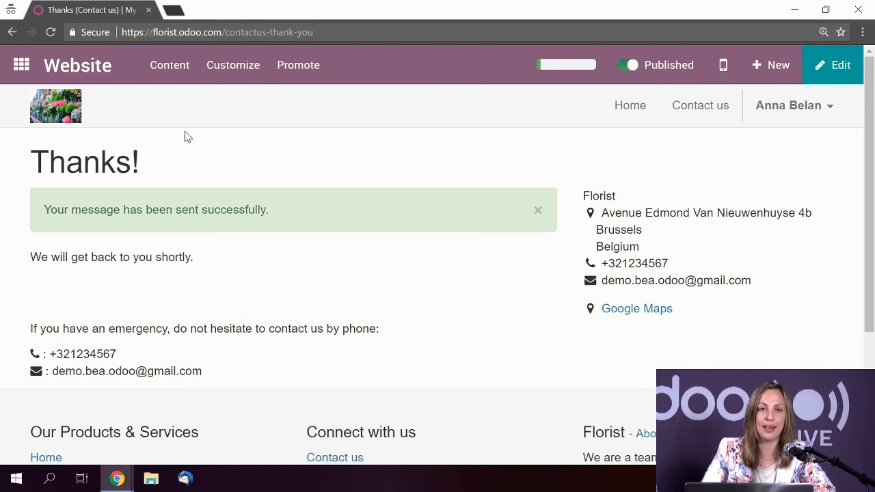
pyautogui.click(21, 65)
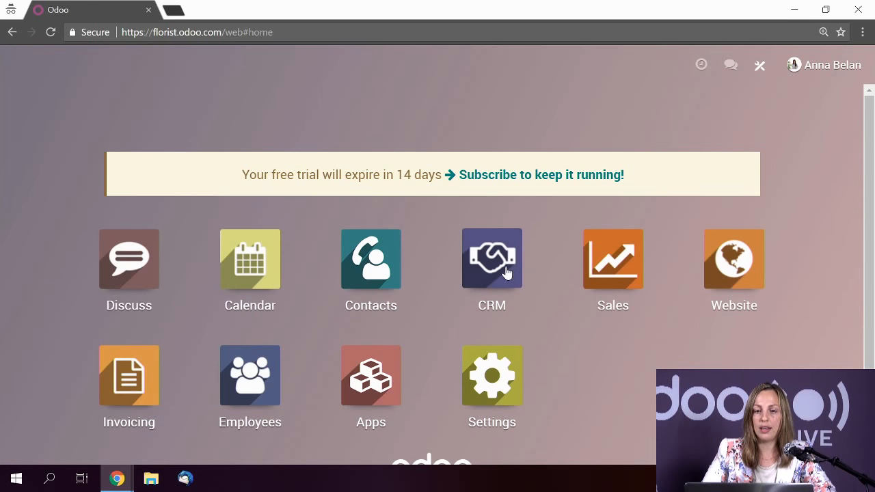
# - In CRM, remove the My Pipeline filter and open the Birthday bouquet lead in New
pyautogui.click(504, 272)
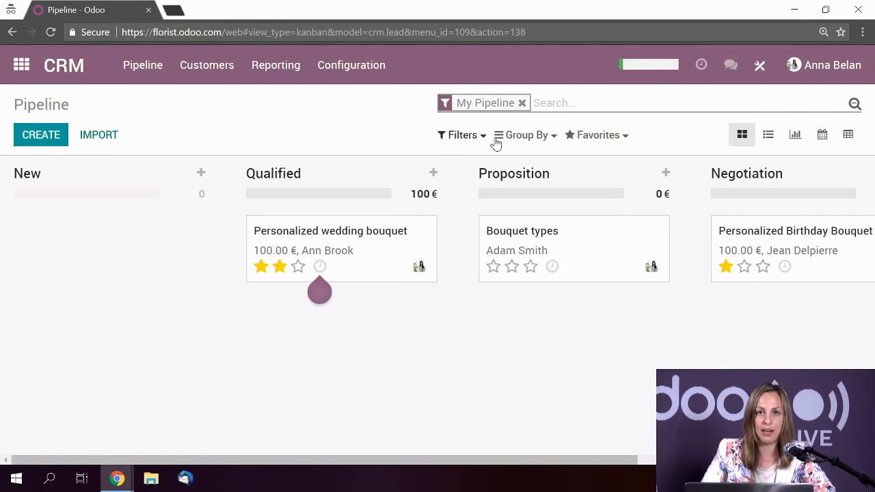
pyautogui.click(522, 103)
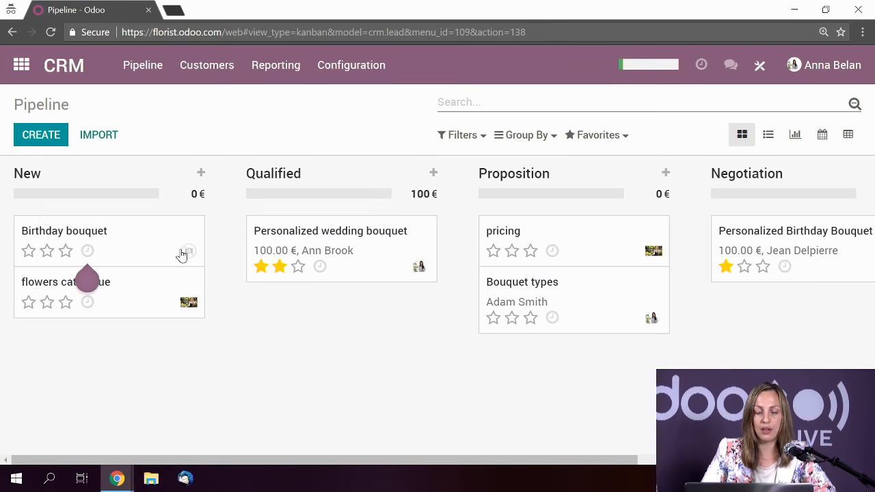
pyautogui.click(135, 249)
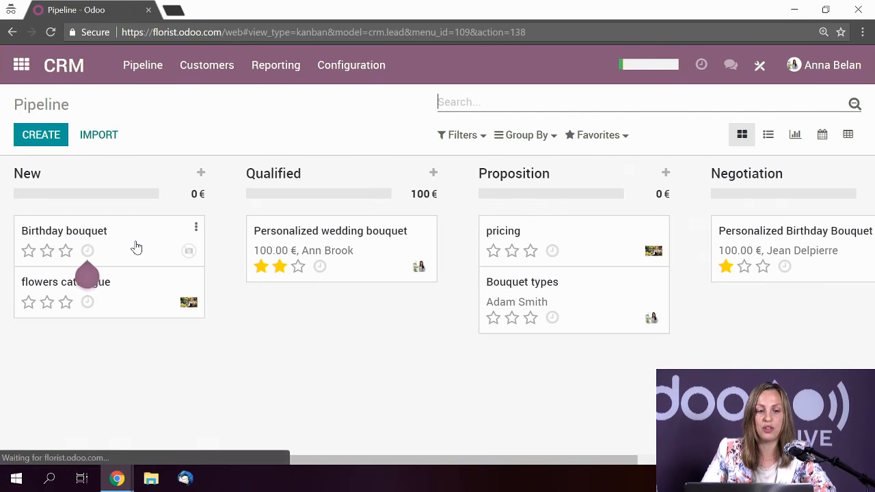
pyautogui.scroll(-1, 325, 282)
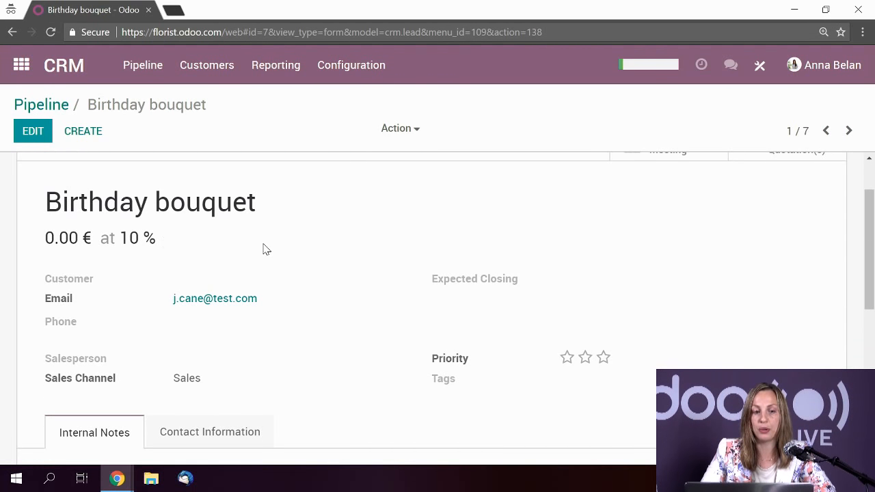
pyautogui.scroll(-4, 266, 250)
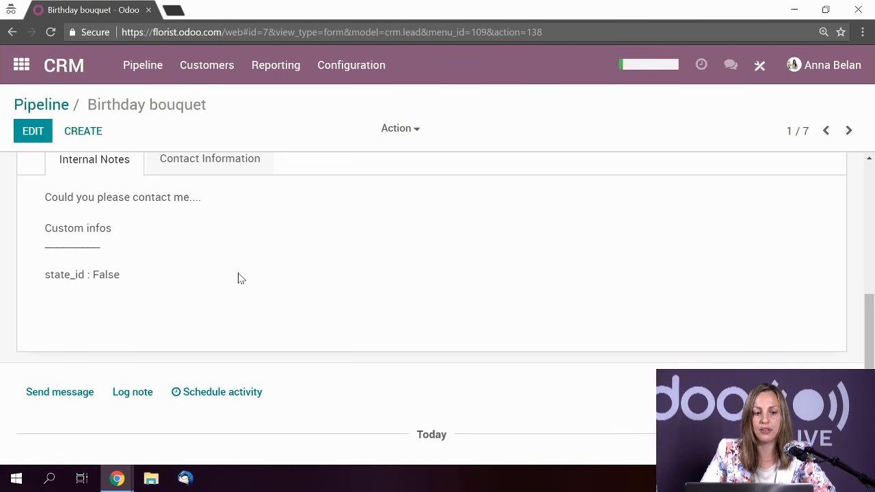
pyautogui.scroll(-2, 240, 278)
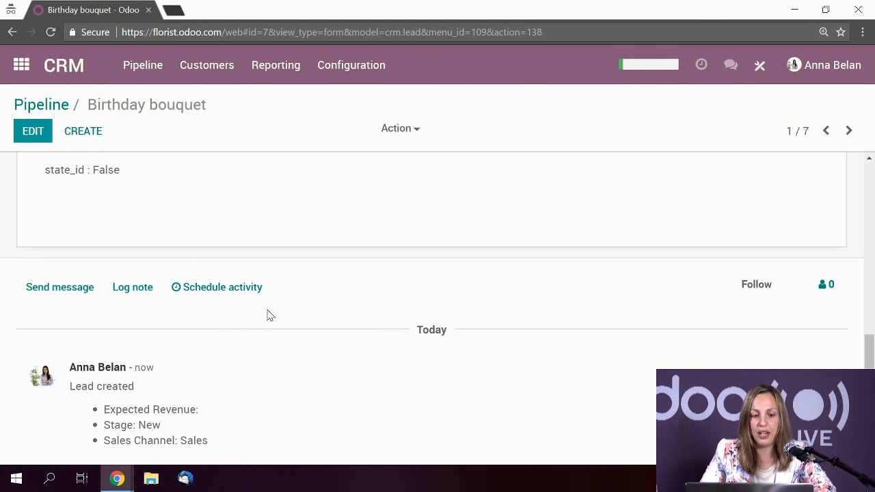
pyautogui.scroll(7, 270, 315)
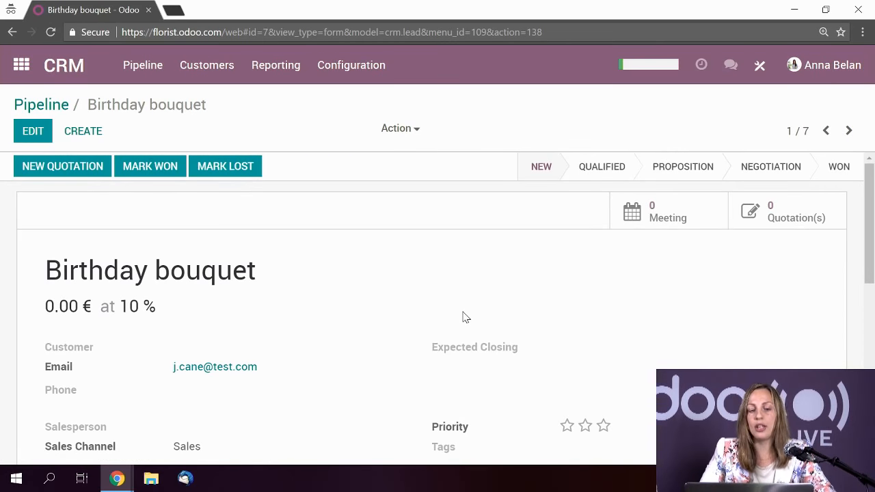
pyautogui.scroll(-2, 386, 314)
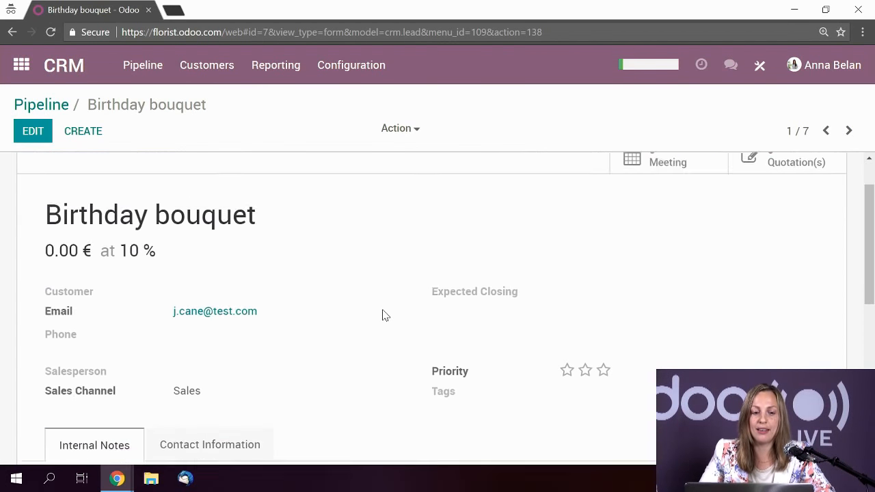
# - Assign the second listed salesperson to the Birthday bouquet lead and save
pyautogui.click(38, 137)
pyautogui.scroll(-2, 211, 234)
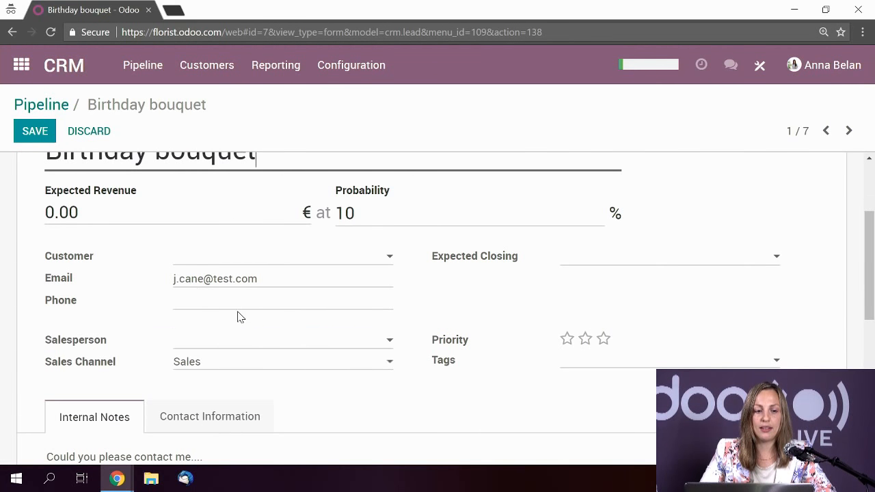
pyautogui.click(209, 344)
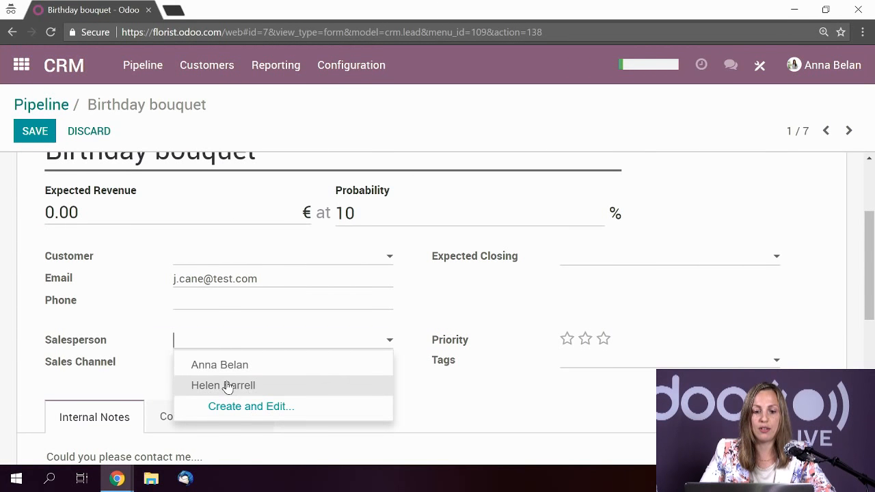
pyautogui.click(228, 387)
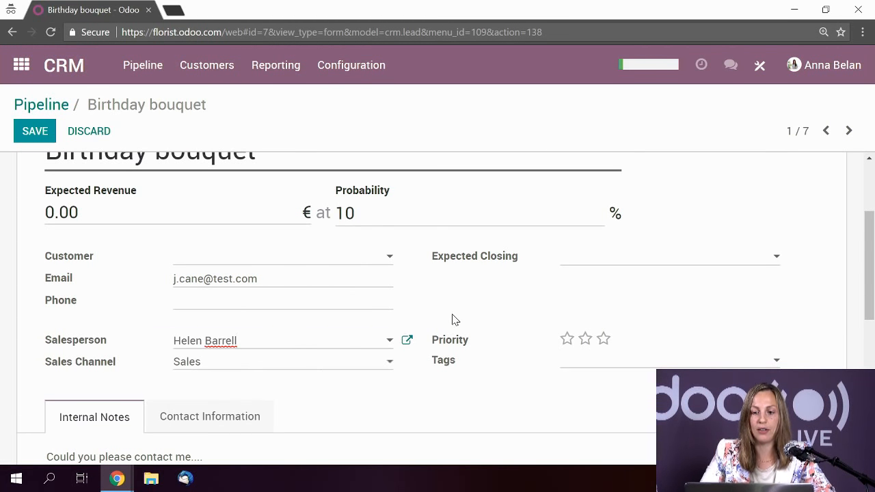
pyautogui.click(31, 137)
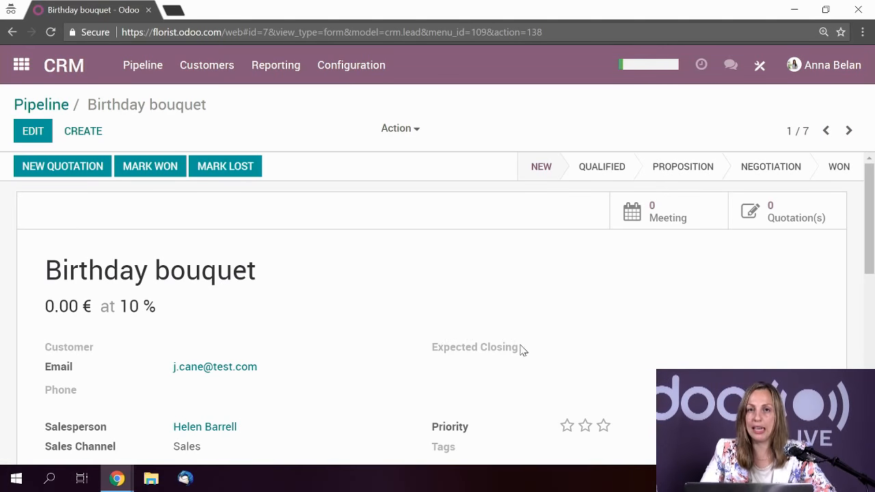
pyautogui.scroll(-5, 624, 309)
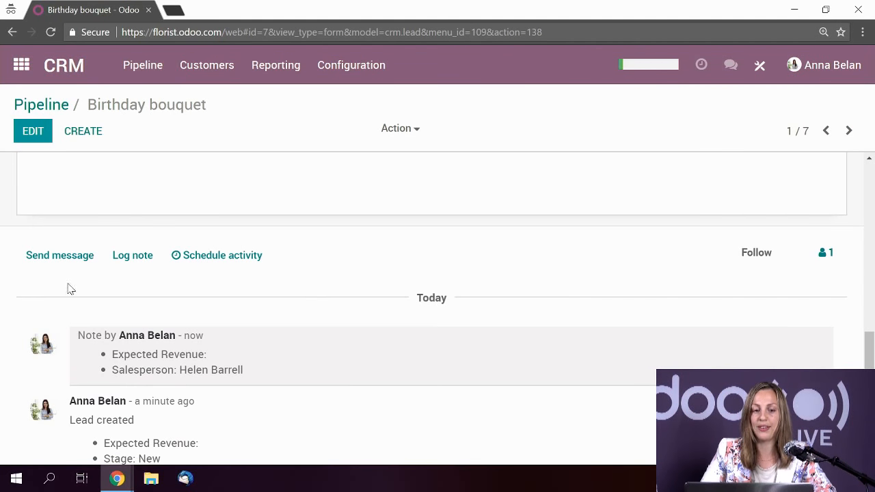
pyautogui.scroll(6, 328, 244)
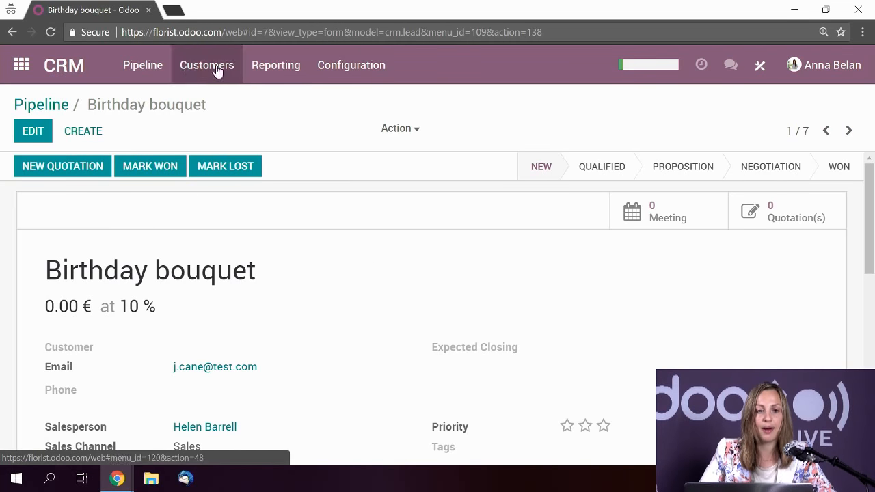
# - Review the Sales channel's two members and email alias, then return home and minimize Odoo
pyautogui.click(353, 71)
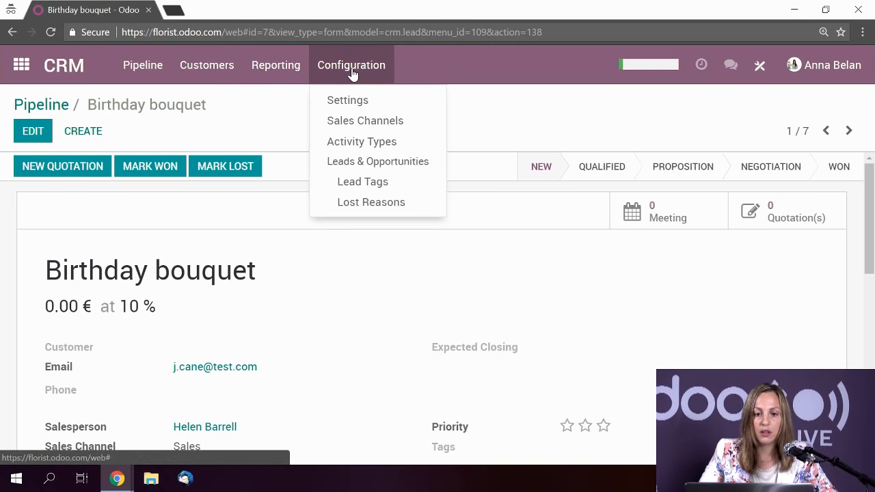
pyautogui.click(352, 125)
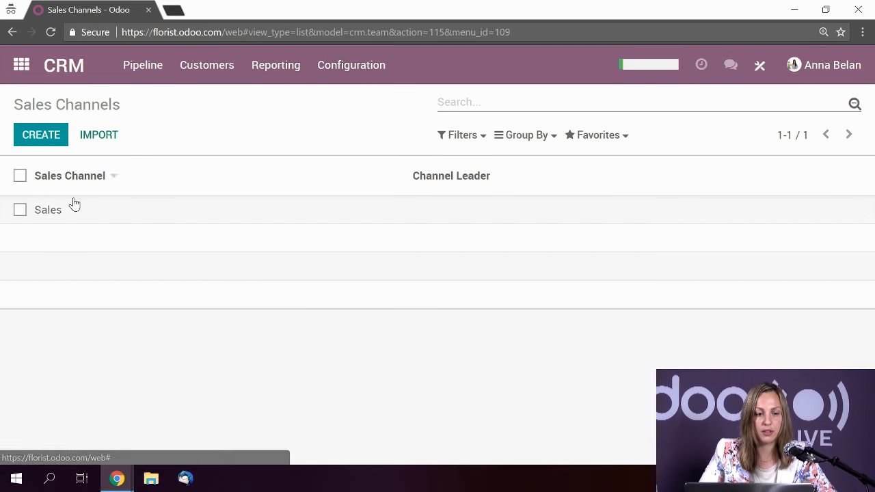
pyautogui.click(77, 216)
pyautogui.scroll(-1, 266, 309)
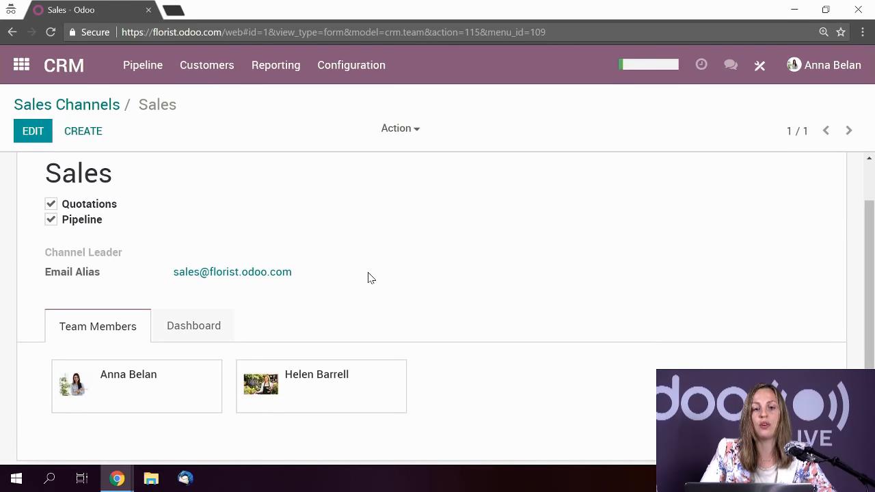
pyautogui.click(21, 65)
pyautogui.click(790, 11)
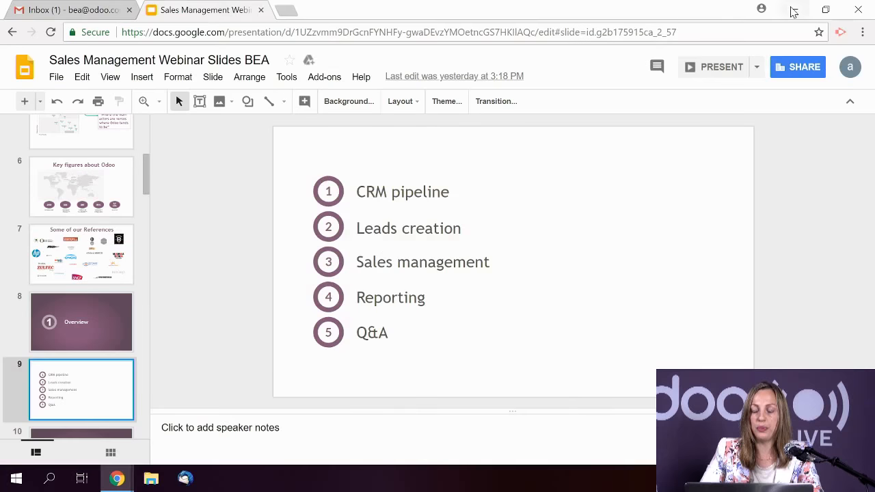
# - Send the personalized bouquet request email to the Sales alias from Gmail and minimize Chrome
pyautogui.click(95, 7)
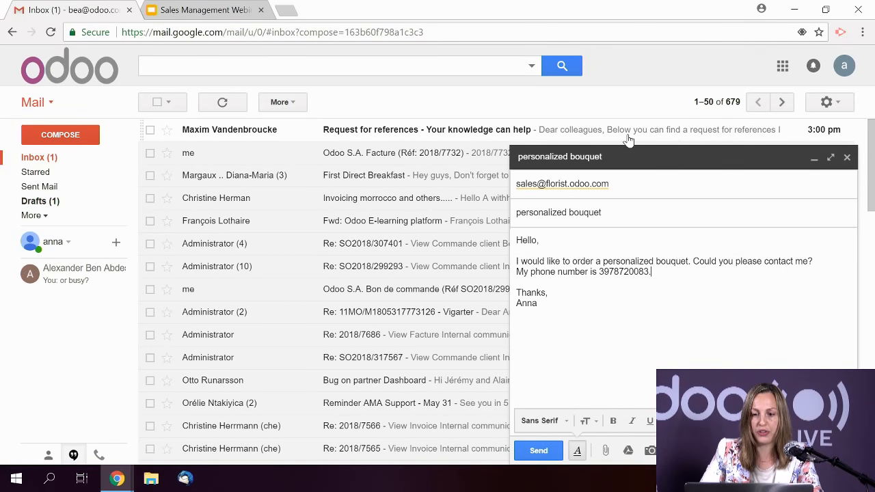
pyautogui.click(539, 452)
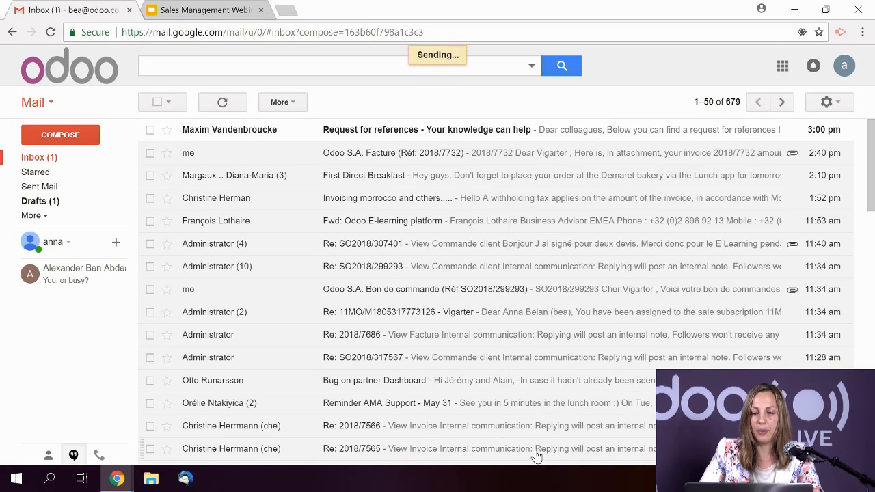
pyautogui.click(794, 10)
# - Back in Odoo CRM, clear the My Pipeline filter and open the personalized bouquet lead
pyautogui.moveTo(117, 479)
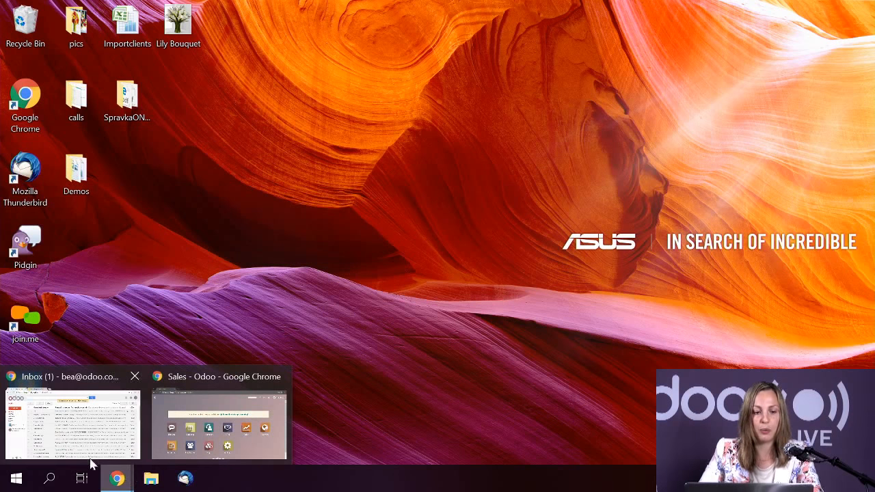
pyautogui.click(219, 420)
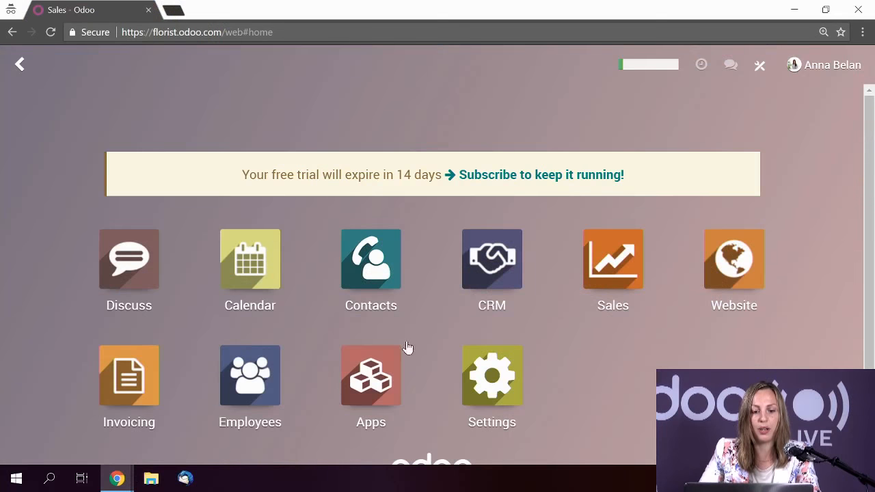
pyautogui.click(484, 273)
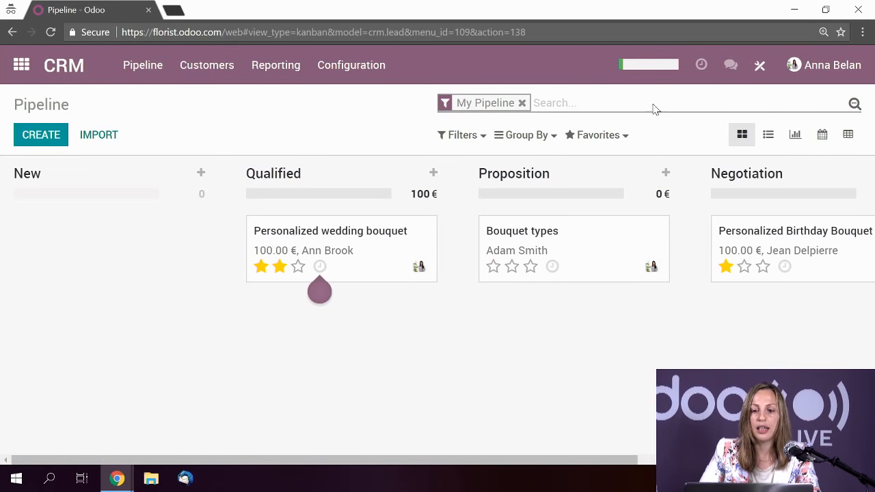
pyautogui.click(522, 102)
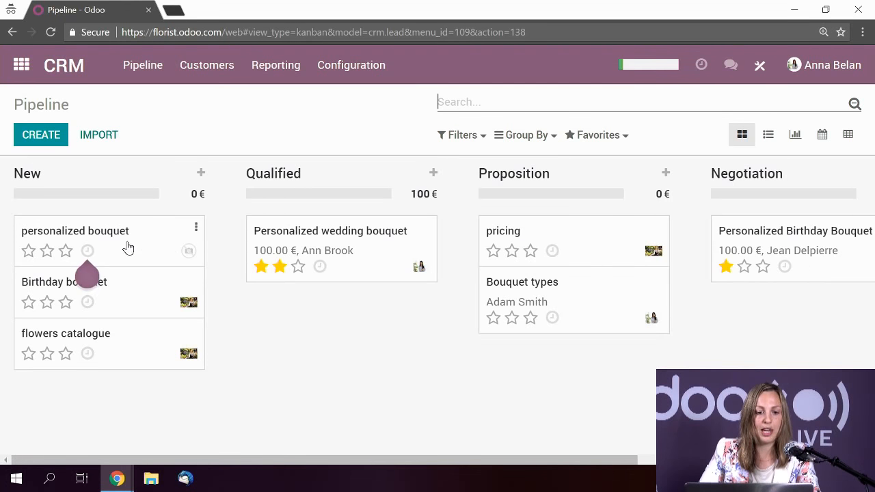
pyautogui.click(125, 249)
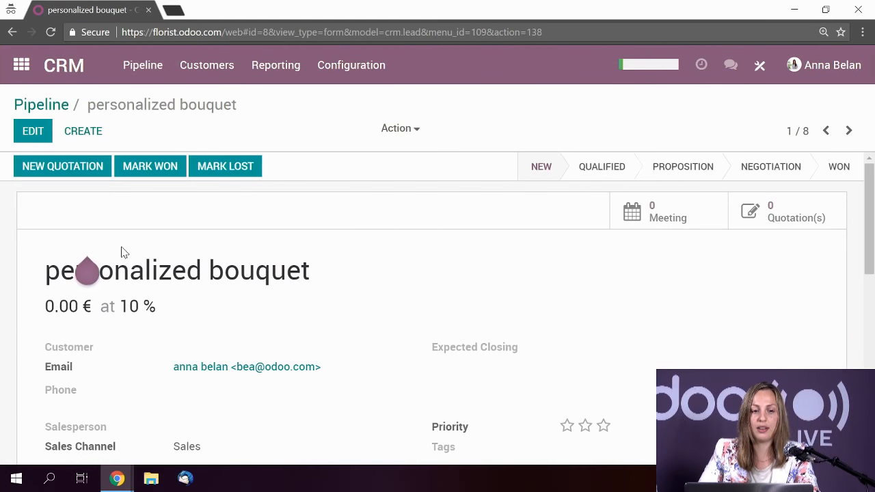
# - Read through the lead's emailed request in the chatter, highlighting the sender's phone number
pyautogui.scroll(-2, 342, 266)
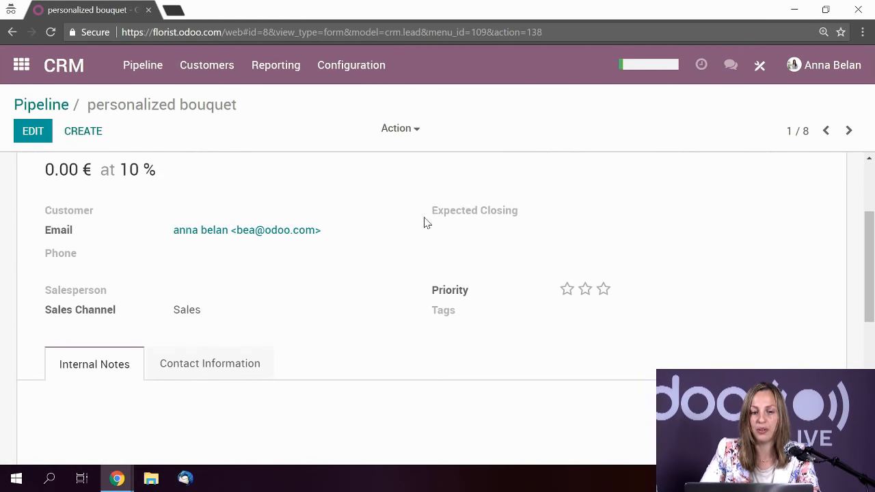
pyautogui.scroll(-3, 362, 211)
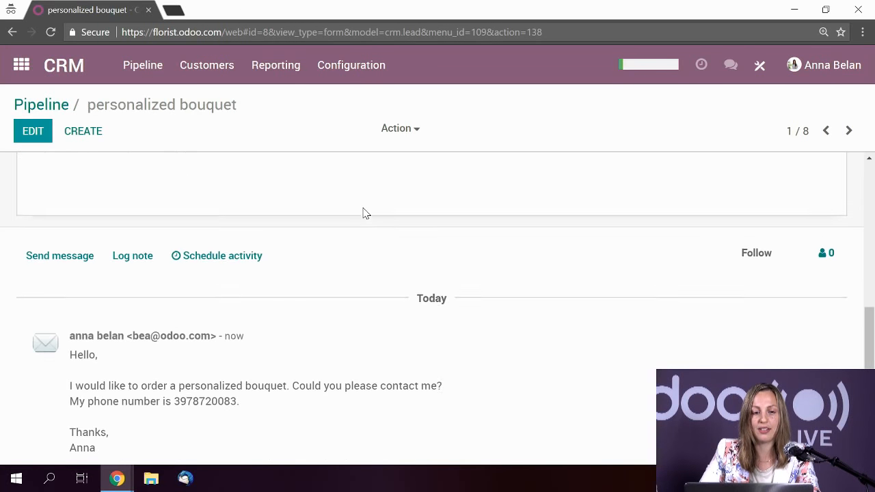
pyautogui.scroll(-2, 463, 291)
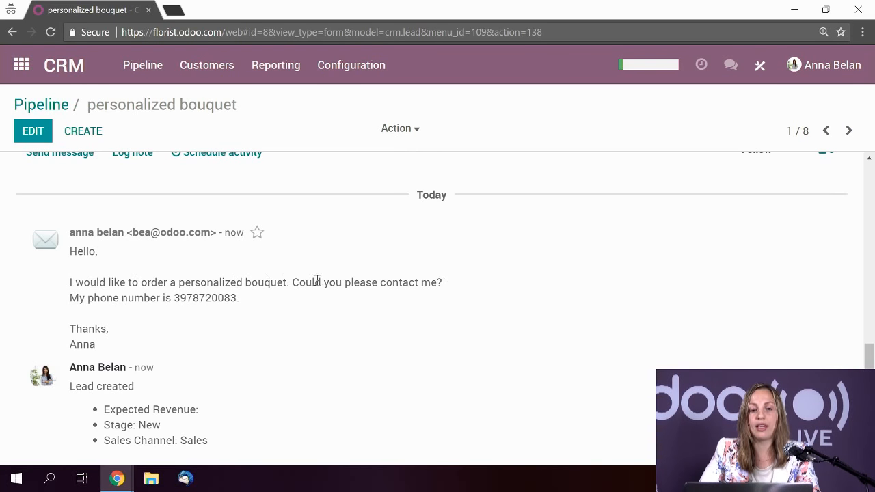
pyautogui.moveTo(176, 298); pyautogui.dragTo(267, 314)
pyautogui.click(281, 321)
pyautogui.scroll(10, 326, 335)
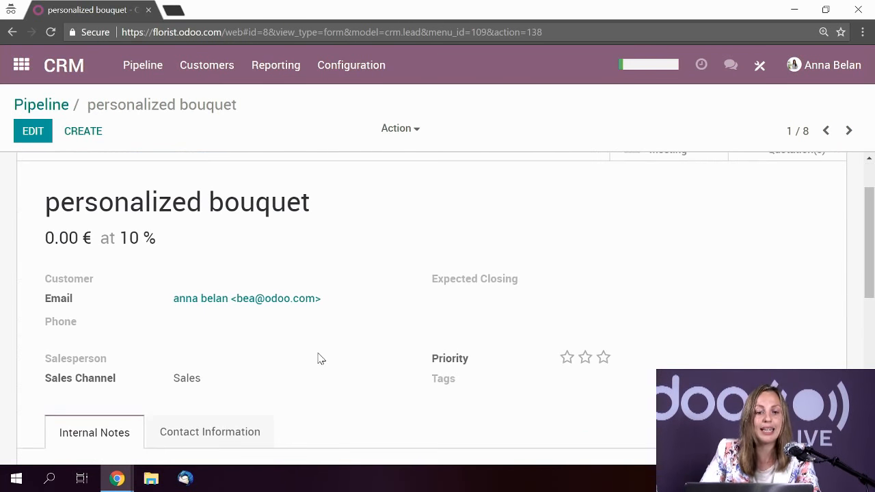
pyautogui.scroll(-5, 322, 359)
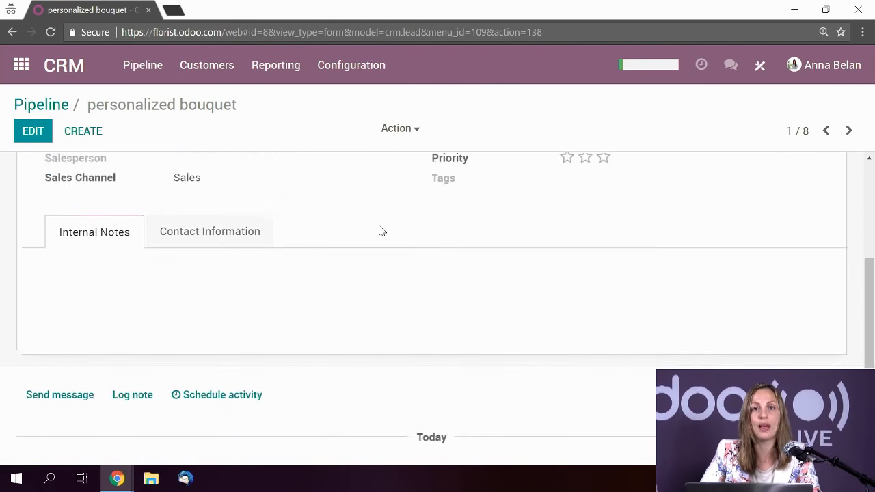
pyautogui.scroll(-5, 379, 239)
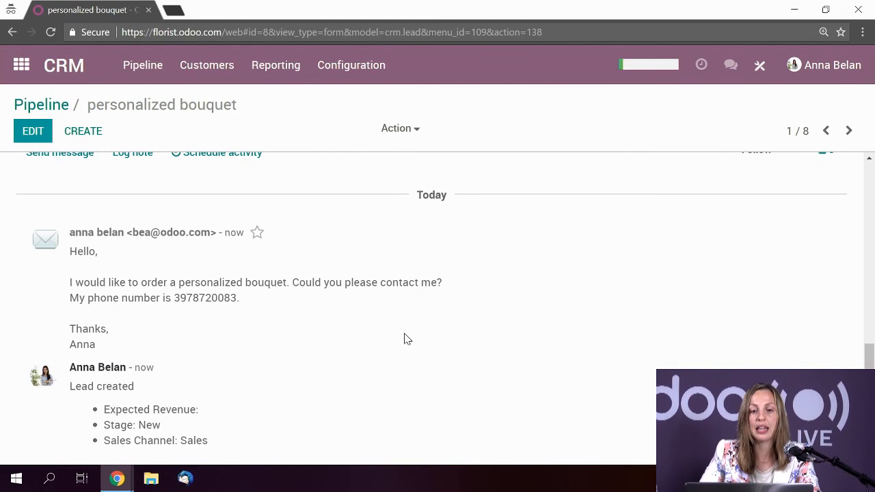
pyautogui.scroll(8, 410, 342)
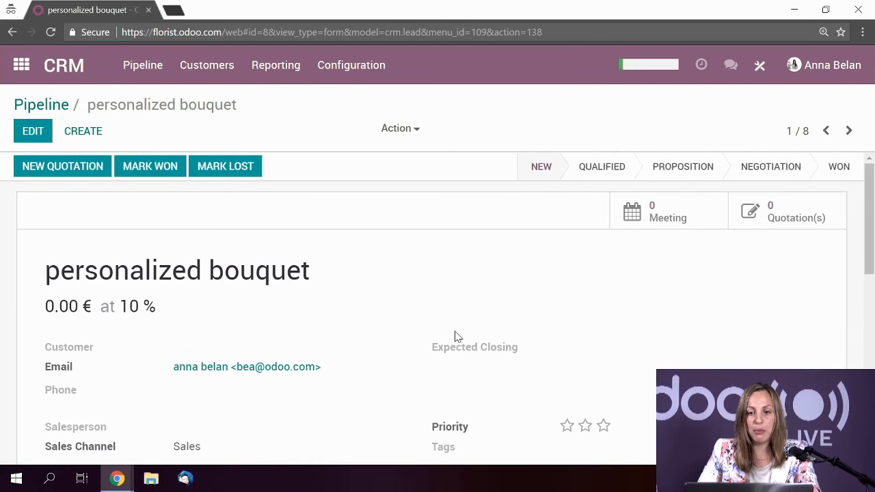
# - Leave the pipeline board and show the Customers page with its seven customer cards
pyautogui.click(70, 71)
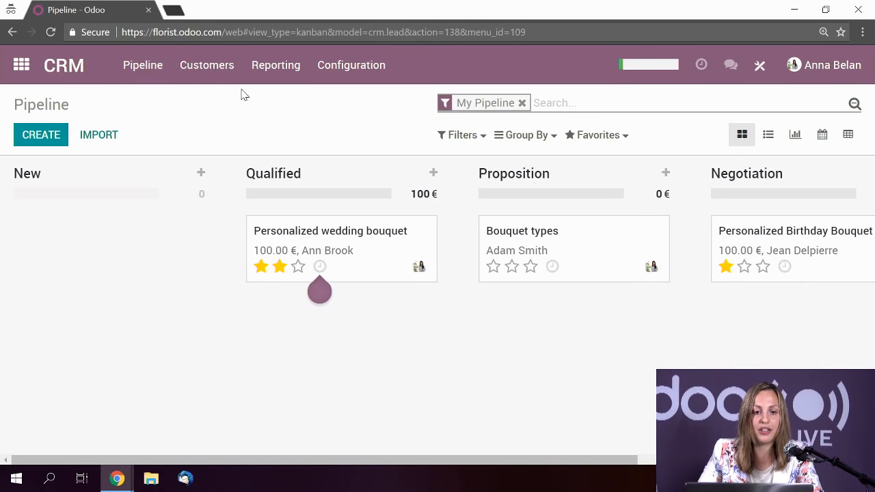
pyautogui.click(209, 74)
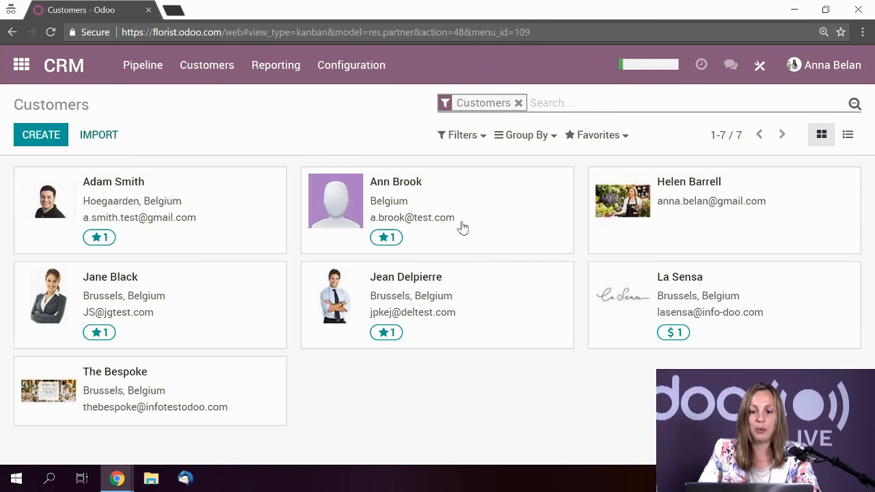
# - Open the La Sensa customer record in edit mode
pyautogui.click(790, 303)
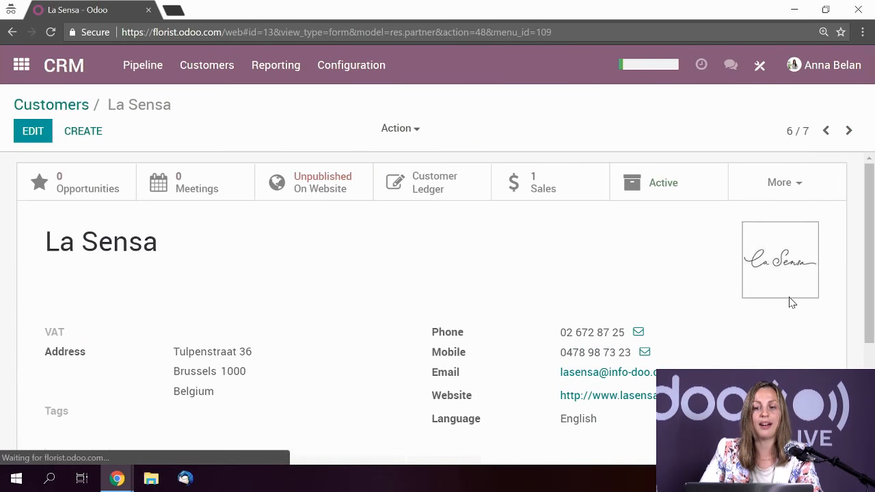
pyautogui.scroll(-1, 441, 317)
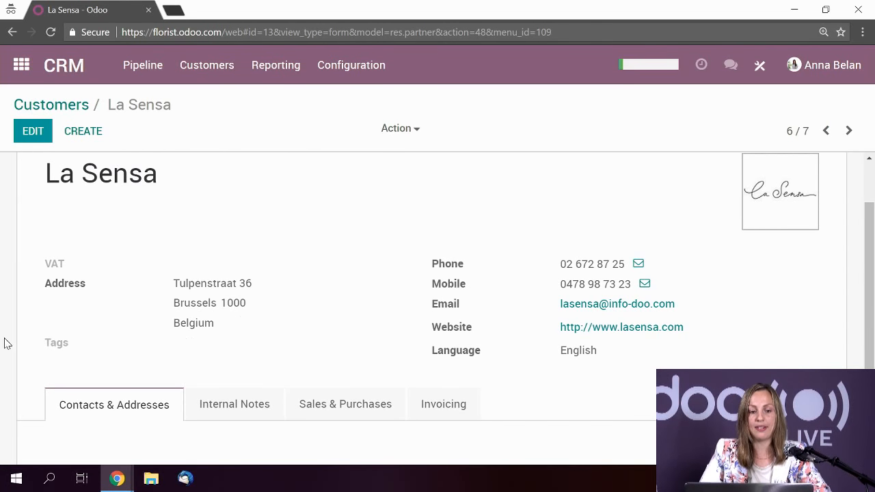
pyautogui.click(33, 133)
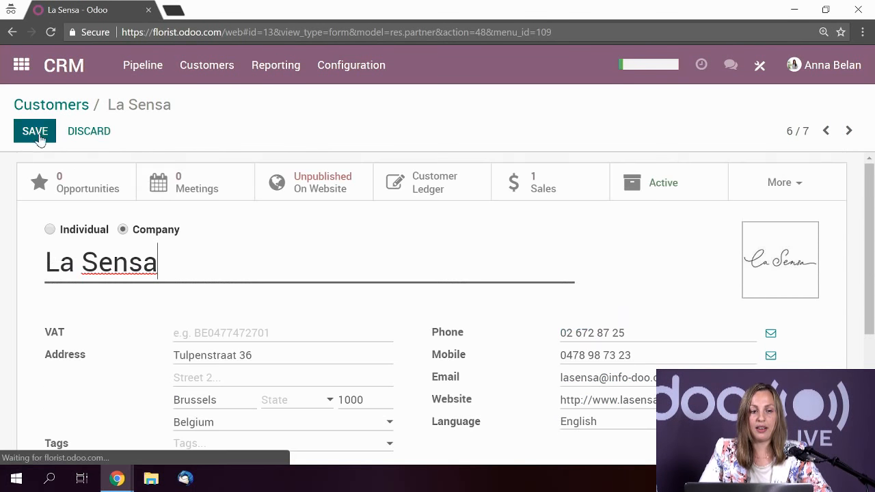
pyautogui.scroll(-1, 328, 243)
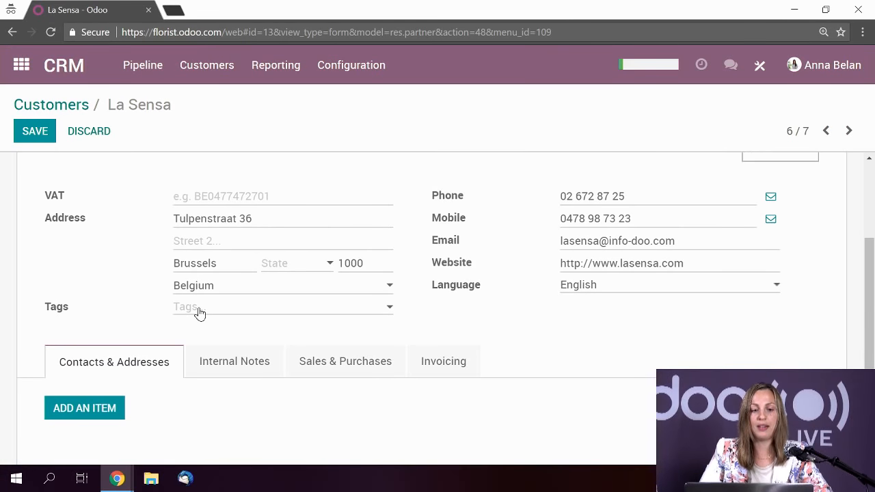
# - Create a light-blue 'large' tag on La Sensa, then move on to The Bespoke
pyautogui.click(197, 308)
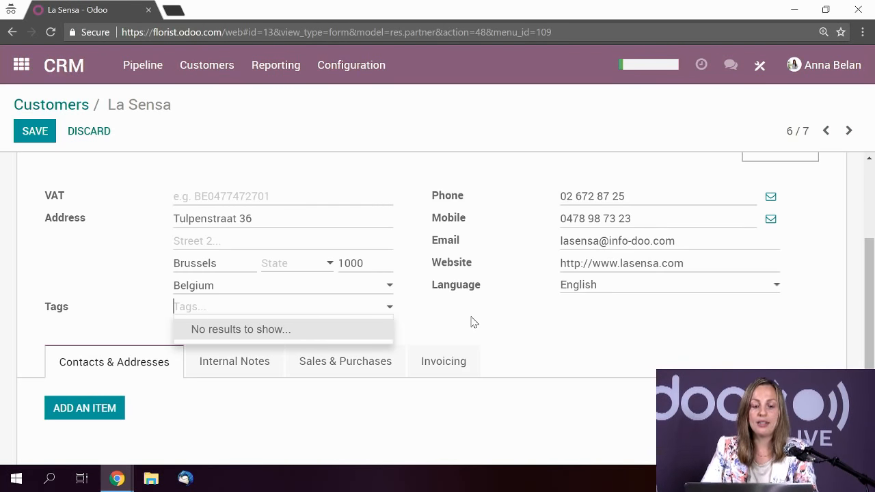
pyautogui.scroll(2, 153, 238)
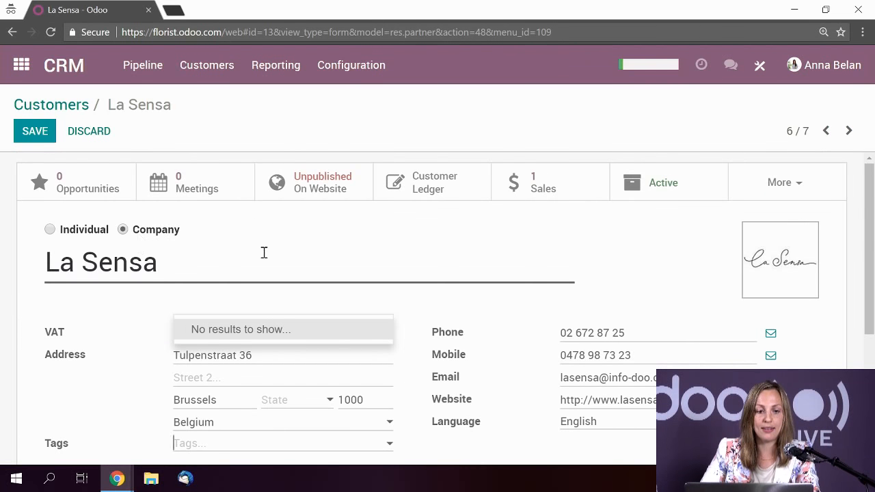
pyautogui.scroll(-2, 374, 292)
pyautogui.write('large')
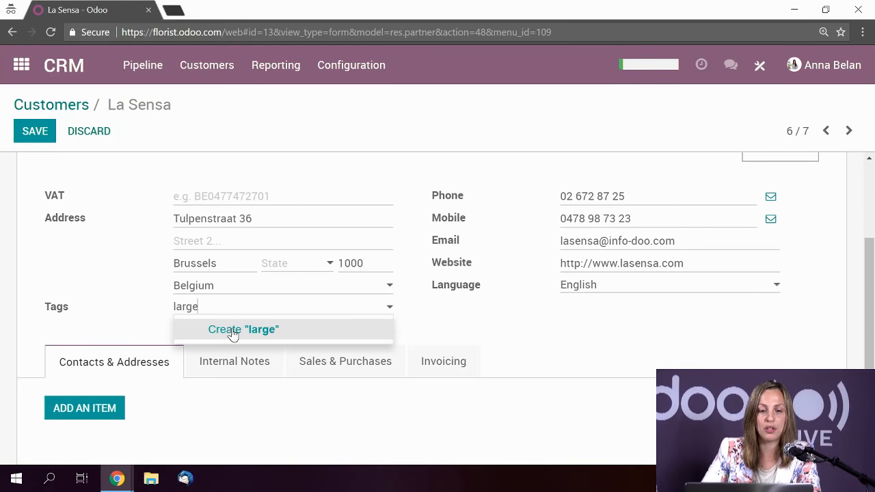
pyautogui.click(232, 331)
pyautogui.click(188, 308)
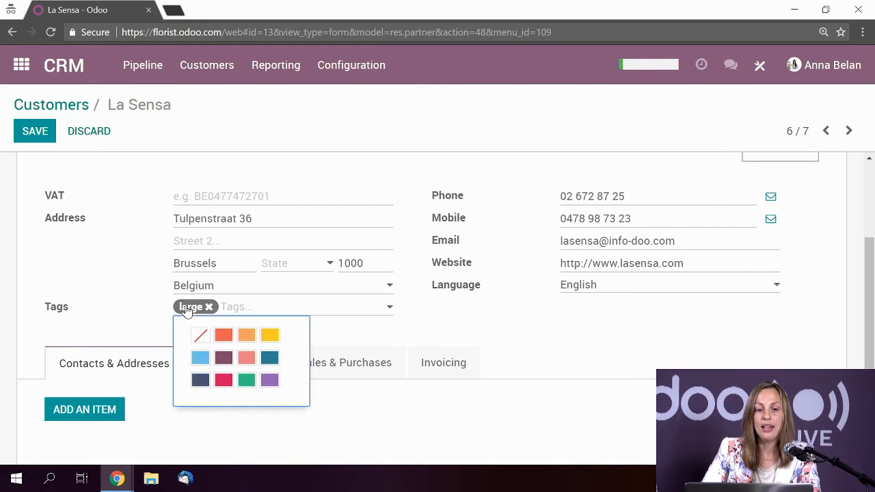
pyautogui.click(198, 358)
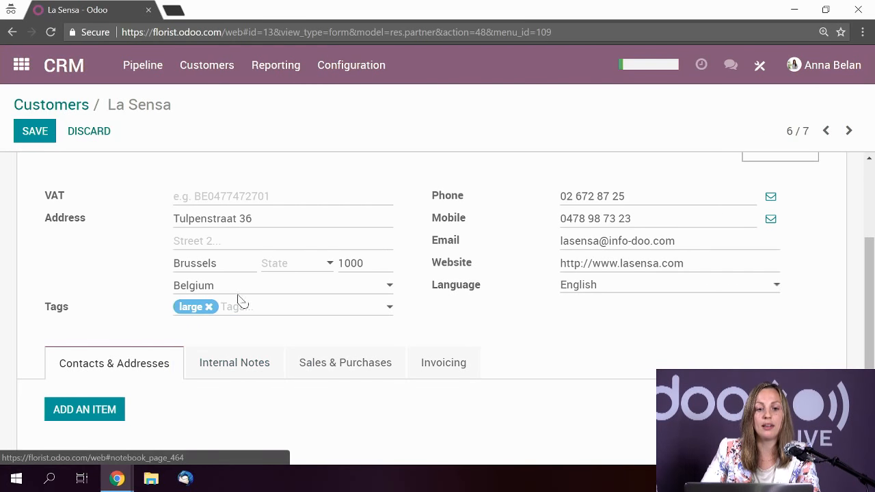
pyautogui.click(849, 130)
pyautogui.scroll(3, 503, 244)
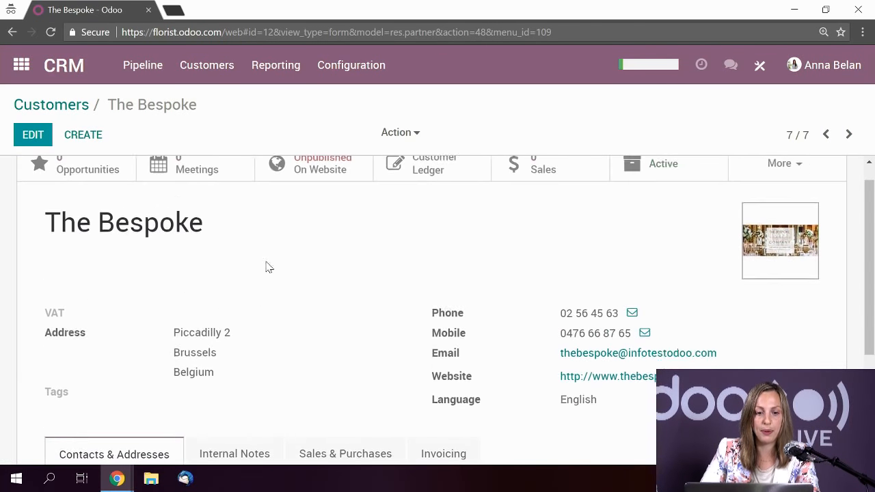
# - Add the existing 'large' tag to The Bespoke and save it
pyautogui.click(33, 135)
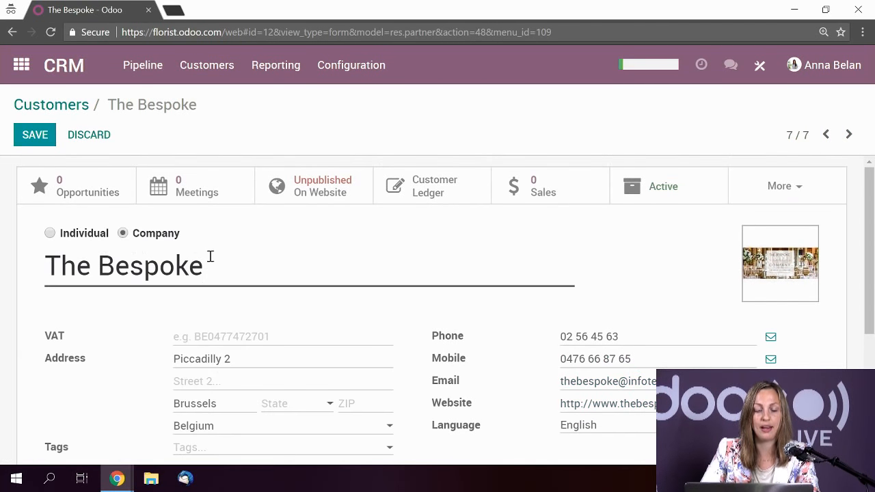
pyautogui.scroll(-3, 211, 256)
pyautogui.click(192, 243)
pyautogui.write('la')
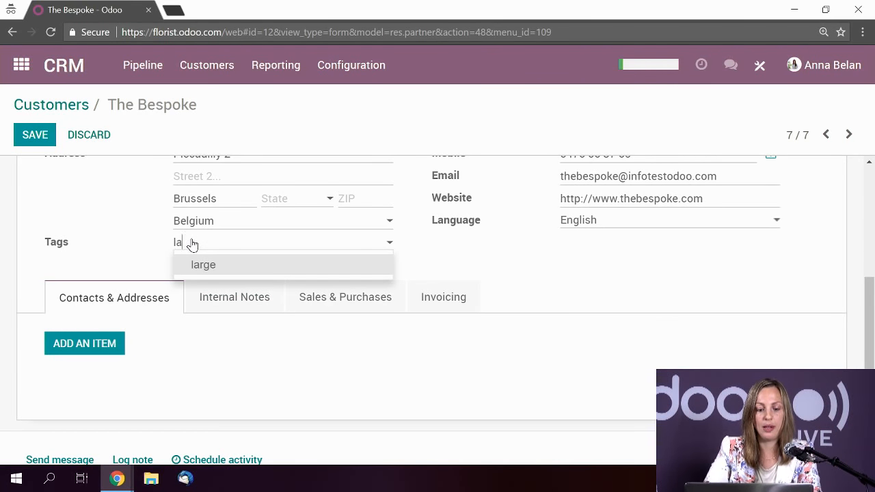
pyautogui.write('r')
pyautogui.click(212, 264)
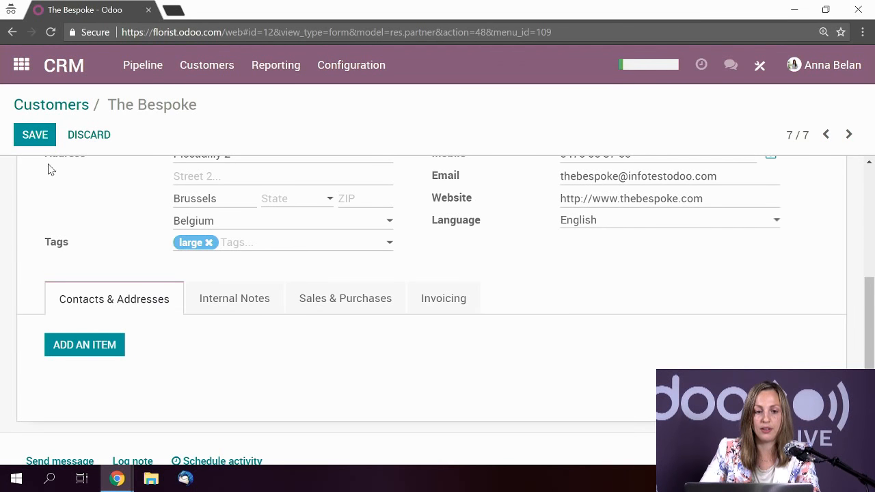
pyautogui.click(20, 136)
# - Give an earlier individual customer a new yellow 'small' tag and save the record
pyautogui.click(826, 134)
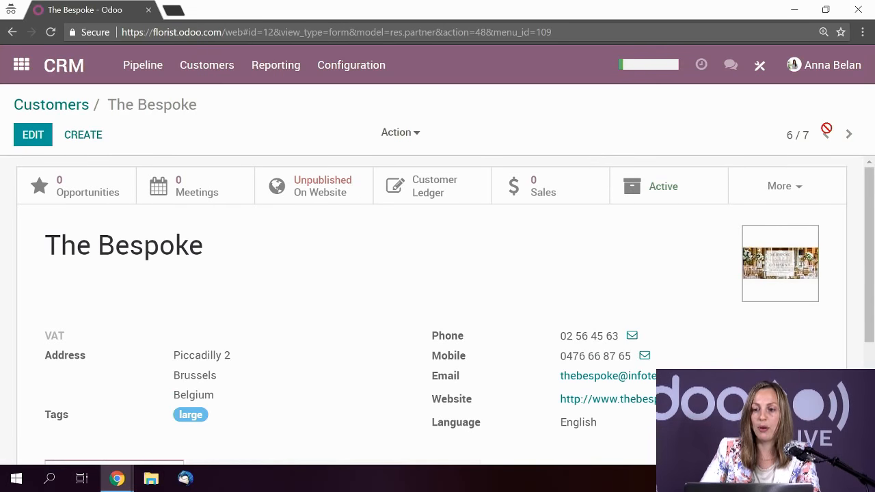
pyautogui.click(828, 140)
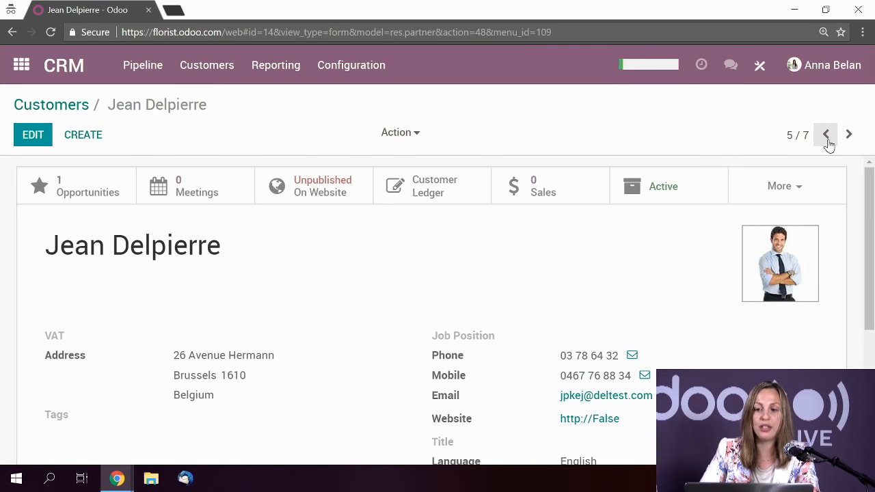
pyautogui.scroll(-2, 136, 296)
pyautogui.click(31, 137)
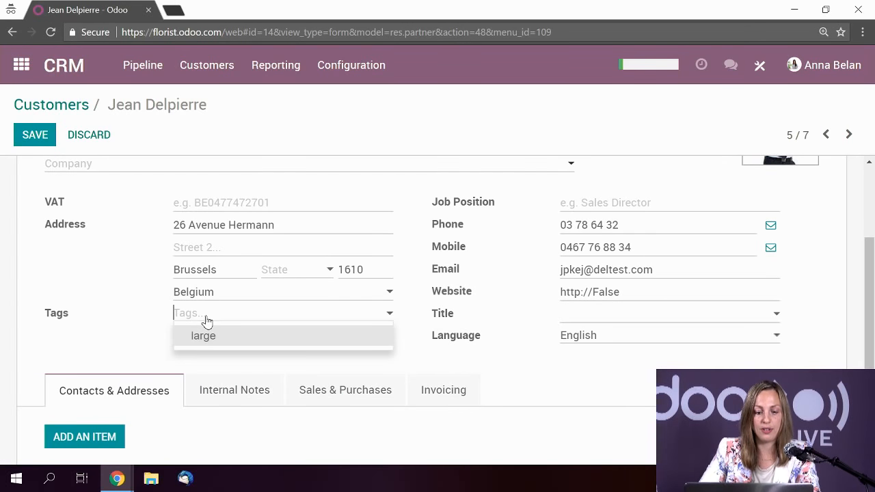
pyautogui.write('small')
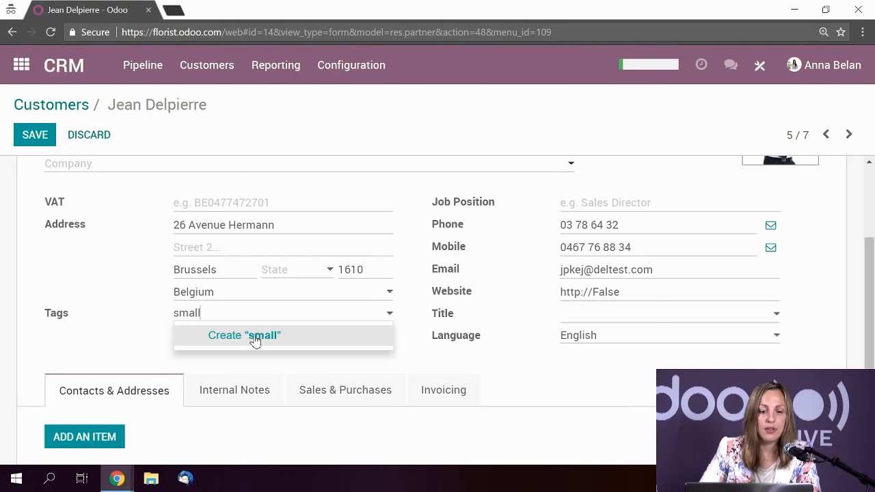
pyautogui.click(251, 335)
pyautogui.click(194, 313)
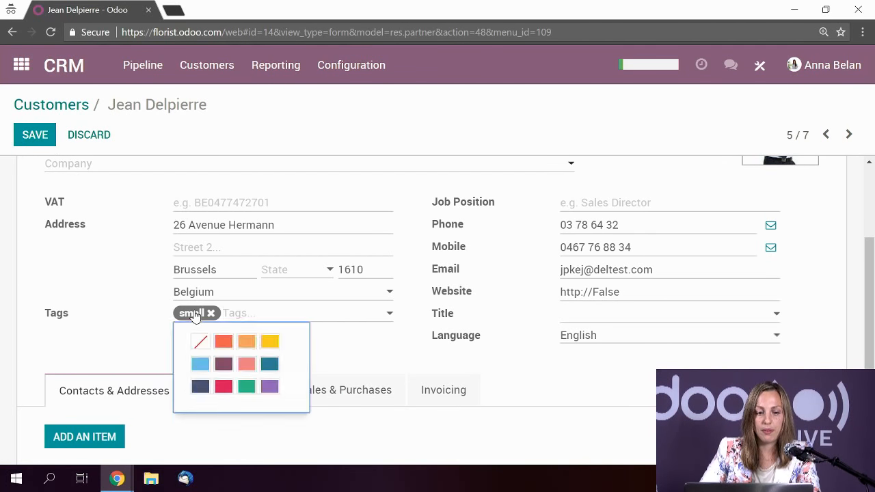
pyautogui.click(269, 342)
pyautogui.click(35, 136)
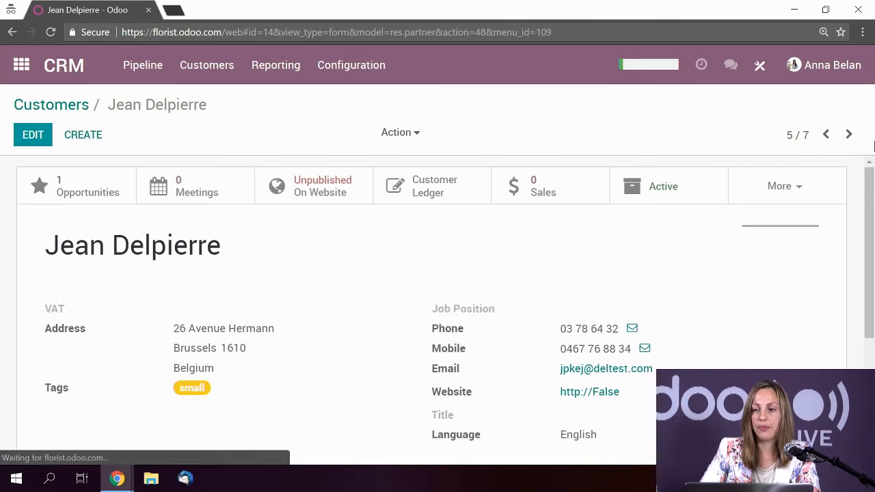
# - Tag the next individual customer back with 'small' and save it
pyautogui.click(824, 136)
pyautogui.scroll(-2, 71, 194)
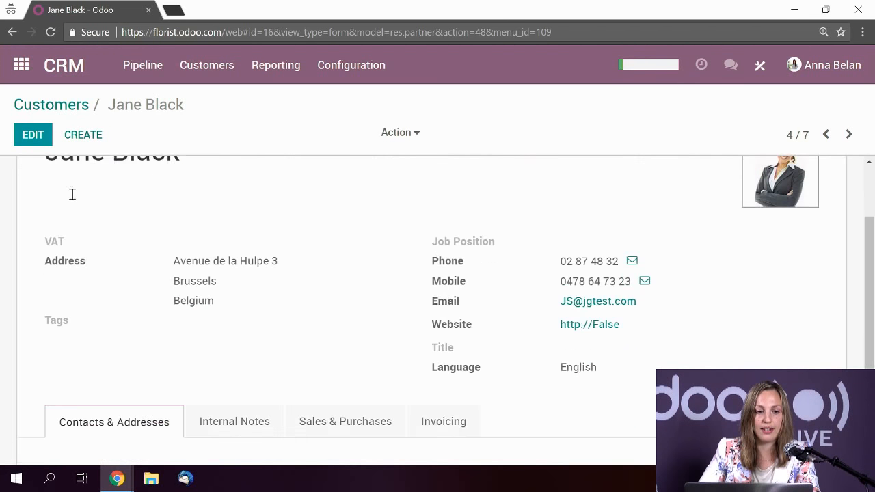
pyautogui.click(24, 137)
pyautogui.scroll(-3, 205, 392)
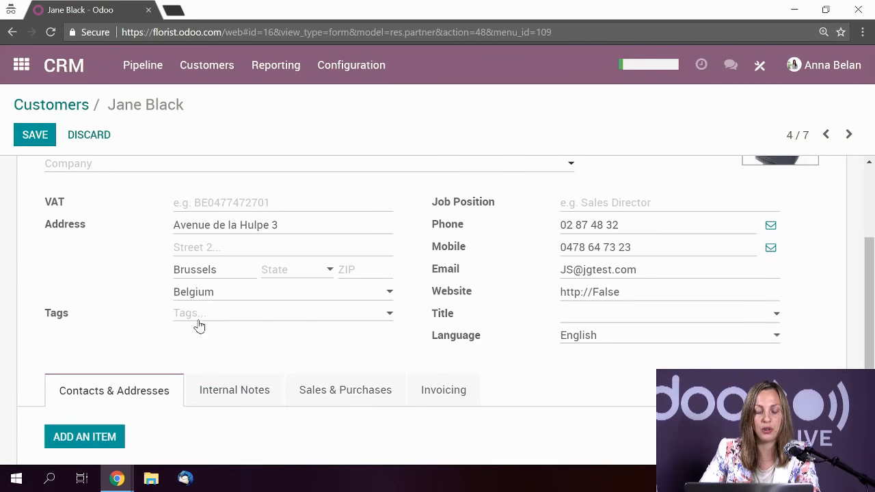
pyautogui.click(198, 325)
pyautogui.write('small')
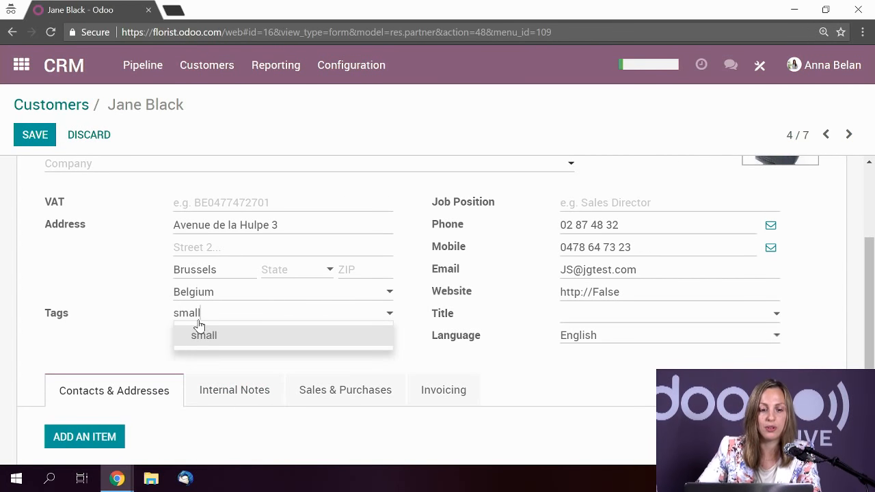
pyautogui.click(202, 335)
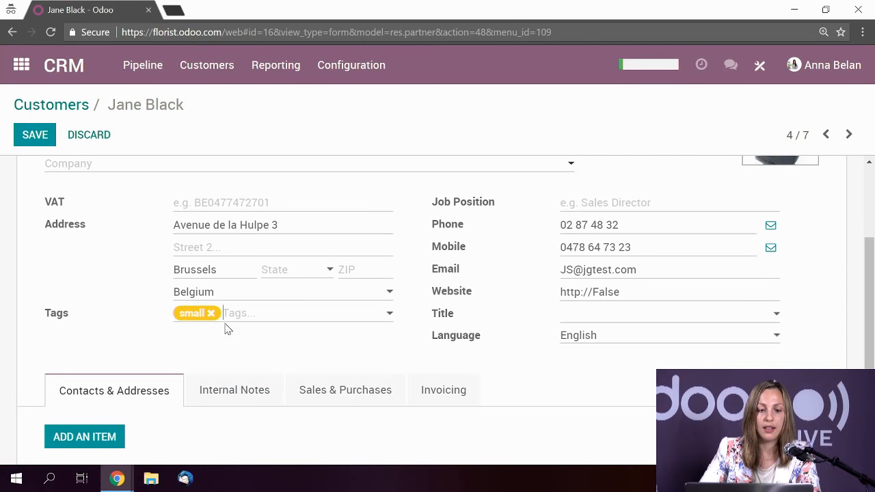
pyautogui.click(34, 135)
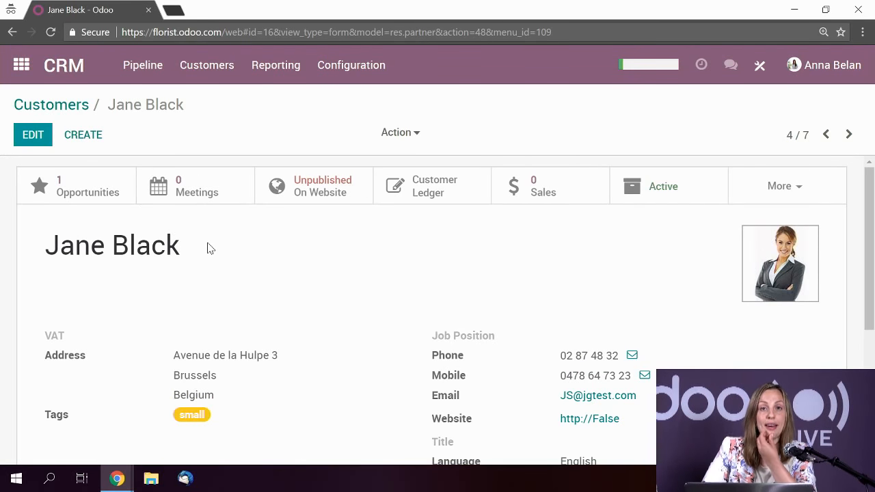
# - Return to all customers and filter them by the 'large' tag
pyautogui.click(48, 106)
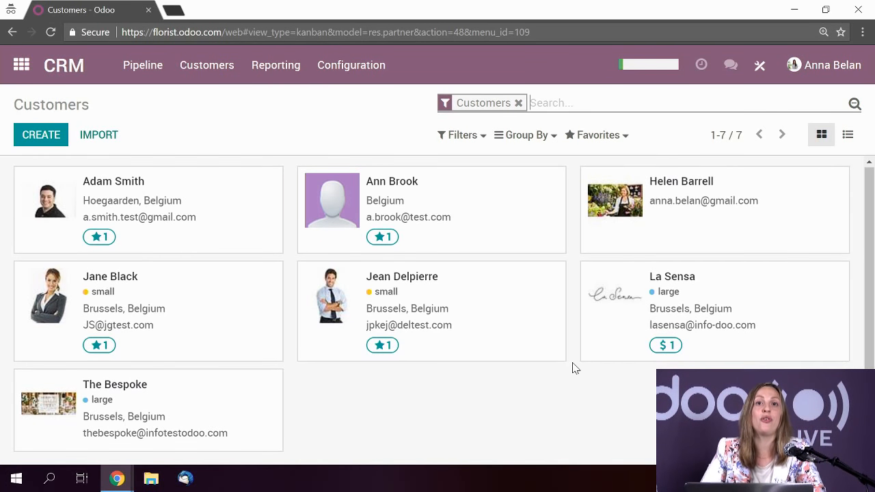
pyautogui.click(849, 138)
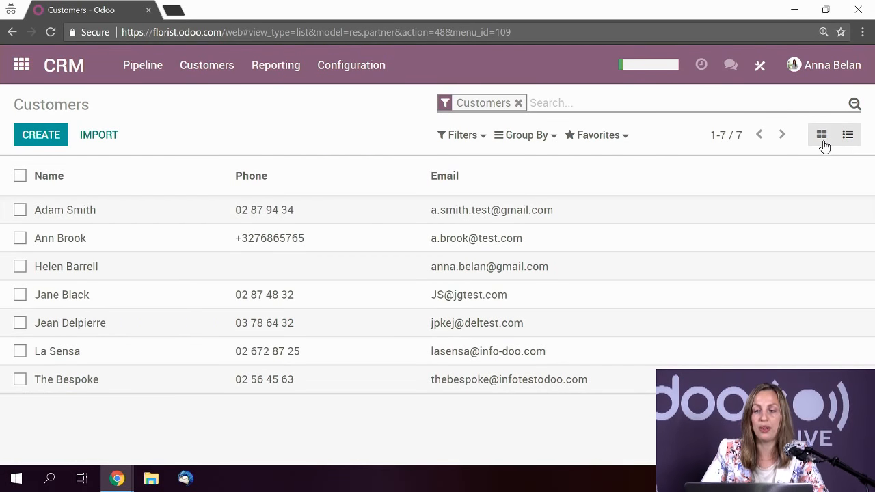
pyautogui.click(822, 140)
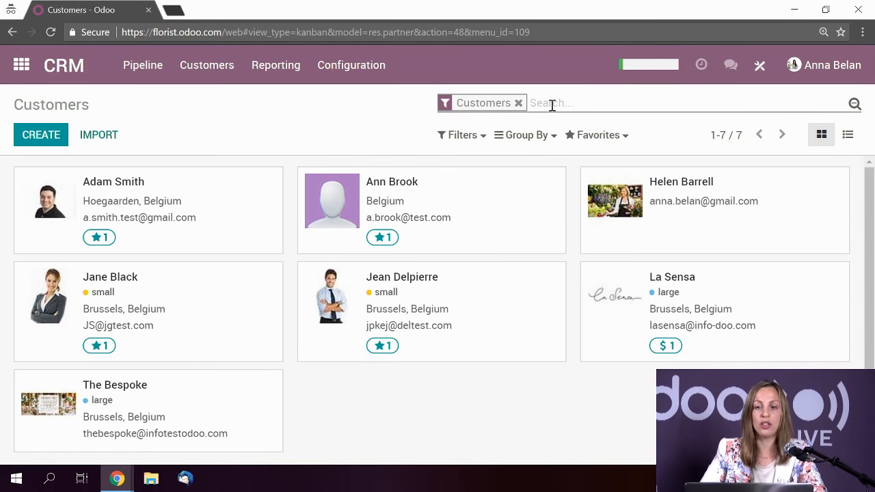
pyautogui.write('large')
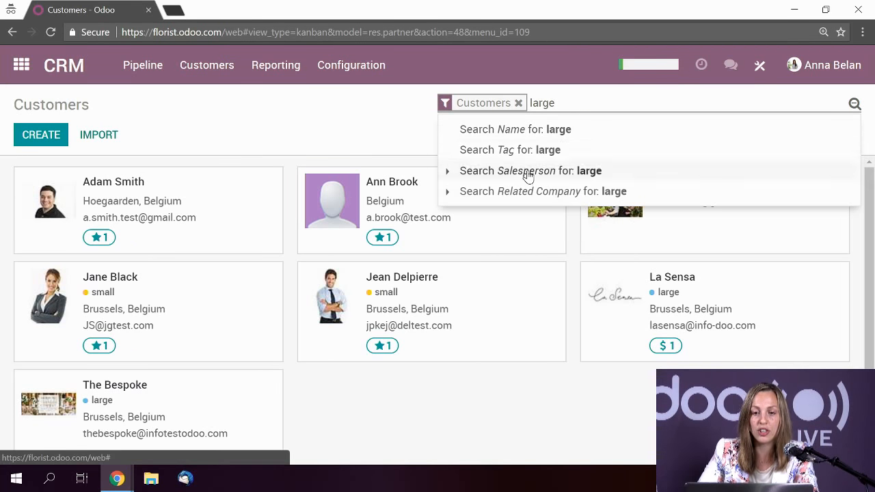
pyautogui.click(499, 152)
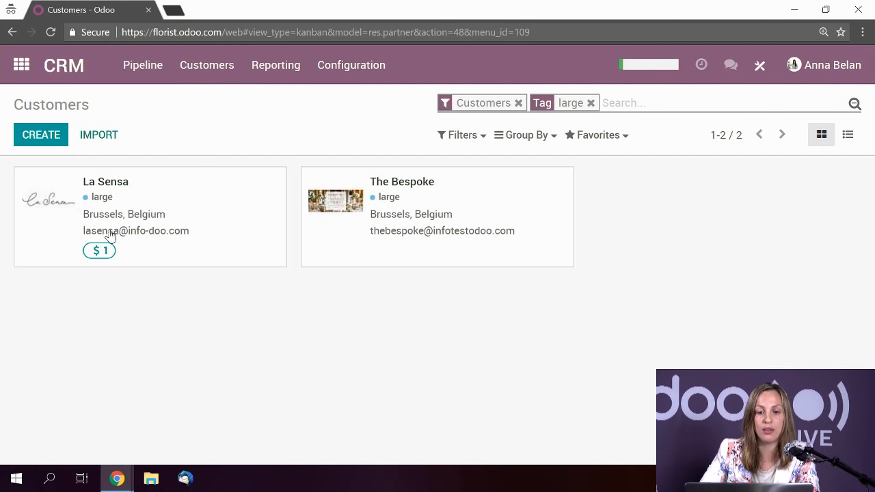
# - Open La Sensa from the two 'large'-tagged results and review its record
pyautogui.click(216, 233)
pyautogui.scroll(-3, 215, 232)
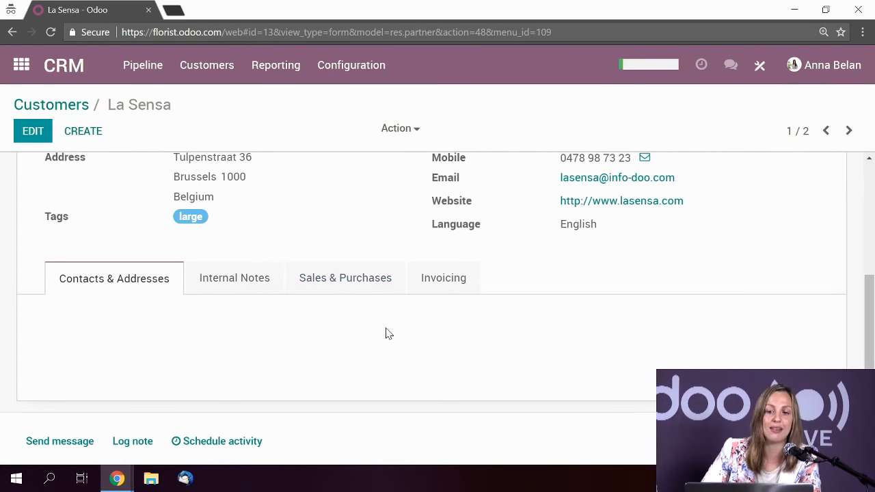
pyautogui.scroll(2, 374, 339)
pyautogui.scroll(1, 366, 325)
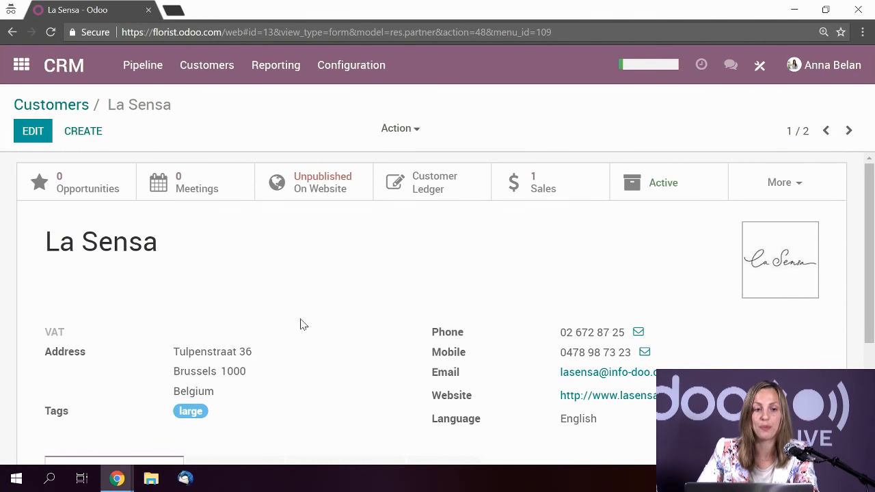
pyautogui.click(130, 71)
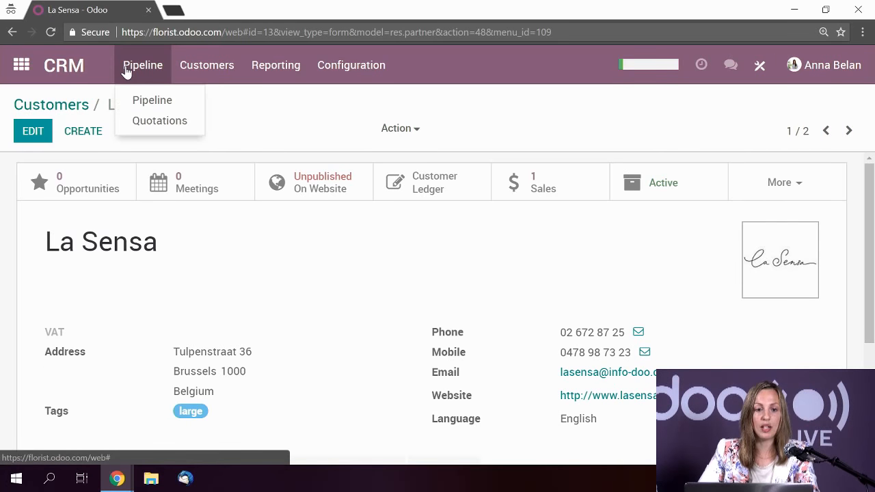
# - Move Bouquet types to Negotiation, then open the Personalized wedding bouquet opportunity (100.00 €, 30 %)
pyautogui.click(168, 95)
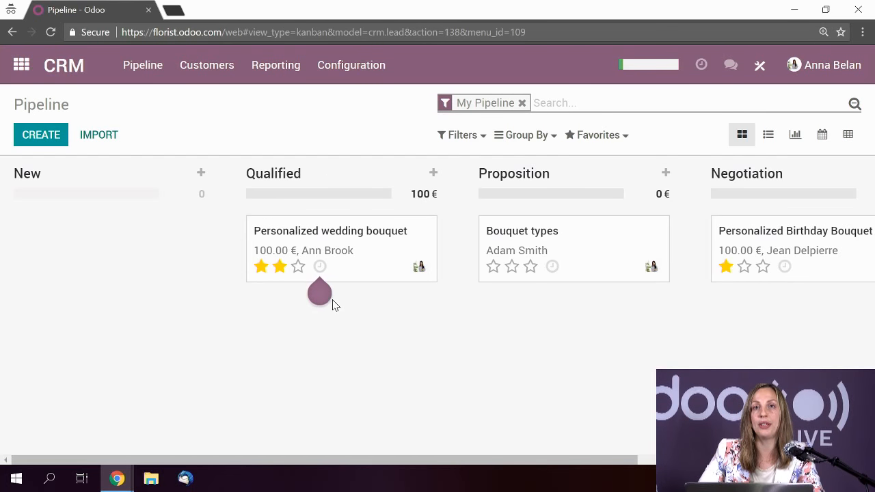
pyautogui.moveTo(590, 255); pyautogui.dragTo(830, 317)
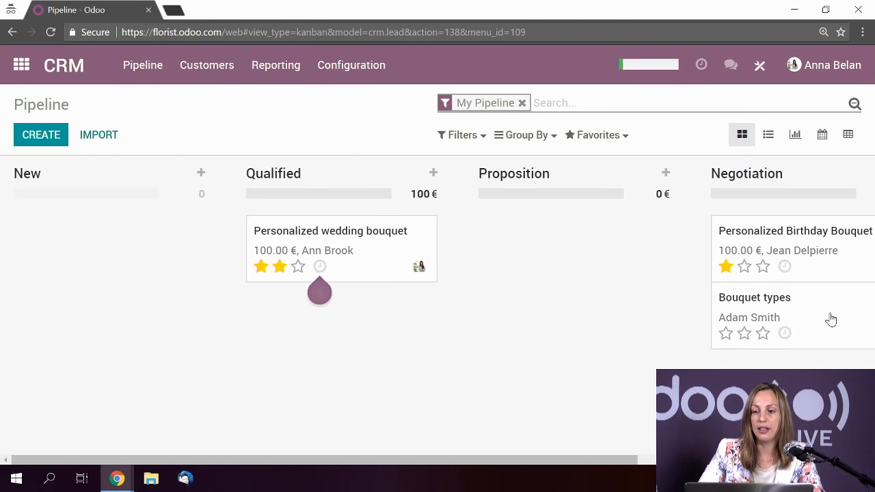
pyautogui.click(378, 258)
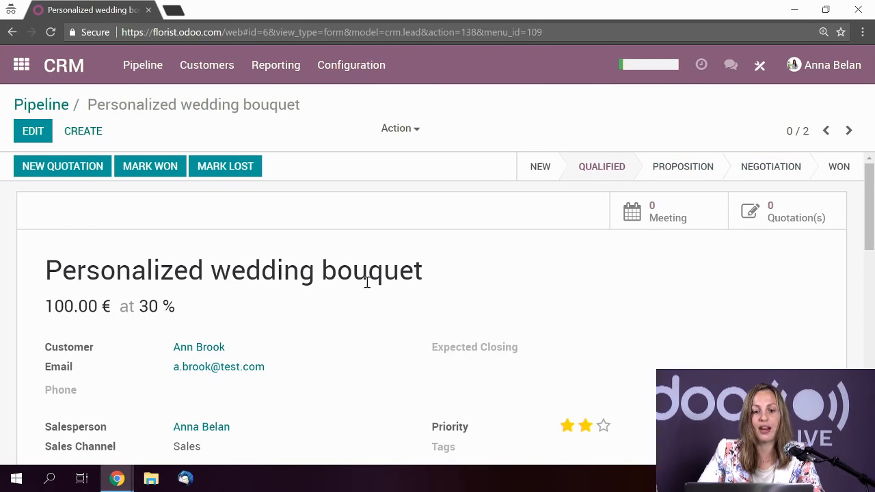
pyautogui.scroll(-2, 367, 282)
pyautogui.scroll(2, 373, 225)
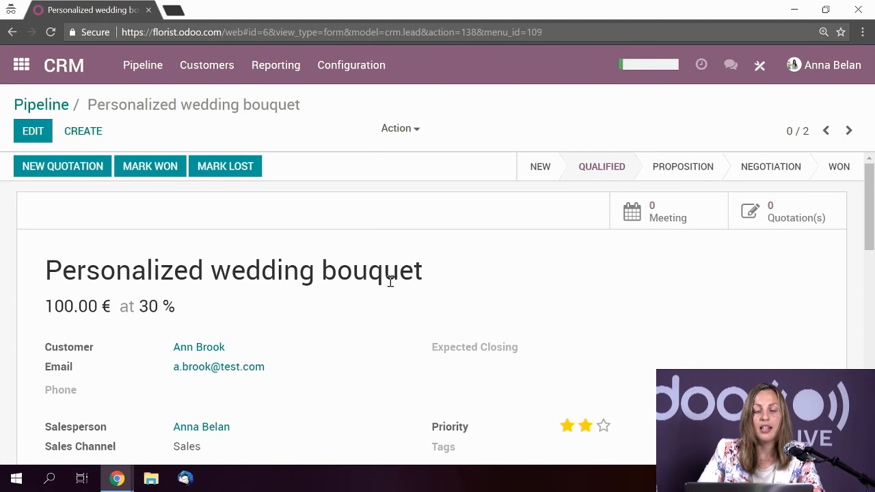
pyautogui.scroll(-8, 391, 284)
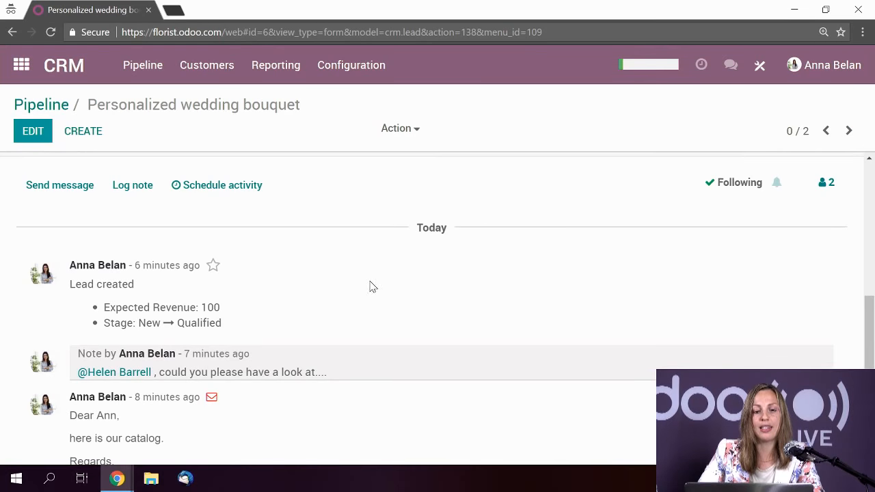
pyautogui.scroll(8, 369, 286)
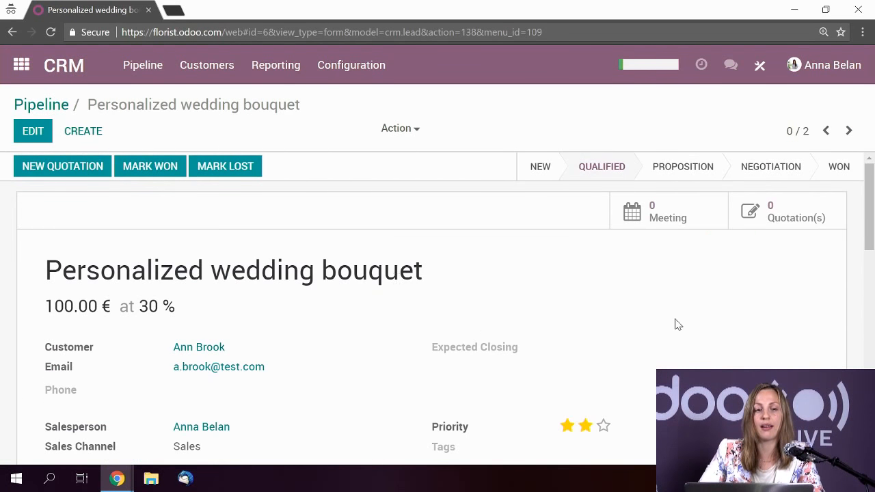
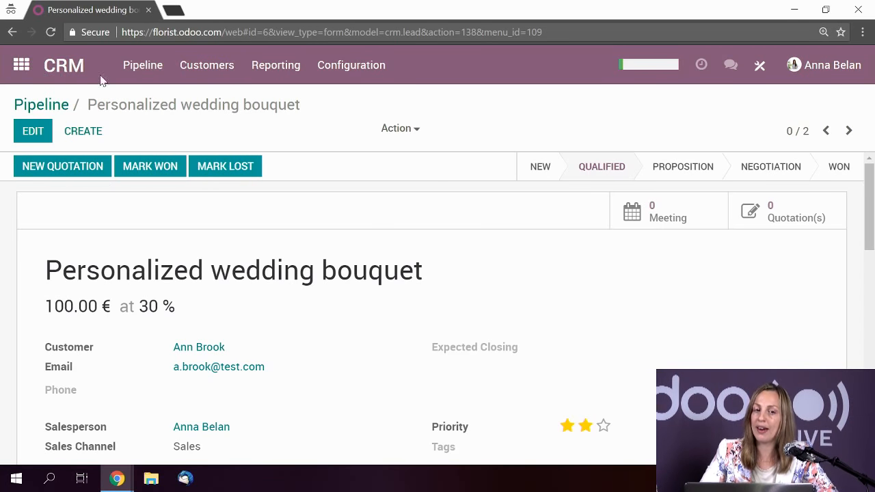
# - Start a new quotation from the opportunity and apply the Bouquet Mix template
pyautogui.click(63, 168)
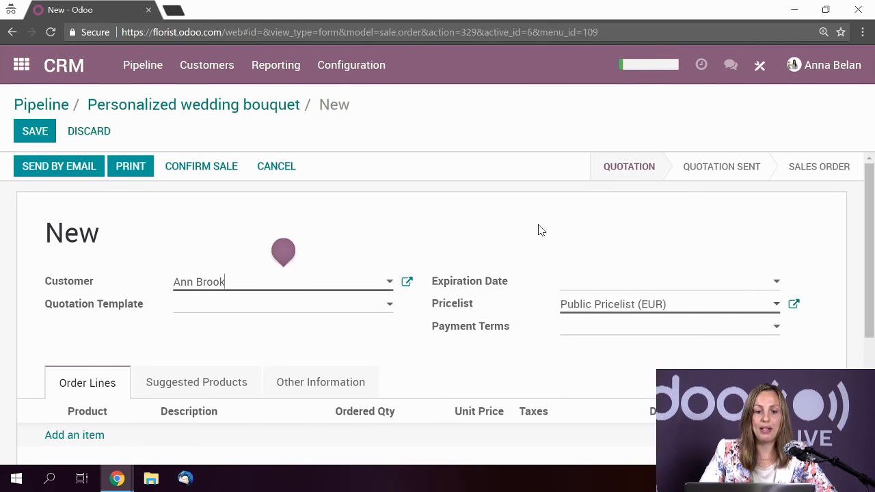
pyautogui.scroll(-1, 537, 229)
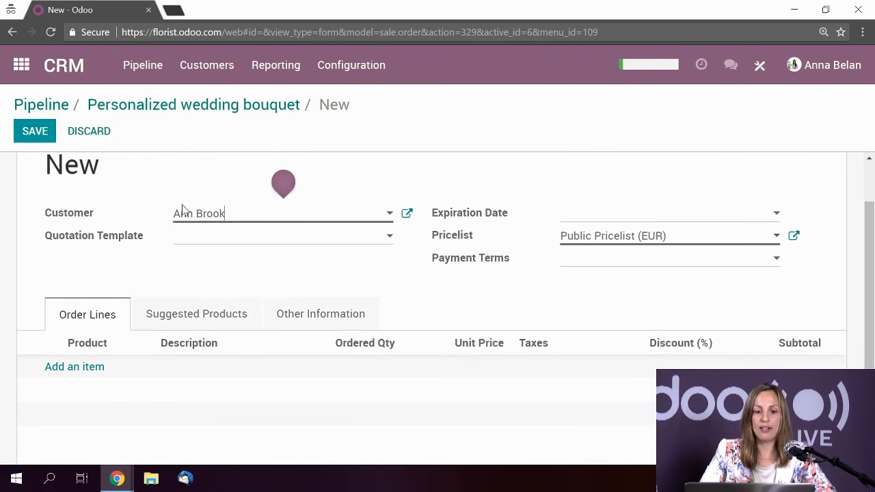
pyautogui.click(244, 240)
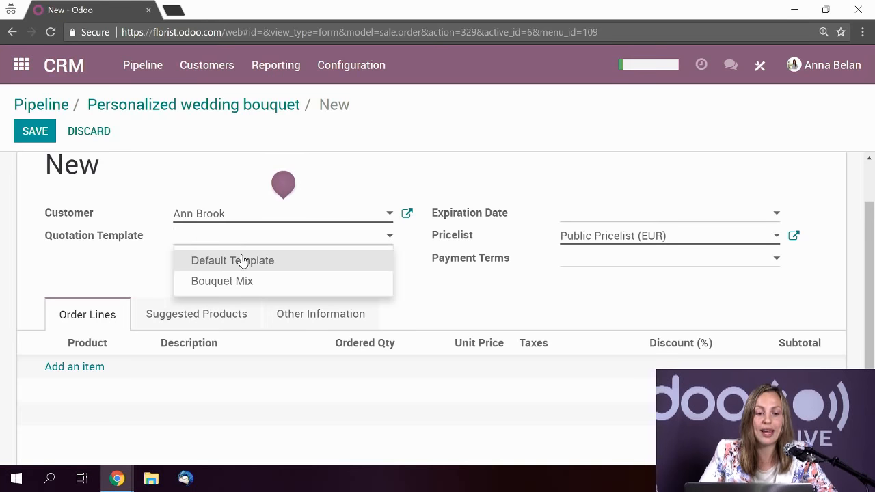
pyautogui.click(243, 290)
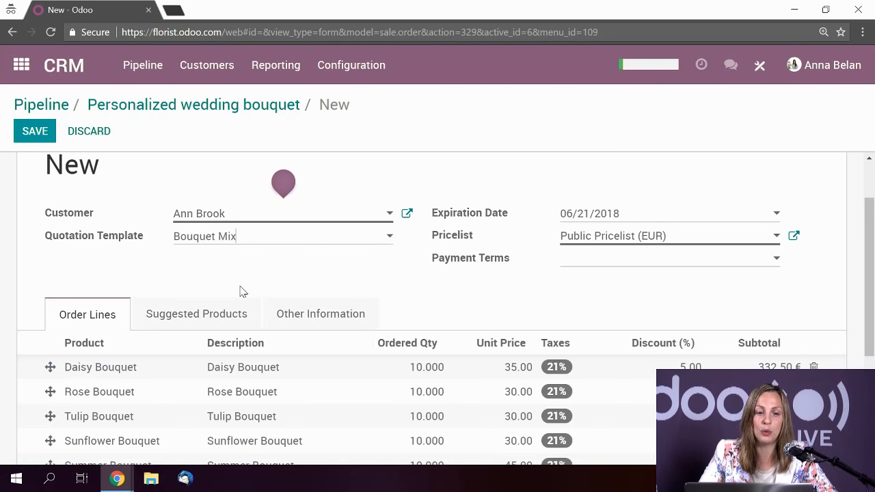
# - Switch the quotation template to Default Template, clearing the Bouquet Mix lines
pyautogui.scroll(-2, 441, 290)
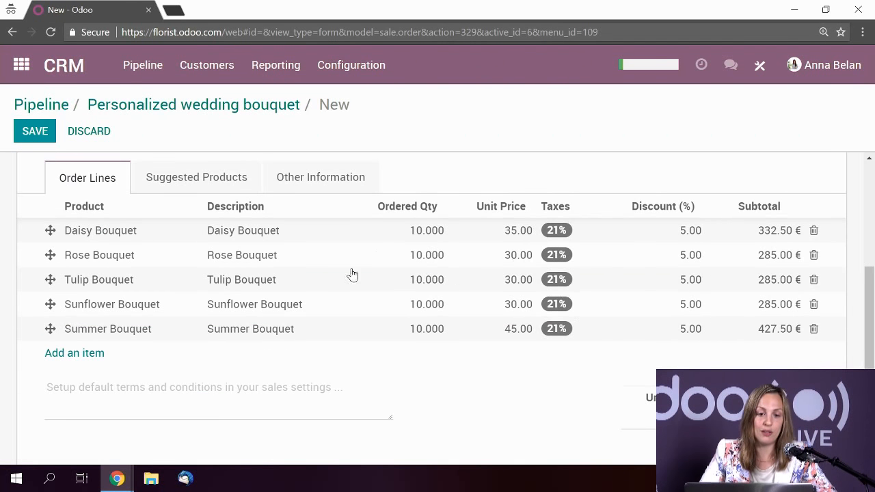
pyautogui.scroll(1, 473, 313)
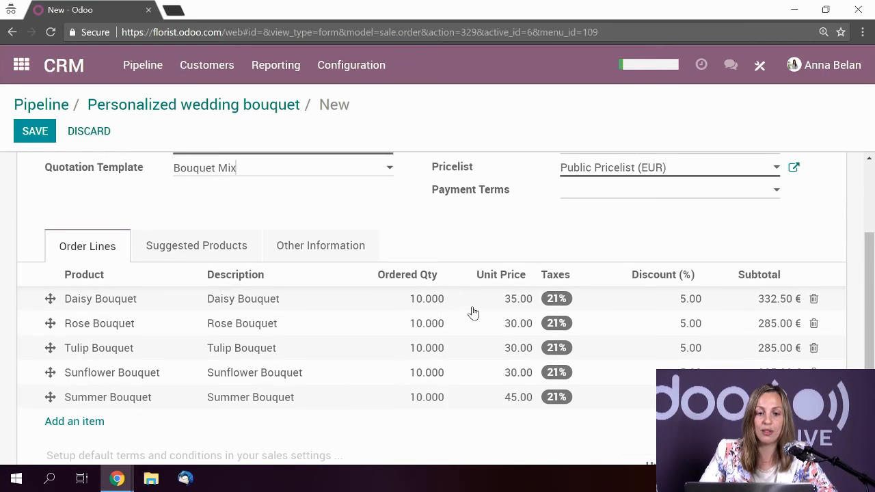
pyautogui.click(251, 174)
pyautogui.click(249, 200)
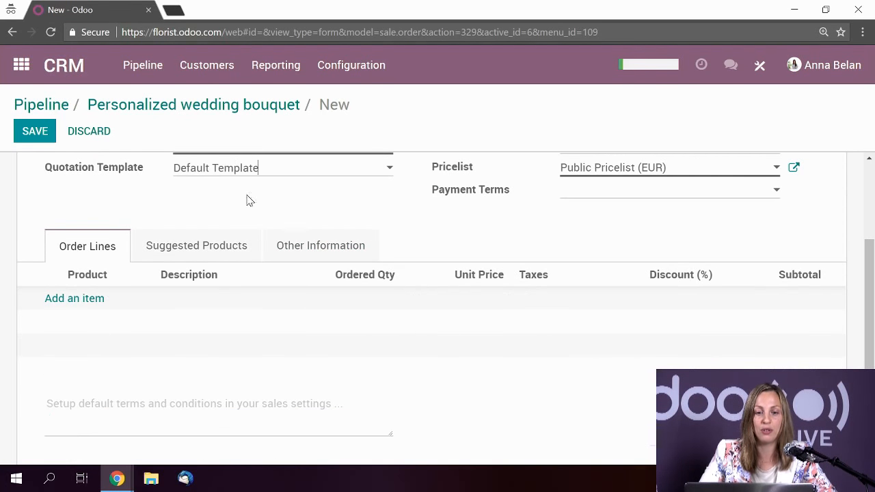
pyautogui.scroll(2, 301, 289)
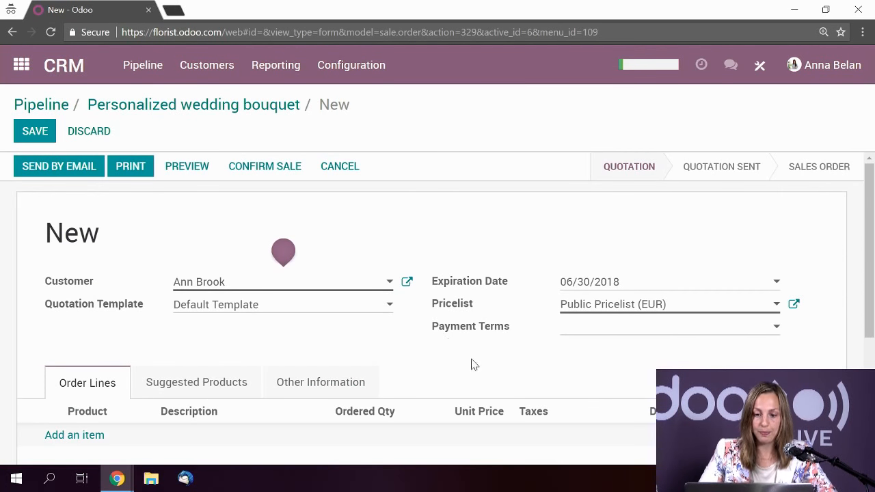
# - Set the expiration date to 06/06/2018 and payment terms to 15 Days
pyautogui.click(605, 283)
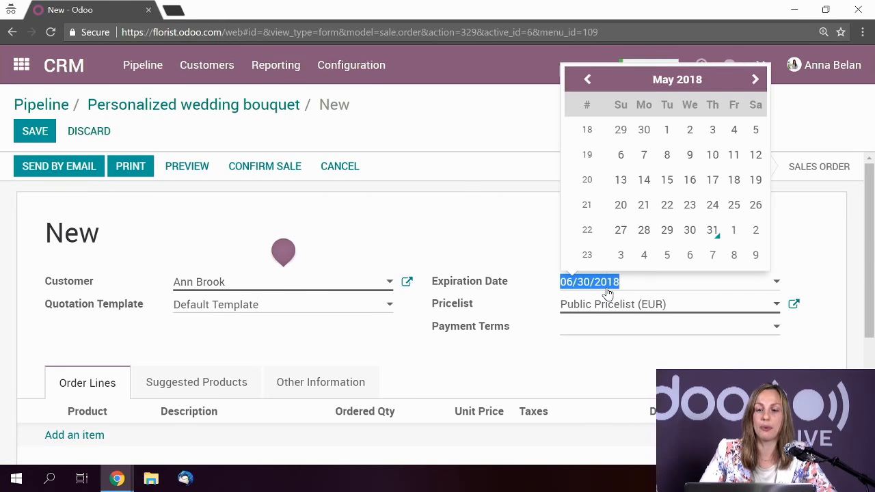
pyautogui.click(683, 258)
pyautogui.click(631, 330)
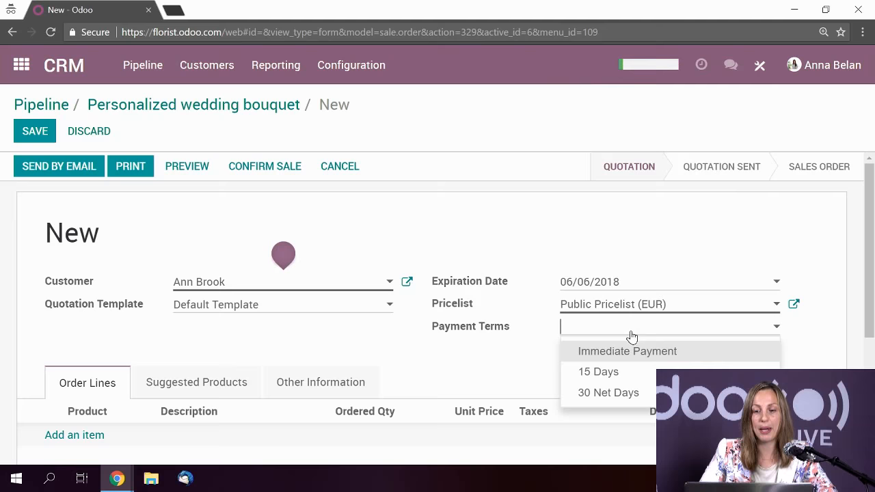
pyautogui.click(609, 373)
pyautogui.scroll(-2, 607, 381)
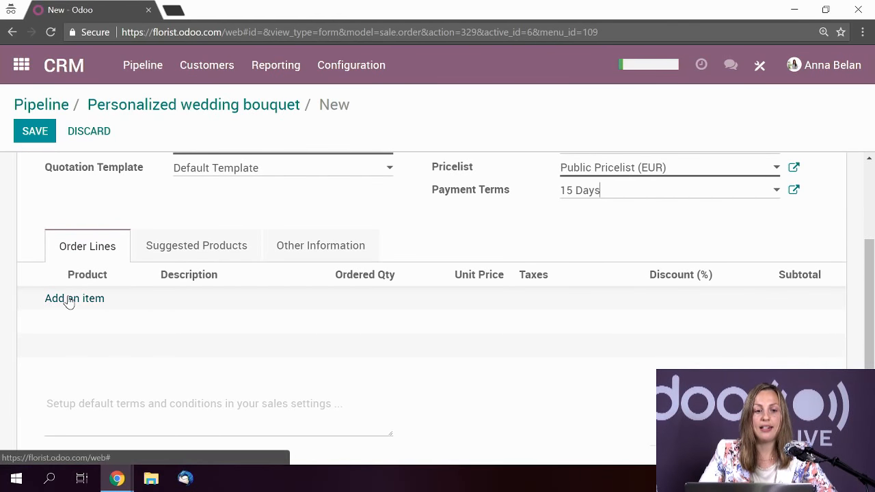
# - Add a Wedding Bouquet order line at 60.00 and remove its 21% tax
pyautogui.click(68, 299)
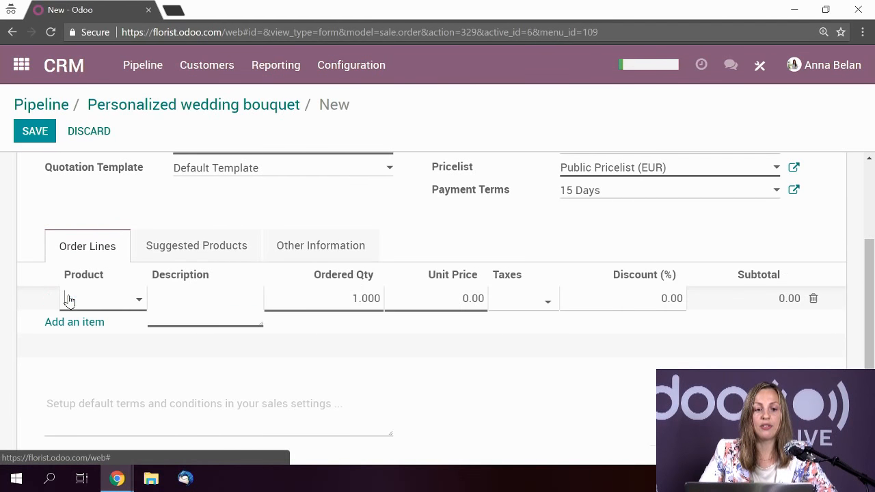
pyautogui.click(109, 303)
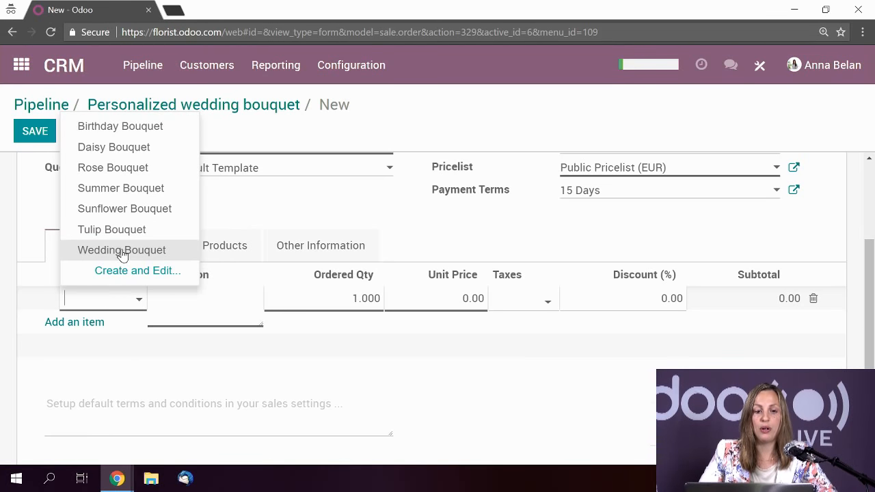
pyautogui.press('Escape')
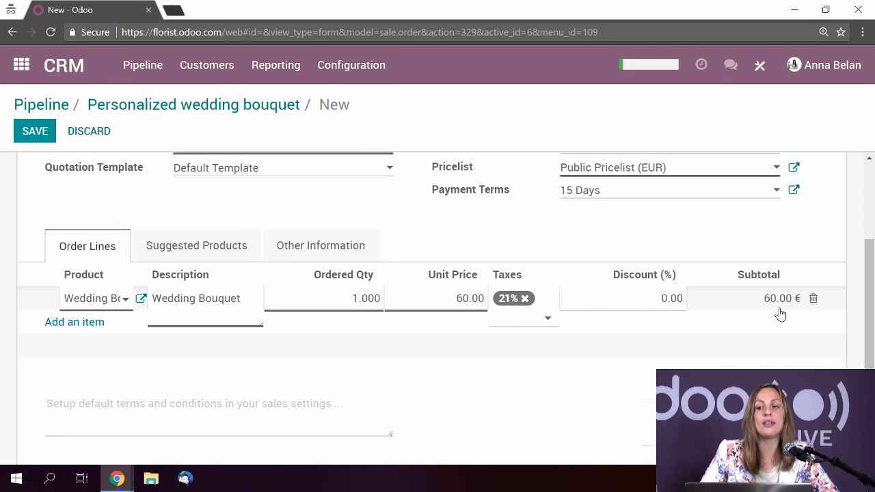
pyautogui.click(525, 299)
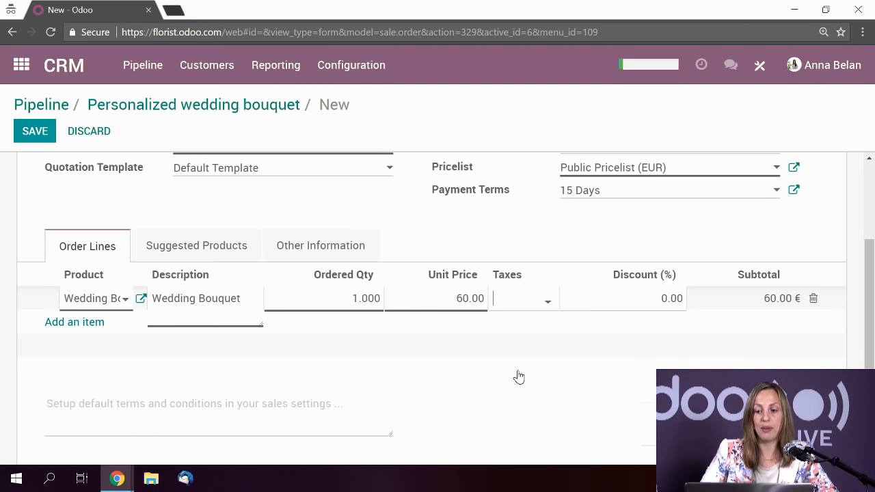
pyautogui.scroll(-1, 517, 376)
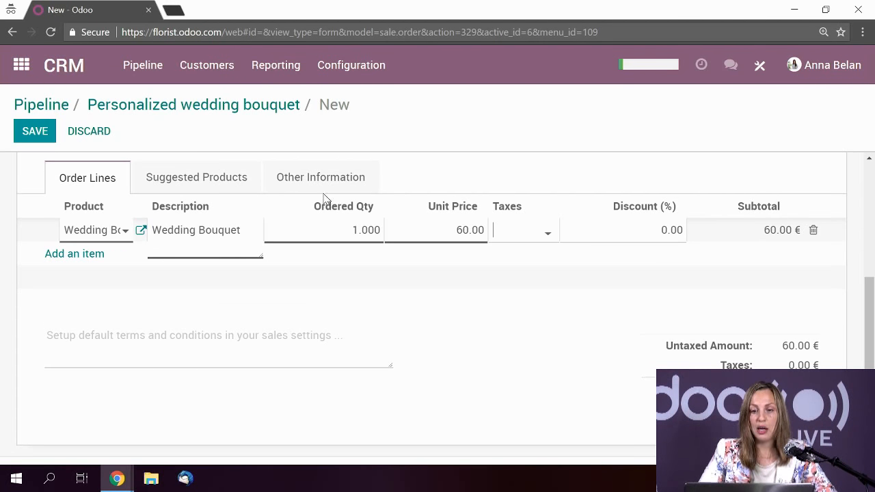
pyautogui.scroll(3, 340, 314)
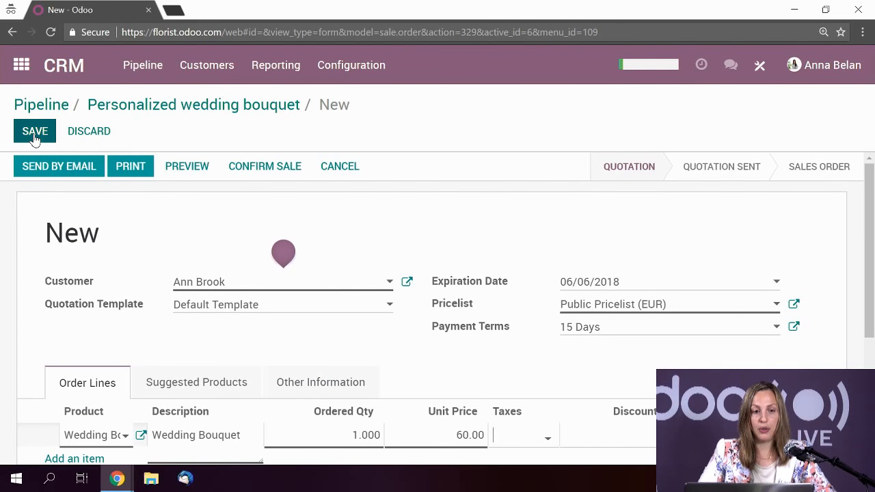
# - Save the new quotation, which becomes SO003
pyautogui.click(34, 133)
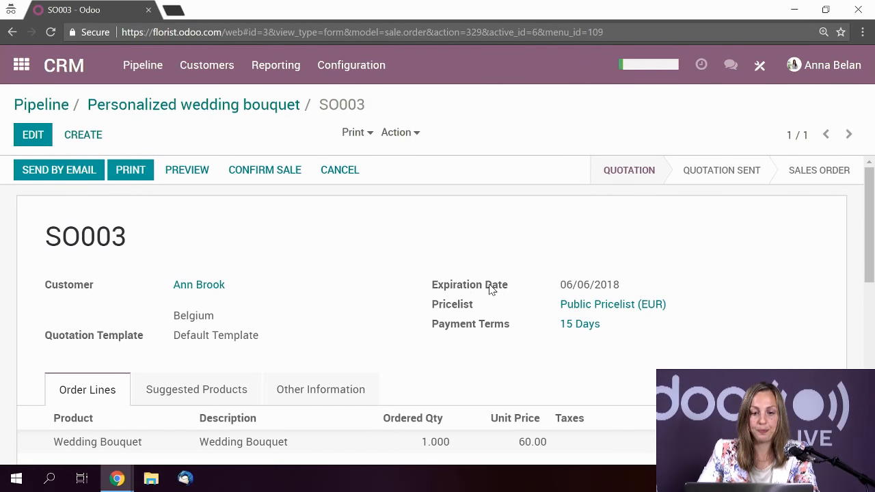
pyautogui.scroll(-4, 490, 288)
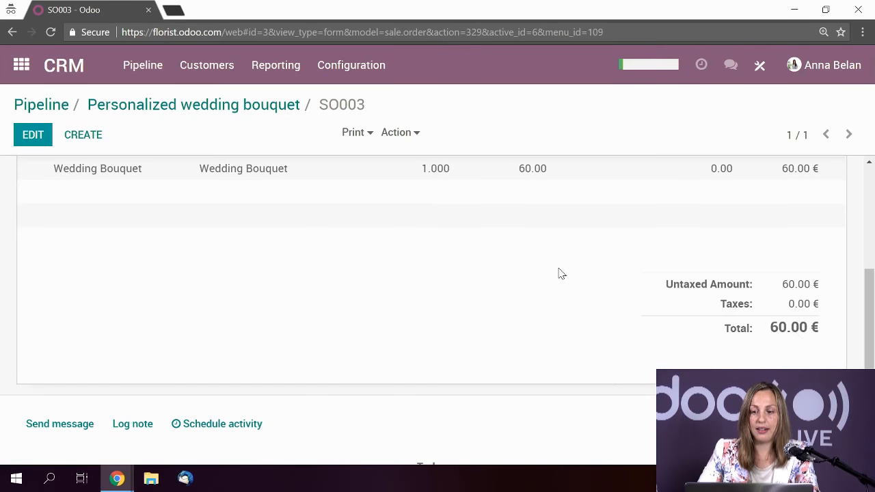
pyautogui.scroll(4, 456, 297)
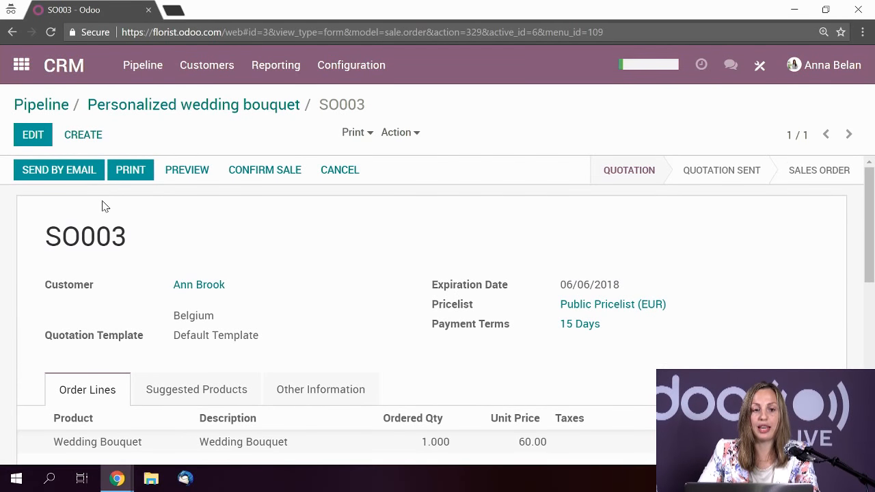
# - Open the quotation email composer titled 'Florist Quotation (Ref SO003)' and review it
pyautogui.click(63, 173)
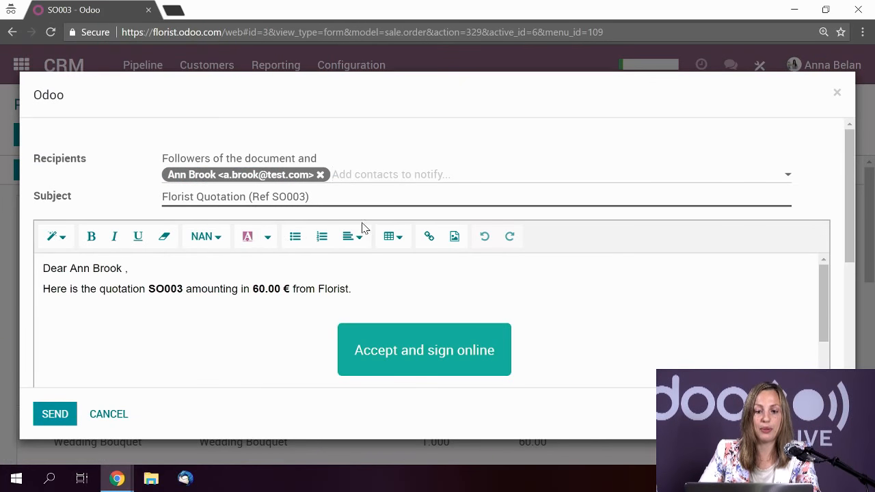
pyautogui.scroll(-2, 594, 287)
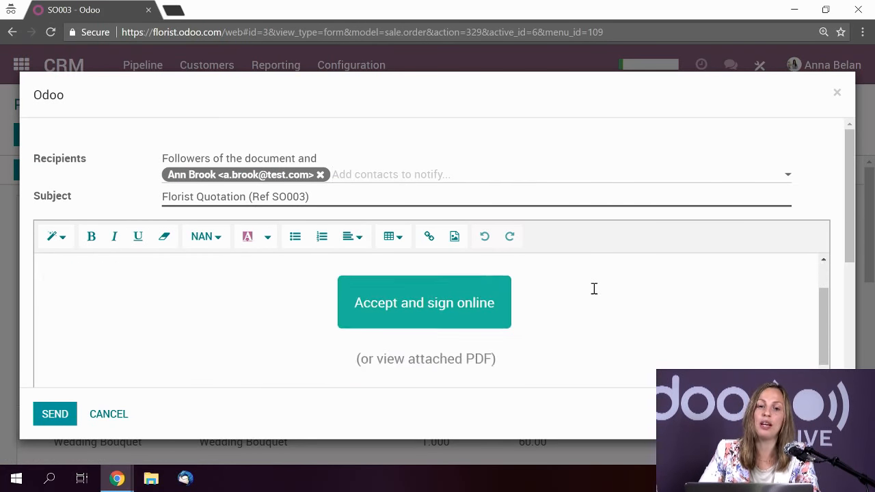
pyautogui.scroll(2, 581, 294)
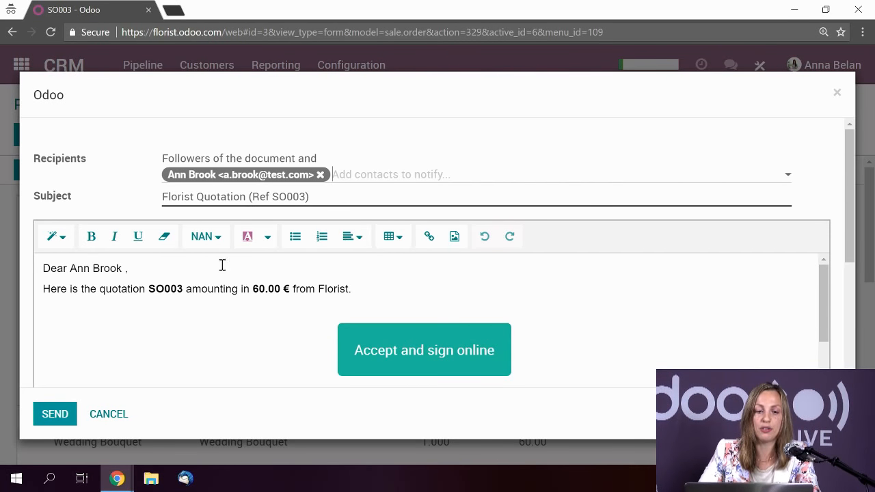
pyautogui.scroll(-2, 273, 293)
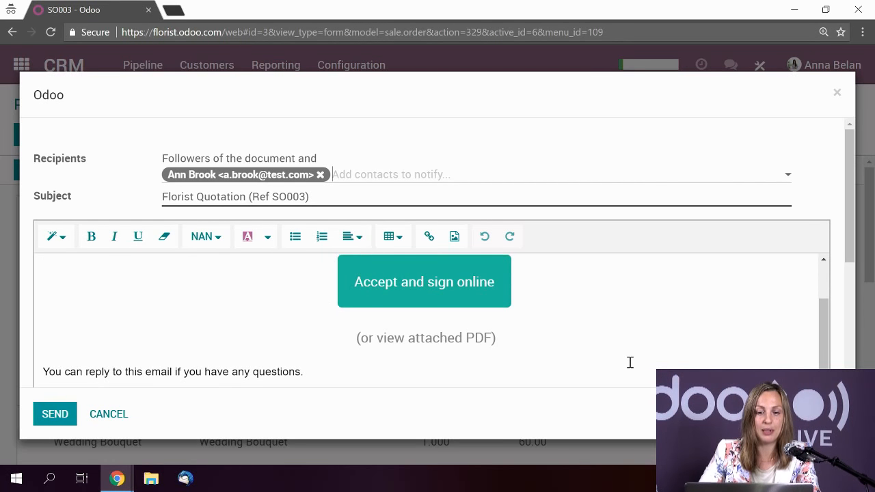
pyautogui.scroll(2, 584, 300)
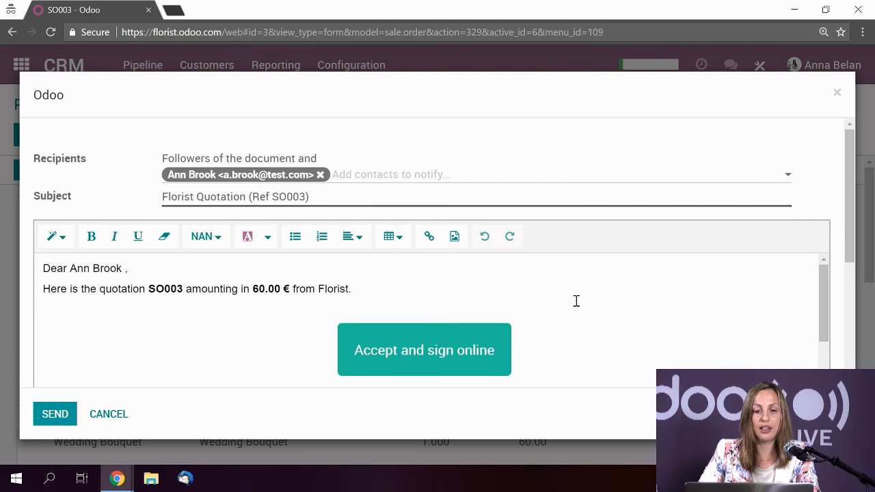
pyautogui.scroll(-2, 577, 300)
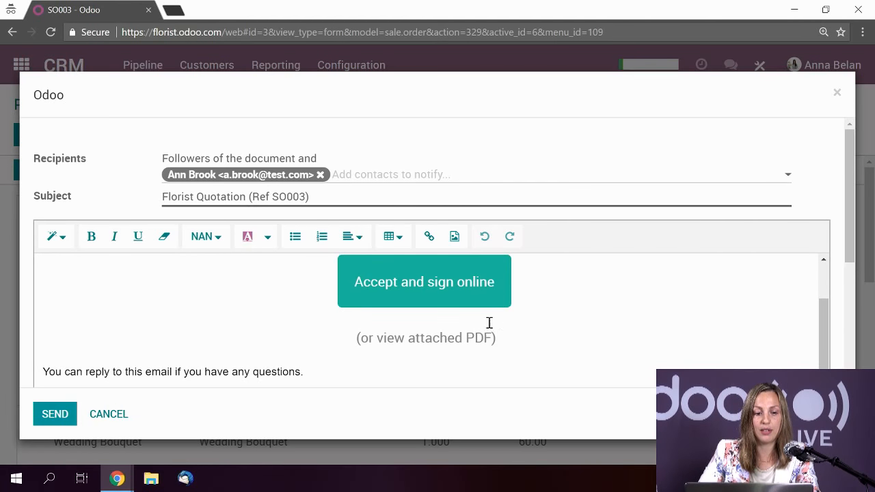
# - Send the SO003 quotation email to the customer
pyautogui.click(48, 414)
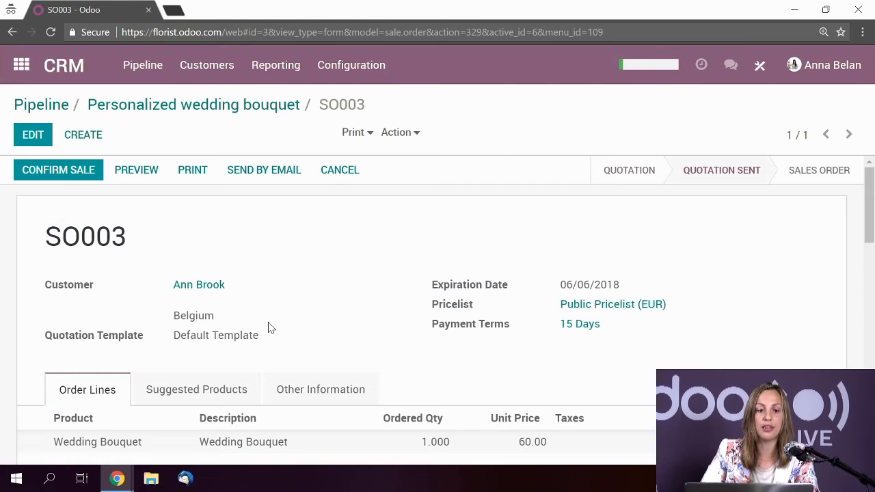
pyautogui.scroll(-6, 269, 328)
pyautogui.scroll(-5, 268, 327)
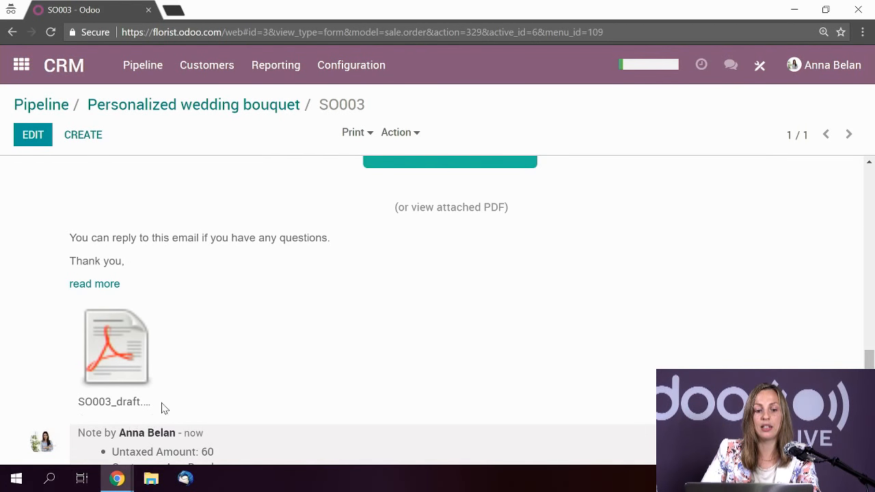
# - Open the 'Accept and sign online' link from the chatter in a new browser tab
pyautogui.scroll(1, 405, 360)
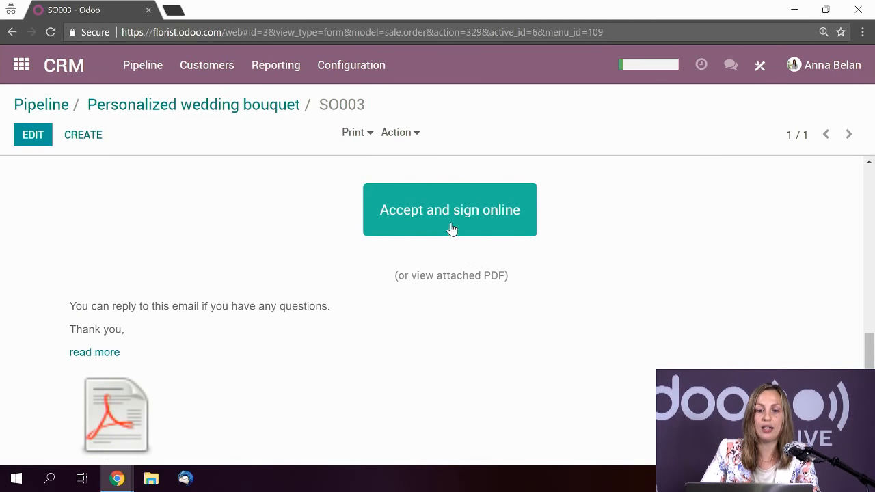
pyautogui.scroll(2, 451, 229)
pyautogui.rightClick(445, 349)
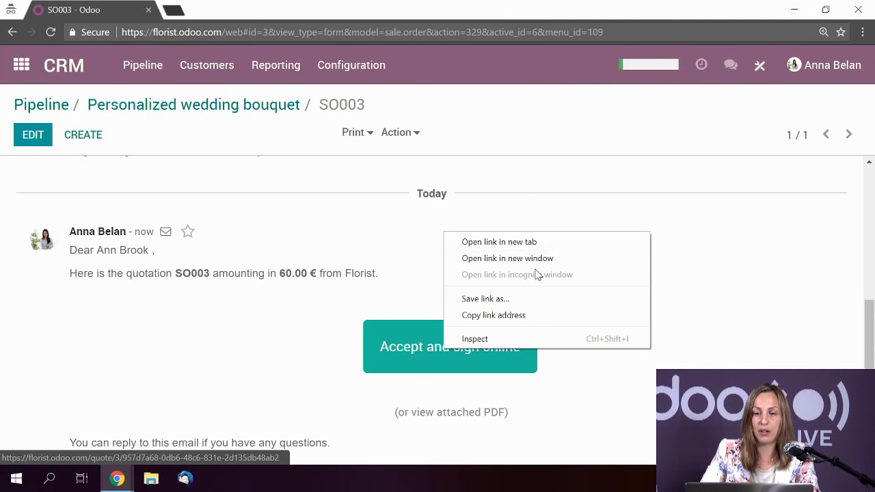
pyautogui.click(526, 242)
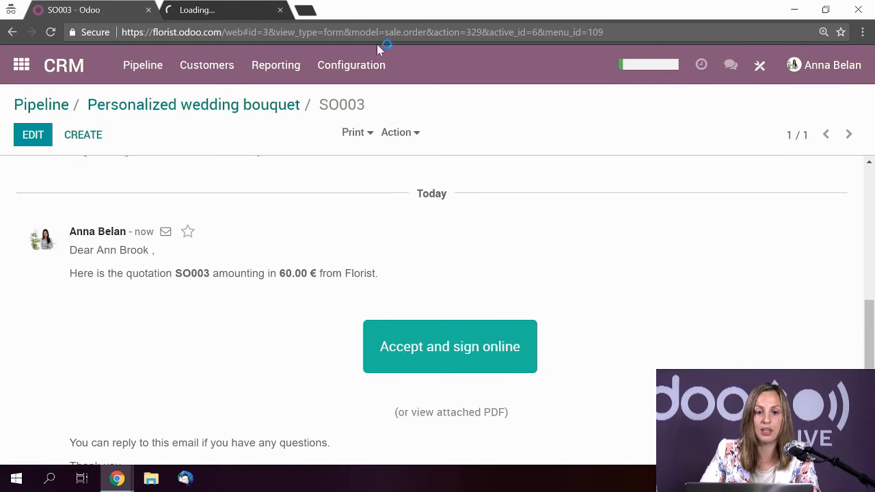
# - Scroll the SO003 online quotation down to its Pricing table showing Wedding Bouquet at 60.00 €
pyautogui.click(212, 10)
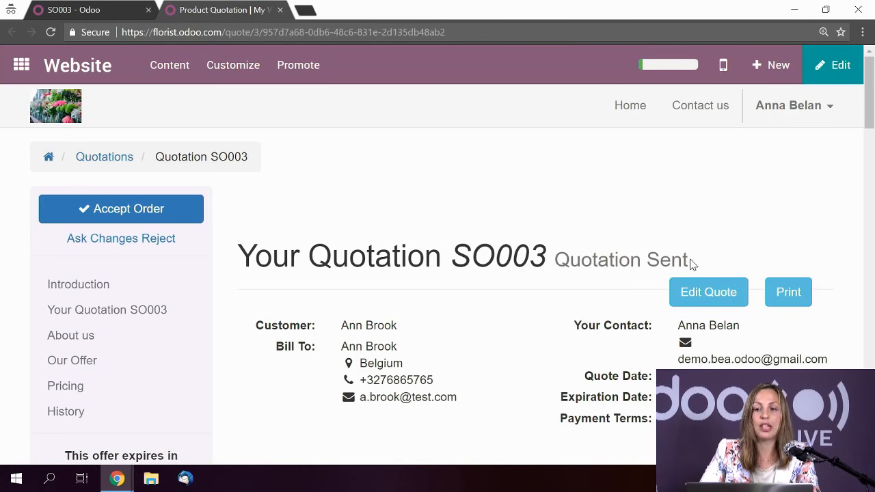
pyautogui.scroll(-2, 692, 264)
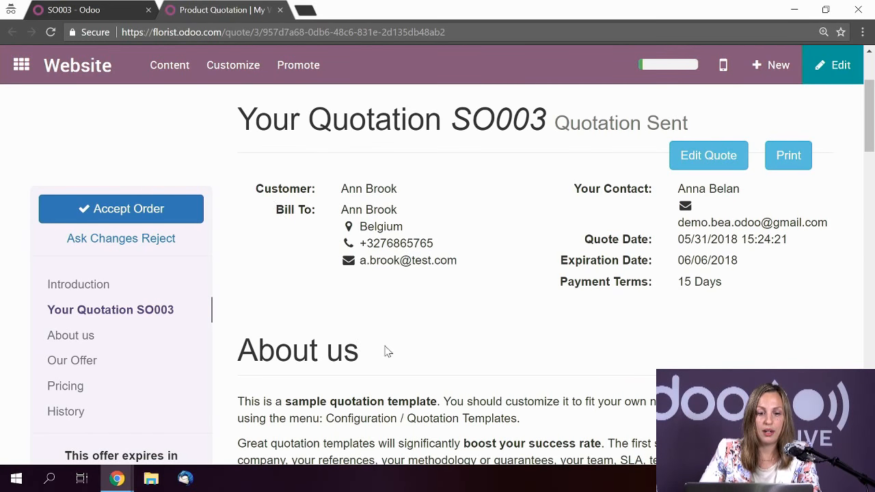
pyautogui.scroll(-6, 587, 218)
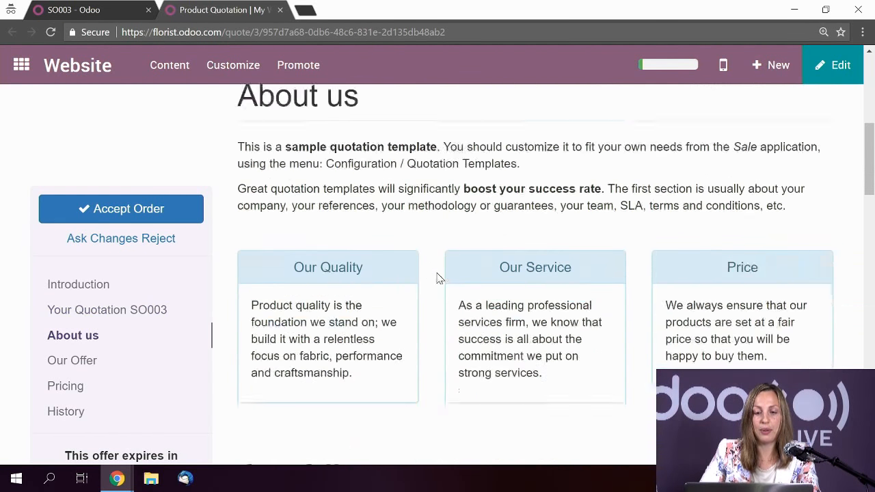
pyautogui.scroll(-3, 441, 273)
pyautogui.scroll(-2, 413, 228)
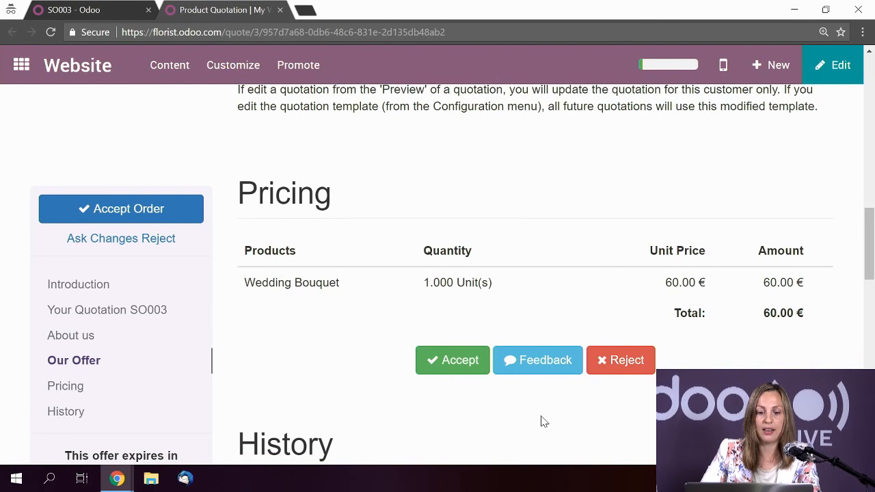
pyautogui.scroll(-2, 323, 344)
pyautogui.scroll(1, 354, 329)
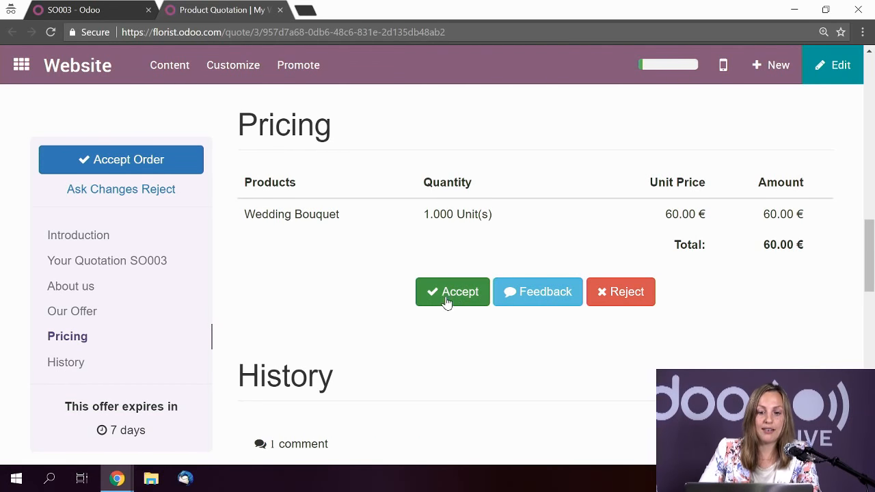
# - Accept the quotation, draw a signature, confirm with Accept & Sign, and dismiss the confirmation
pyautogui.click(455, 294)
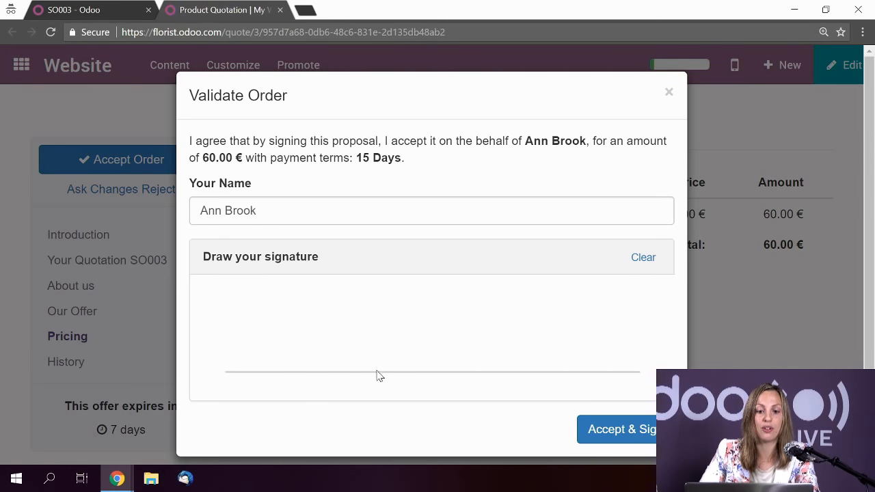
pyautogui.moveTo(328, 348); pyautogui.dragTo(373, 376)
pyautogui.moveTo(373, 312)
pyautogui.mouseDown()
pyautogui.moveTo(336, 332)
pyautogui.moveTo(561, 338)
pyautogui.mouseUp()
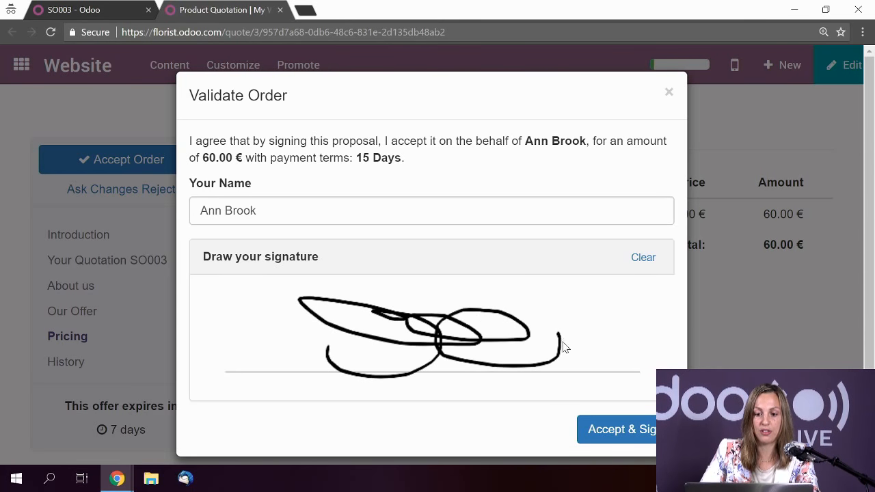
pyautogui.click(643, 433)
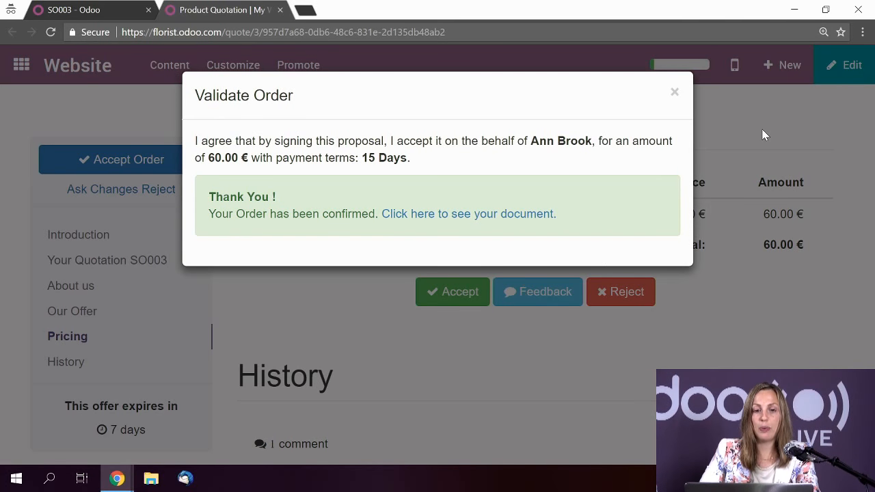
pyautogui.click(674, 92)
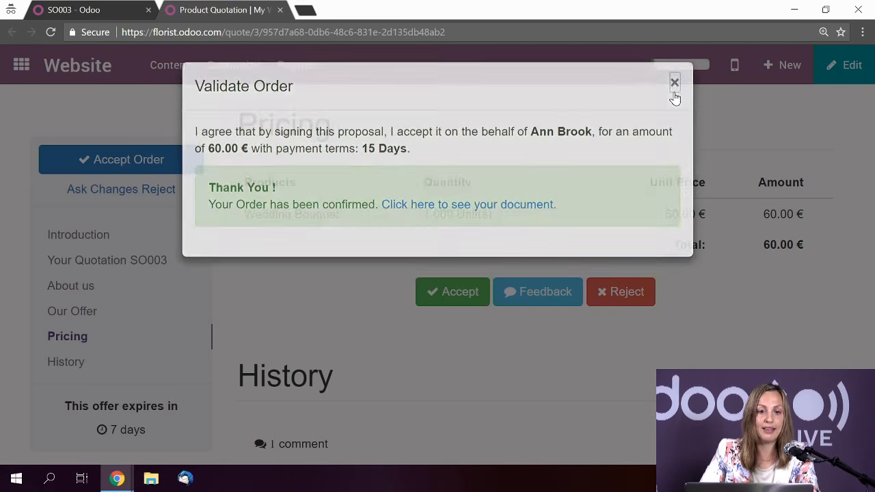
# - Close the customer quotation tab and return to the back-office SO003 form
pyautogui.click(279, 10)
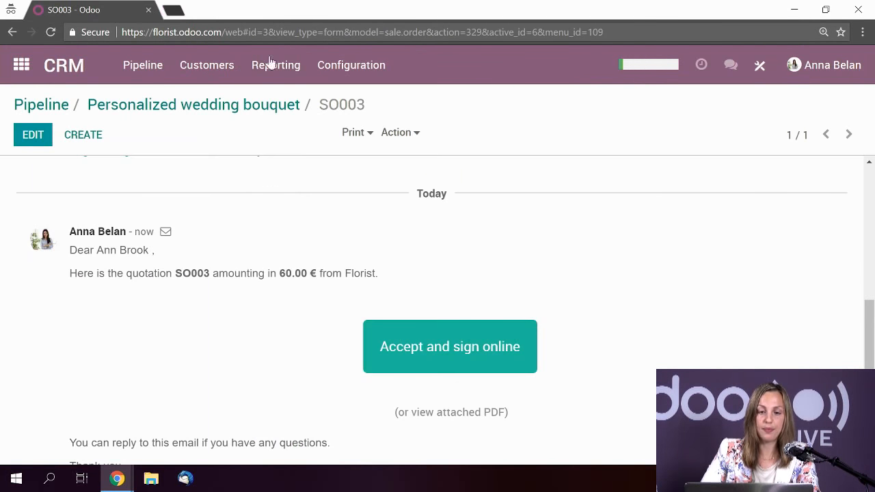
pyautogui.scroll(10, 572, 282)
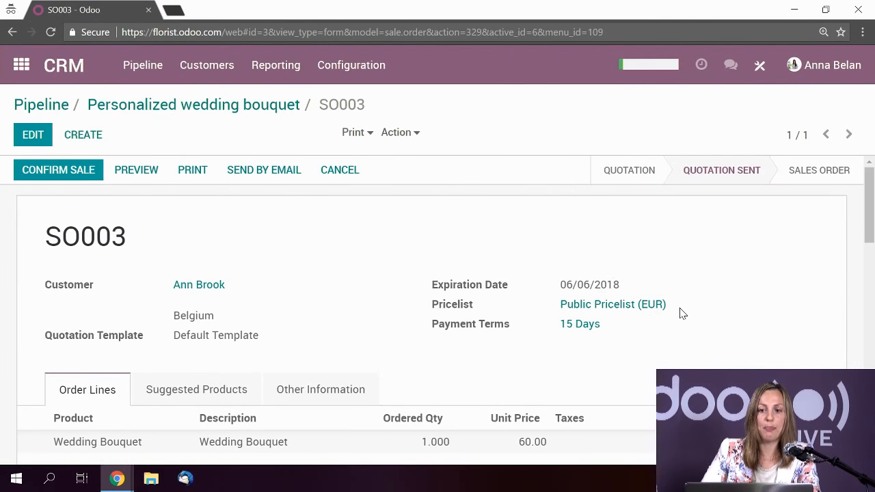
pyautogui.scroll(-5, 709, 312)
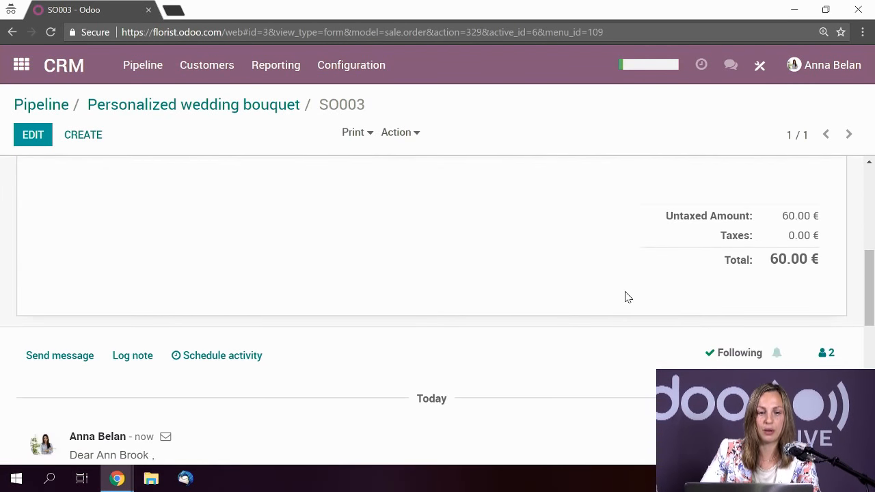
pyautogui.scroll(5, 650, 294)
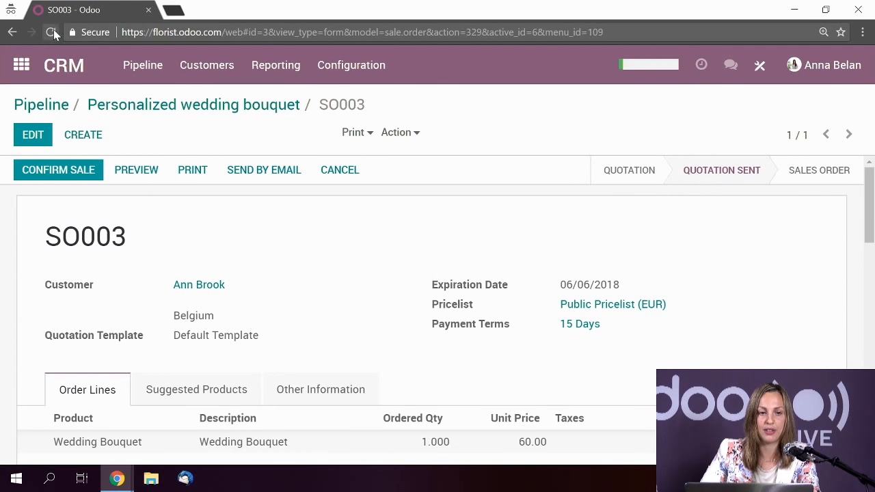
# - Reload SO003 and check it is a confirmed Sales Order with the signature.png note logged
pyautogui.click(52, 32)
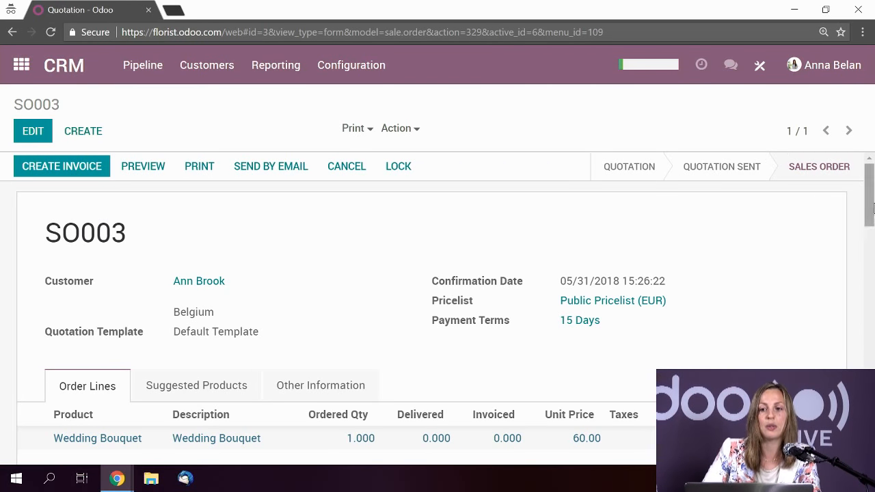
pyautogui.scroll(-7, 822, 225)
pyautogui.scroll(-2, 800, 246)
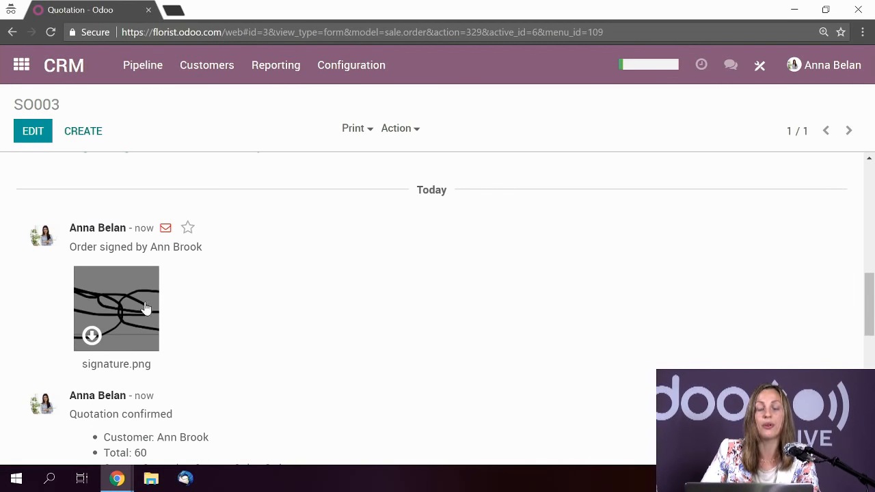
pyautogui.scroll(3, 540, 346)
pyautogui.scroll(2, 609, 393)
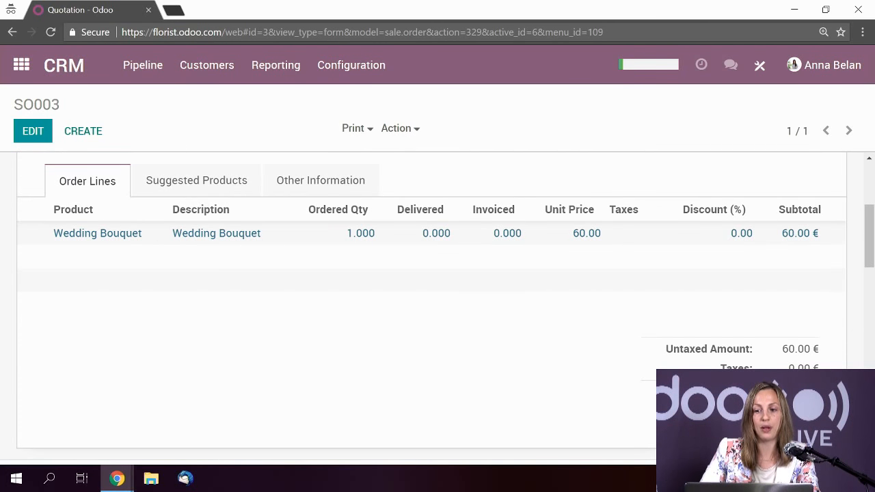
pyautogui.scroll(2, 615, 381)
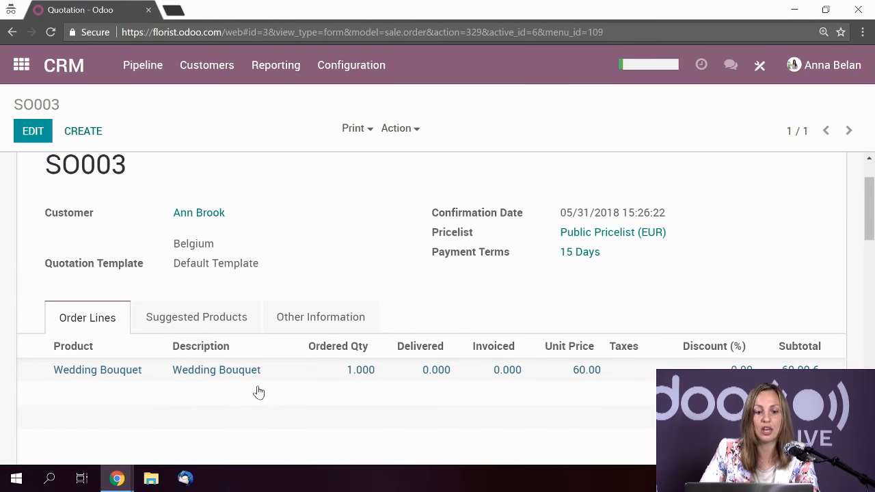
pyautogui.scroll(1, 460, 266)
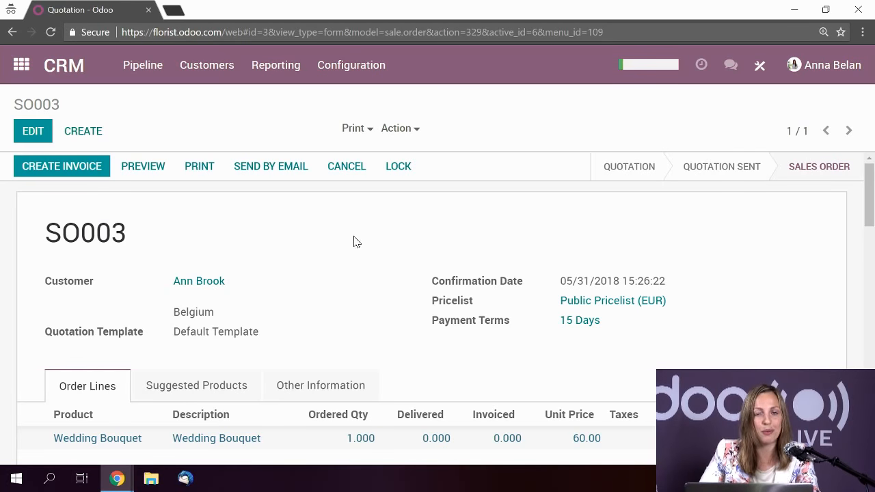
# - Open Sales > Catalog > Products listing seven bouquets and start a new product
pyautogui.click(22, 66)
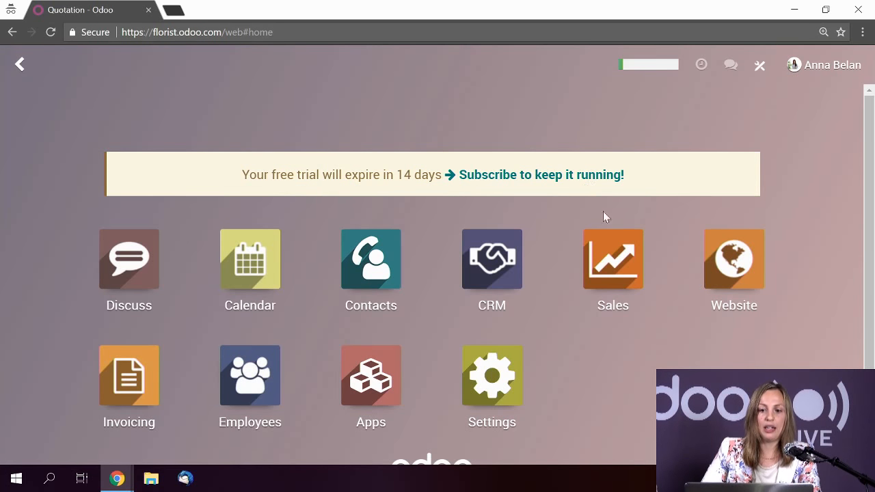
pyautogui.click(614, 277)
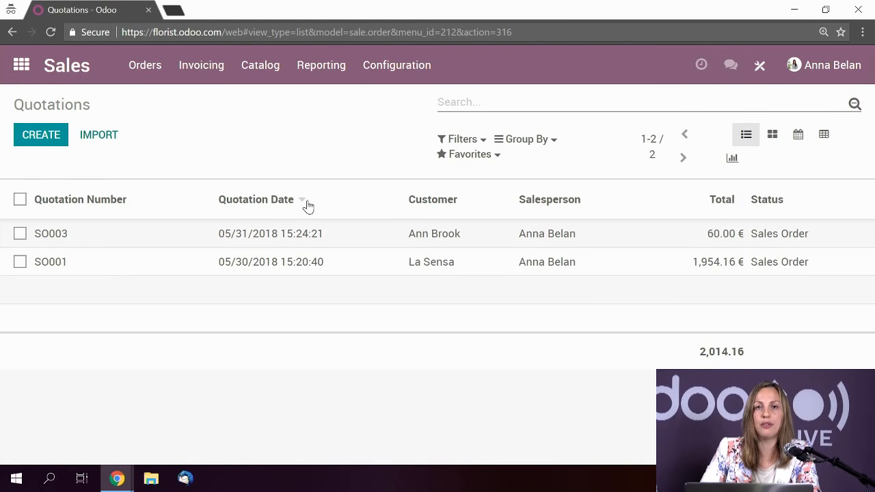
pyautogui.click(254, 77)
pyautogui.moveTo(296, 85)
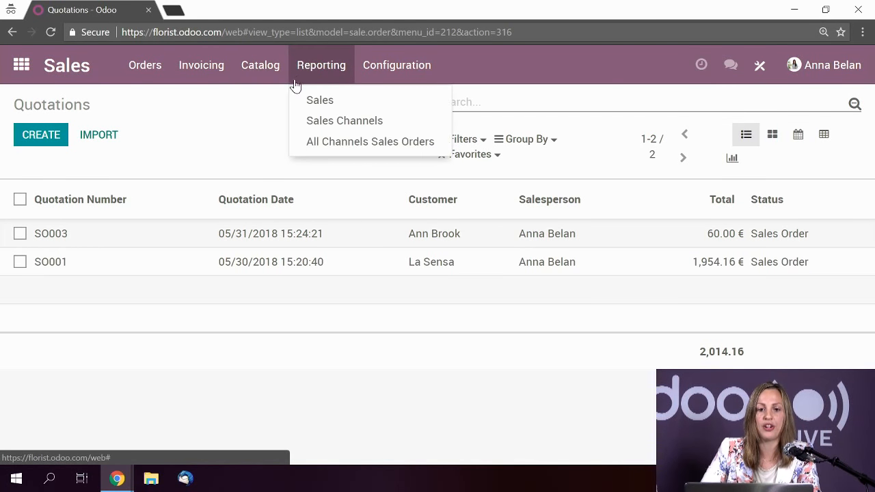
pyautogui.moveTo(266, 74)
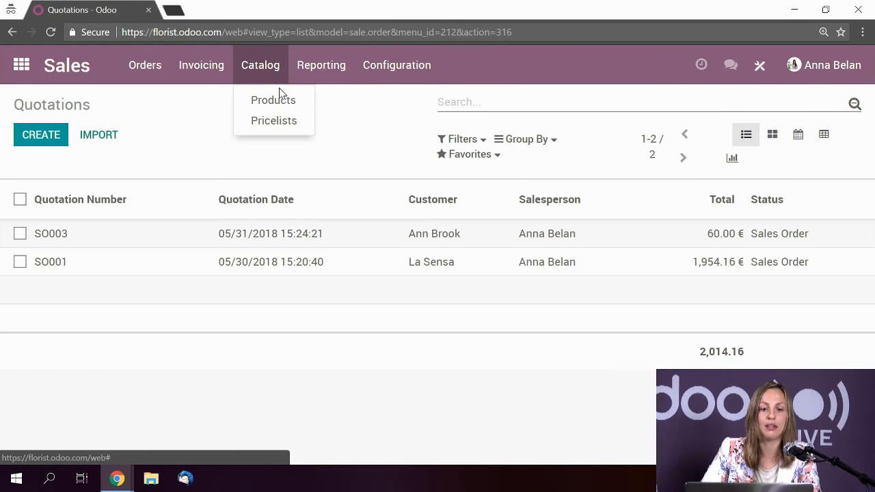
pyautogui.click(277, 100)
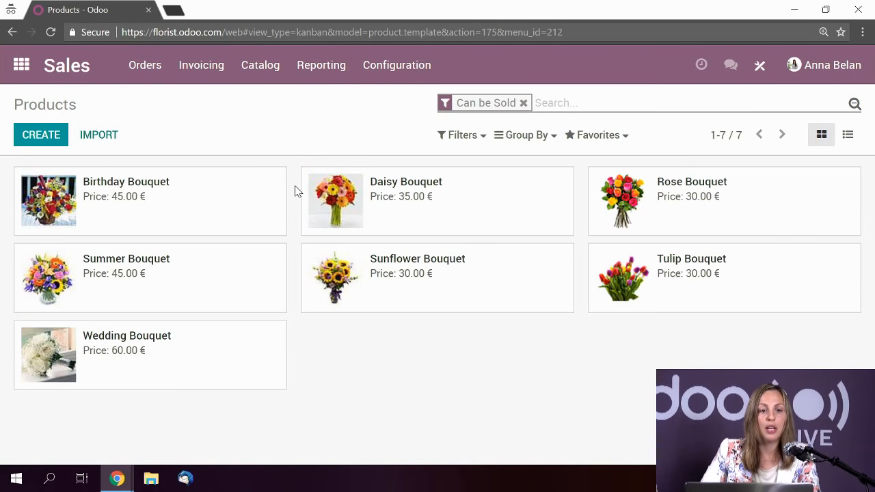
pyautogui.click(34, 137)
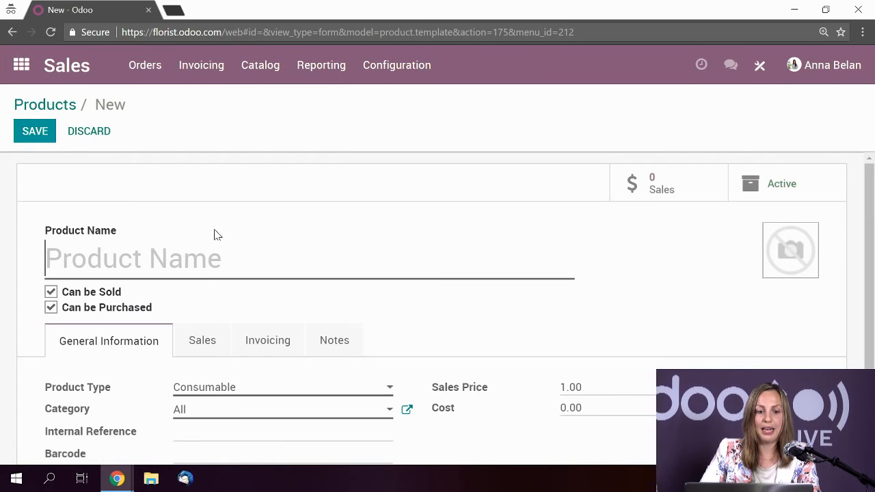
# - Name the product 'Lily Bouquet', untick Can be Purchased, and keep it Consumable
pyautogui.write('Lily ')
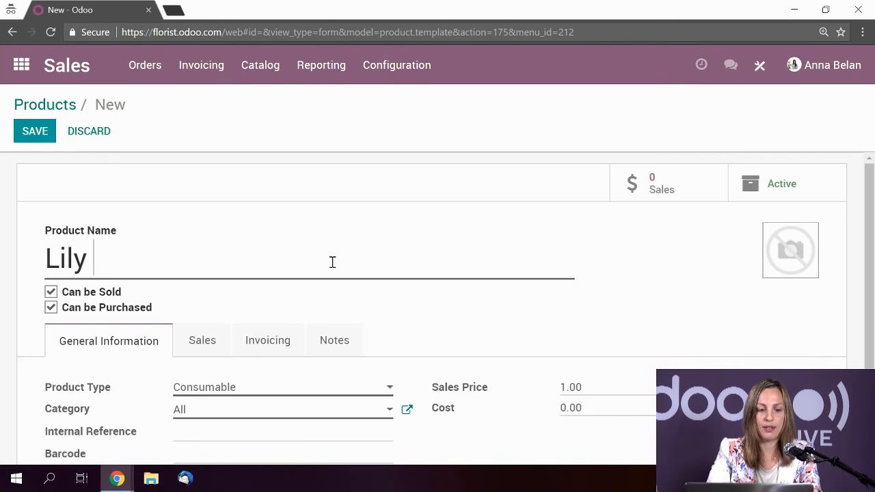
pyautogui.write('Bouquet')
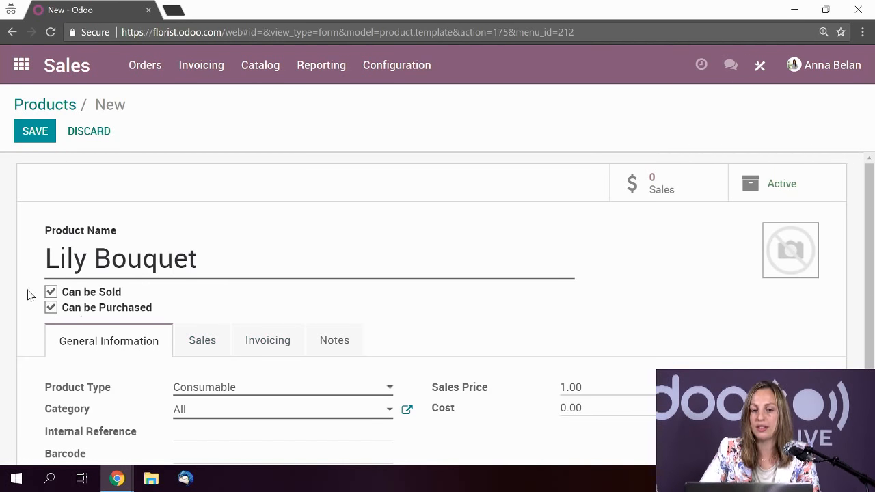
pyautogui.click(51, 309)
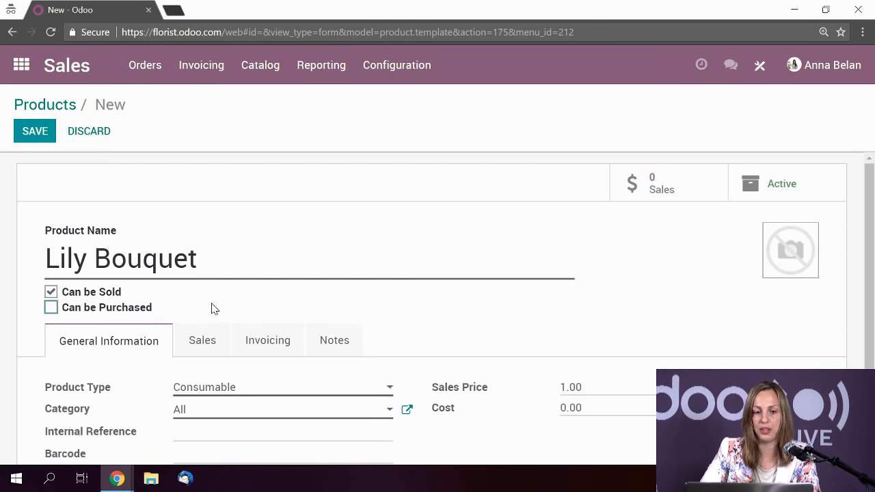
pyautogui.scroll(-1, 86, 195)
pyautogui.scroll(-1, 271, 171)
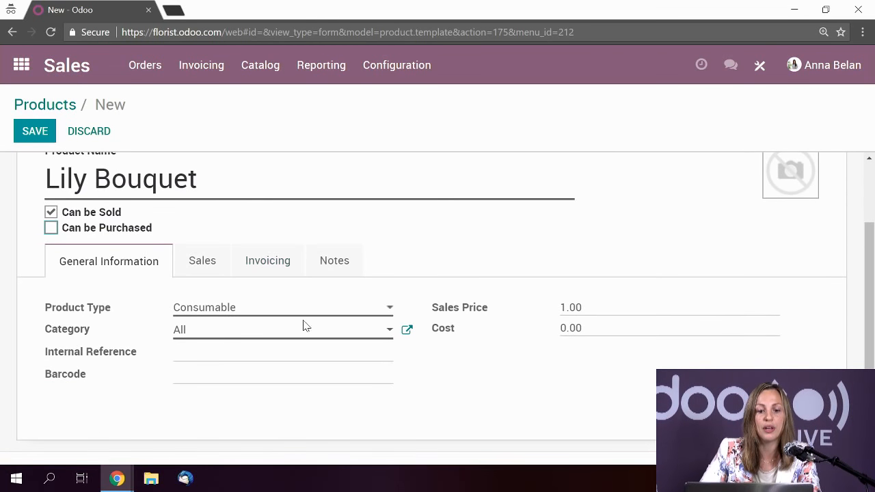
pyautogui.click(247, 315)
pyautogui.click(244, 313)
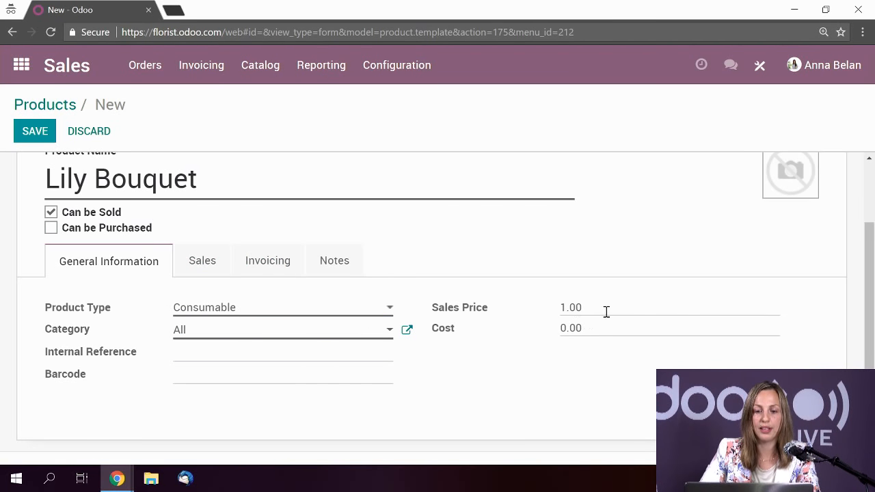
# - Set the Lily Bouquet sales price to 50 and review its sales and invoicing settings
pyautogui.click(496, 305)
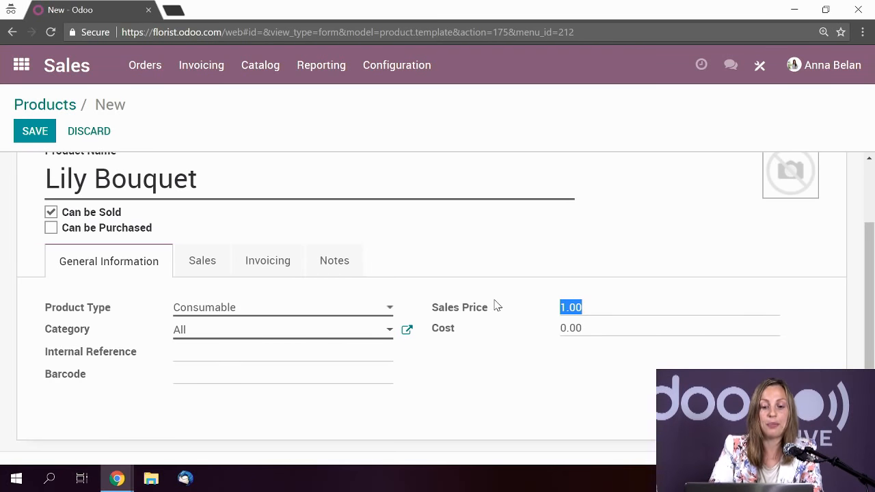
pyautogui.write('50')
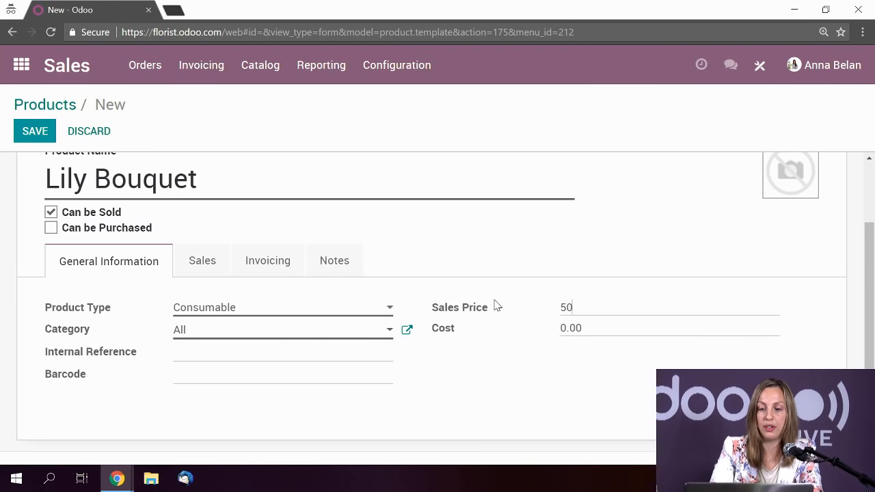
pyautogui.click(201, 262)
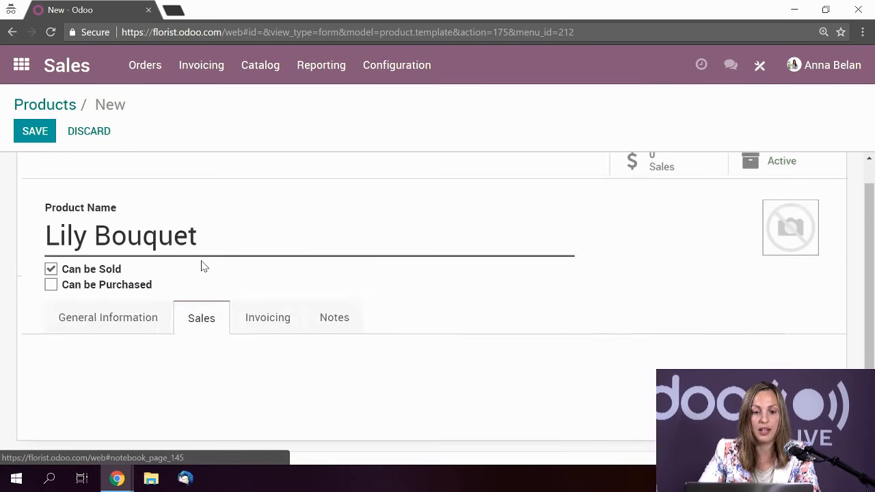
pyautogui.click(285, 328)
pyautogui.scroll(-3, 285, 332)
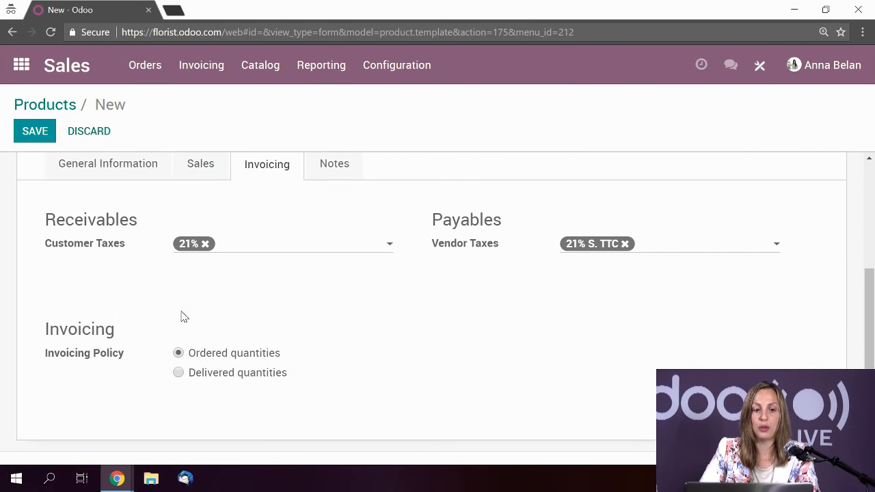
pyautogui.click(355, 178)
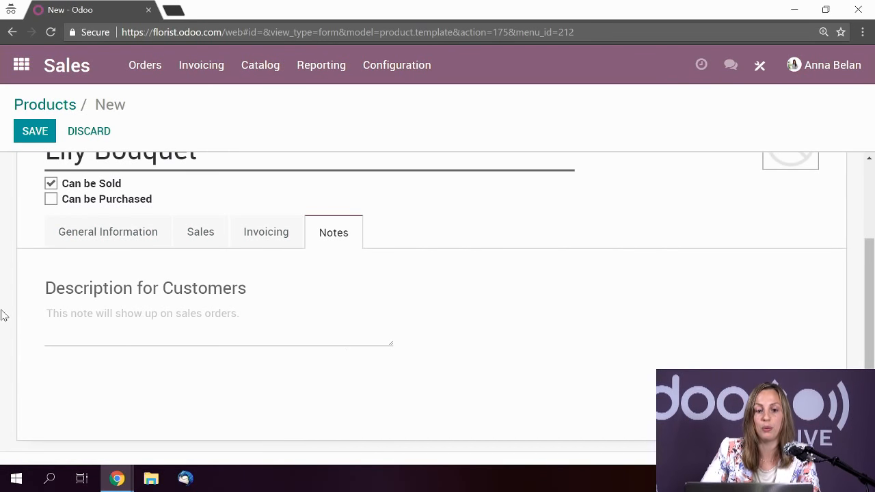
pyautogui.scroll(2, 239, 313)
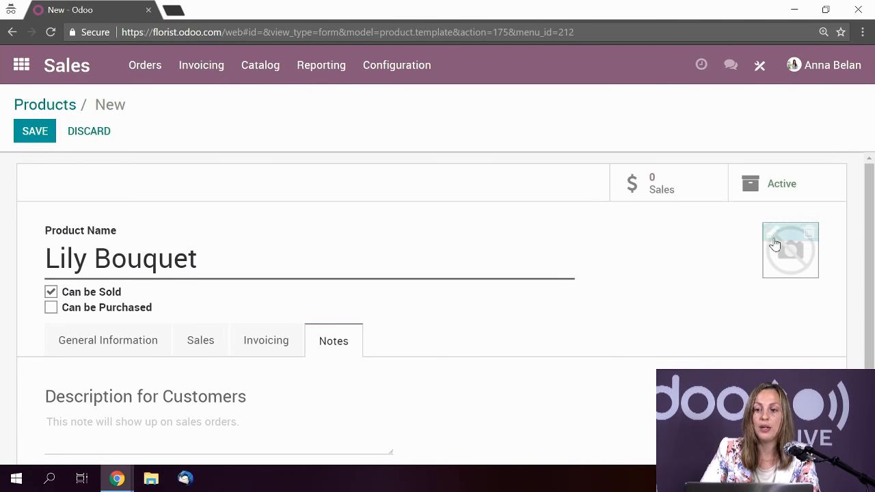
# - Upload the Lily Bouquet picture as the product image and save the product
pyautogui.click(773, 234)
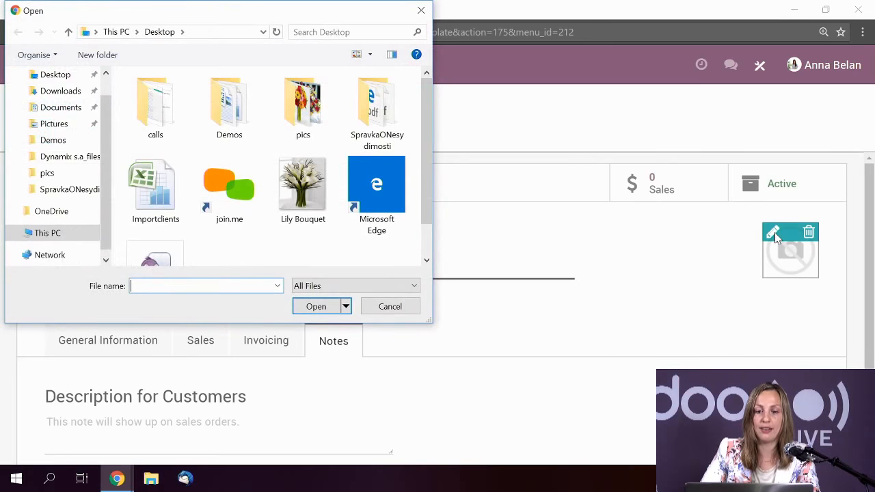
pyautogui.click(309, 195)
pyautogui.click(324, 311)
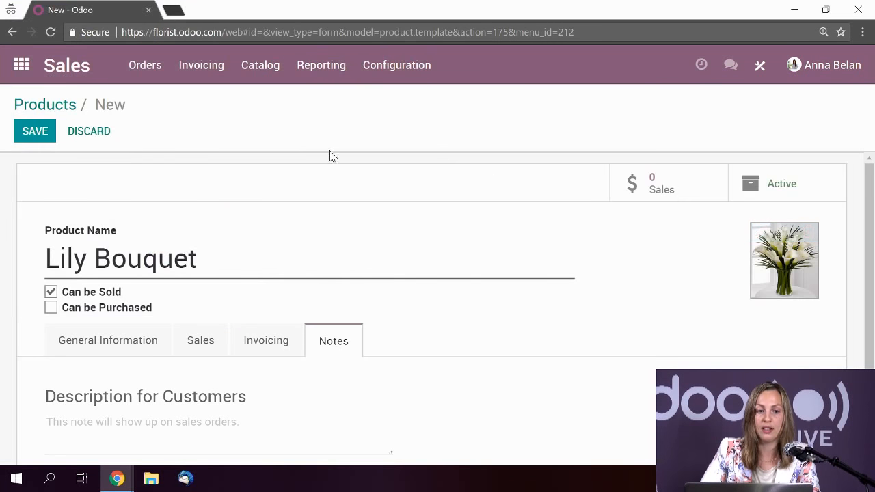
pyautogui.click(34, 140)
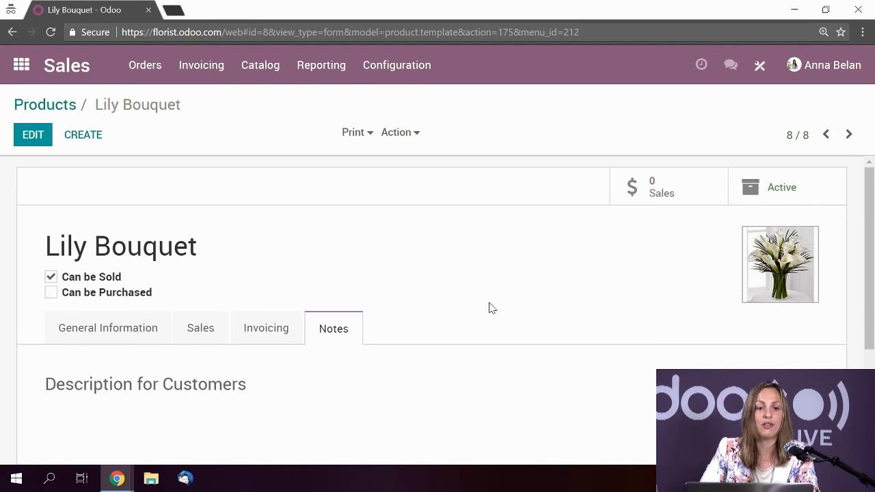
# - Check Lily Bouquet at 50.00 in the Products list view, then return to the apps home screen
pyautogui.click(55, 104)
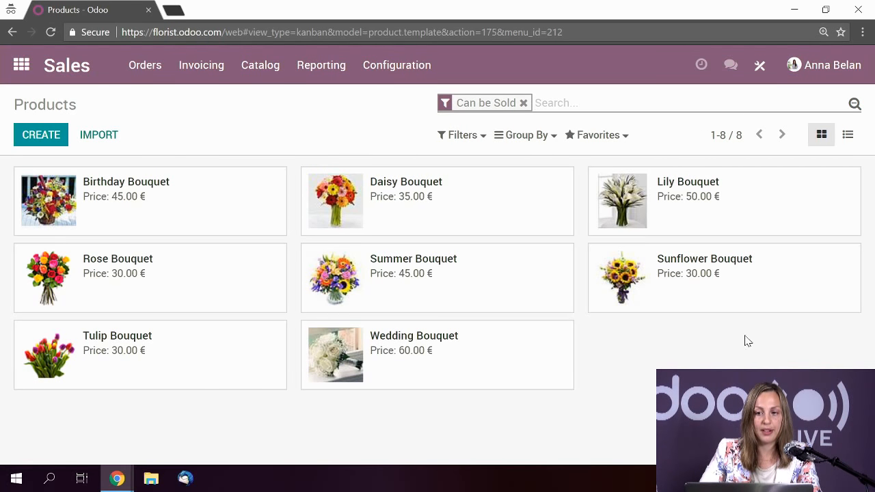
pyautogui.click(848, 135)
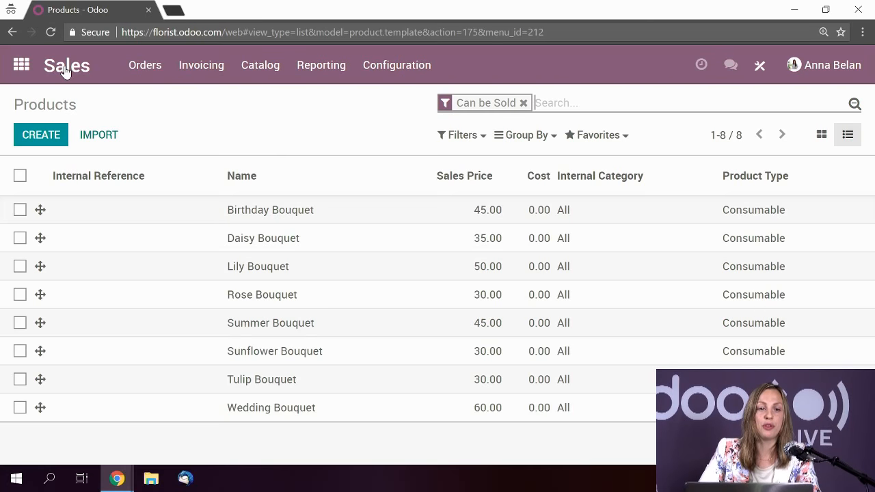
pyautogui.click(22, 66)
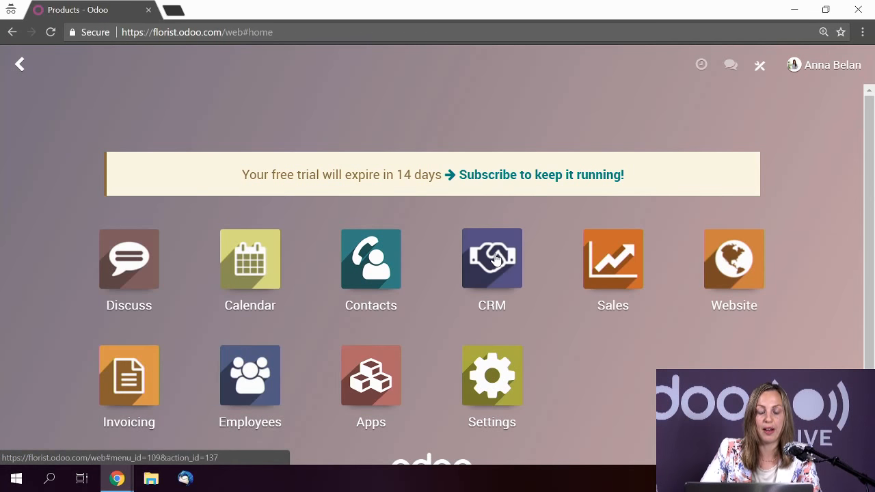
# - Mark the Personalized wedding bouquet opportunity as won, putting 600 € in the Won stage
pyautogui.click(511, 221)
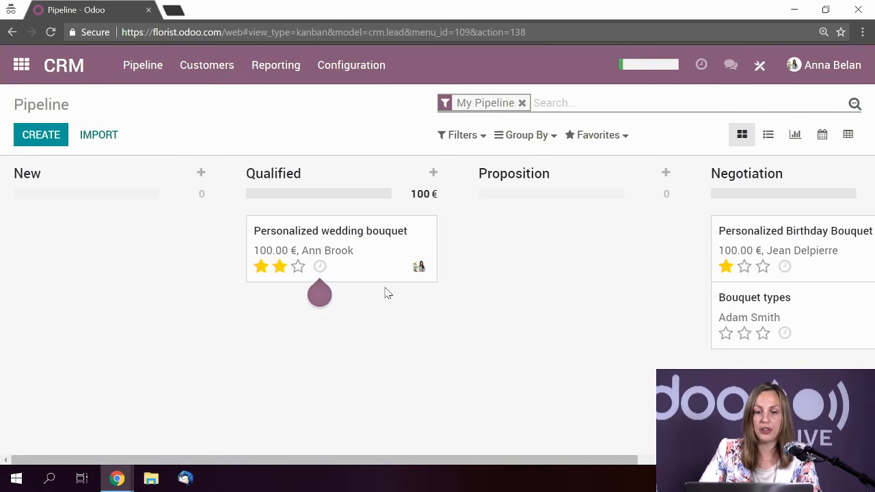
pyautogui.click(376, 254)
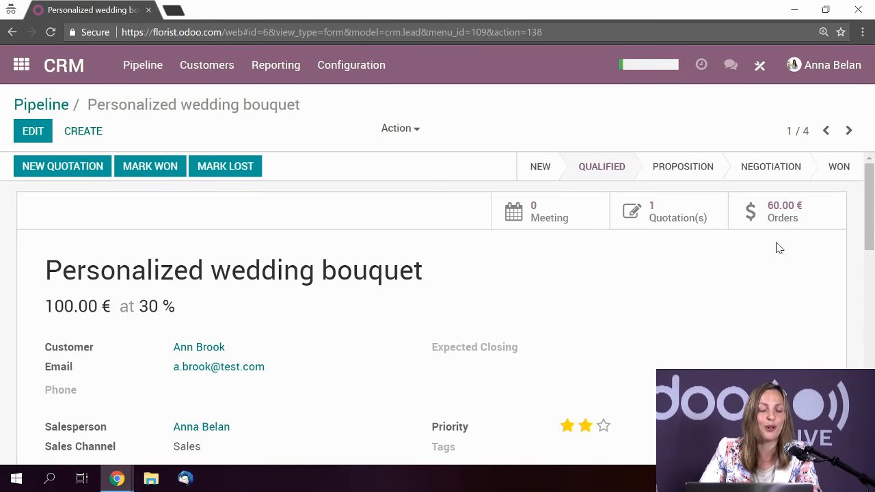
pyautogui.click(146, 170)
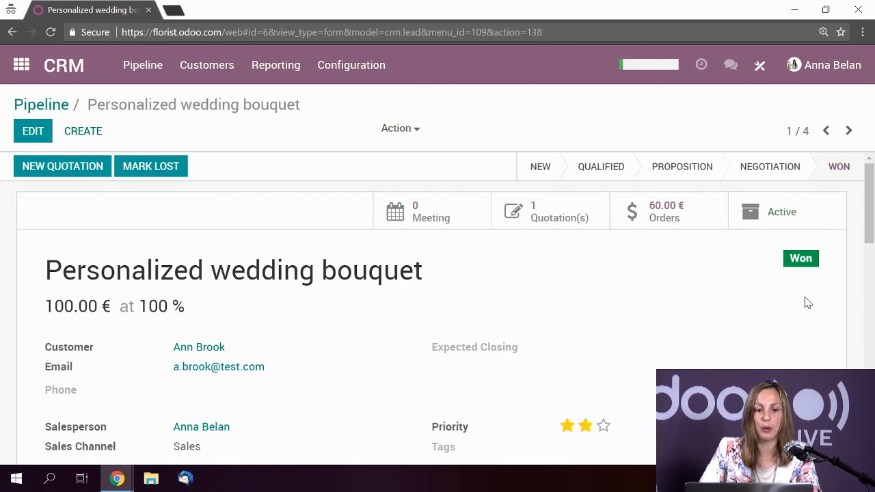
pyautogui.click(58, 108)
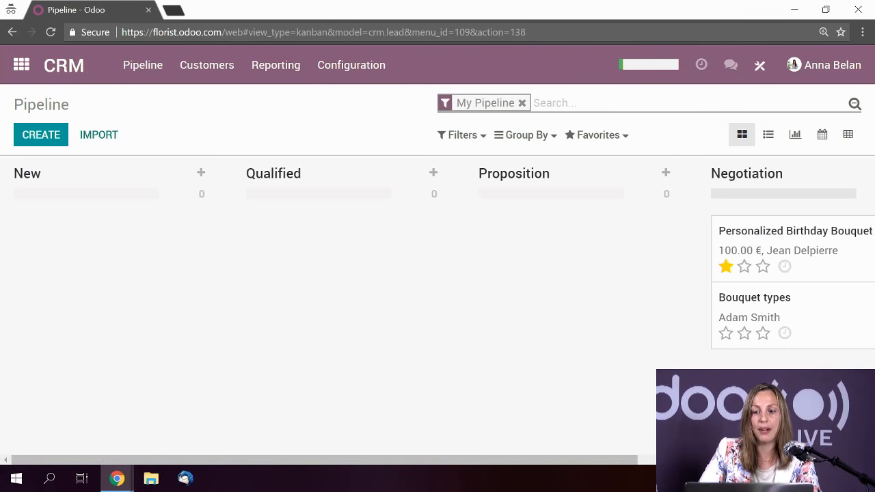
pyautogui.moveTo(583, 460); pyautogui.dragTo(817, 460)
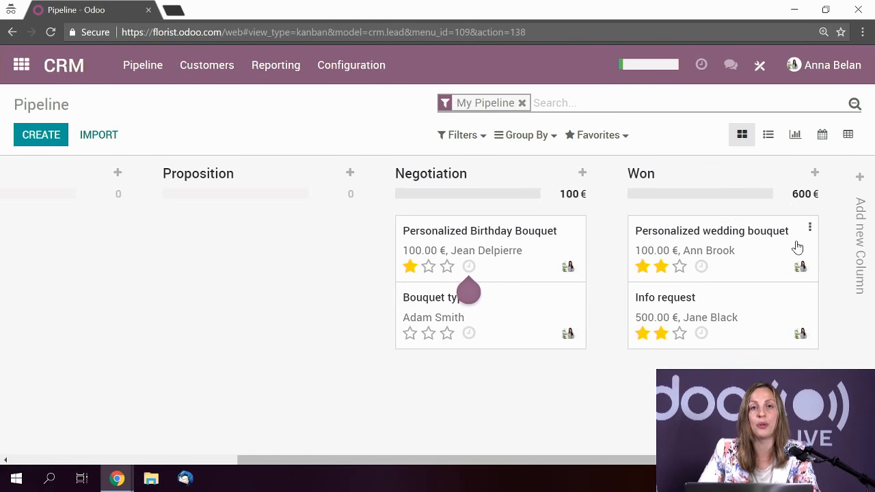
pyautogui.moveTo(654, 461); pyautogui.dragTo(382, 469)
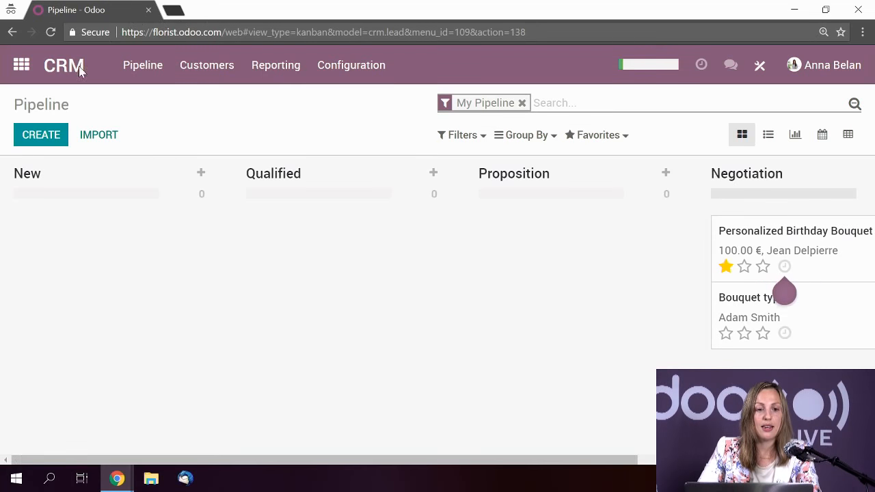
pyautogui.click(22, 68)
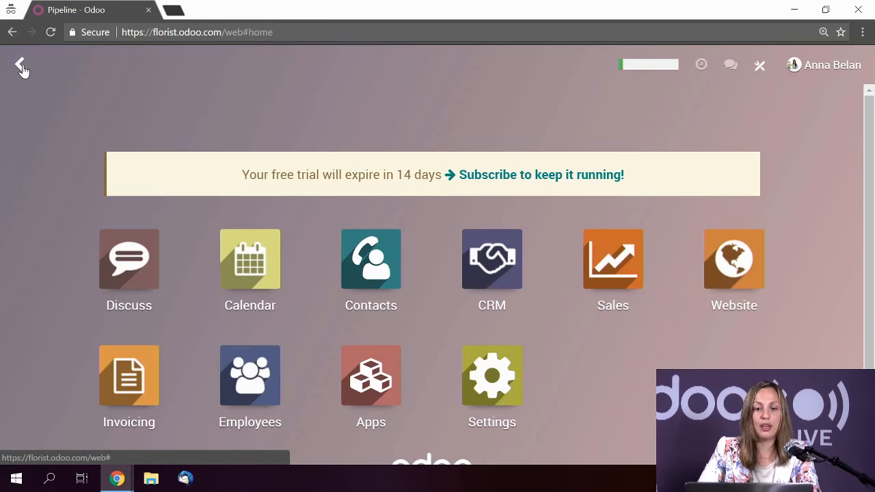
# - Start a new Sales quotation with La Sensa as the customer
pyautogui.click(622, 275)
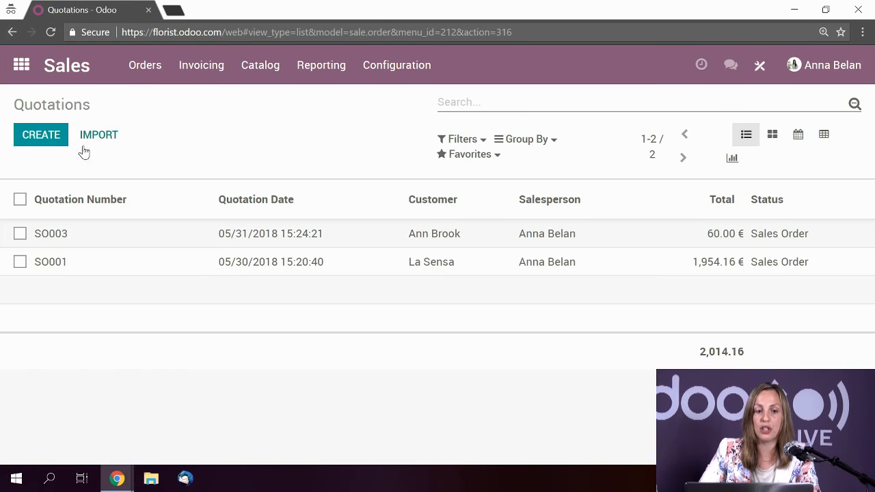
pyautogui.click(43, 136)
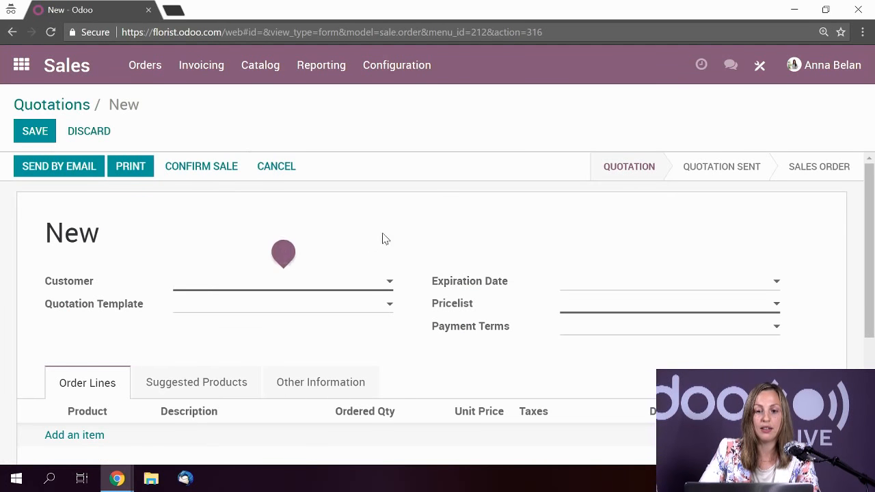
pyautogui.click(205, 288)
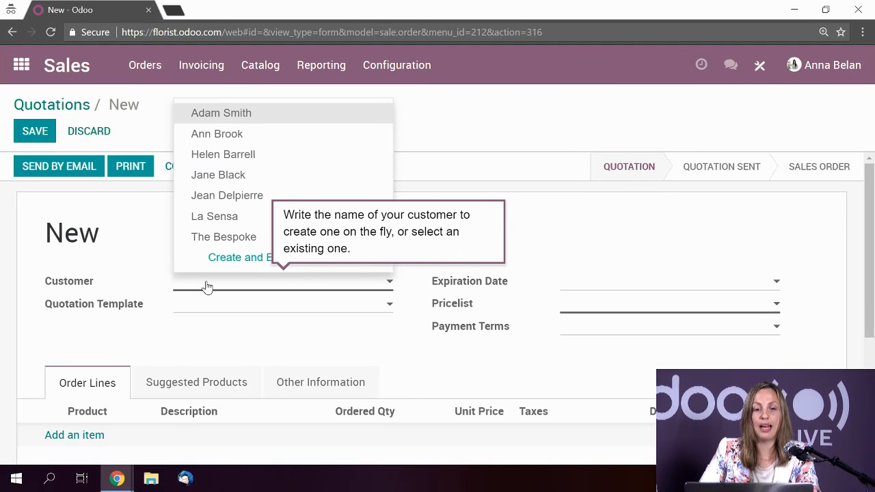
pyautogui.click(224, 217)
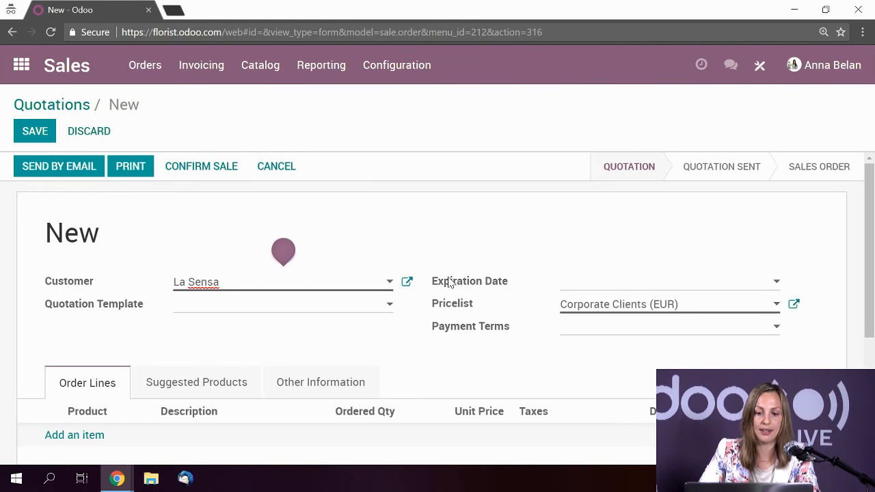
# - Set the quotation's pricelist to Corporate Clients (EUR)
pyautogui.scroll(-1, 449, 282)
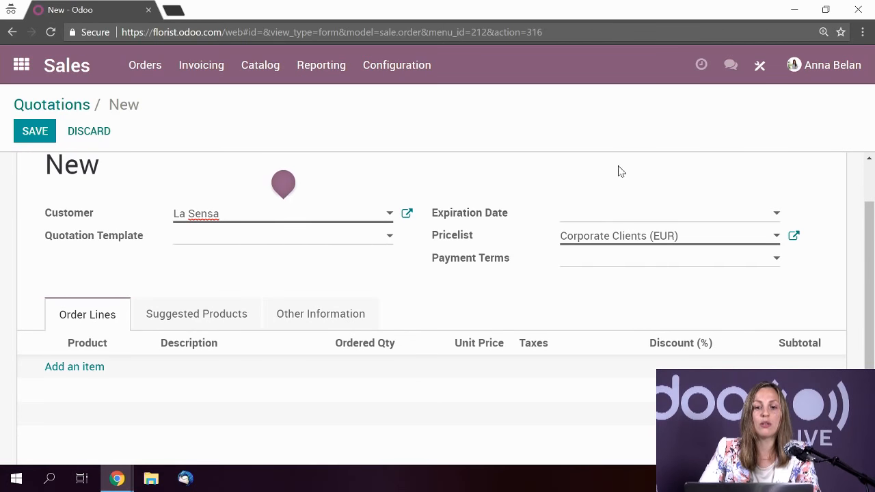
pyautogui.click(710, 244)
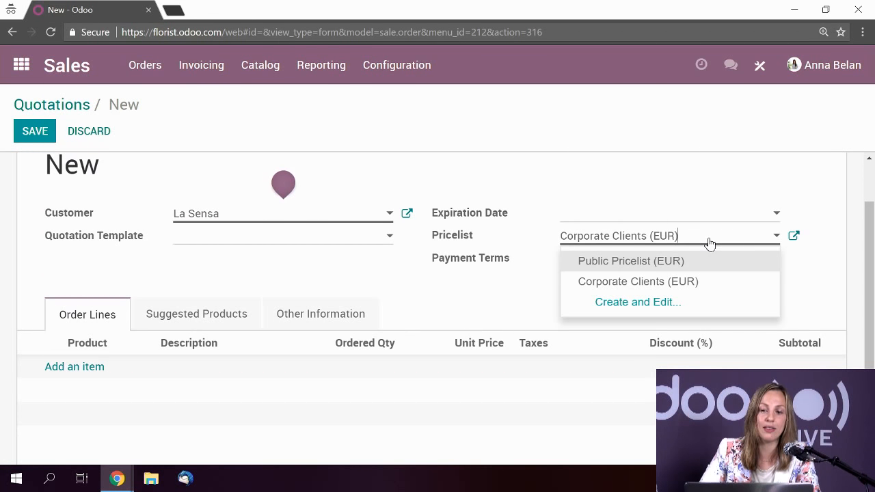
pyautogui.click(690, 244)
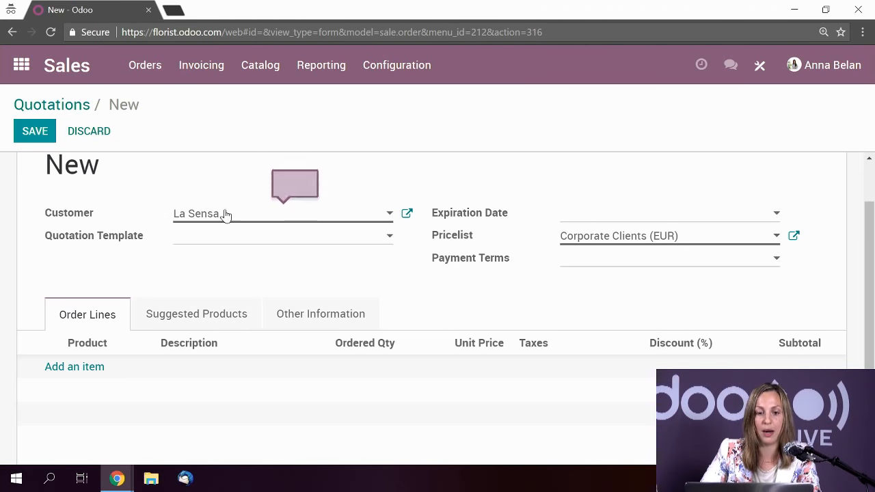
pyautogui.scroll(-1, 357, 396)
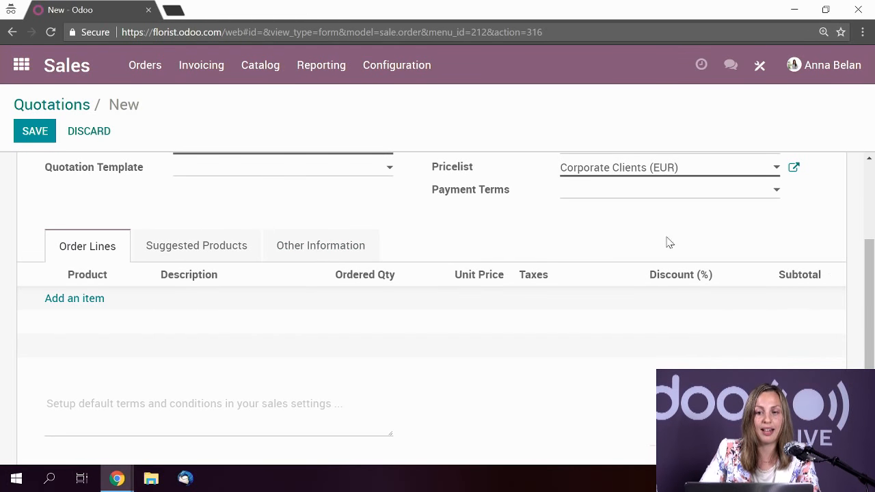
pyautogui.scroll(1, 677, 257)
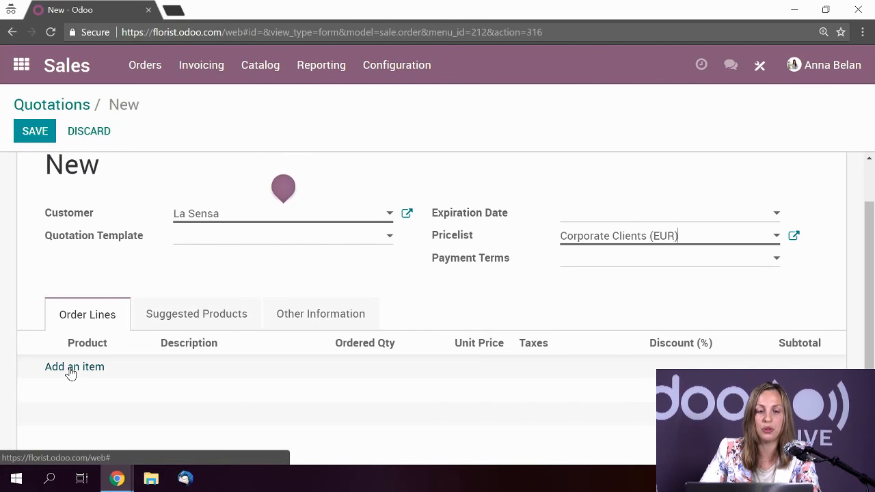
# - Add a Daisy Bouquet order line with quantity 11
pyautogui.click(71, 367)
pyautogui.scroll(-1, 150, 374)
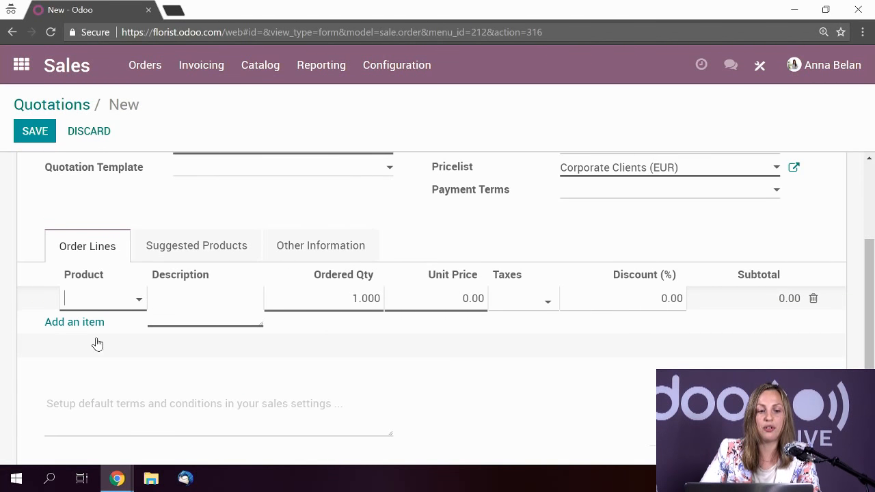
pyautogui.click(99, 306)
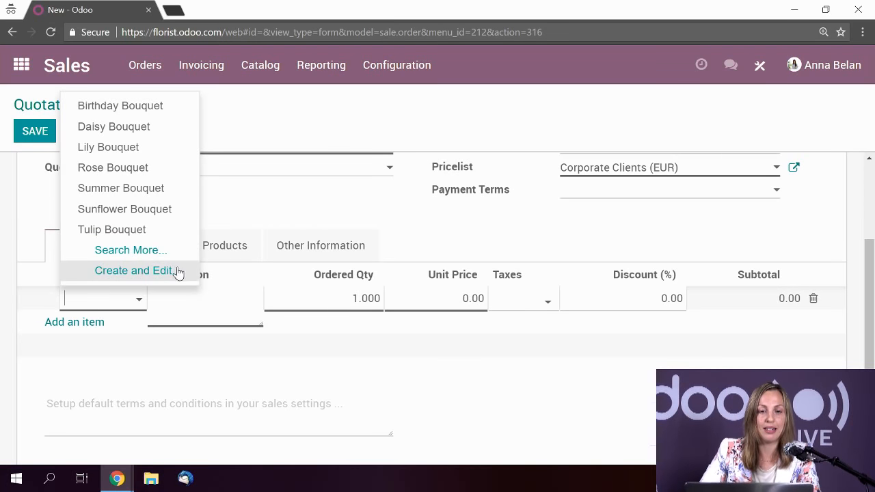
pyautogui.click(129, 128)
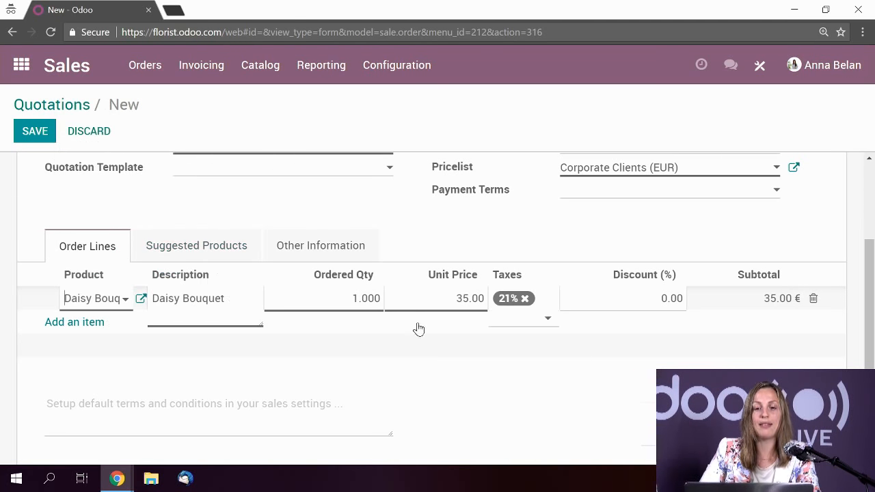
pyautogui.scroll(2, 424, 314)
pyautogui.scroll(-3, 390, 316)
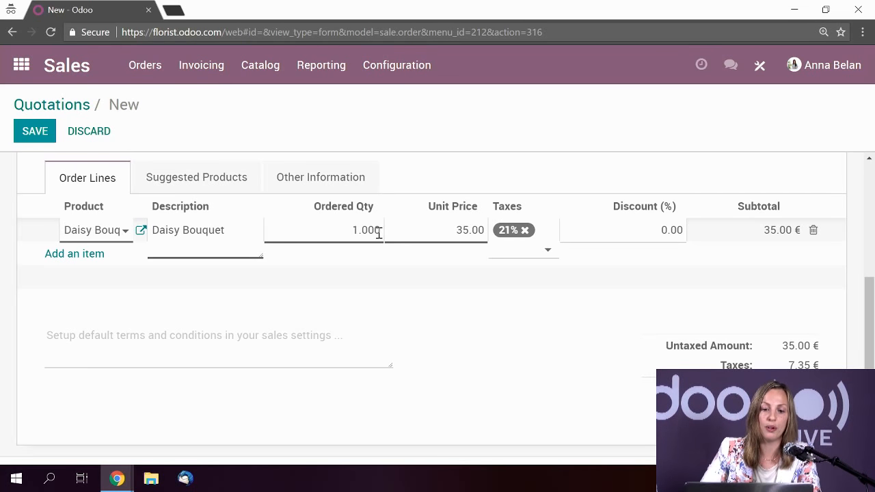
pyautogui.click(379, 233)
pyautogui.write('11')
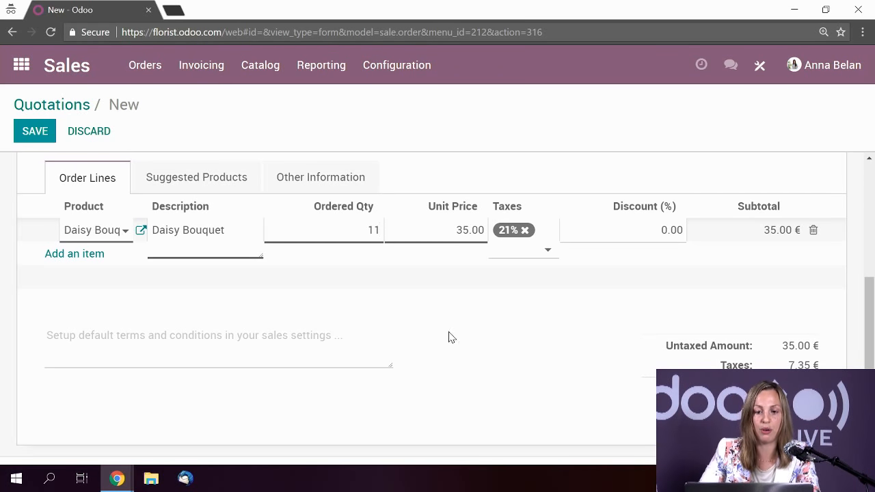
pyautogui.click(451, 337)
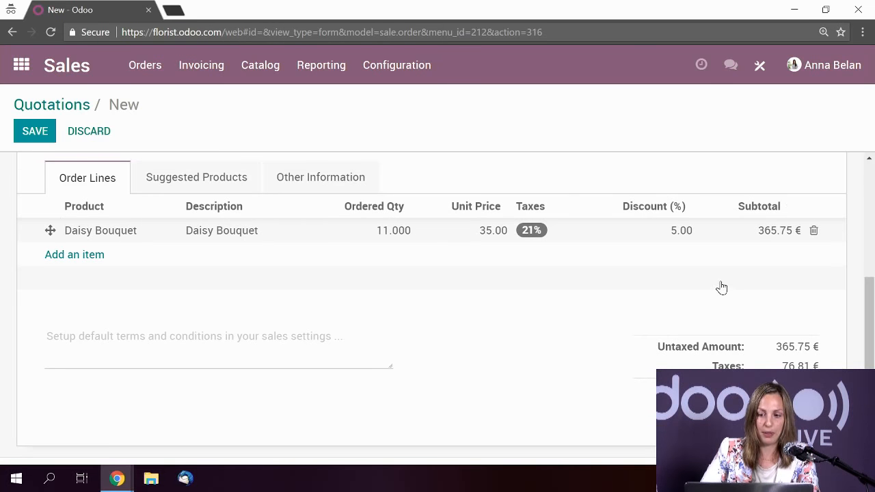
pyautogui.scroll(4, 752, 295)
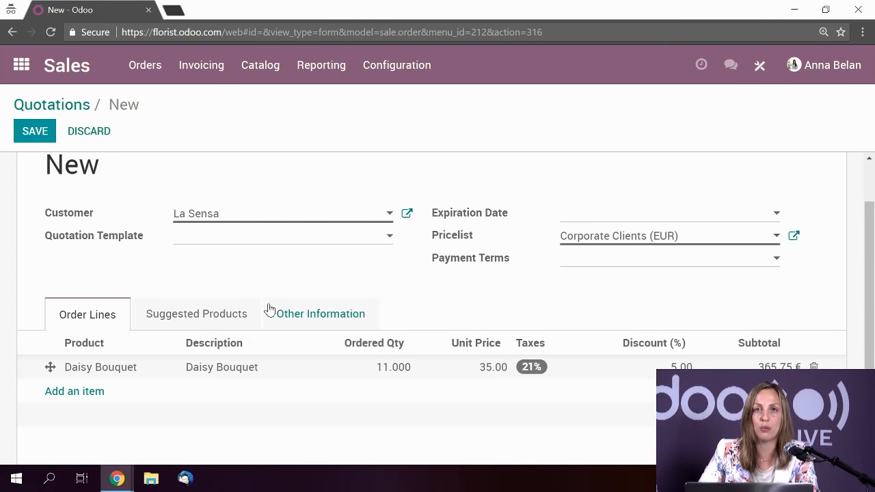
pyautogui.scroll(-2, 391, 340)
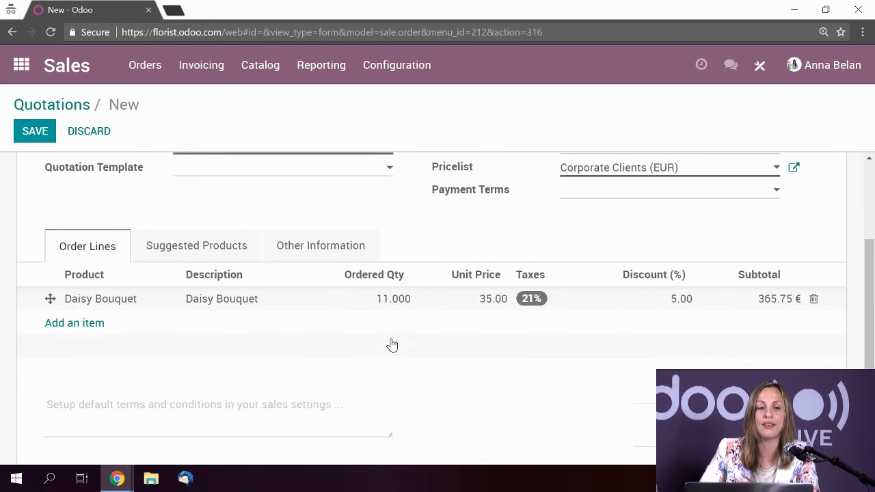
pyautogui.scroll(2, 392, 339)
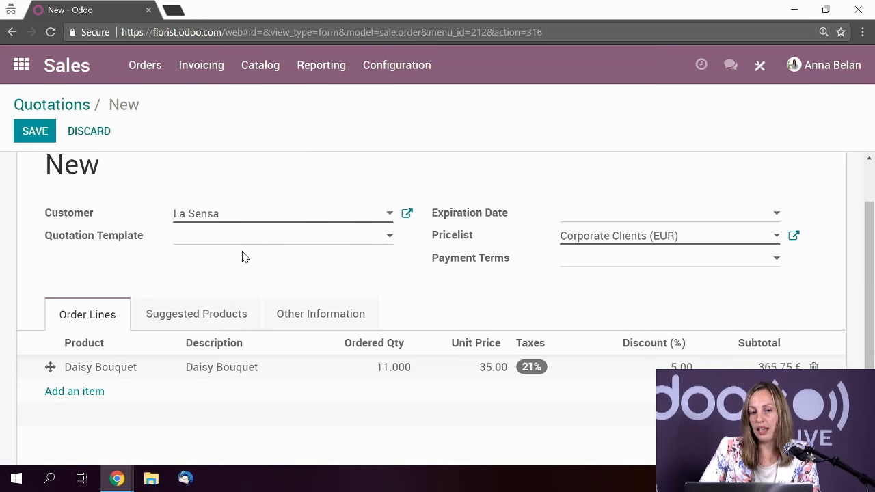
pyautogui.scroll(-1, 244, 256)
# - Add a second order line for Rose Bouquet with quantity 11
pyautogui.click(85, 324)
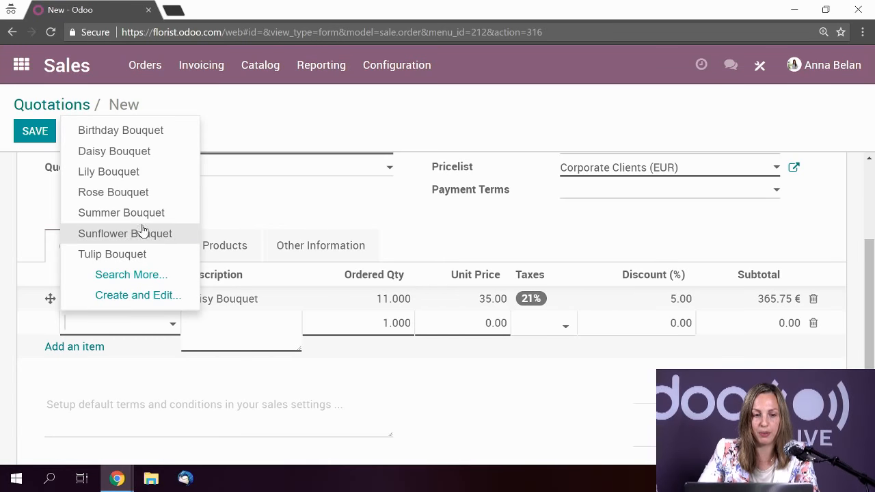
pyautogui.click(137, 173)
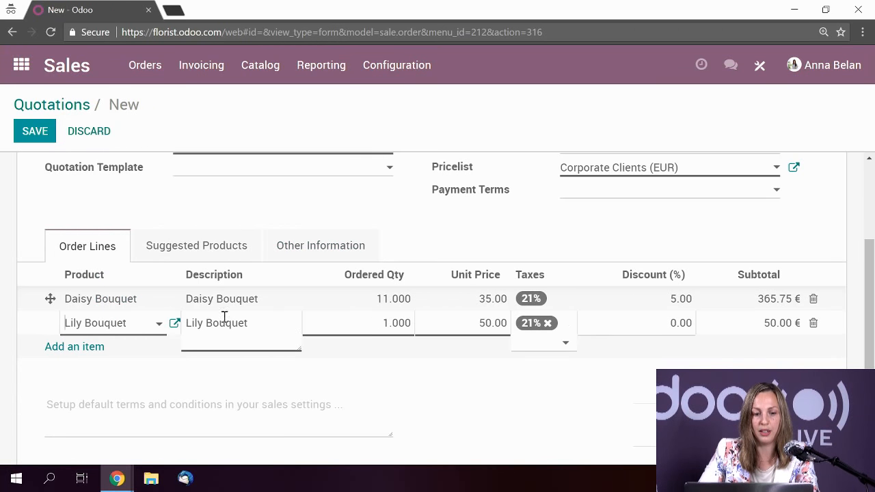
pyautogui.click(145, 328)
pyautogui.click(141, 194)
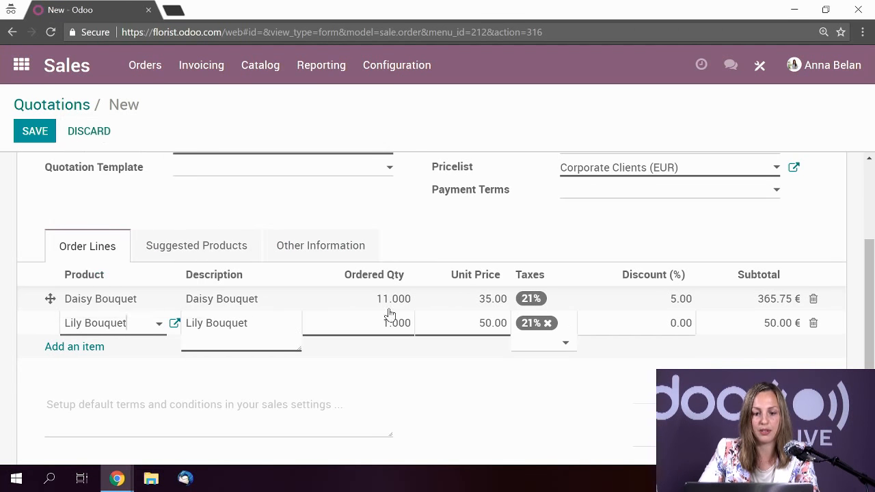
pyautogui.click(404, 326)
pyautogui.write('11')
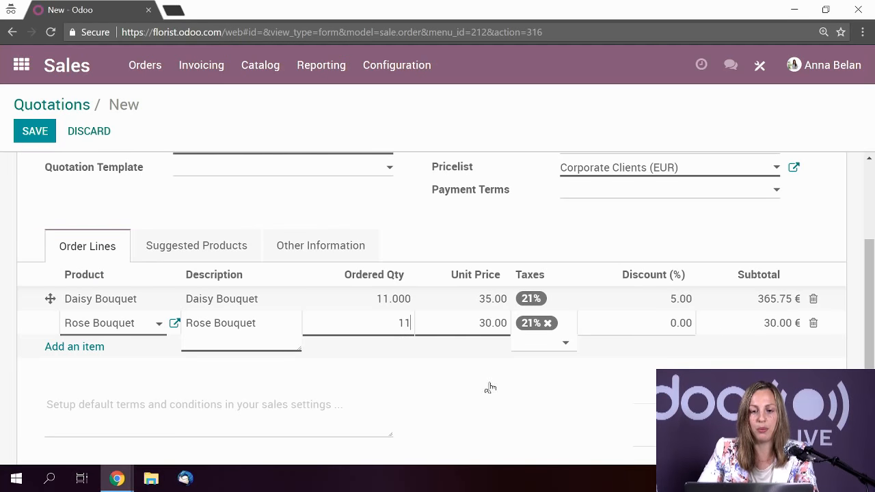
pyautogui.click(648, 429)
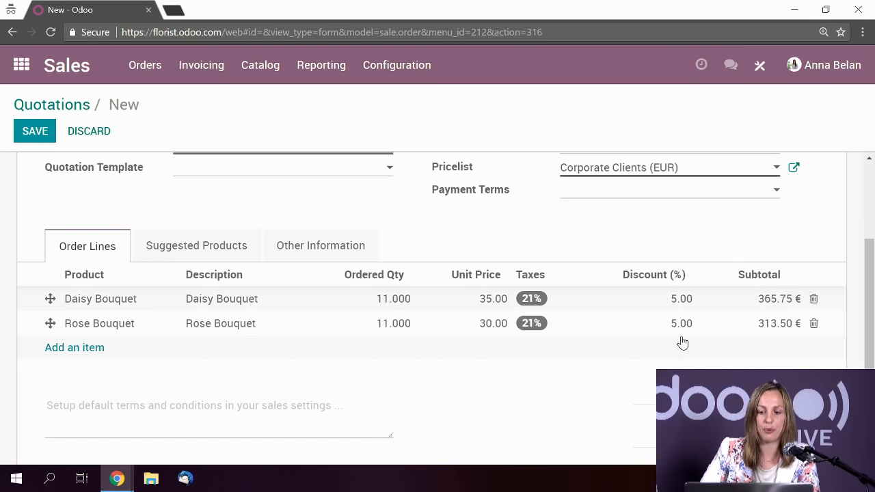
pyautogui.scroll(-1, 660, 335)
pyautogui.scroll(1, 612, 333)
pyautogui.scroll(2, 612, 333)
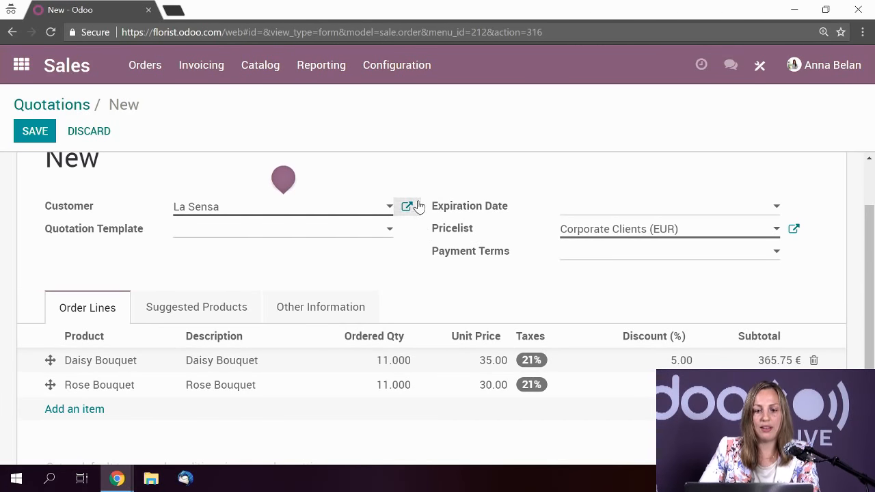
# - Set the expiration date to 06/06/2018 and payment terms to 30 Net Days
pyautogui.click(641, 207)
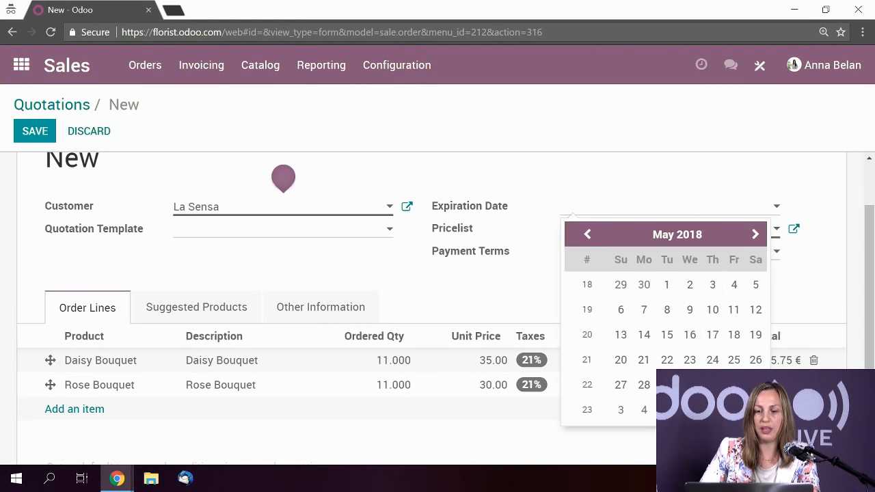
pyautogui.click(590, 238)
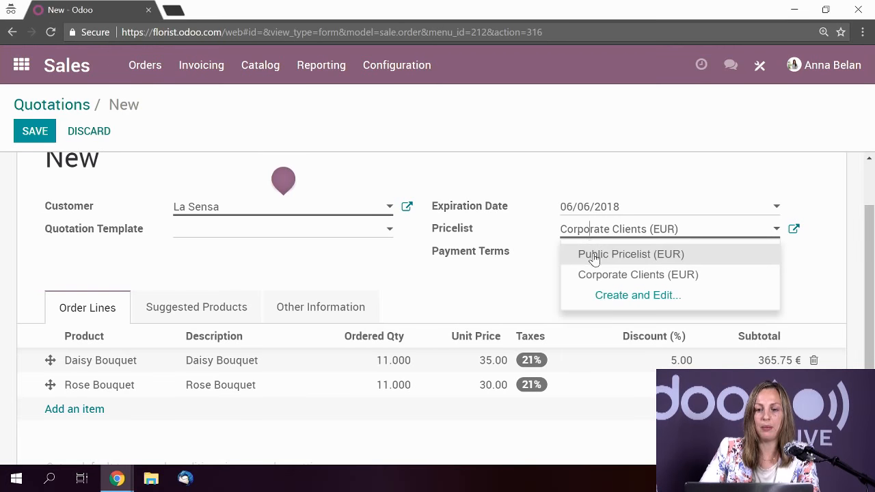
pyautogui.click(601, 259)
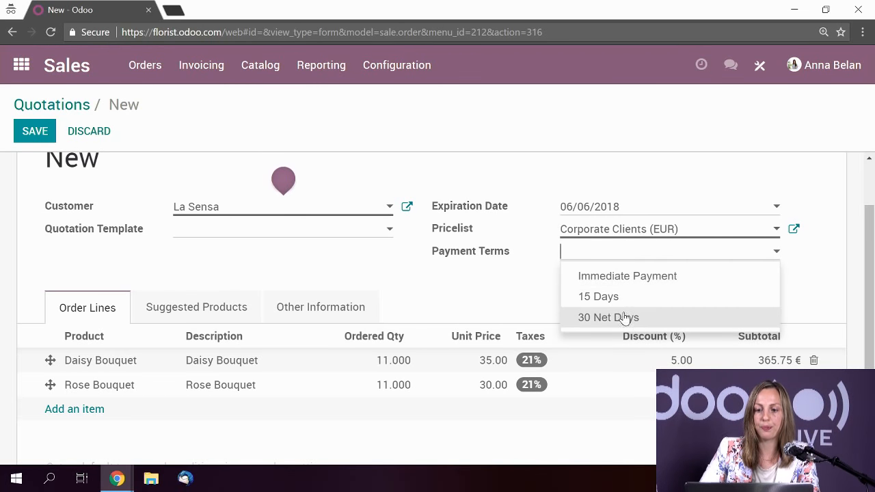
pyautogui.click(621, 317)
# - Save the quotation as SO004
pyautogui.click(29, 134)
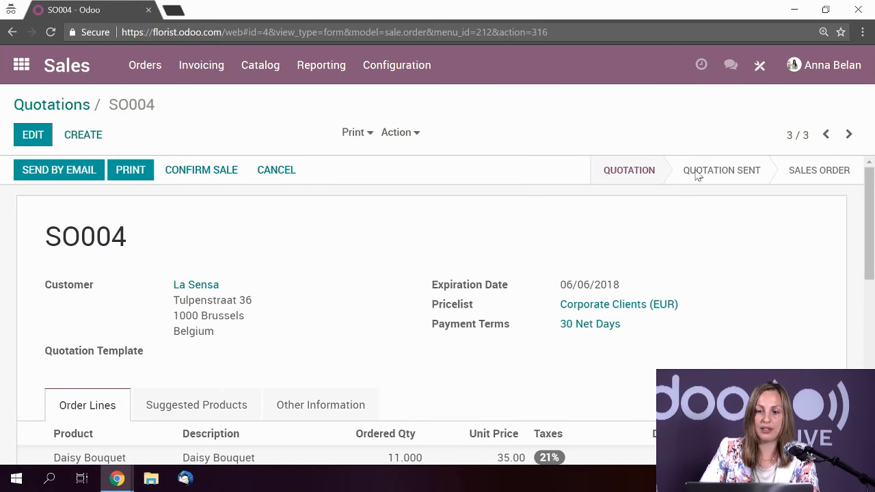
pyautogui.scroll(-1, 646, 216)
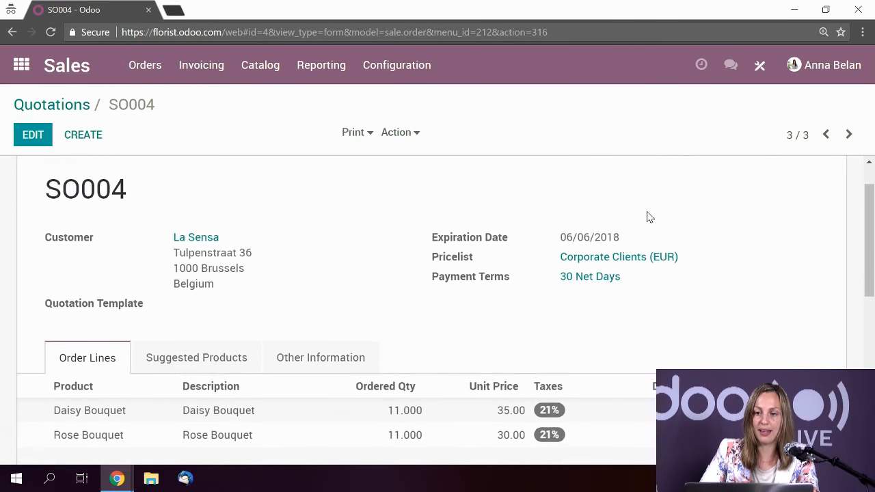
pyautogui.scroll(1, 686, 212)
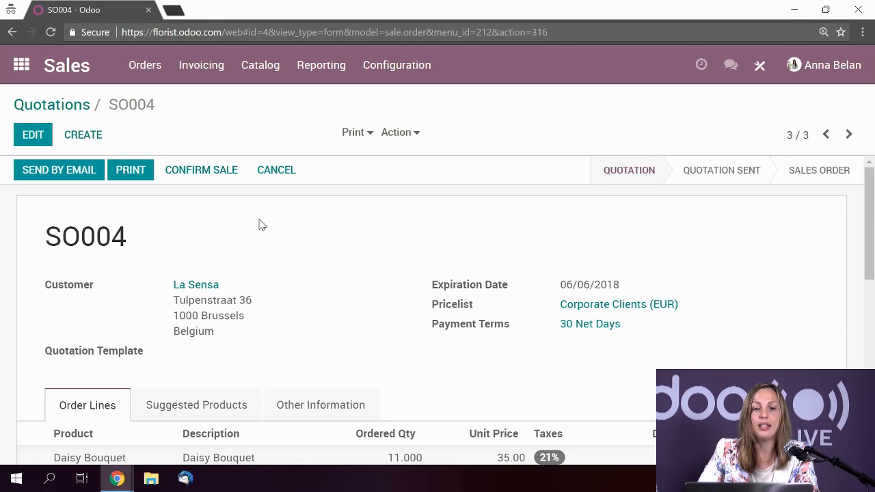
# - Confirm quotation SO004 as a sales order
pyautogui.click(196, 176)
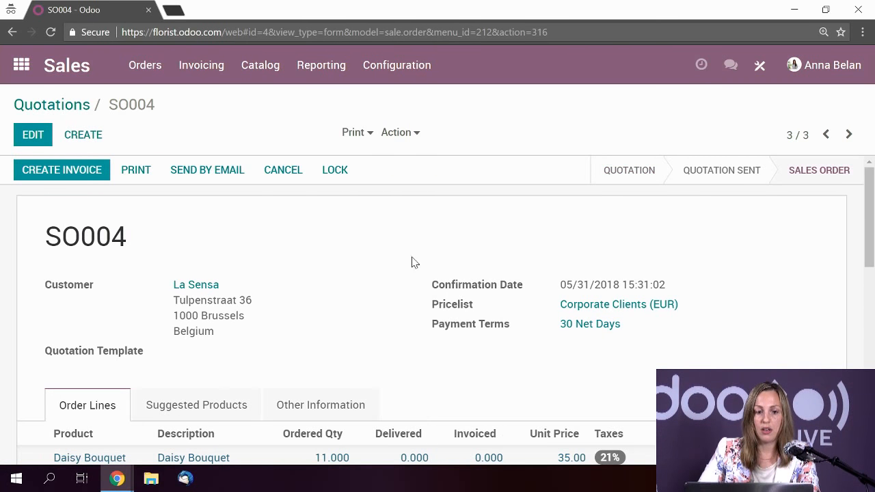
pyautogui.scroll(-5, 531, 324)
pyautogui.scroll(2, 567, 355)
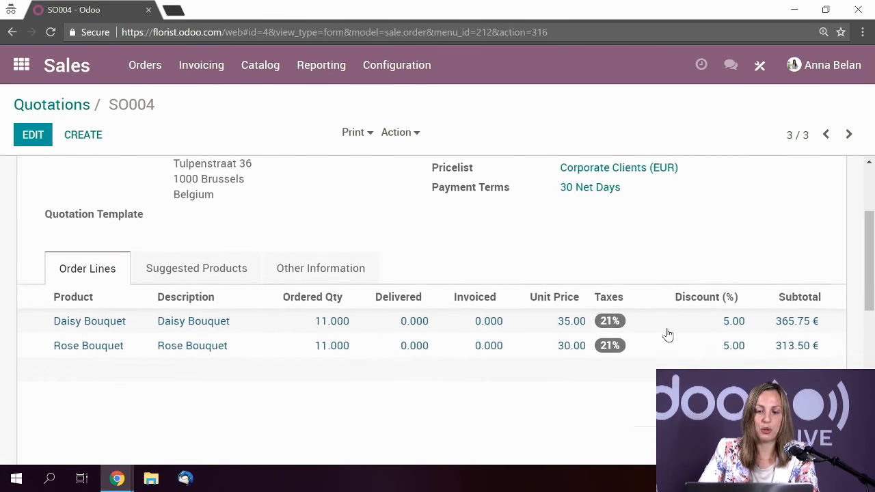
pyautogui.scroll(2, 711, 313)
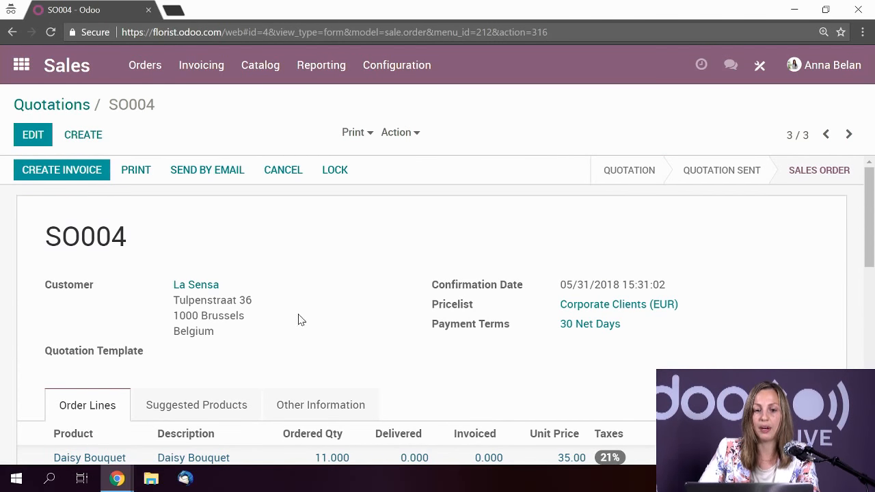
pyautogui.scroll(-1, 328, 325)
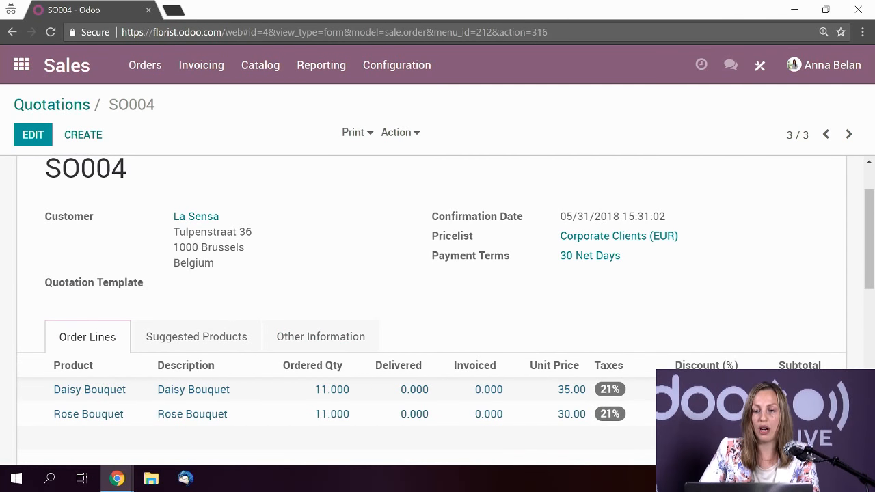
pyautogui.scroll(1, 253, 428)
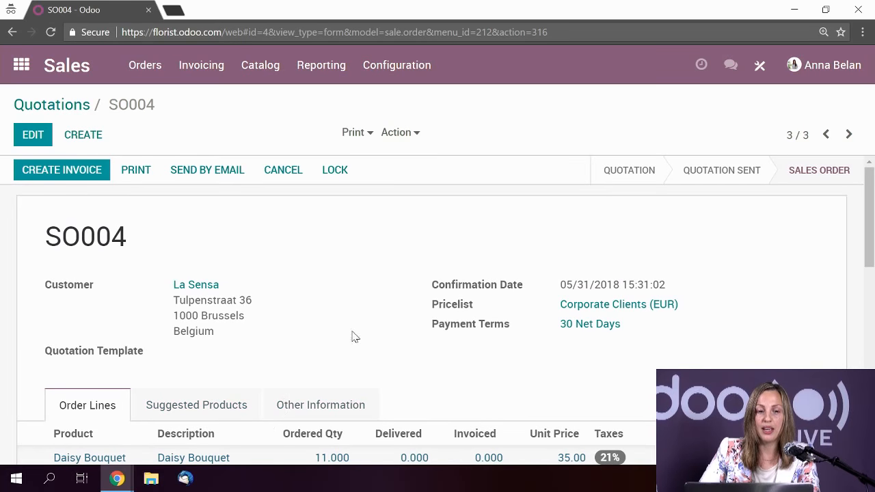
# - Create and view a draft invoice for all invoiceable lines of SO004
pyautogui.click(67, 170)
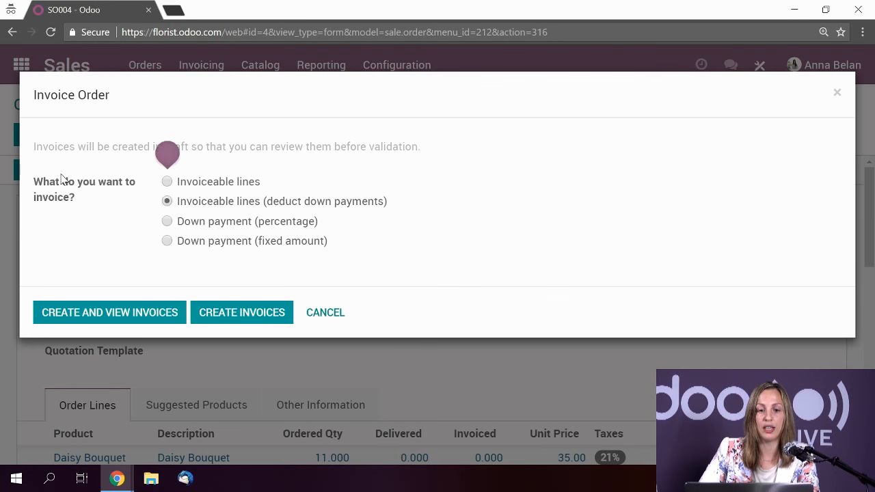
pyautogui.click(169, 182)
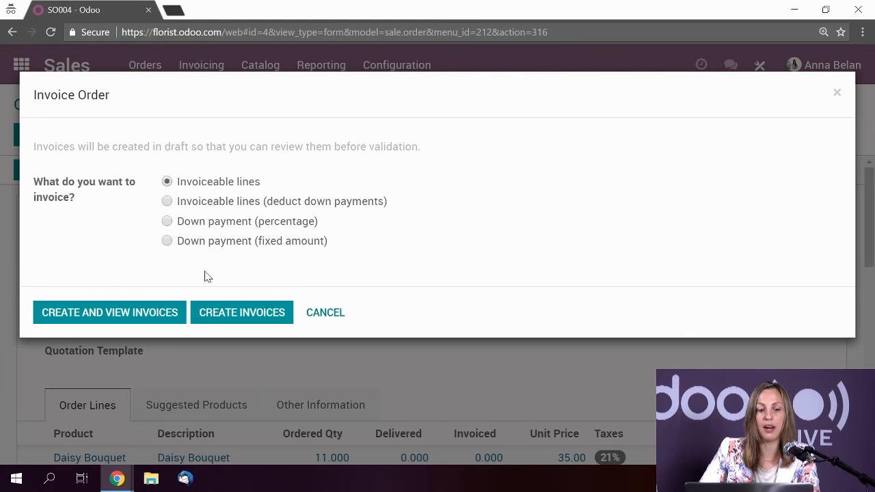
pyautogui.click(116, 321)
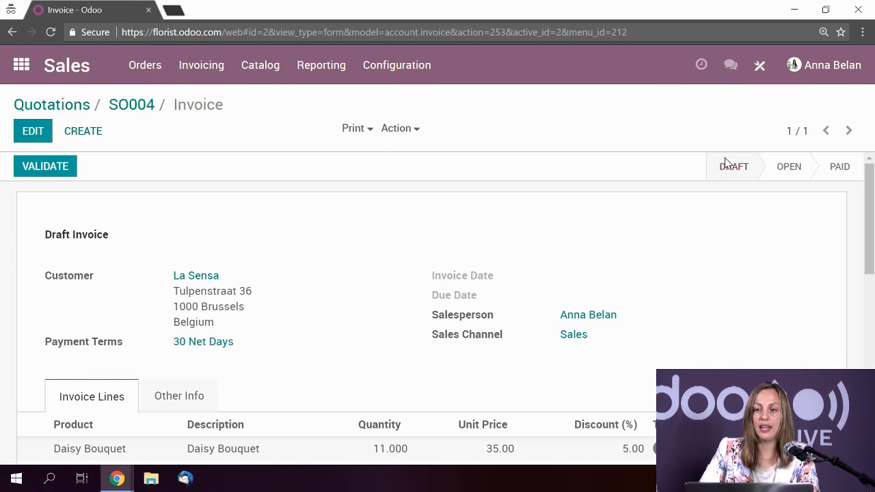
pyautogui.scroll(-2, 720, 244)
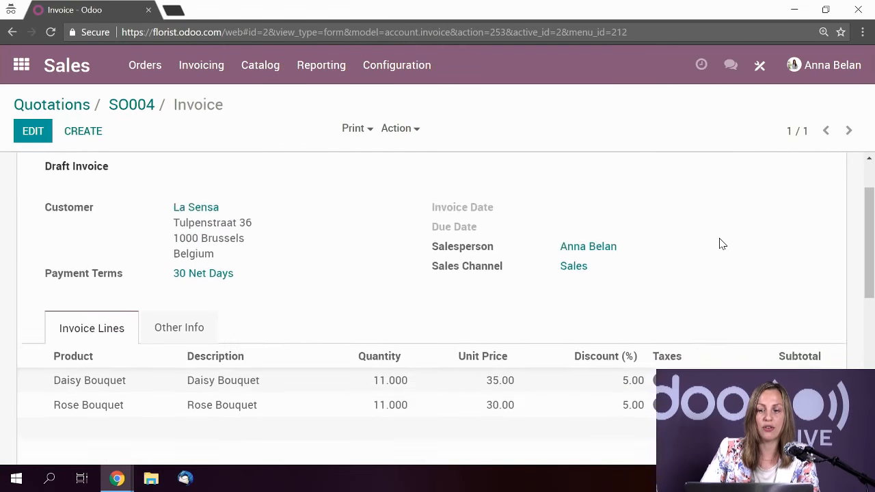
pyautogui.scroll(2, 458, 280)
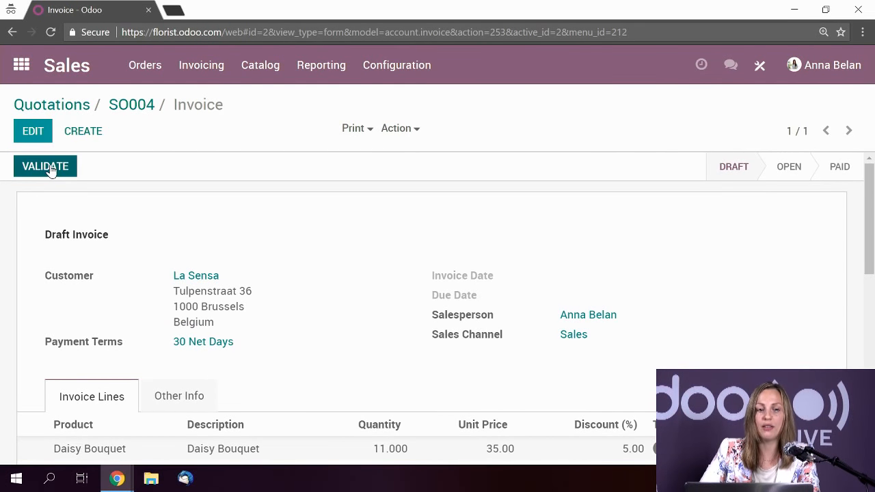
# - Validate the draft invoice so it becomes open invoice INV/2018/0002
pyautogui.click(51, 166)
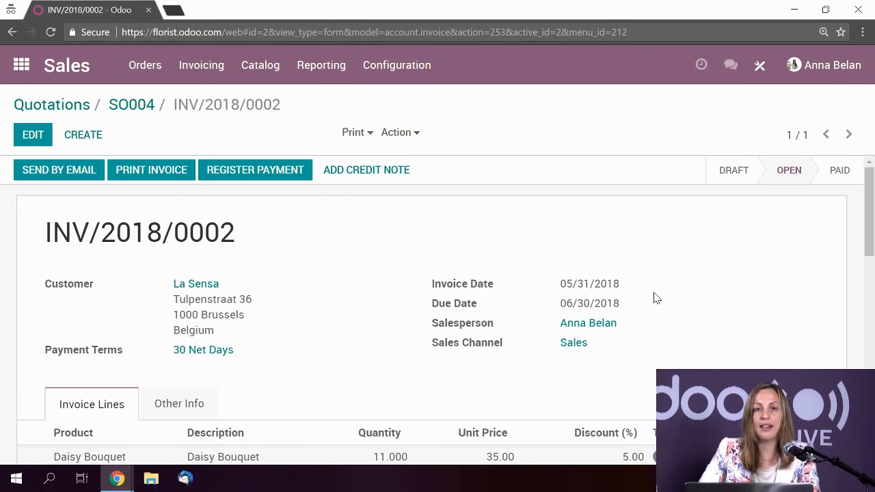
pyautogui.scroll(-5, 655, 297)
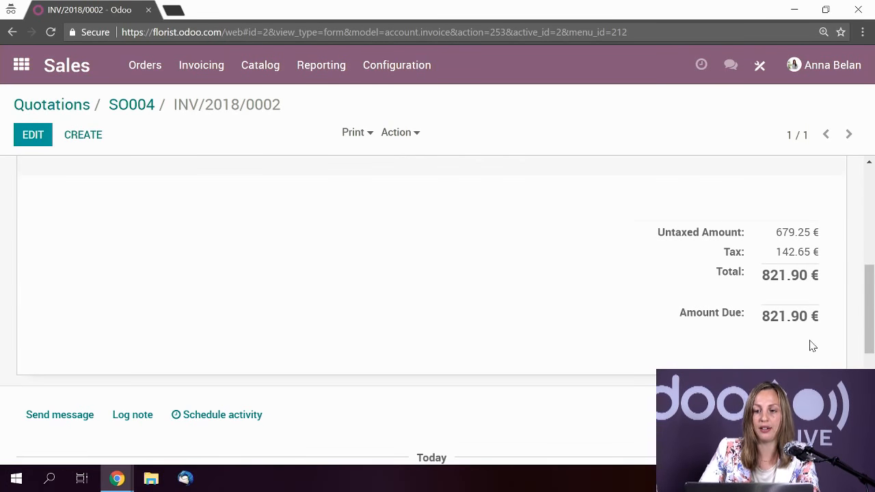
pyautogui.scroll(6, 812, 345)
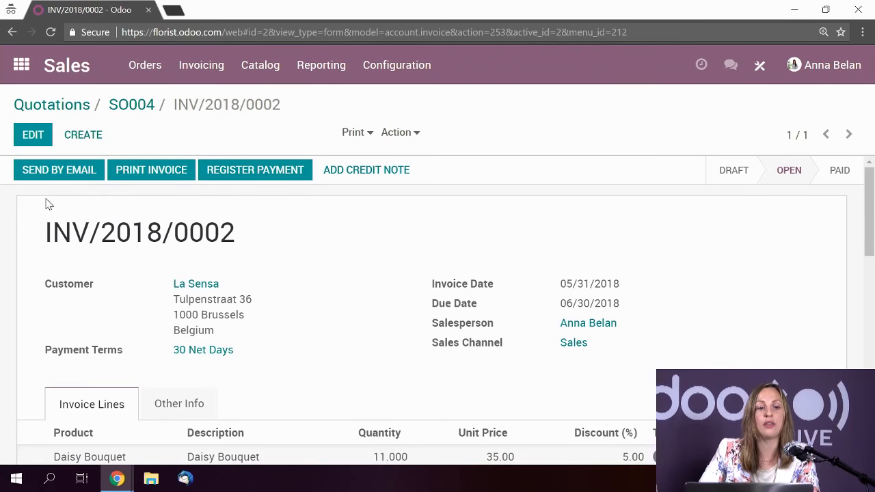
# - Email invoice INV/2018/0002 to La Sensa
pyautogui.click(39, 172)
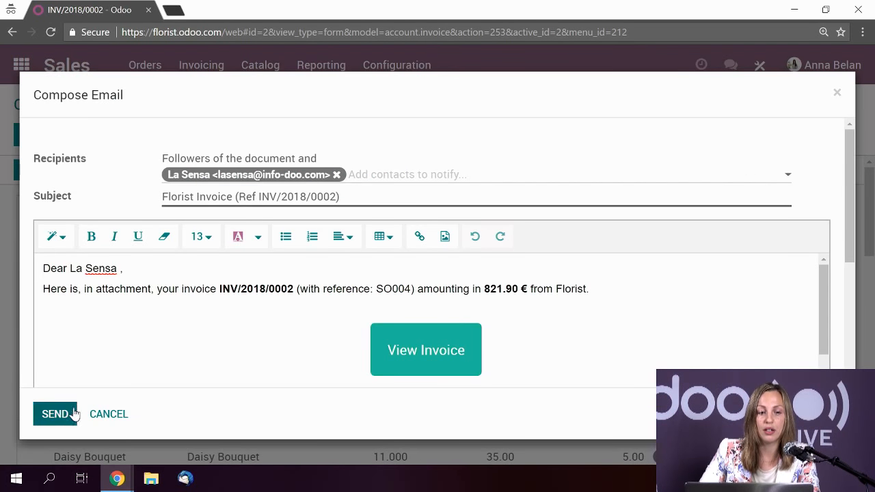
pyautogui.click(67, 415)
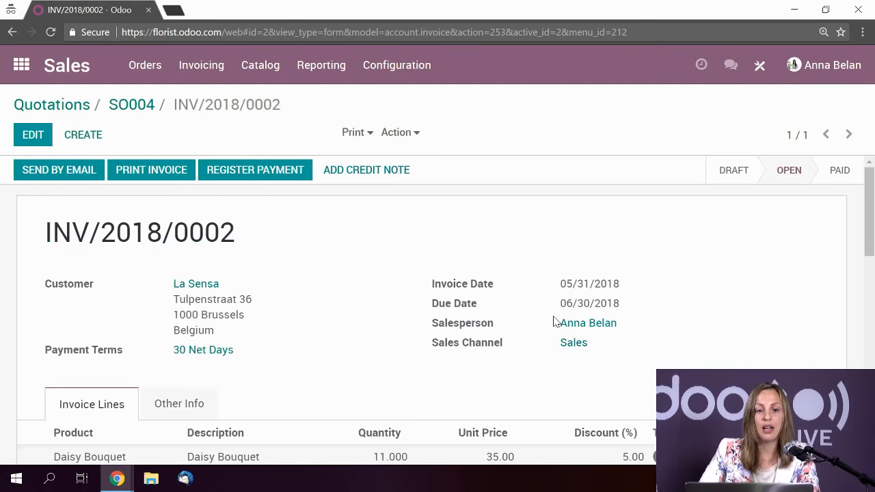
pyautogui.scroll(-4, 372, 297)
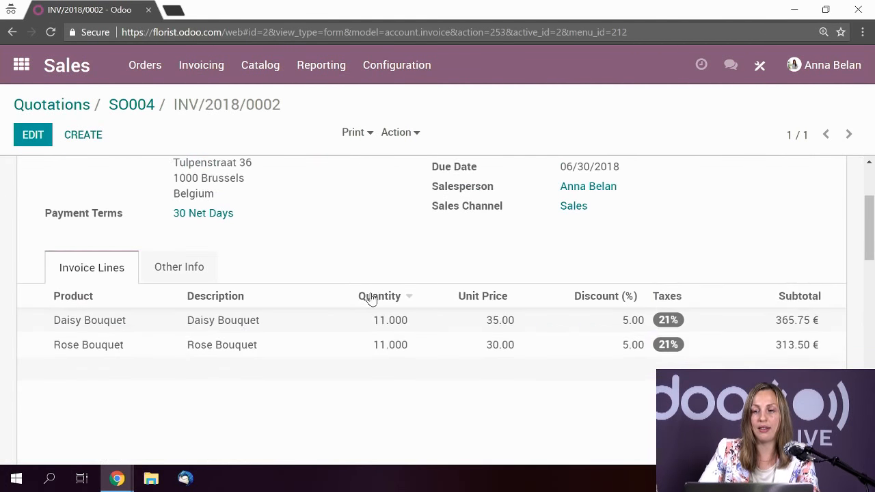
pyautogui.scroll(4, 372, 299)
pyautogui.click(247, 168)
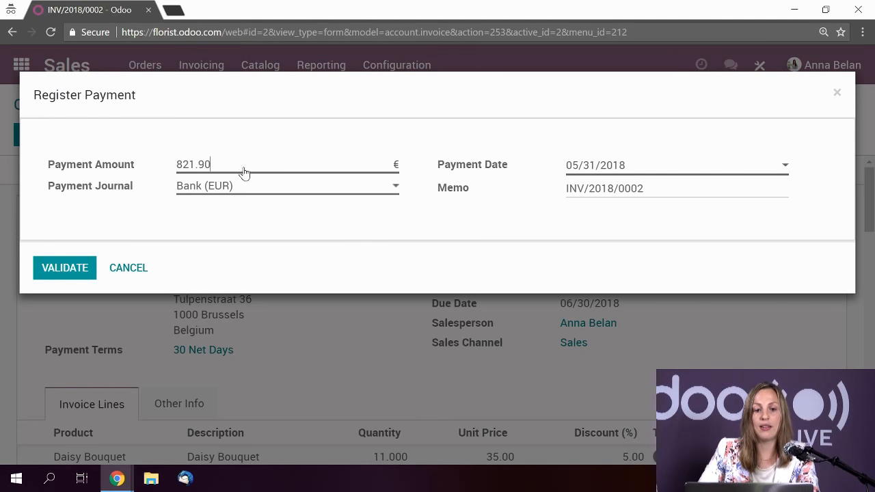
# - Validate the 821.90 € Bank (EUR) payment for invoice INV/2018/0002
pyautogui.click(61, 267)
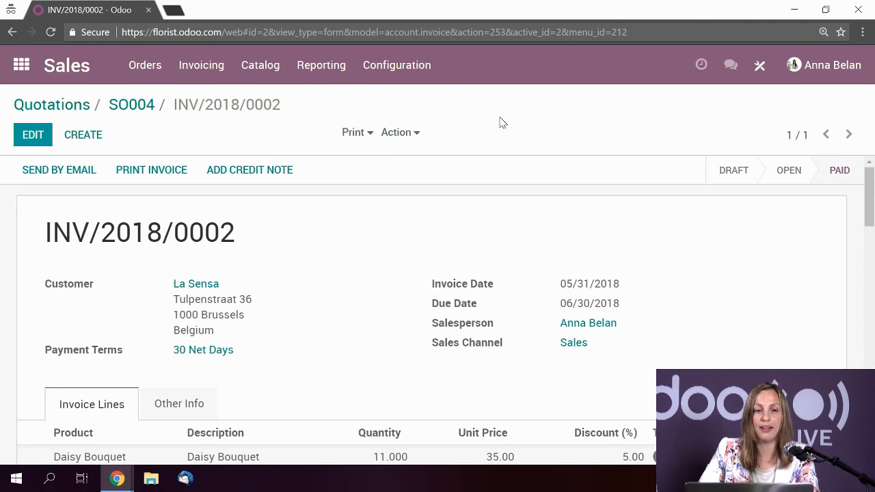
# - Review the paid La Sensa invoices in Customer Invoices, then return to Sales quotations
pyautogui.click(21, 63)
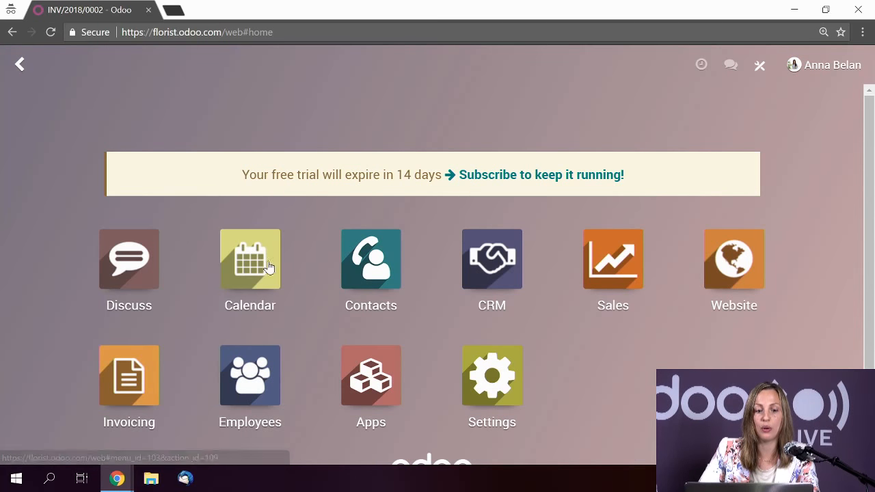
pyautogui.click(133, 380)
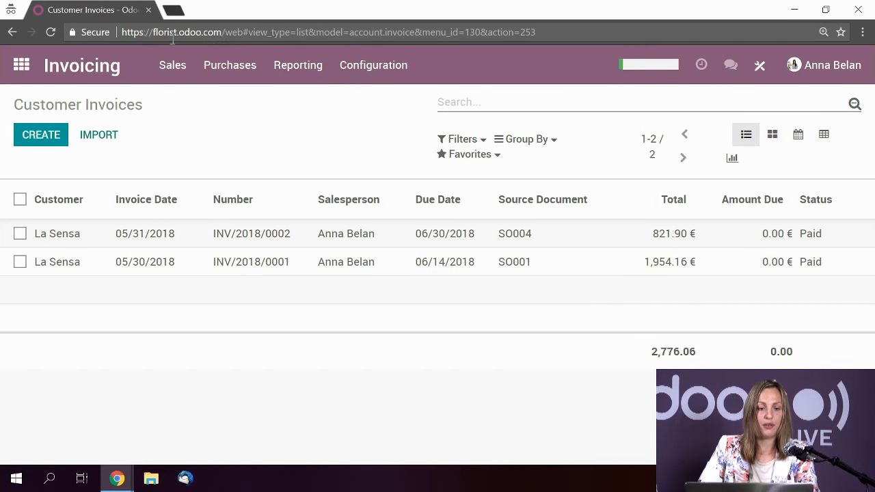
pyautogui.click(21, 65)
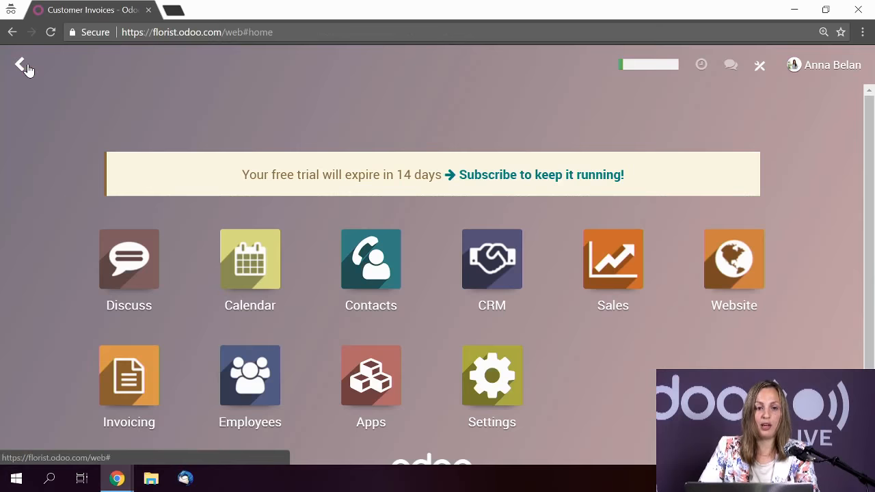
pyautogui.click(601, 273)
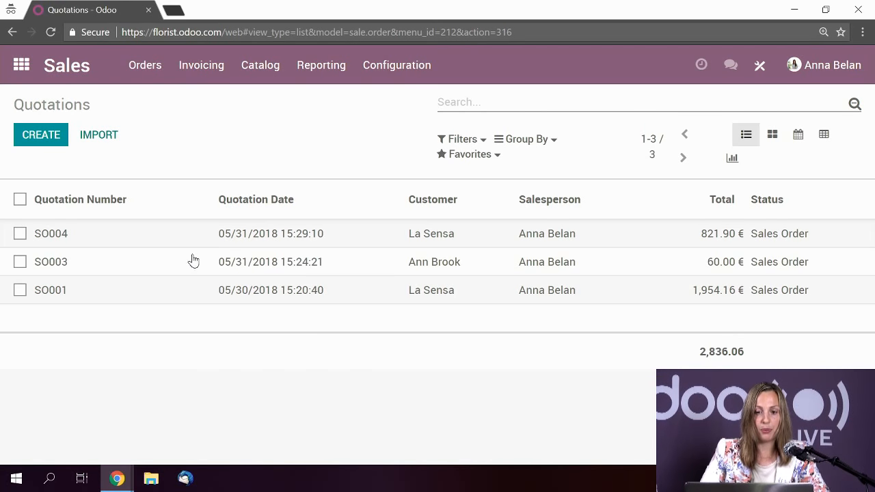
# - Review the Pricing section of Sales Settings, then go to the Pricelists list
pyautogui.click(395, 71)
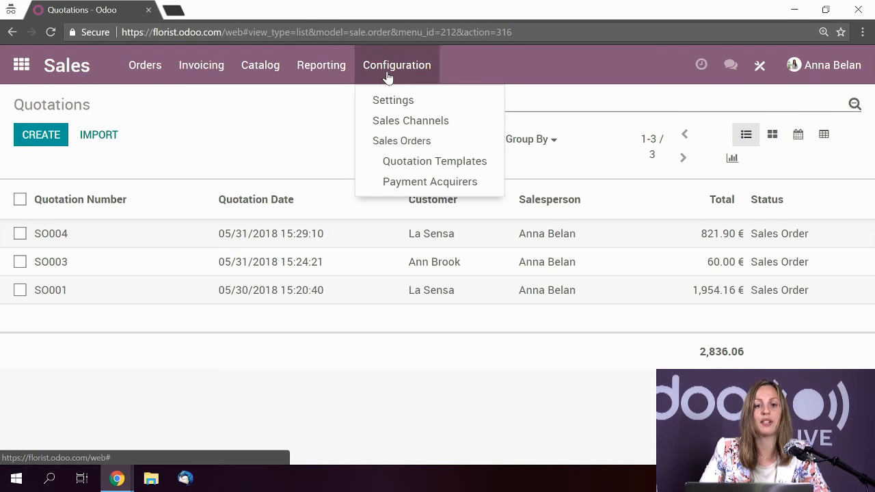
pyautogui.click(399, 102)
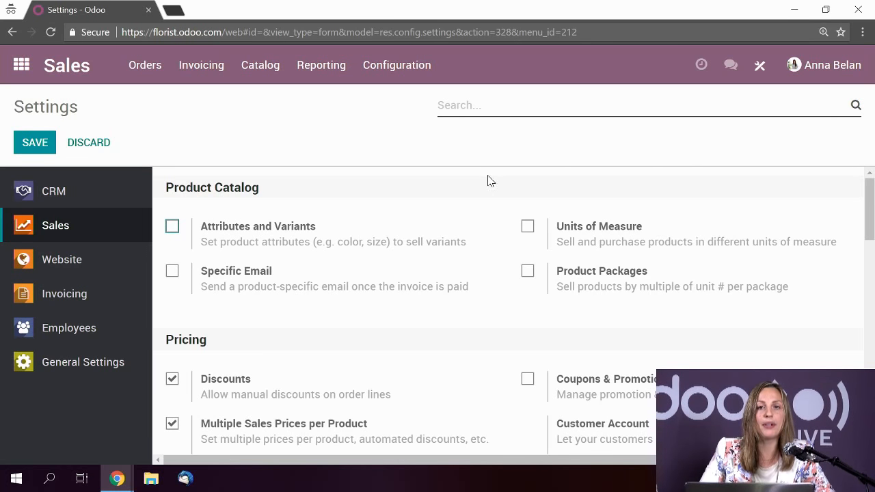
pyautogui.scroll(-1, 497, 174)
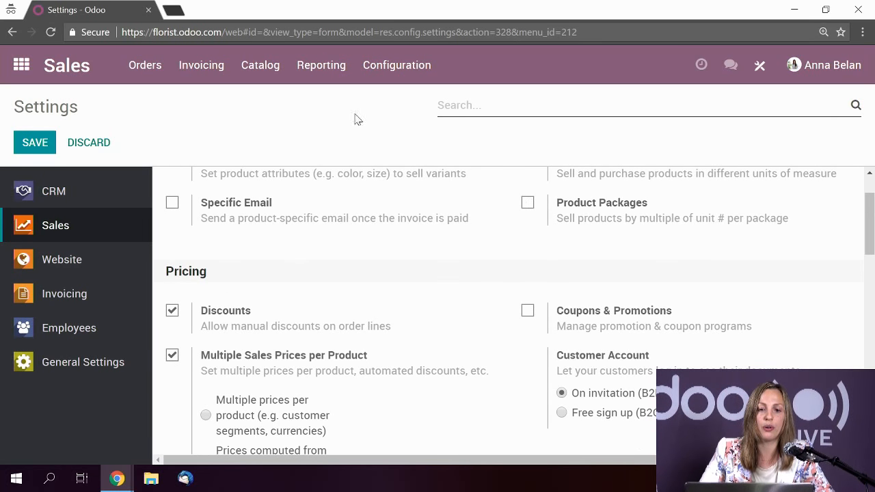
pyautogui.scroll(-2, 465, 253)
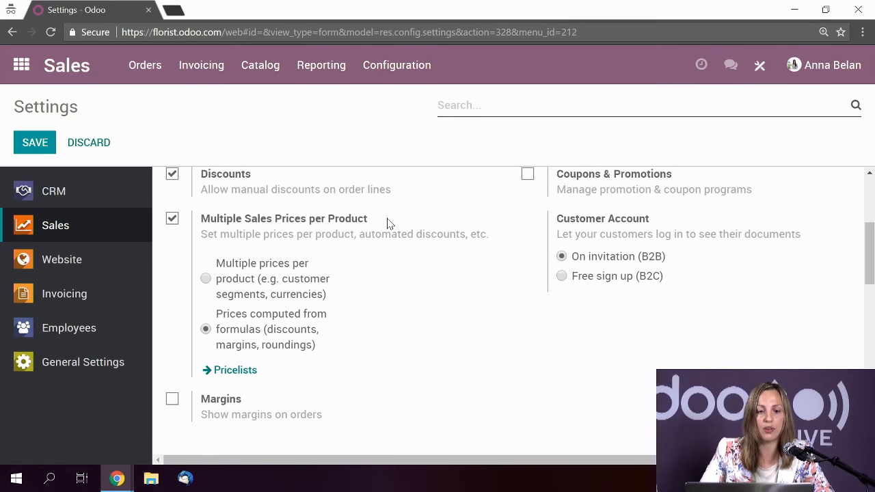
pyautogui.scroll(1, 297, 273)
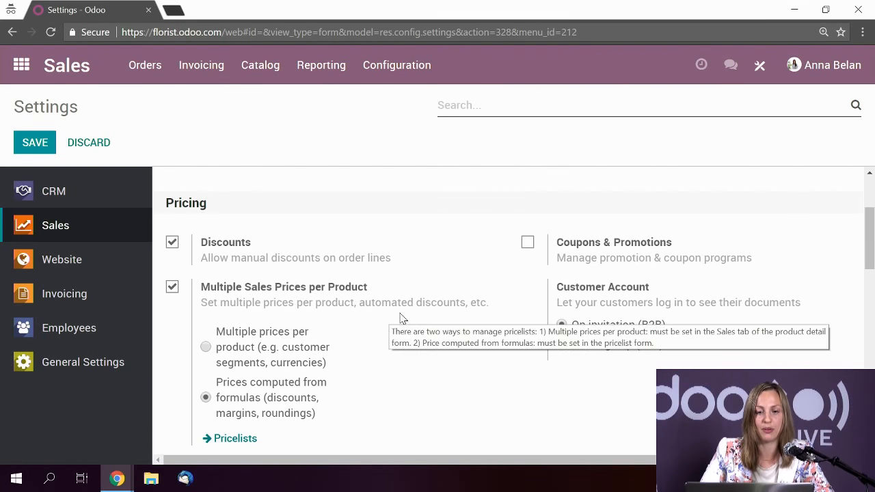
pyautogui.scroll(-1, 422, 315)
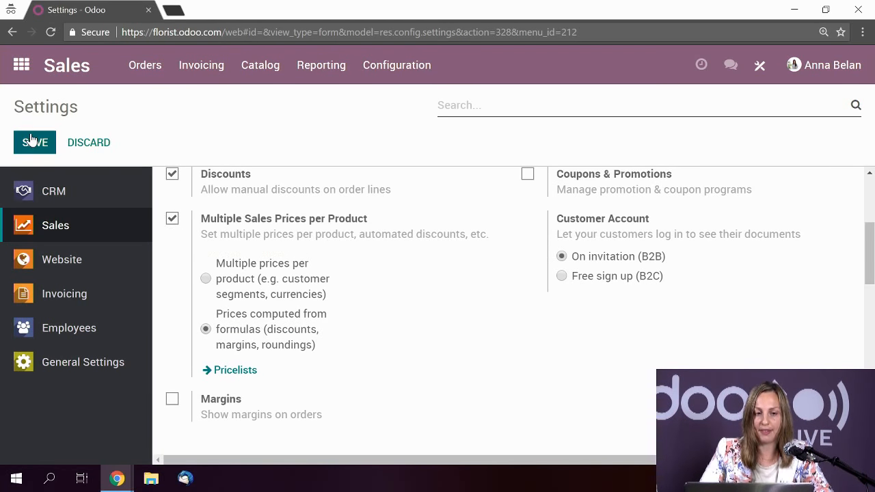
pyautogui.click(246, 373)
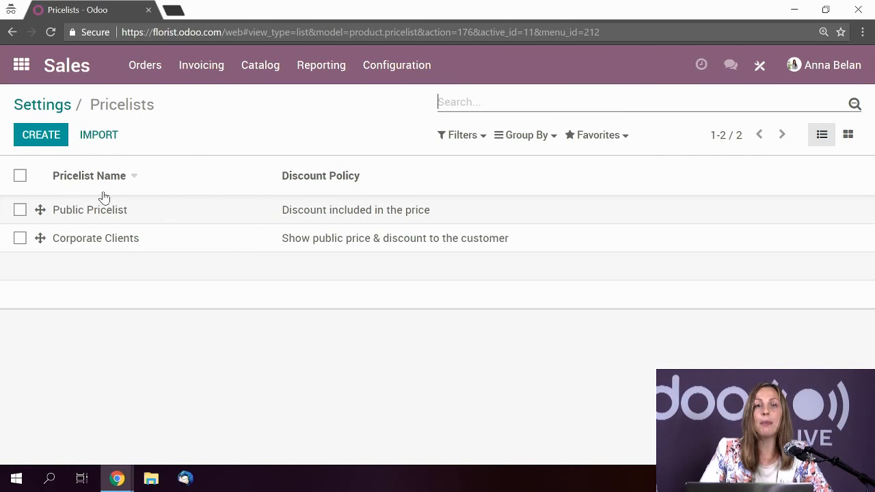
# - Inspect the Corporate Clients pricelist, then return through Pricelists to the Sales quotations list
pyautogui.click(160, 247)
pyautogui.scroll(-2, 291, 270)
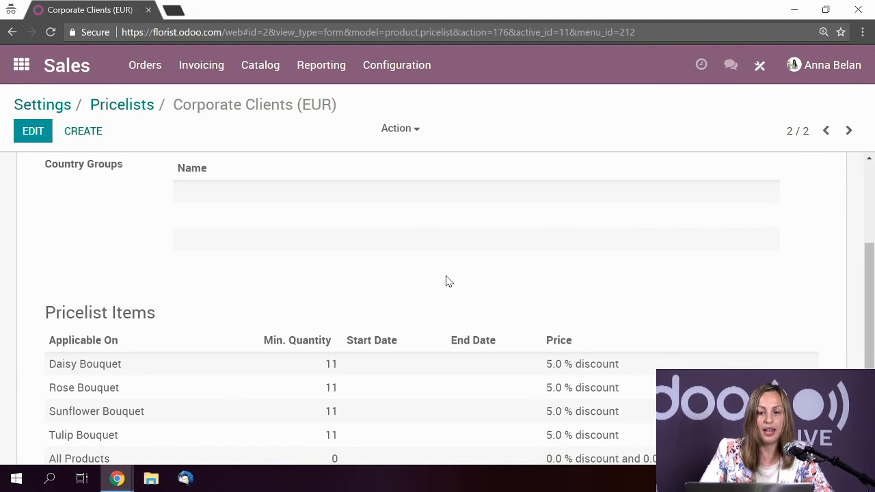
pyautogui.scroll(-1, 446, 281)
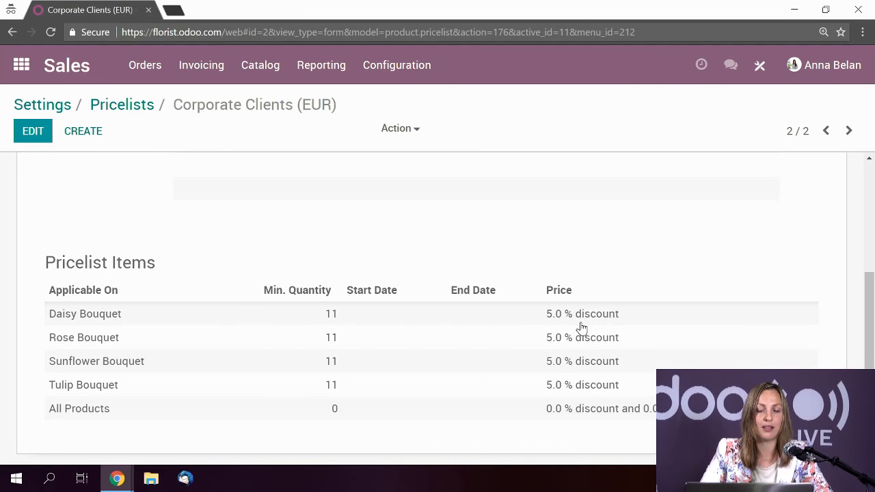
pyautogui.scroll(3, 601, 329)
pyautogui.scroll(1, 600, 329)
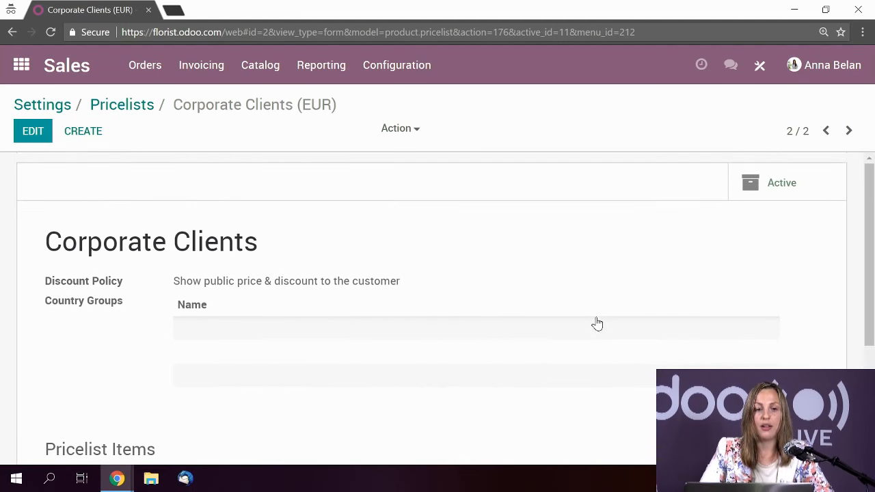
pyautogui.click(120, 104)
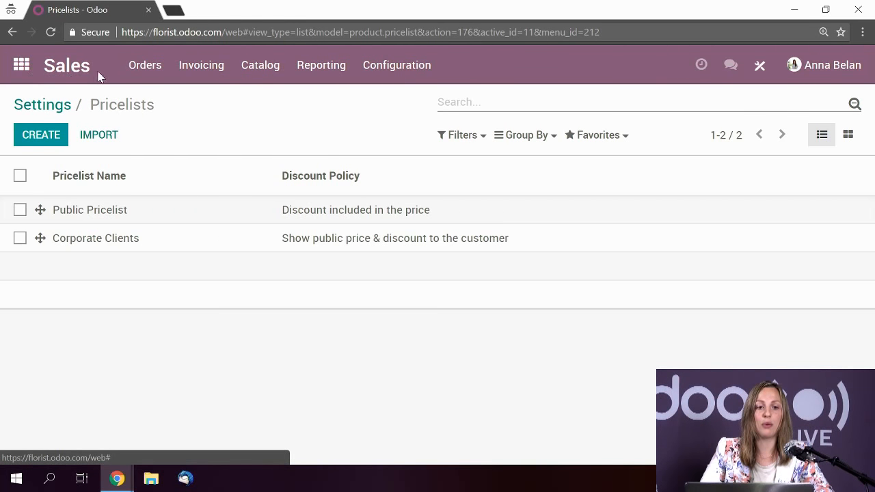
pyautogui.click(78, 73)
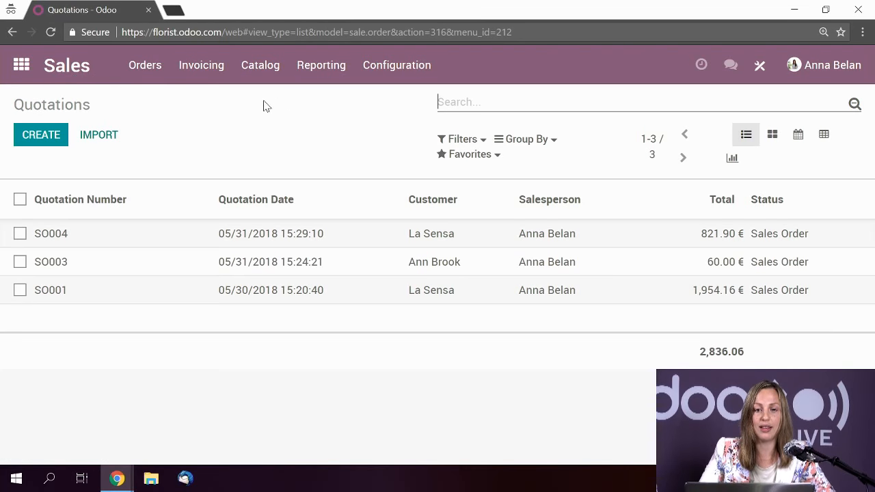
# - Open Sales Analysis, preview its line and pie charts, then show it as a pivot table
pyautogui.click(325, 75)
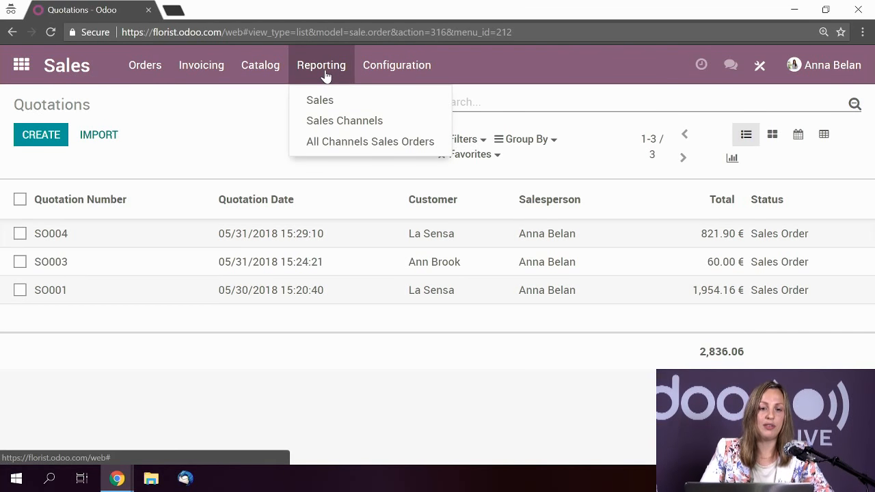
pyautogui.click(326, 104)
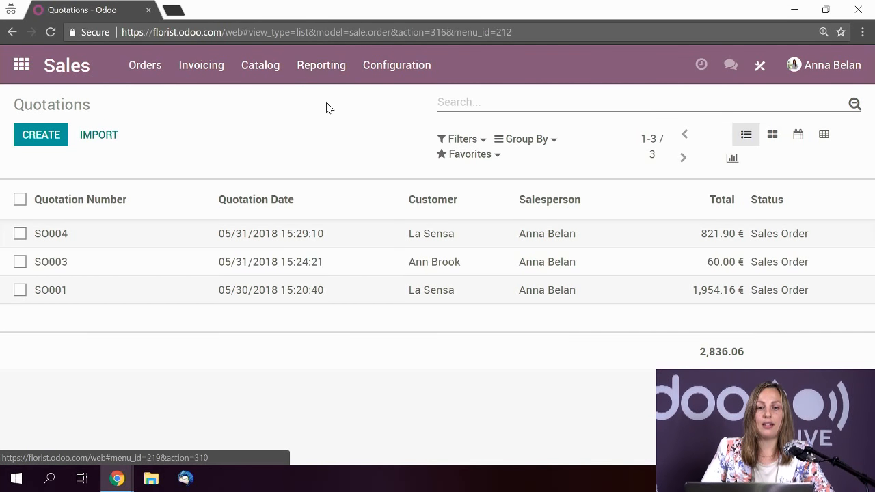
pyautogui.moveTo(410, 251)
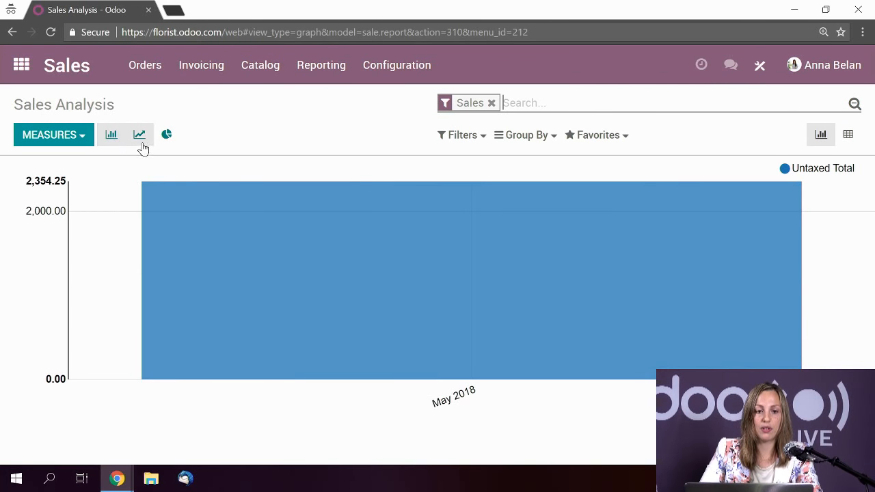
pyautogui.click(138, 137)
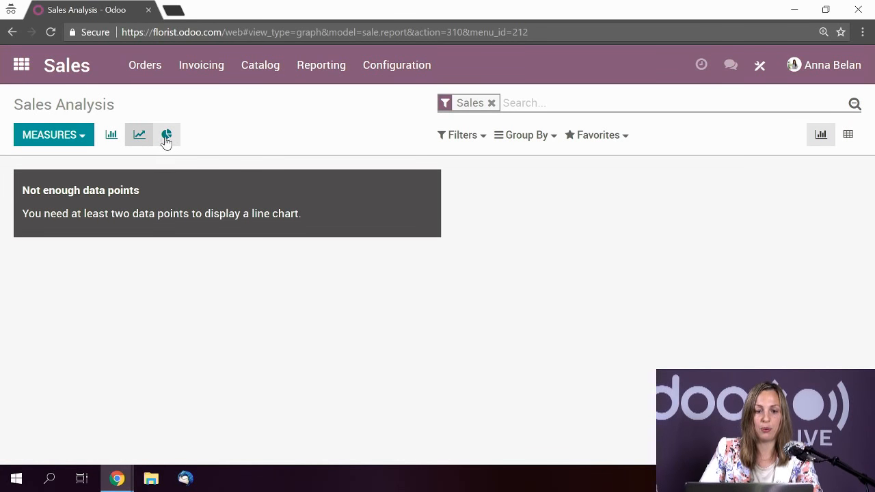
pyautogui.click(166, 140)
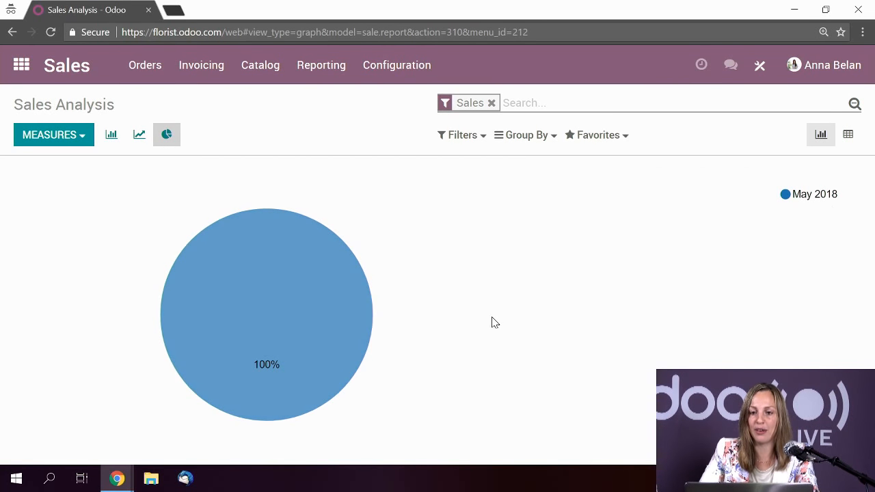
pyautogui.click(852, 141)
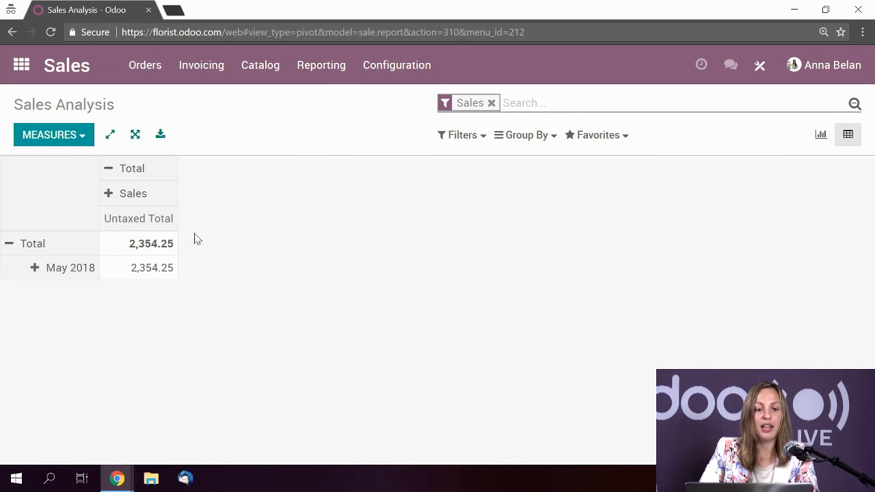
# - Split the pivot's Sales column by Product and the May 2018 row by Salesperson
pyautogui.click(108, 197)
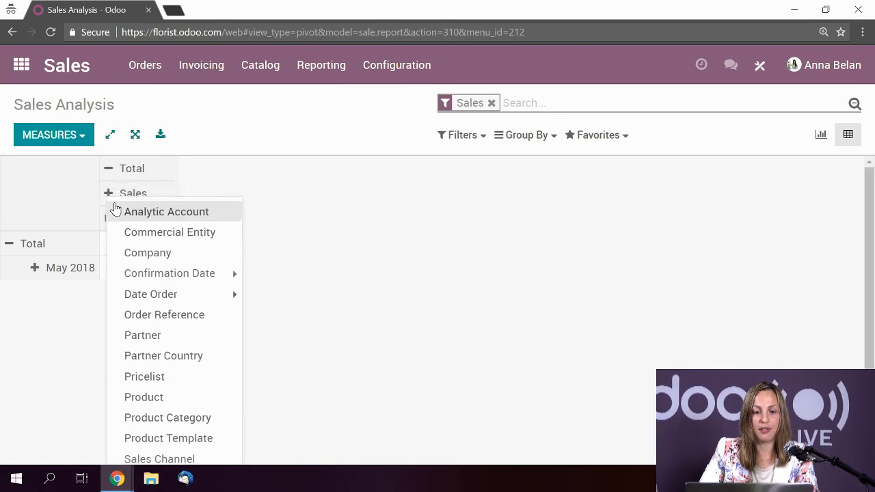
pyautogui.click(149, 401)
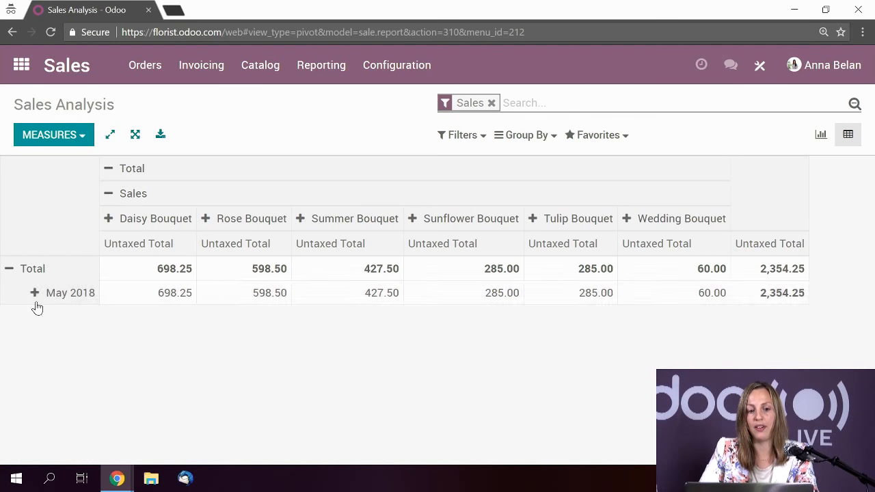
pyautogui.click(34, 293)
pyautogui.moveTo(83, 388)
pyautogui.scroll(-3, 82, 388)
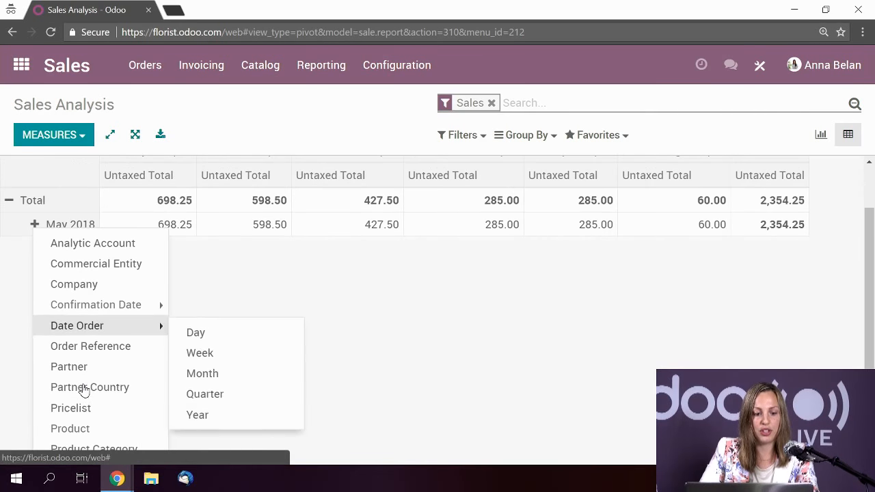
pyautogui.click(96, 417)
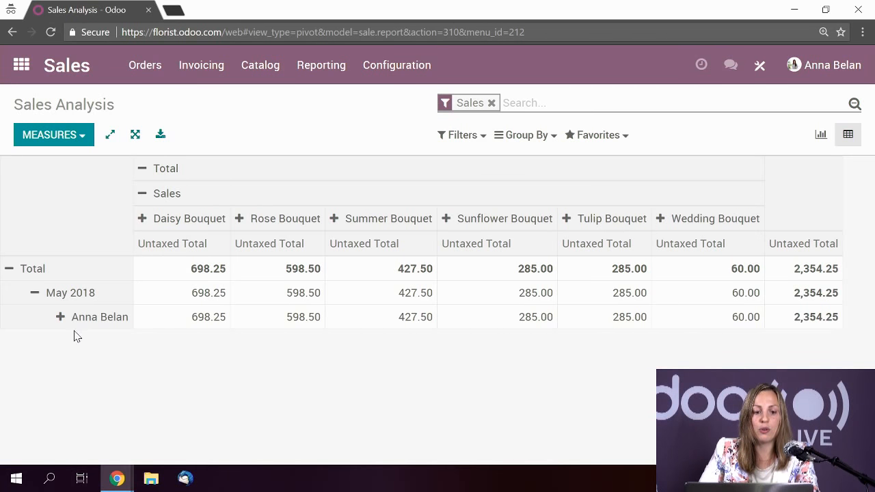
pyautogui.click(61, 315)
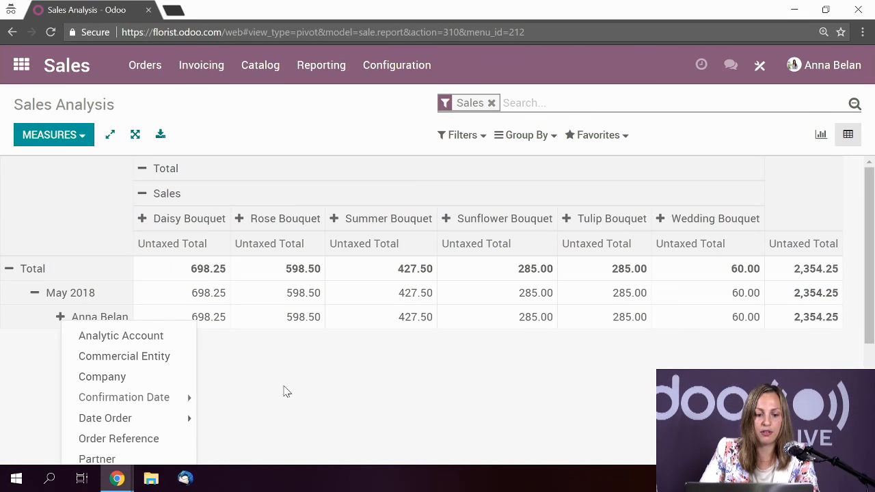
pyautogui.click(404, 388)
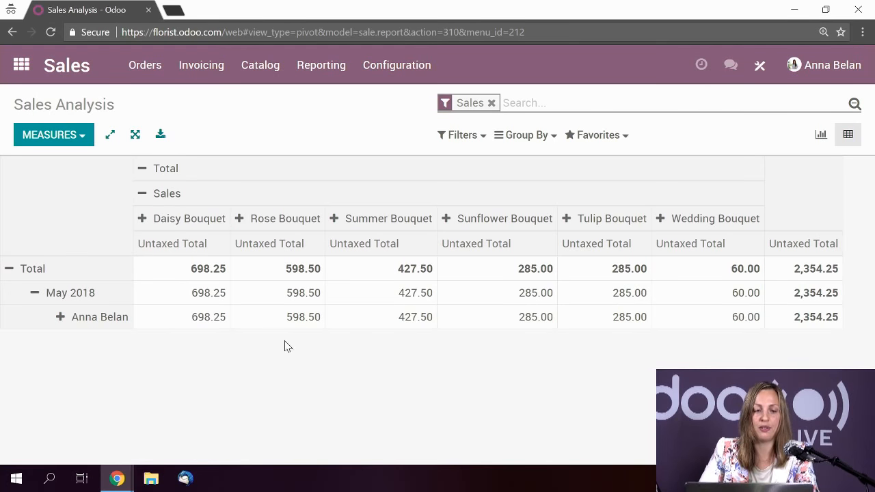
pyautogui.click(626, 137)
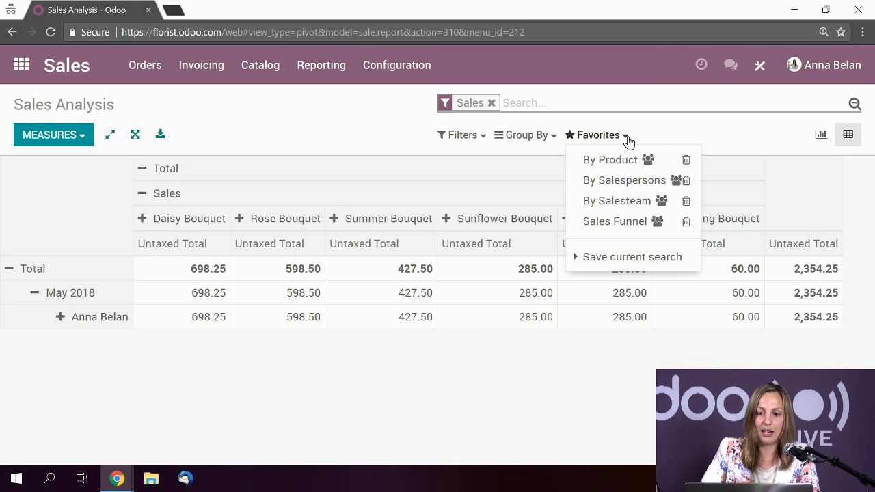
# - Save the current pivot search as a favorite named 'Salesperson'
pyautogui.click(644, 266)
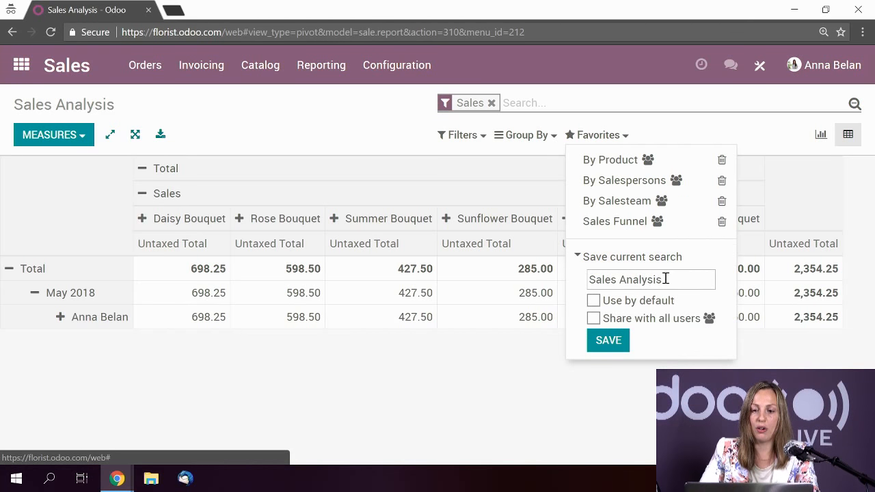
pyautogui.moveTo(663, 280); pyautogui.dragTo(586, 279)
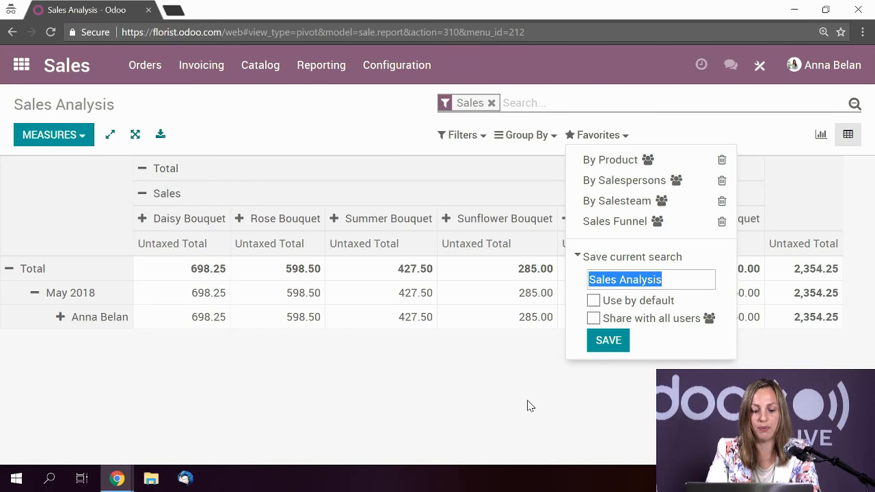
pyautogui.write('Salesperson')
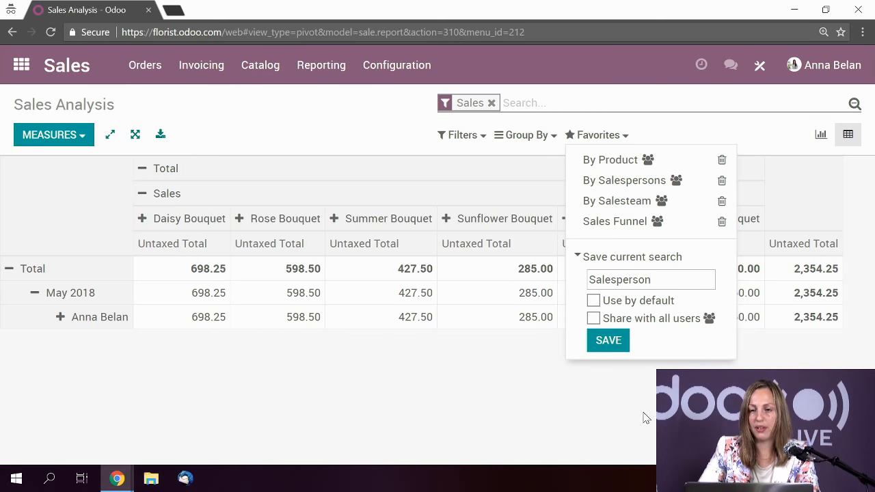
pyautogui.click(602, 344)
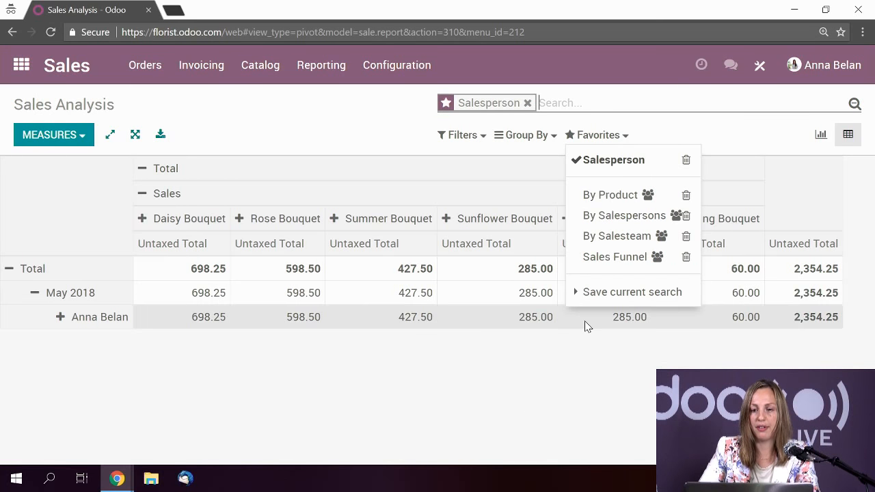
# - Reload Sales Analysis as a pivot, apply the Salesperson favorite, then return to the apps home screen
pyautogui.click(316, 76)
pyautogui.click(331, 103)
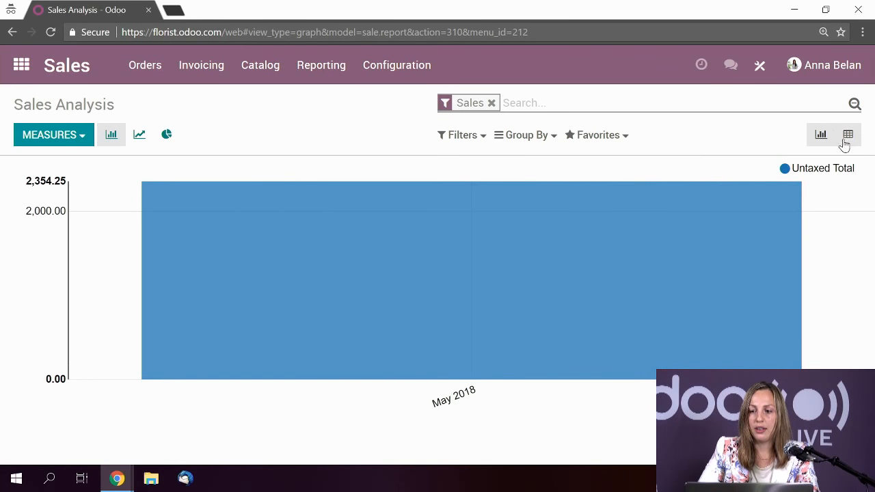
pyautogui.click(846, 138)
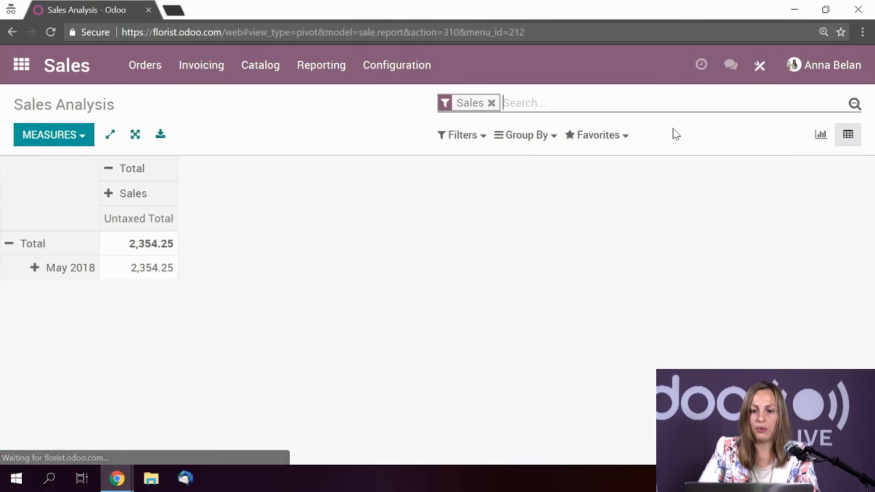
pyautogui.click(623, 143)
pyautogui.click(630, 162)
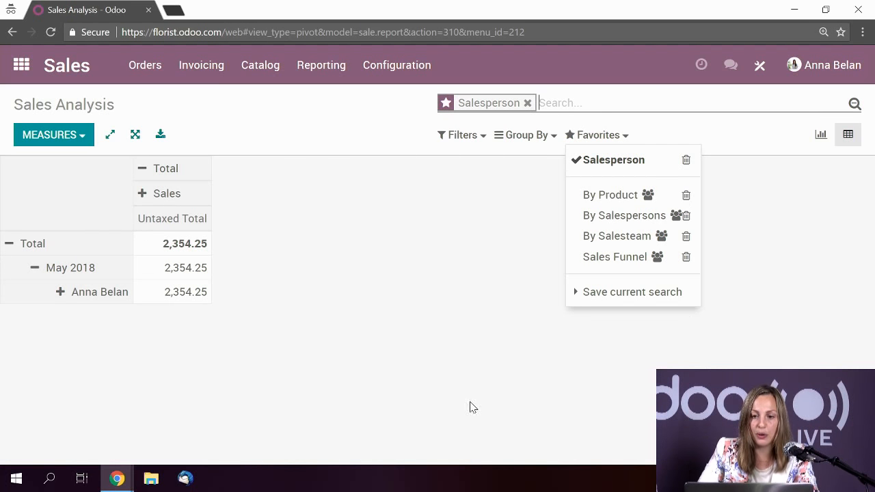
pyautogui.click(21, 66)
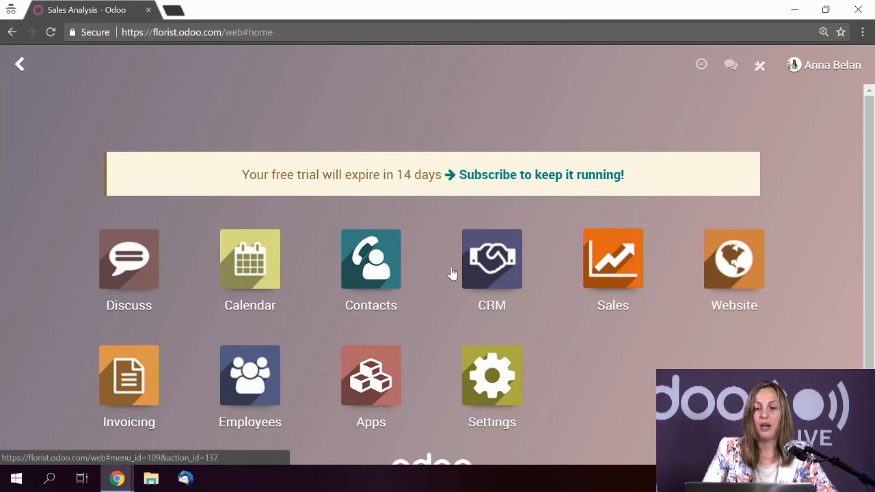
# - Look at the CRM pipeline, then return home and open the Sales quotations list
pyautogui.click(479, 266)
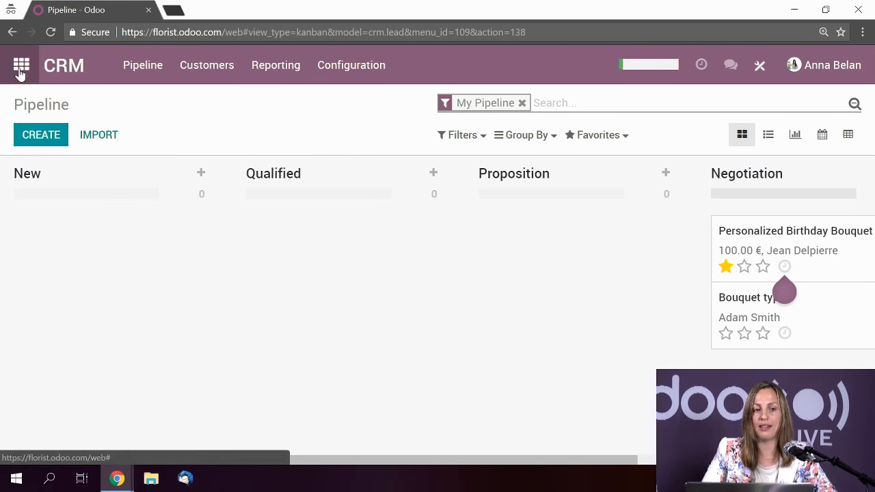
pyautogui.click(21, 66)
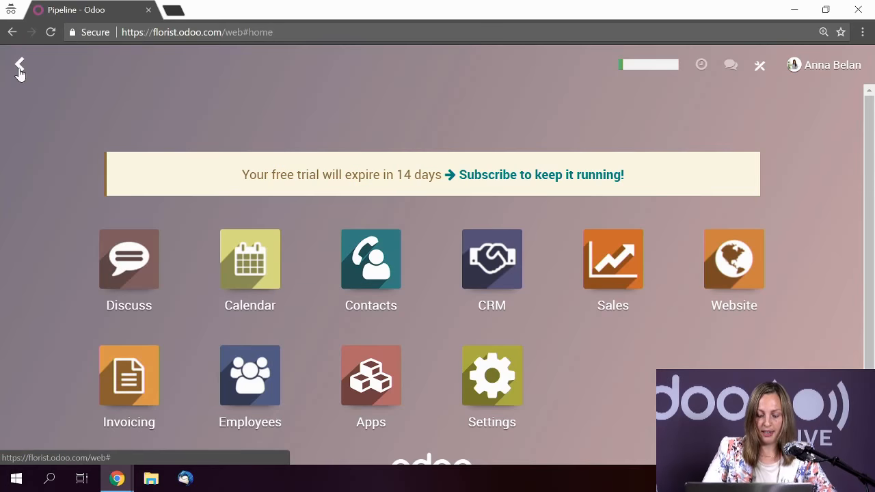
pyautogui.click(598, 272)
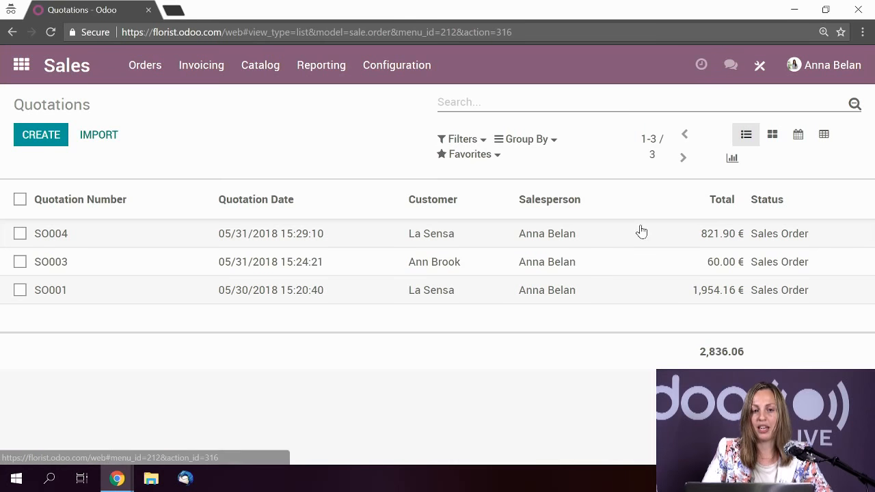
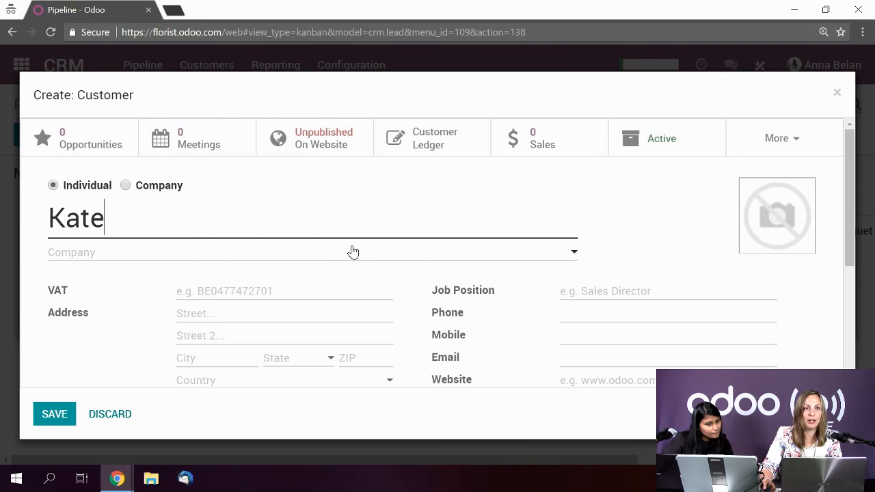
# - Enter the new customer's phone number and save her as the opportunity's customer
pyautogui.scroll(-1, 353, 252)
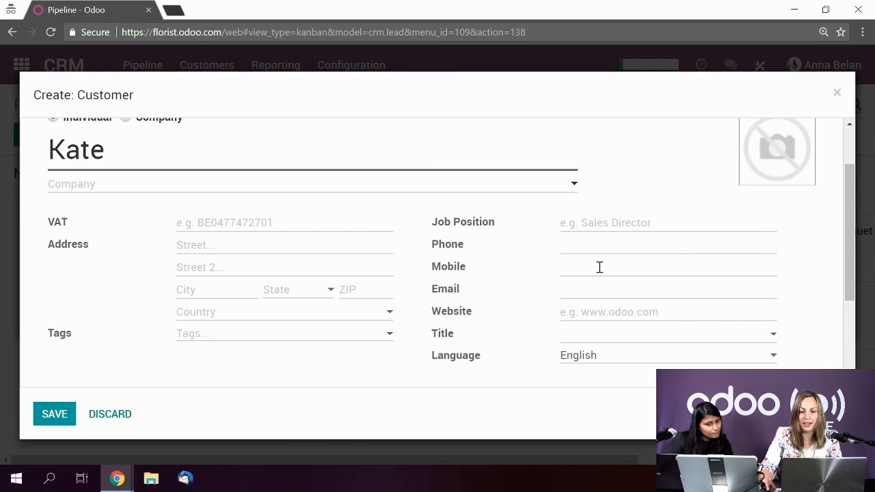
pyautogui.click(581, 243)
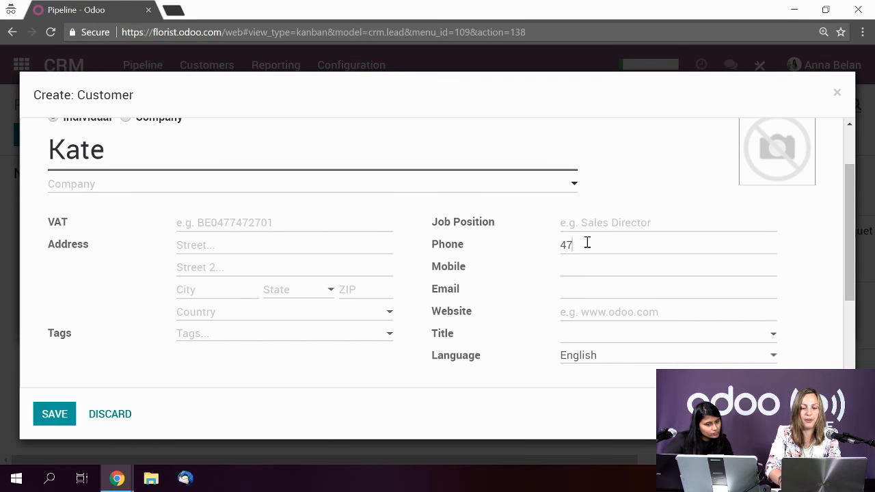
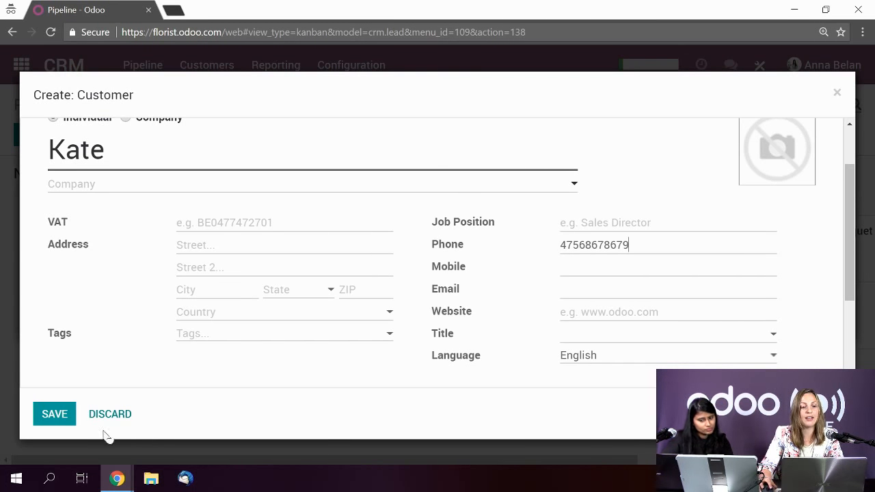
pyautogui.click(54, 415)
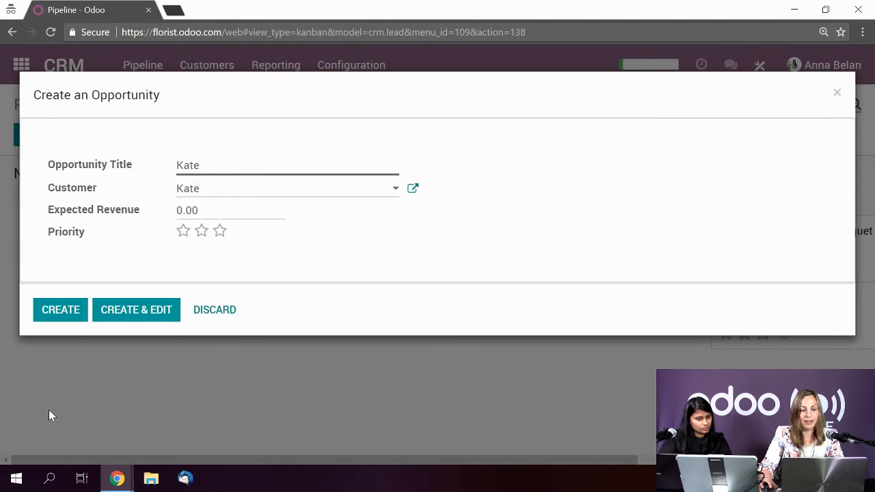
# - Open and save the chosen customer's full record, then create the opportunity
pyautogui.click(413, 190)
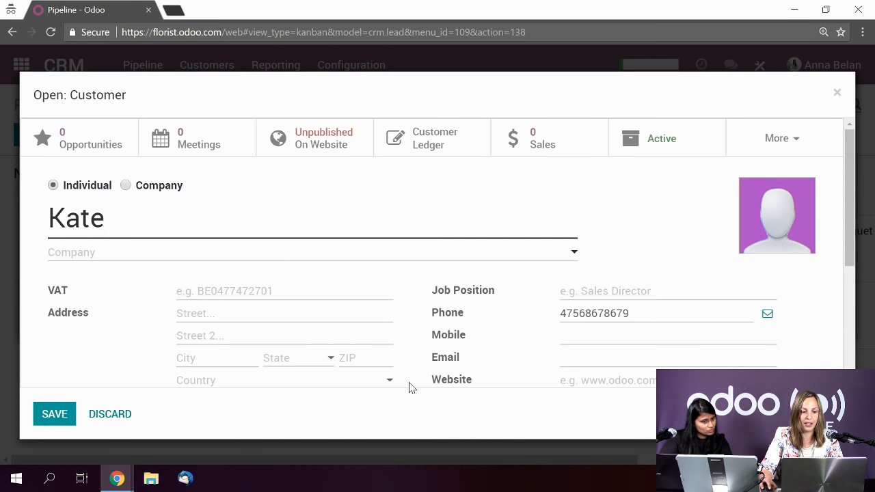
pyautogui.click(60, 415)
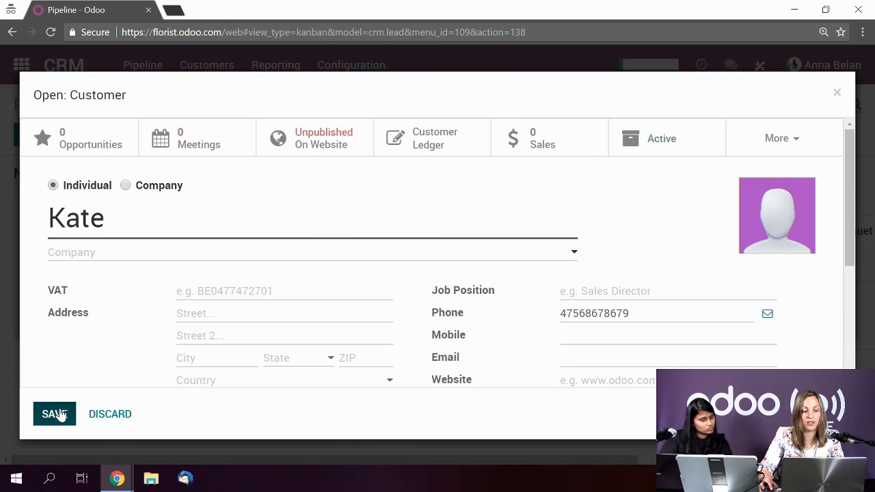
pyautogui.click(67, 313)
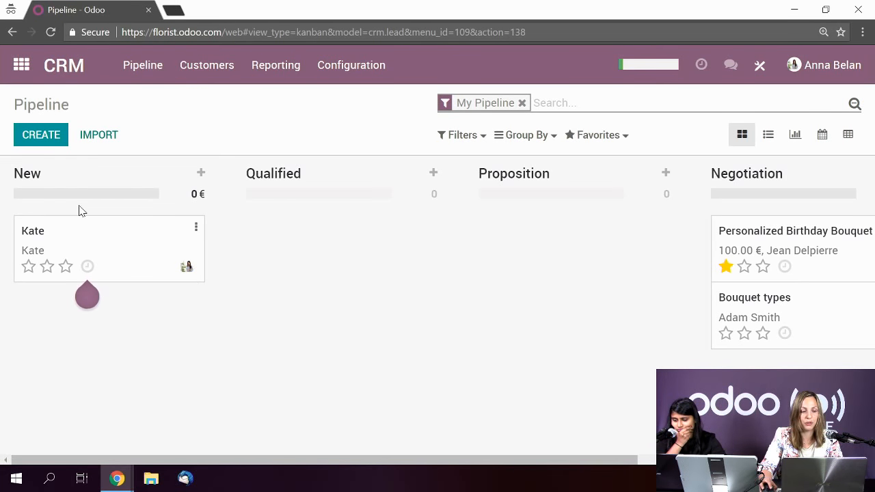
# - Review the new opportunity's details and the customer list, then return to the apps home screen
pyautogui.click(141, 243)
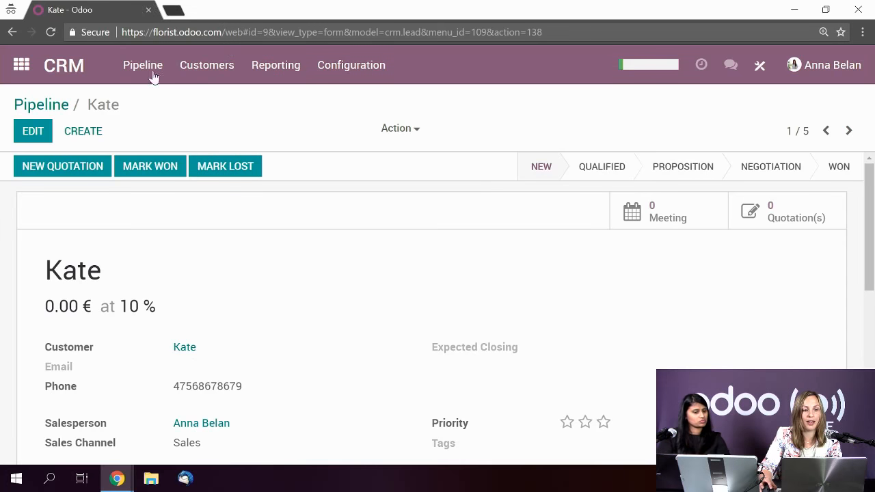
pyautogui.click(209, 74)
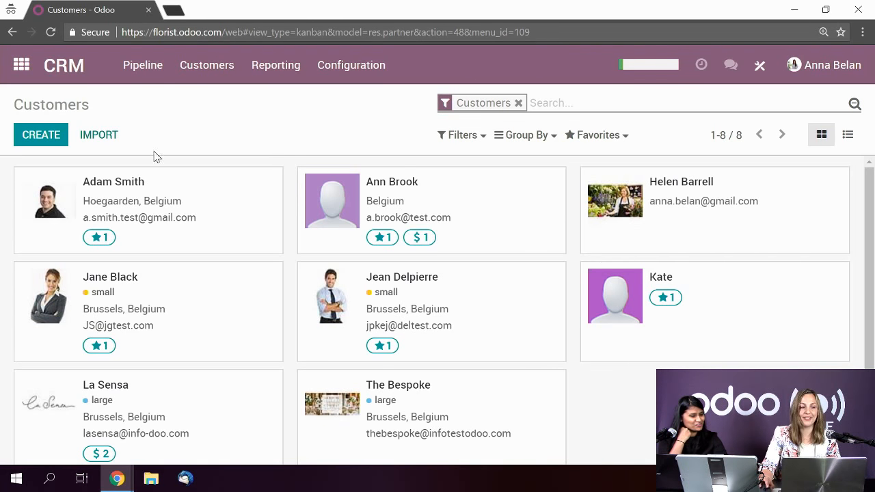
pyautogui.click(21, 65)
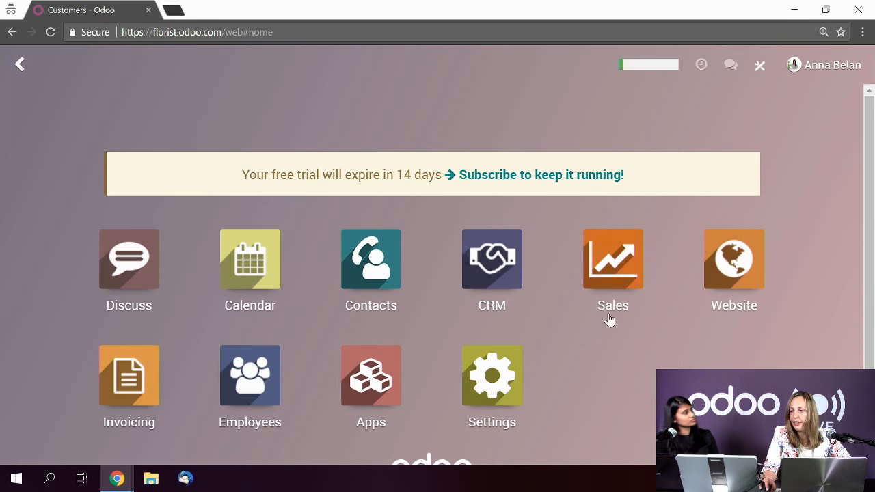
# - Show Sales quotations as a pivot table and browse the Total column's group-by options
pyautogui.click(618, 284)
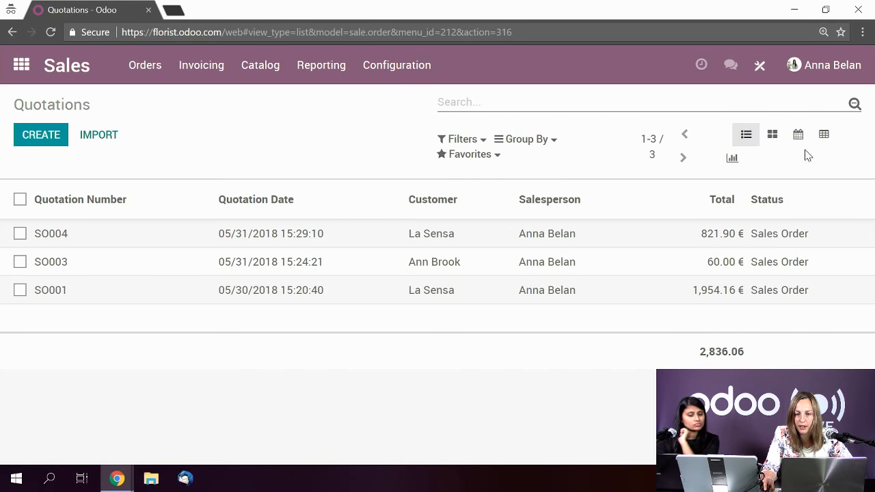
pyautogui.click(824, 135)
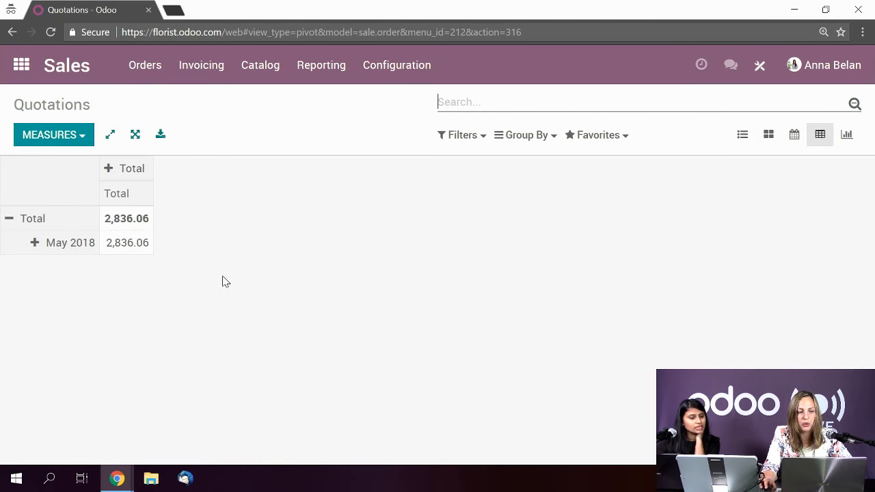
pyautogui.click(110, 173)
pyautogui.scroll(-1, 147, 304)
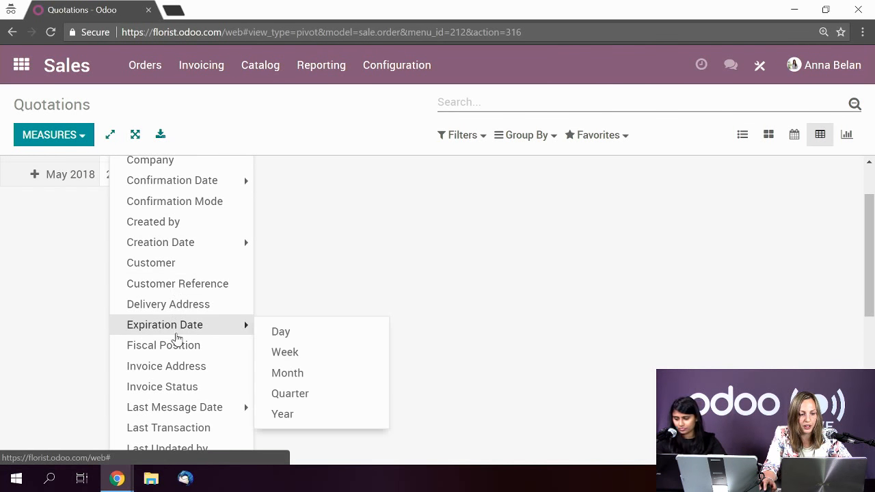
pyautogui.scroll(-4, 185, 281)
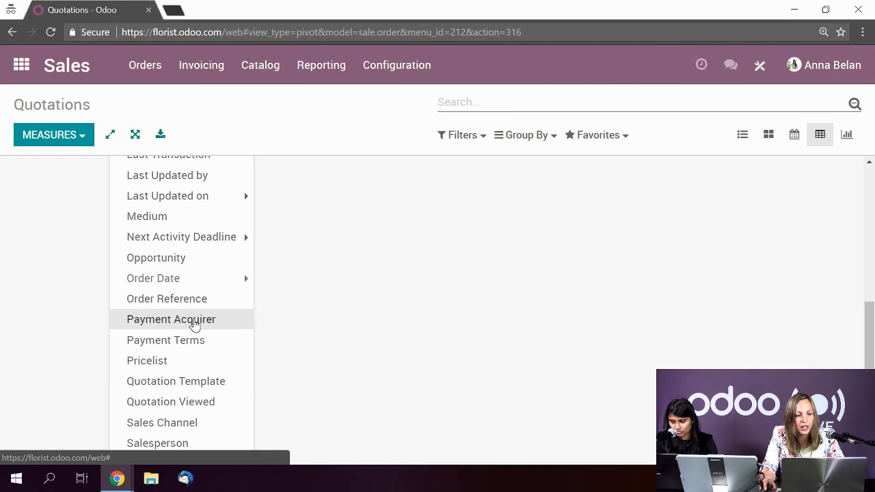
pyautogui.scroll(-1, 195, 325)
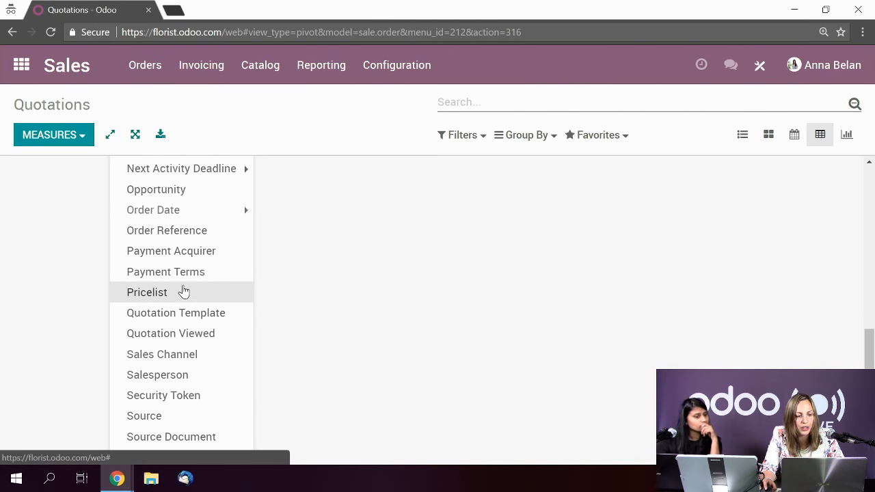
pyautogui.scroll(1, 185, 284)
pyautogui.scroll(1, 207, 301)
pyautogui.scroll(-1, 206, 307)
pyautogui.scroll(4, 205, 307)
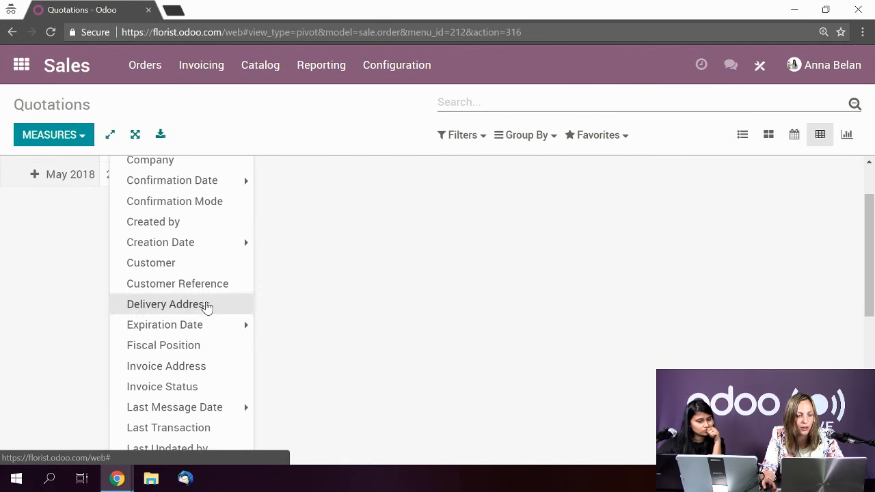
pyautogui.click(406, 355)
# - Browse group-by options for the May 2018 row and Total column without applying any
pyautogui.click(35, 246)
pyautogui.scroll(-5, 117, 342)
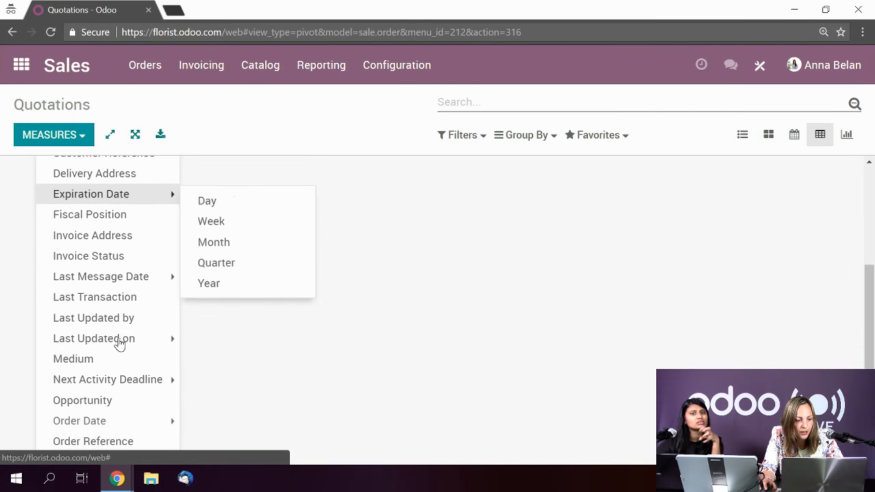
pyautogui.scroll(-1, 119, 343)
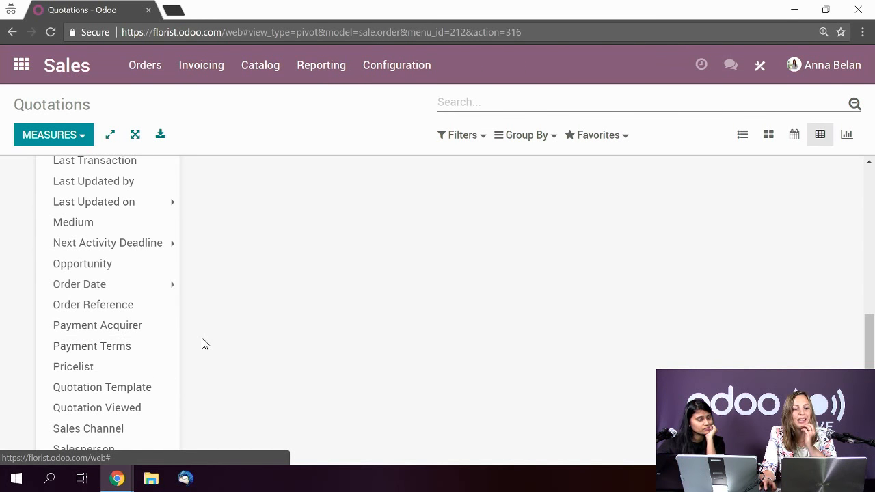
pyautogui.click(235, 348)
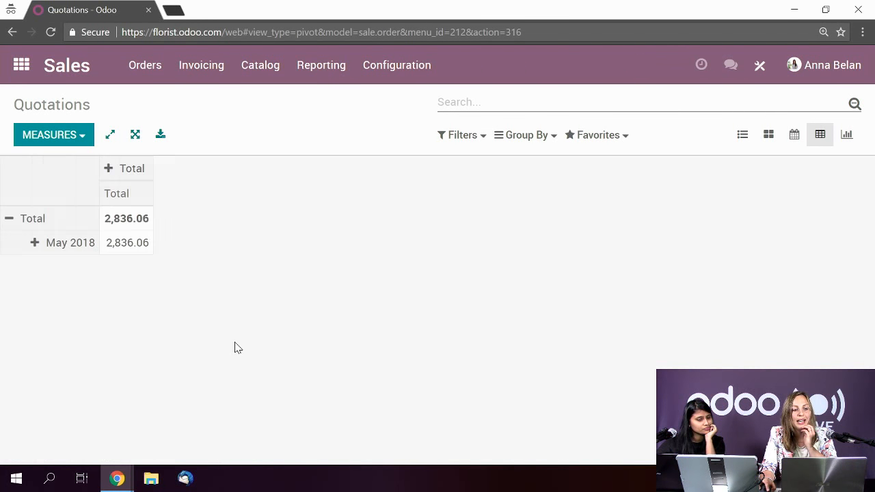
pyautogui.click(110, 169)
pyautogui.scroll(-5, 181, 300)
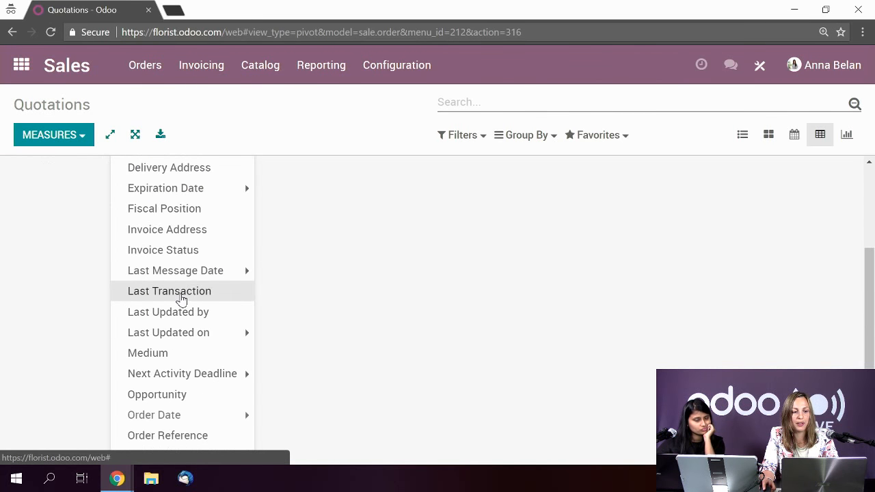
pyautogui.scroll(-1, 164, 304)
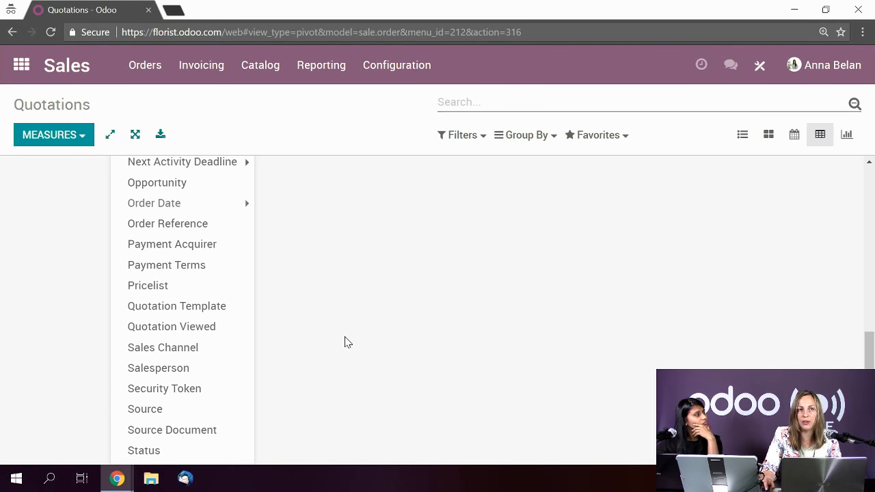
pyautogui.click(328, 347)
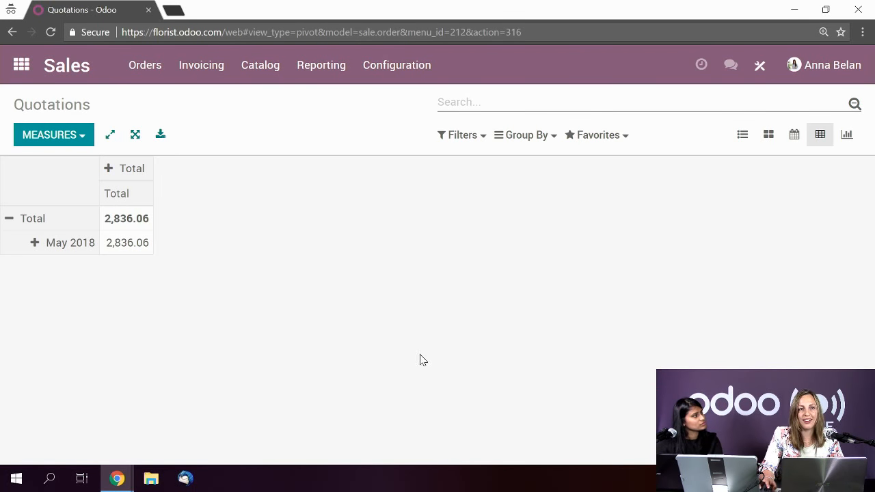
# - Leave the Sales pivot table for the apps home screen
pyautogui.click(20, 63)
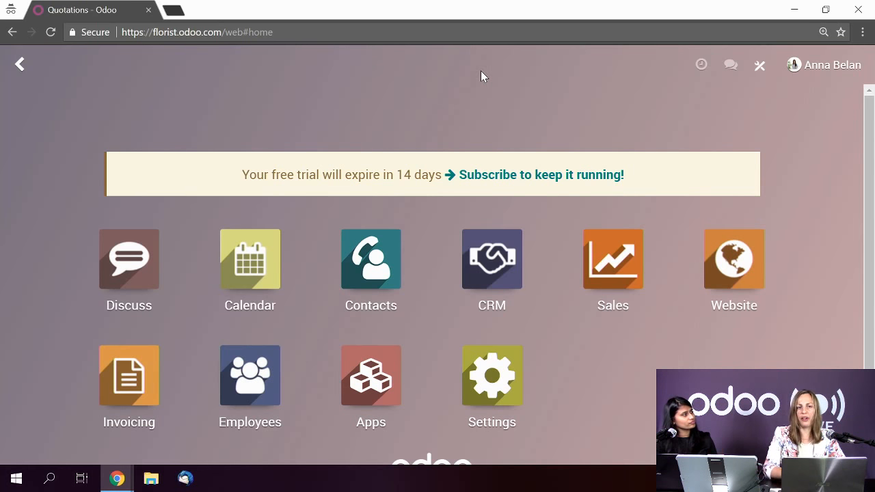
# - Open the new opportunity from the CRM pipeline to check its 0.00 € at 10 %, then return home
pyautogui.click(499, 276)
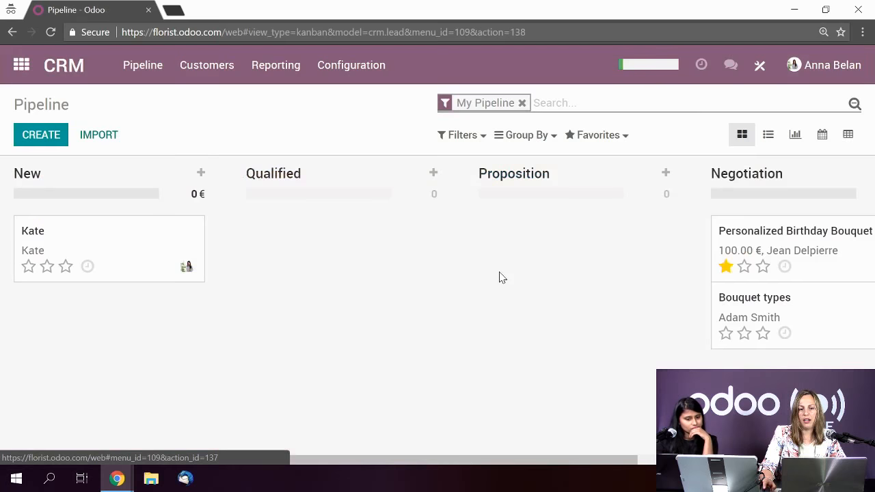
pyautogui.click(132, 257)
pyautogui.scroll(-1, 242, 267)
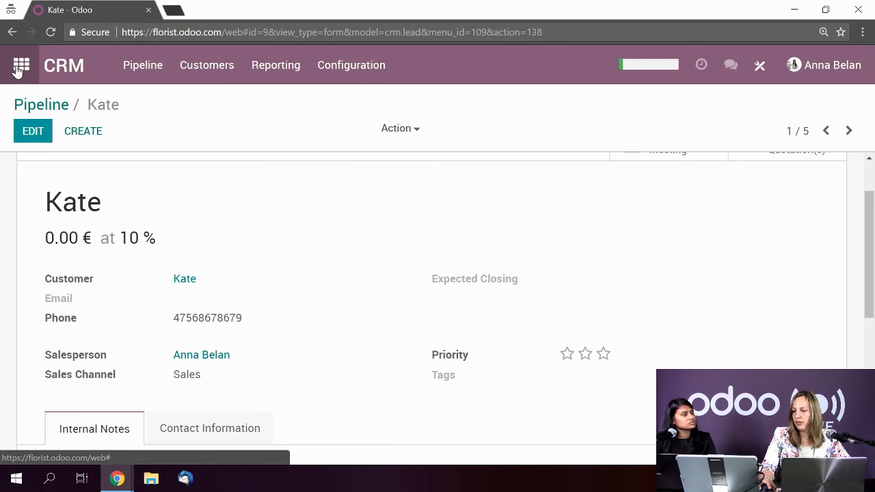
pyautogui.click(19, 68)
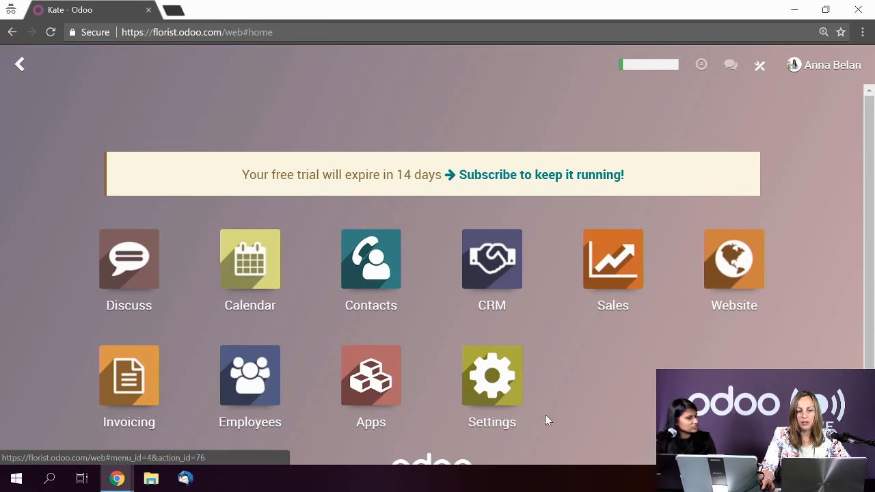
# - Scroll the apps home screen toward the CRM tile
pyautogui.scroll(-1, 545, 414)
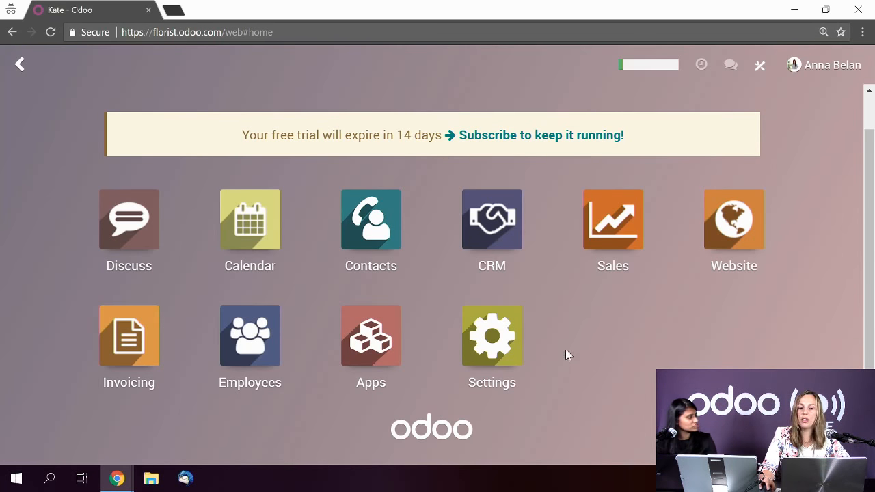
# - Open the Bouquet types opportunity from the CRM pipeline
pyautogui.click(497, 233)
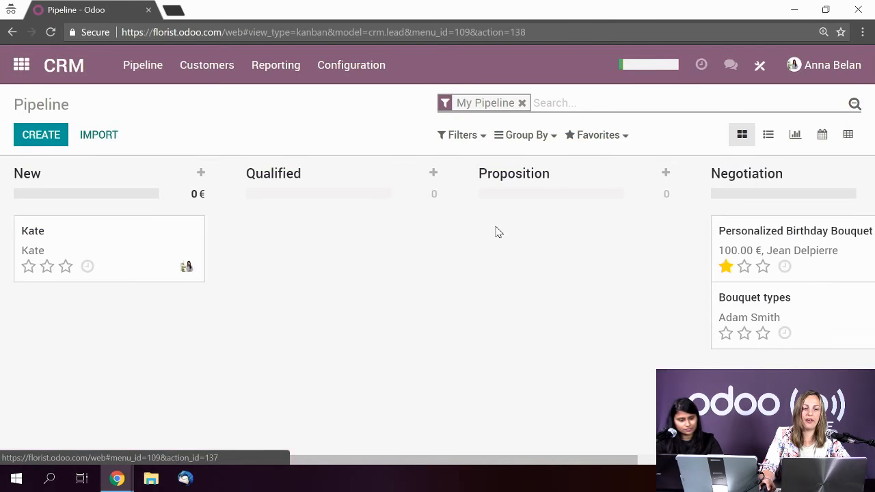
pyautogui.moveTo(469, 464); pyautogui.dragTo(688, 463)
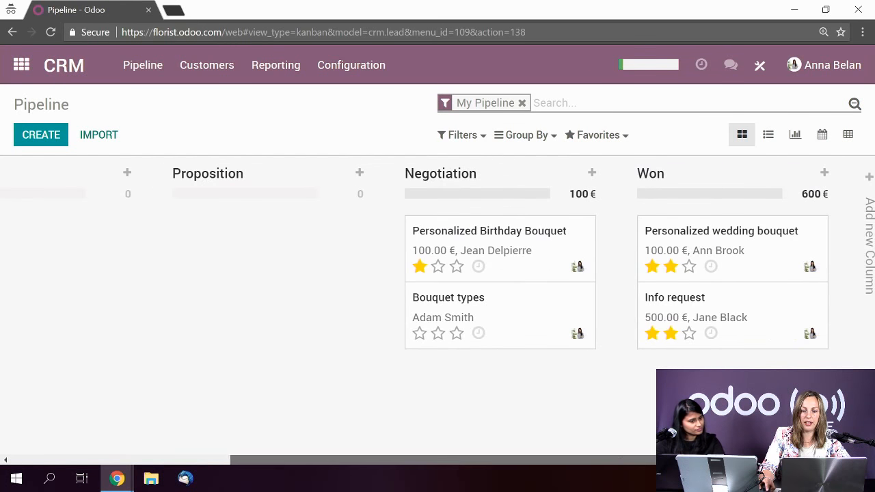
pyautogui.click(524, 320)
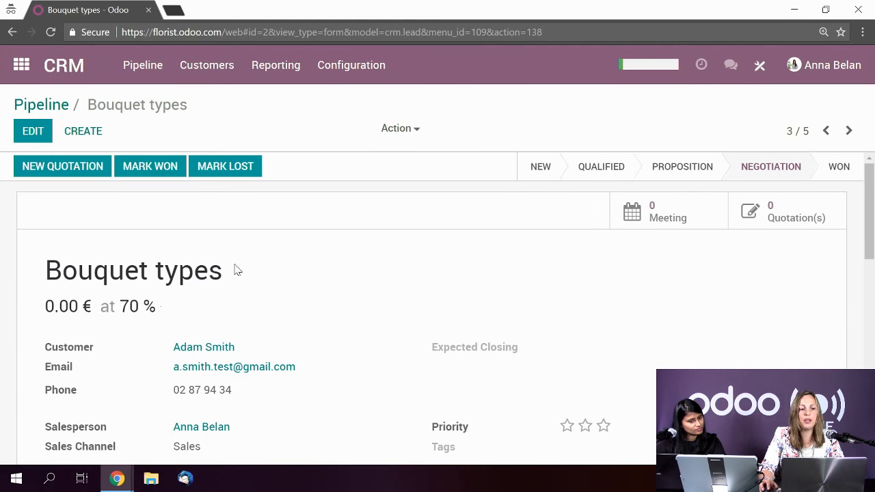
pyautogui.scroll(-5, 303, 271)
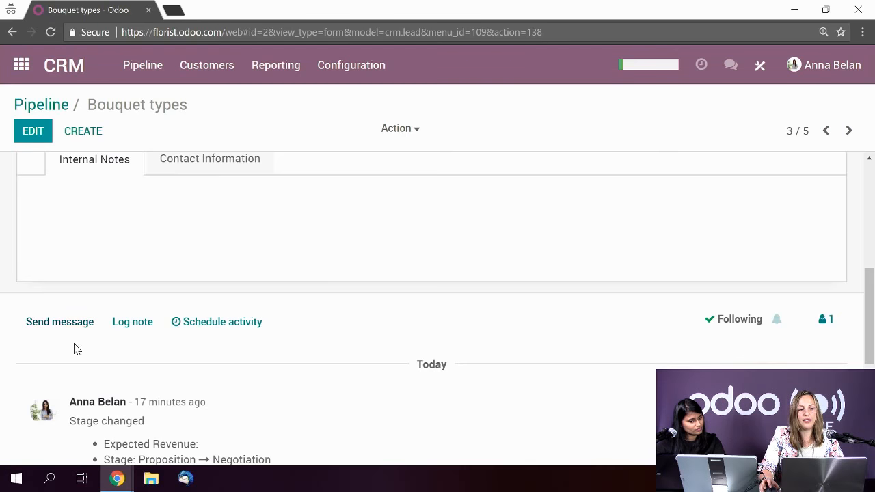
# - Send an email reading 'Hello' to the opportunity's followers via the full composer
pyautogui.click(74, 330)
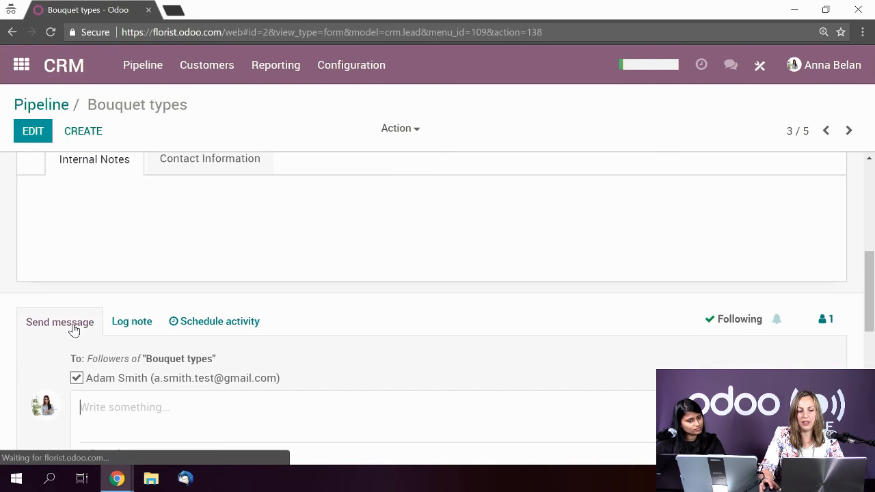
pyautogui.scroll(-2, 238, 301)
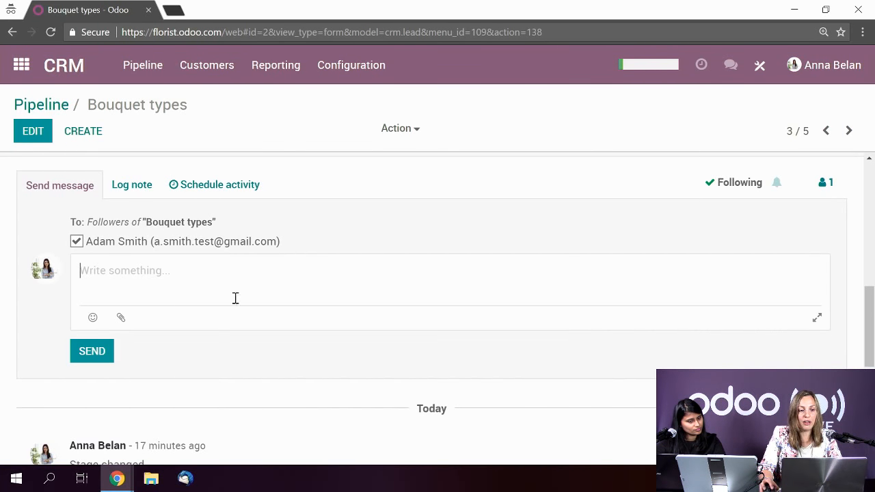
pyautogui.click(816, 321)
pyautogui.scroll(-2, 786, 313)
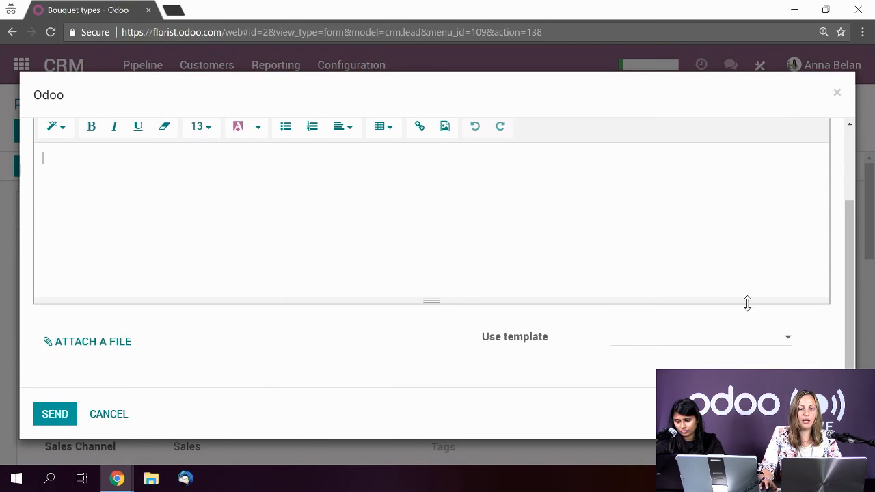
pyautogui.click(654, 337)
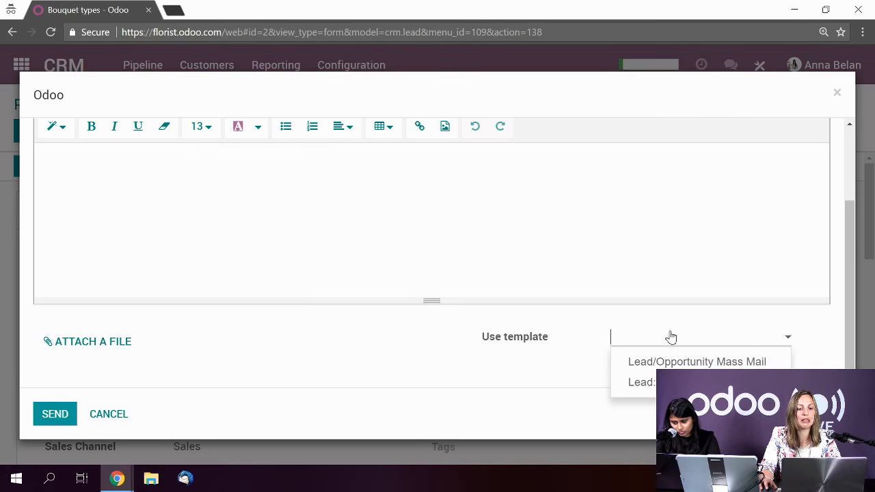
pyautogui.scroll(2, 390, 311)
pyautogui.click(174, 298)
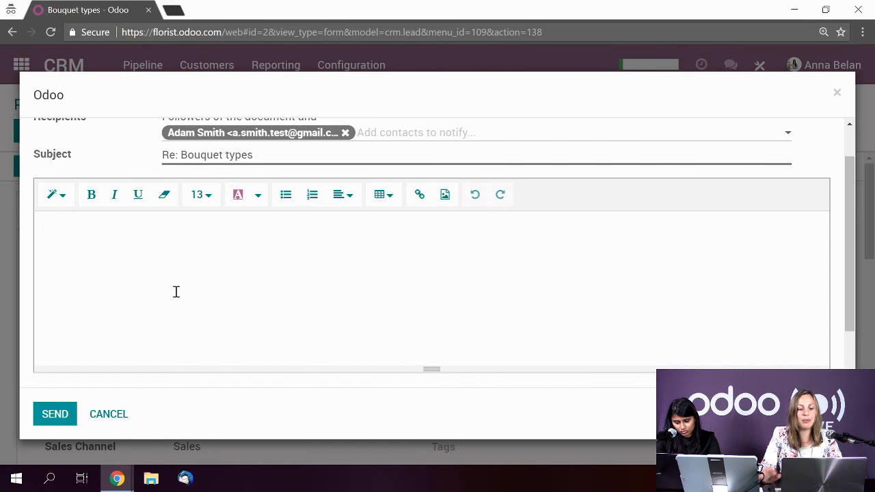
pyautogui.write('Hello')
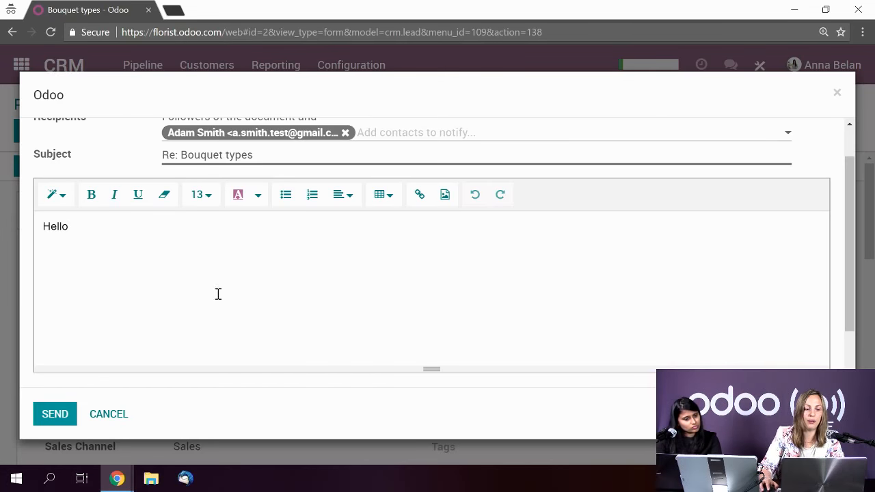
pyautogui.click(50, 419)
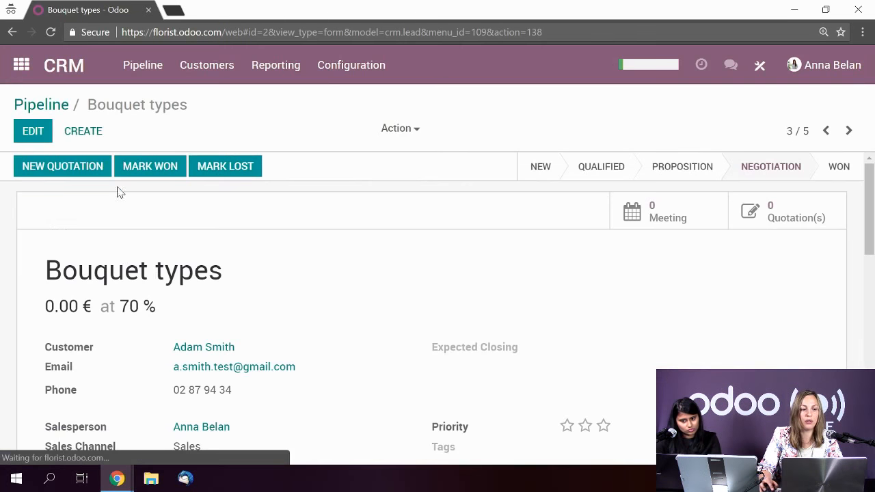
pyautogui.scroll(-2, 383, 287)
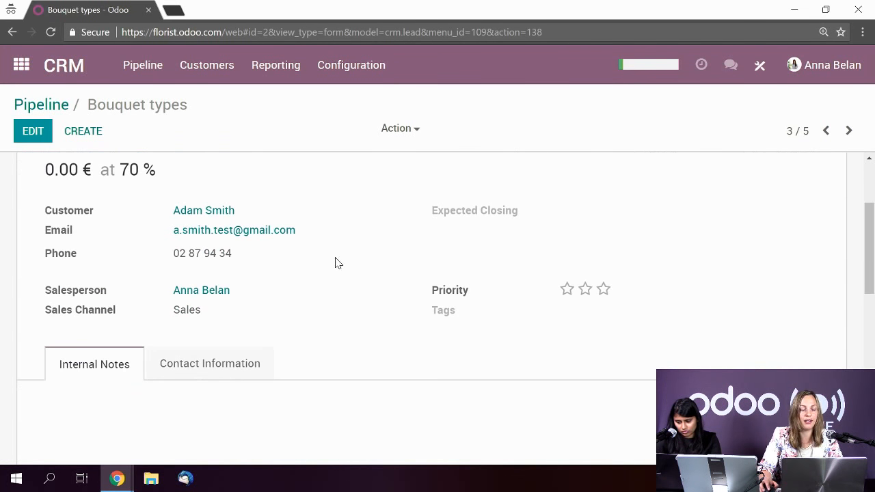
pyautogui.scroll(-3, 395, 256)
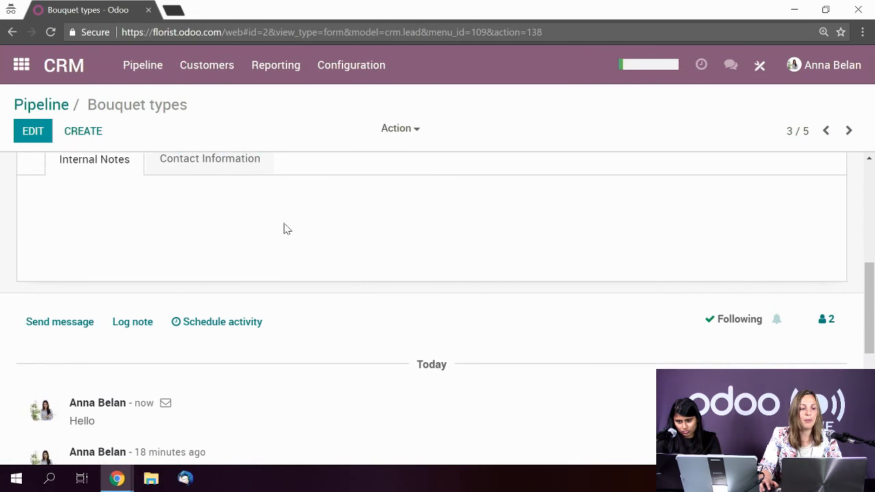
pyautogui.scroll(-1, 144, 267)
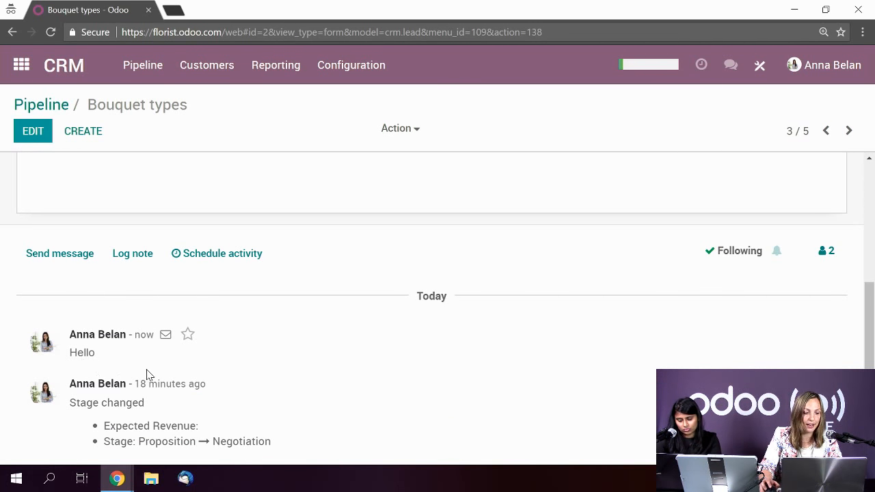
pyautogui.scroll(4, 305, 317)
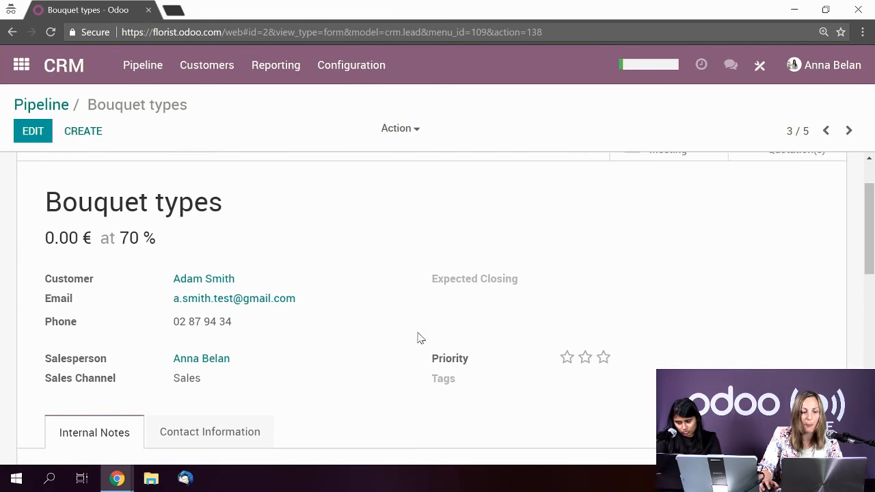
pyautogui.scroll(-3, 363, 340)
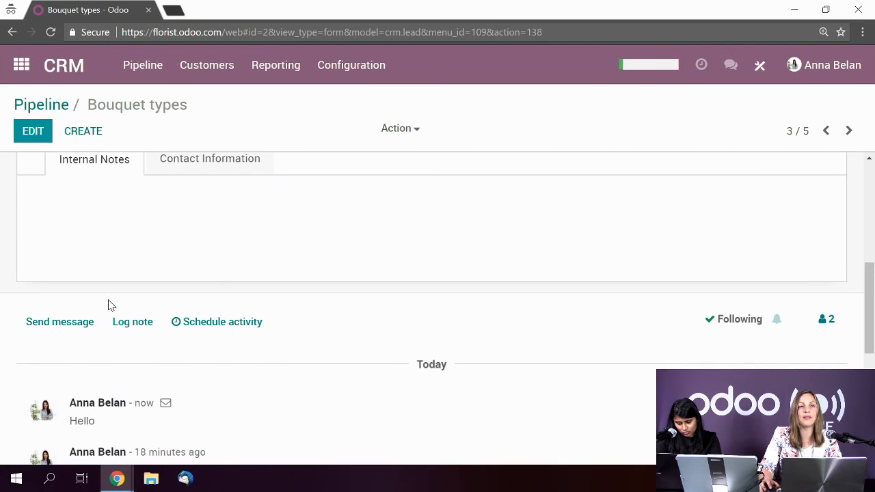
pyautogui.scroll(5, 309, 293)
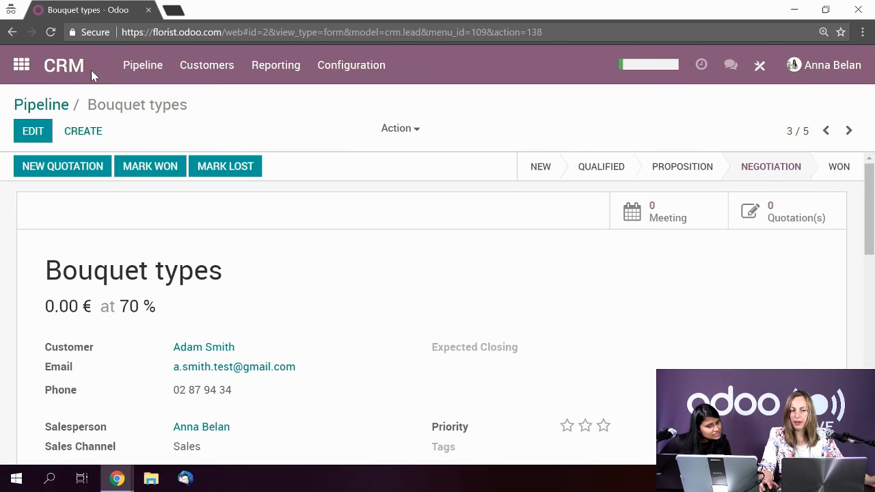
# - View the CRM Configuration > Settings page, then return to the Pipeline board
pyautogui.click(66, 71)
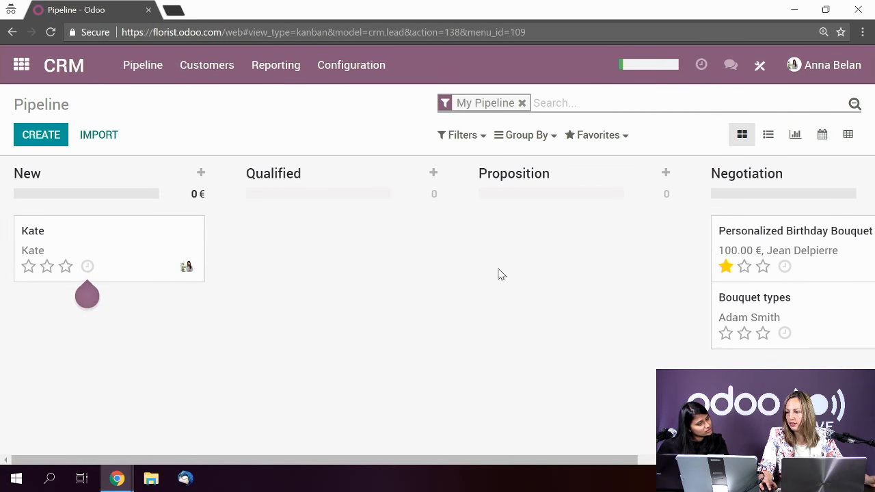
pyautogui.click(350, 65)
pyautogui.click(358, 100)
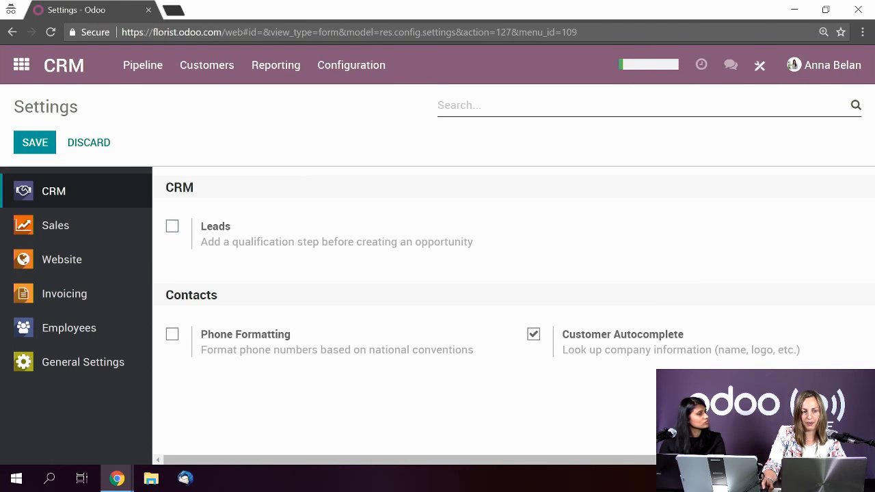
pyautogui.click(75, 66)
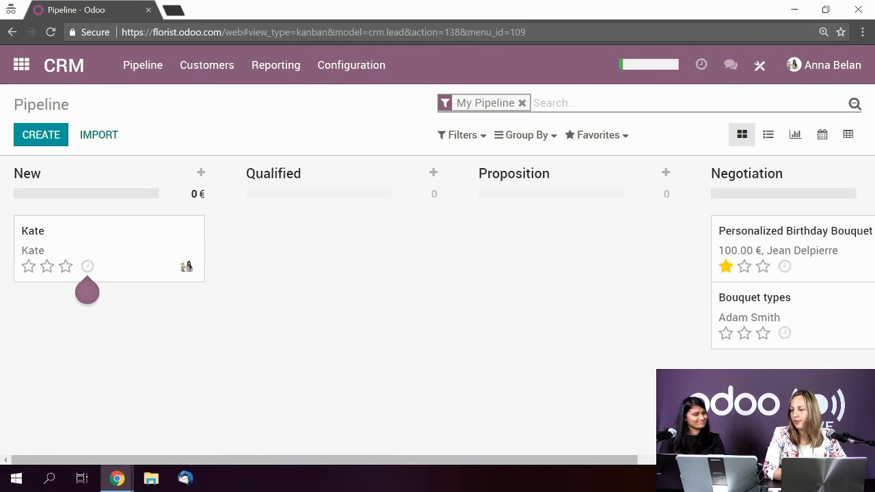